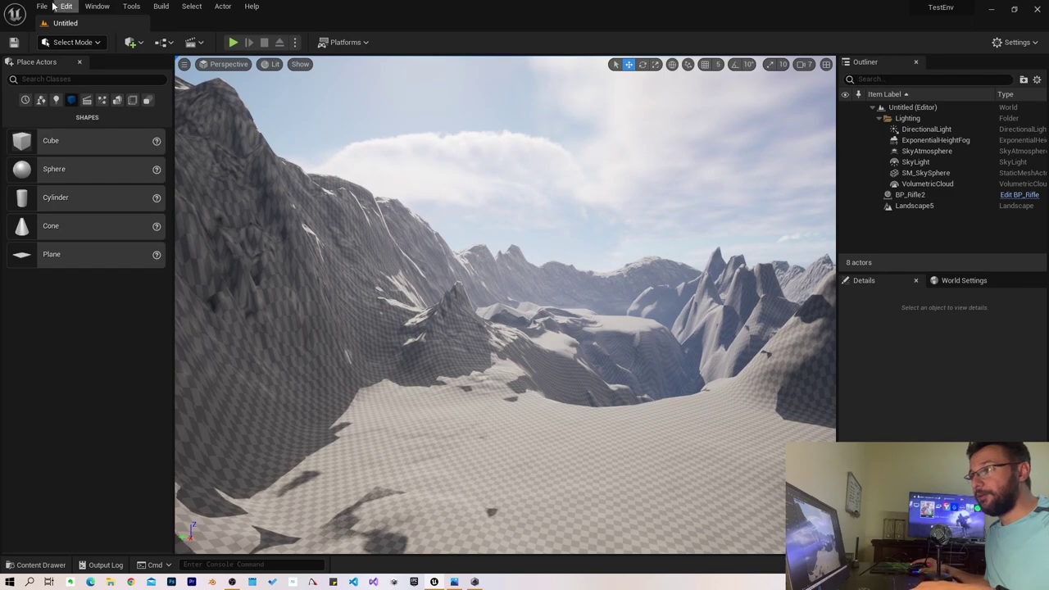
Create a new level from the Basic template with a floor, sky and lighting
left_click(42, 7)
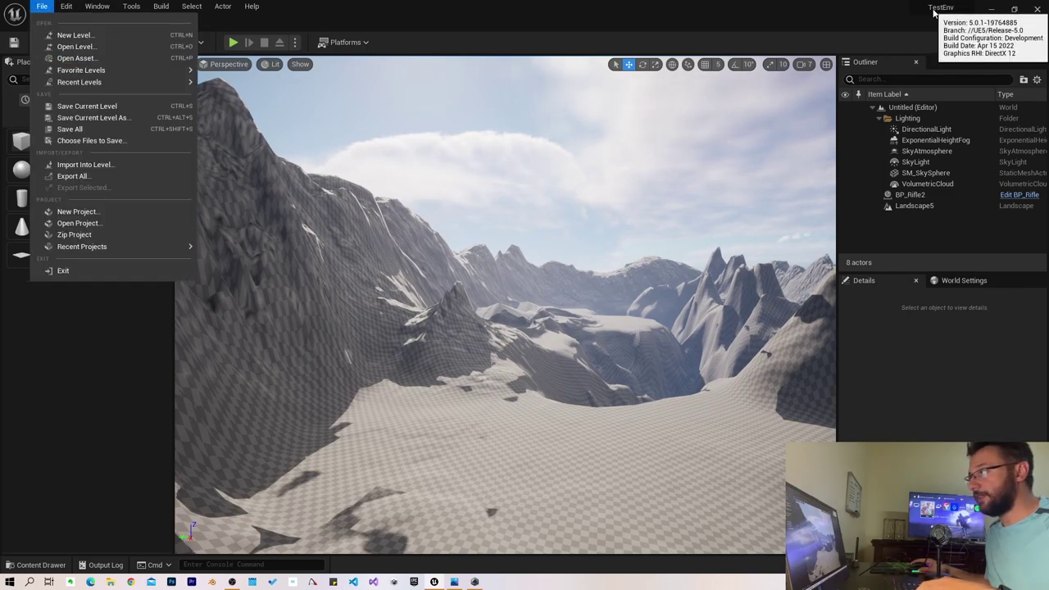
left_click(42, 7)
left_click(42, 6)
left_click(56, 34)
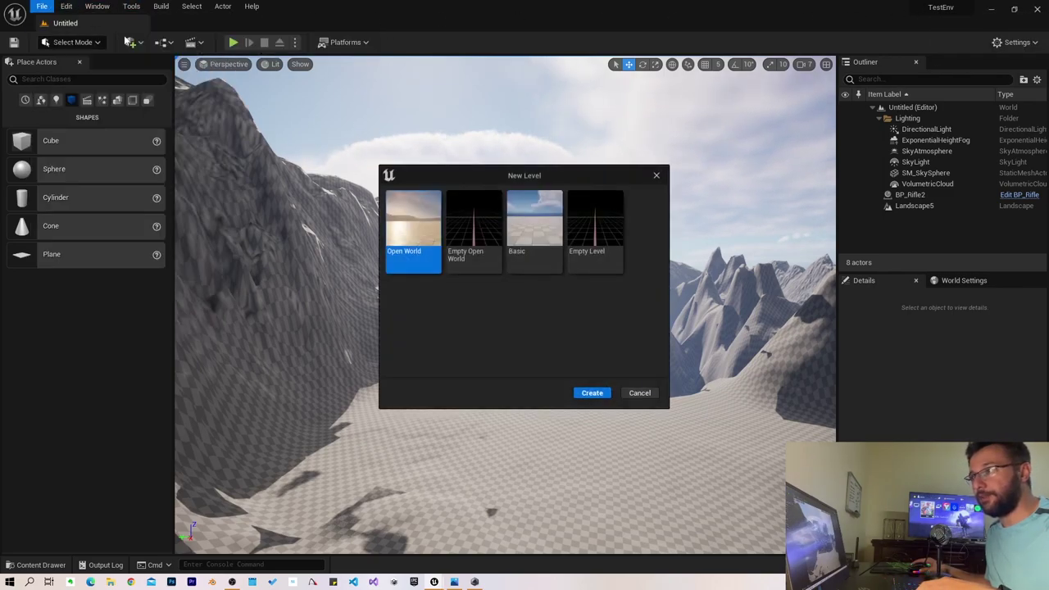
left_click(548, 213)
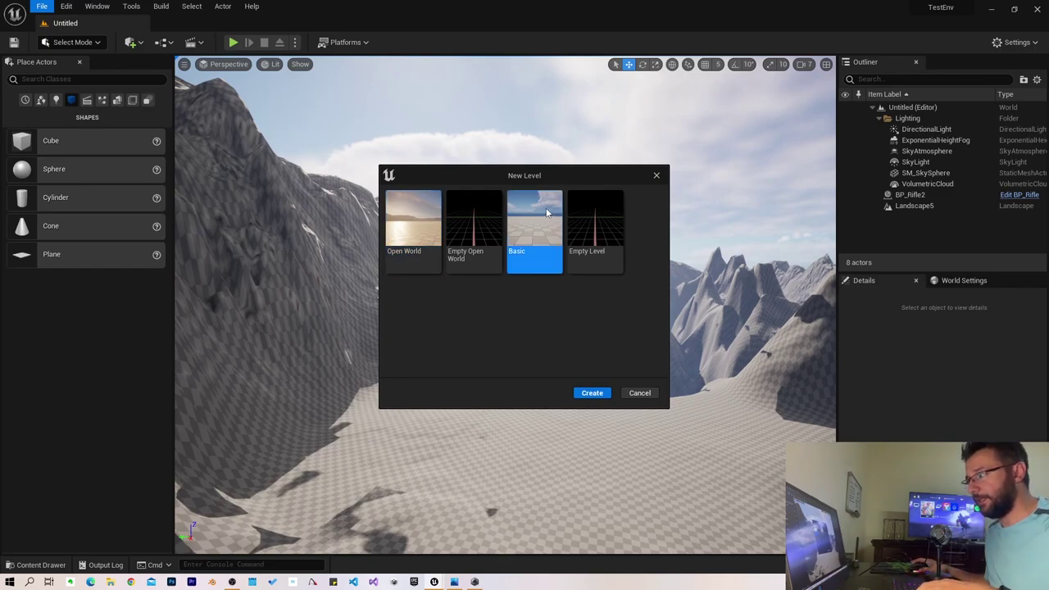
left_click(585, 392)
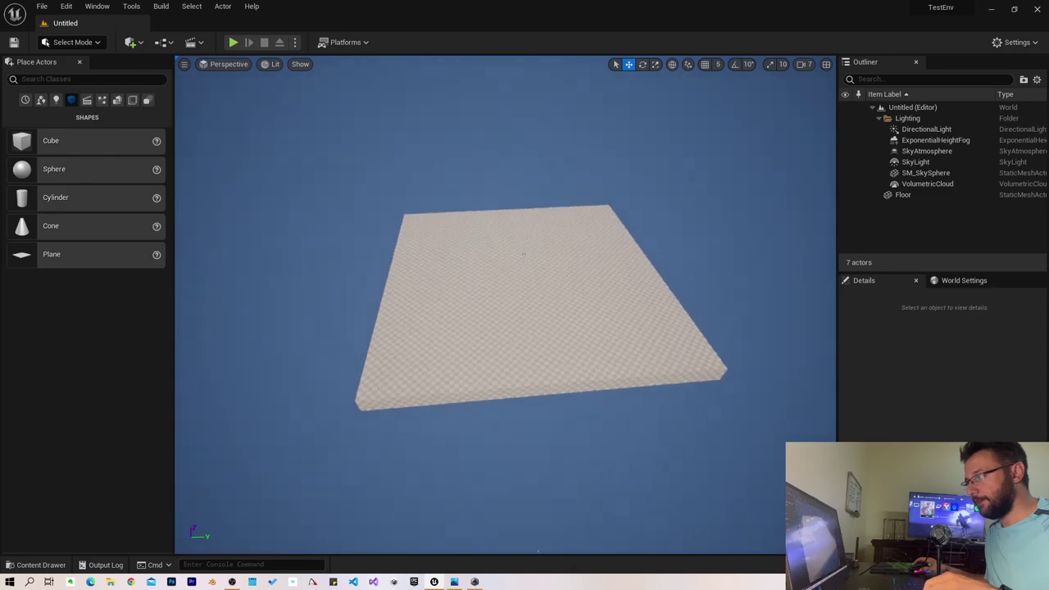
Delete the Floor actor and switch the editor to Landscape mode
left_click(593, 315)
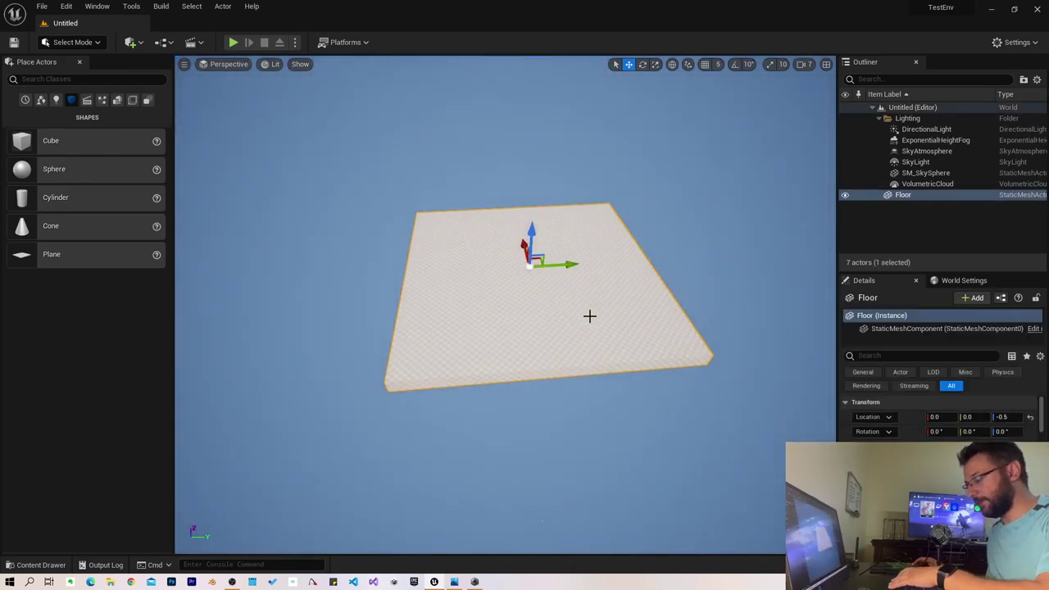
key("Delete")
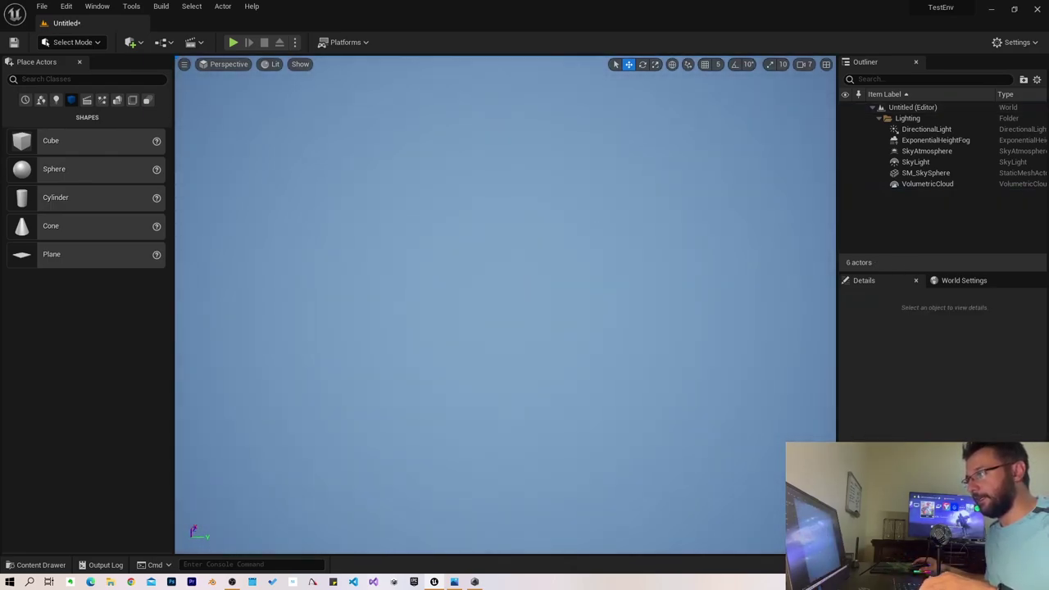
left_click(66, 46)
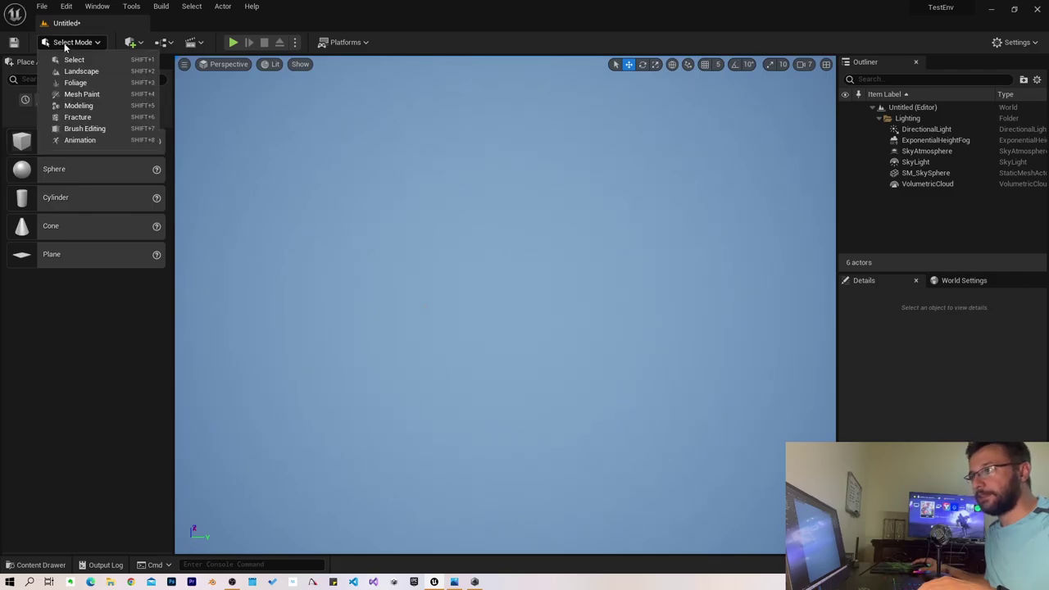
left_click(112, 74)
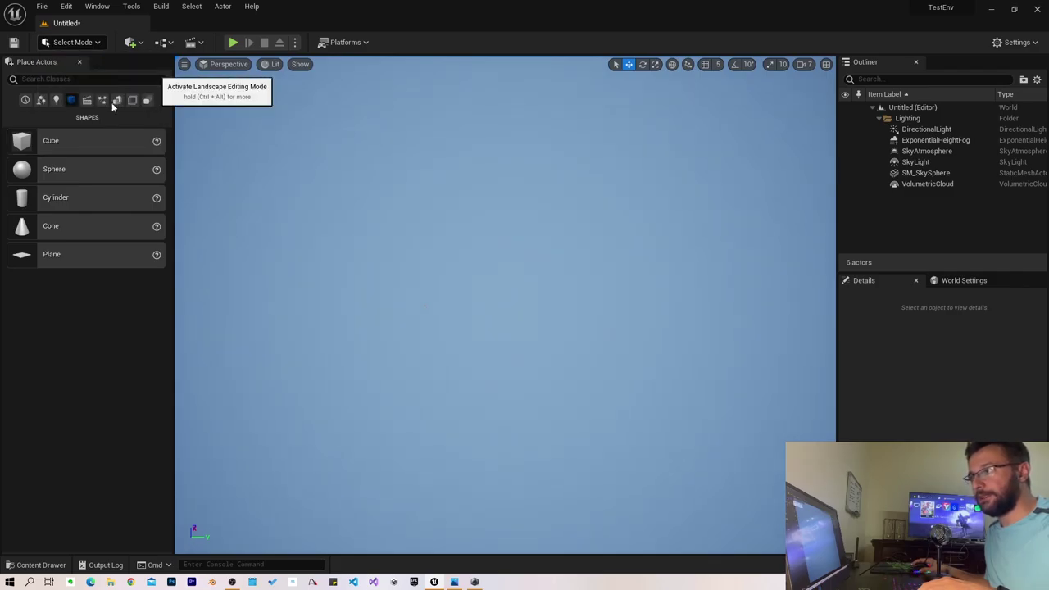
Frame the 14 × 9 component landscape preview and compare it with the island sketch
key("f")
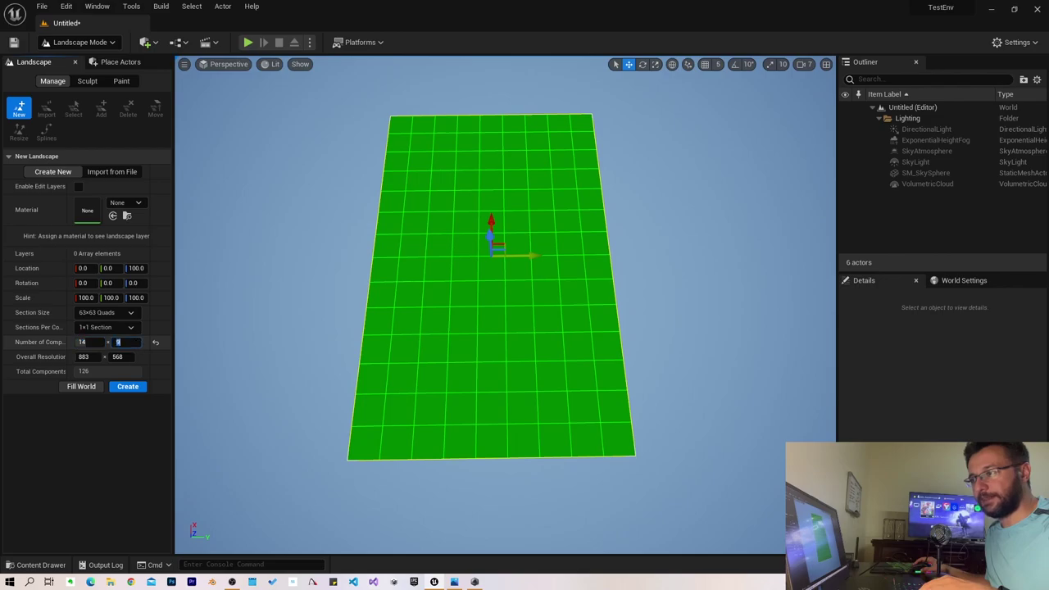
left_click(464, 581)
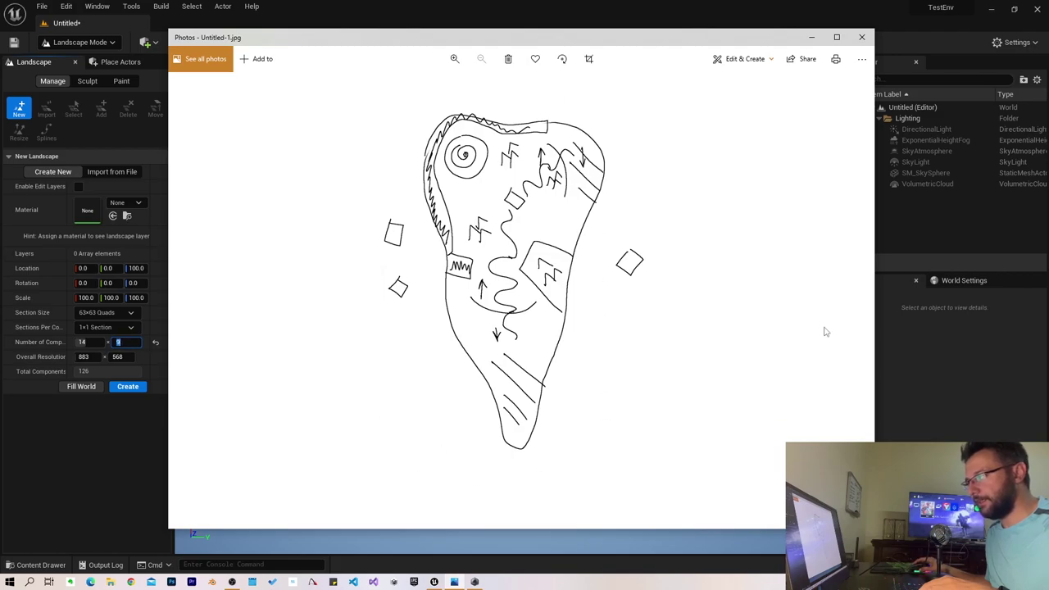
left_click(967, 369)
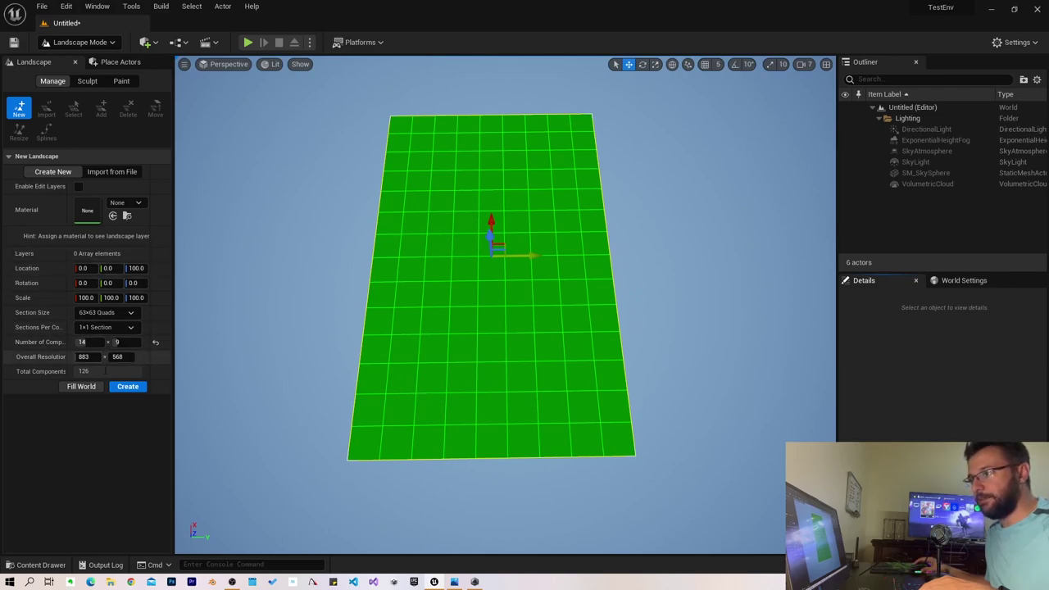
Create the 883 × 568 flat landscape and return to Select mode
left_click(128, 387)
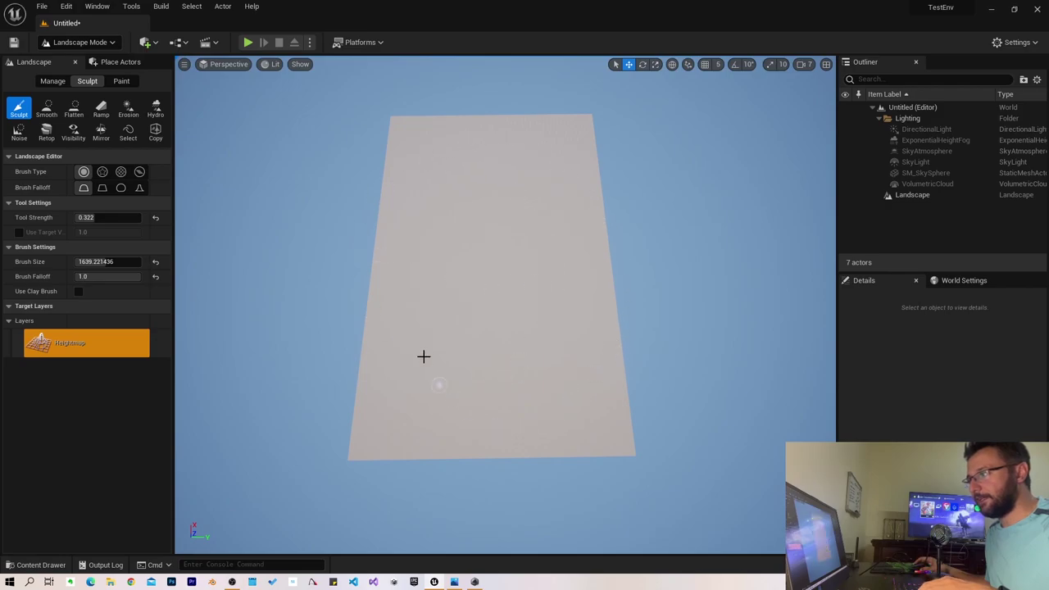
mouse_move(505, 303)
right_mouse_down()
mouse_move(541, 345)
mouse_move(541, 270)
mouse_move(541, 312)
mouse_move(518, 264)
right_mouse_up()
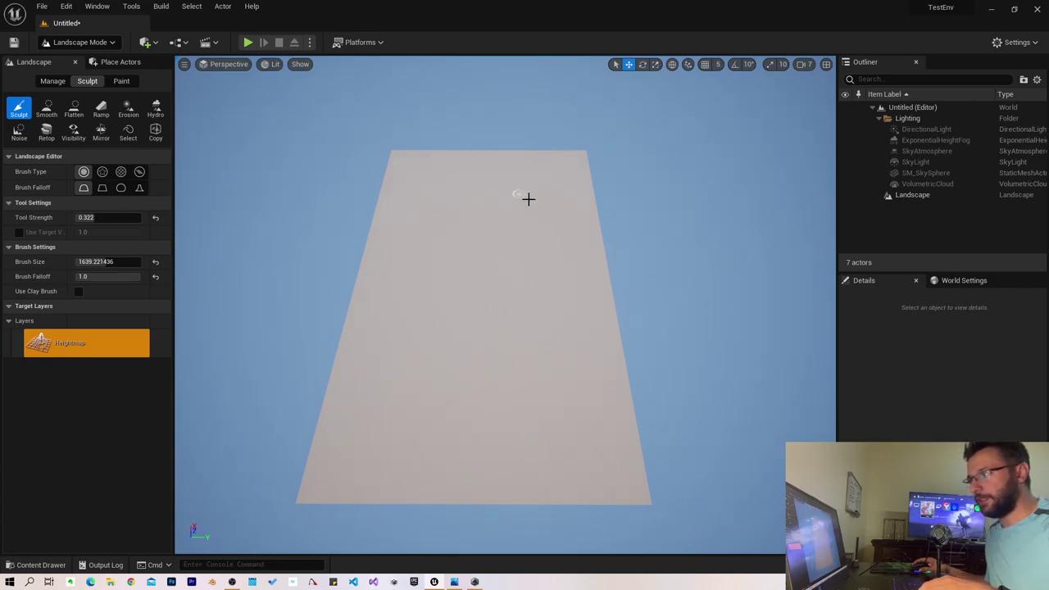
left_click(80, 42)
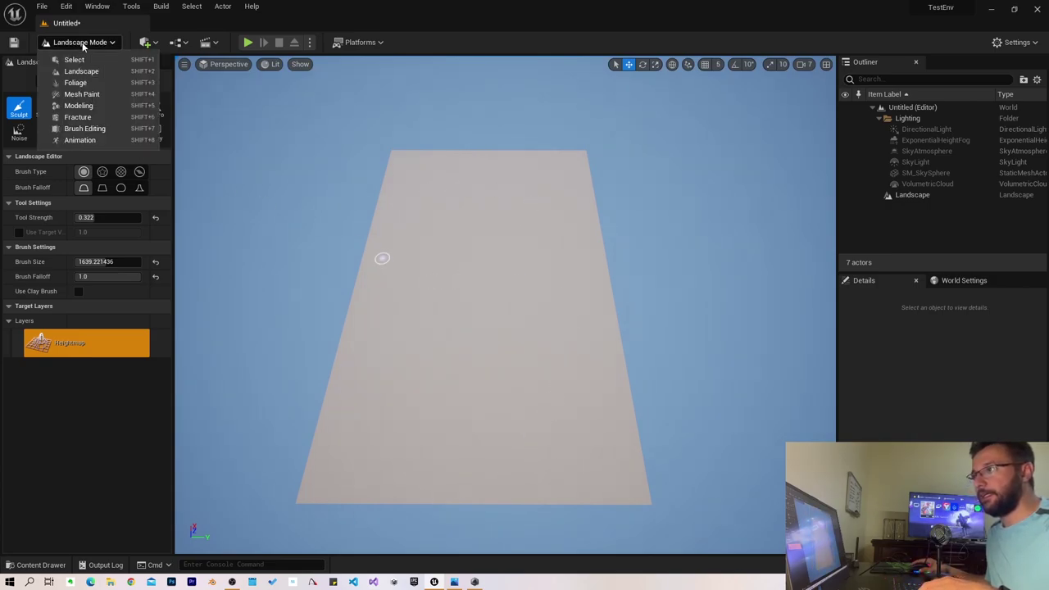
left_click(93, 59)
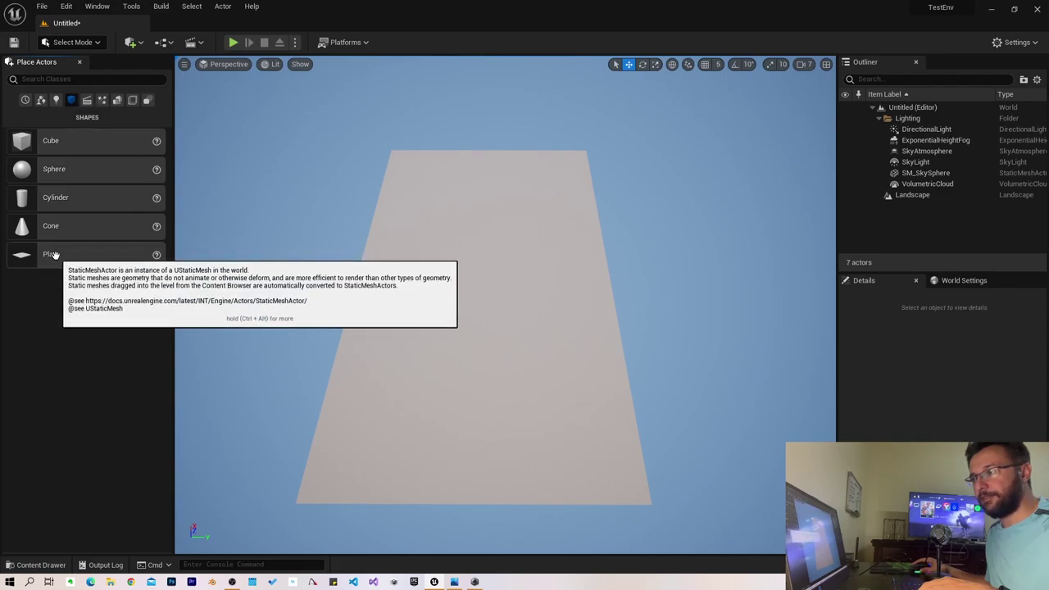
Place a Plane from Shapes into the level and scale it up to about twice its size
mouse_move(49, 255)
left_mouse_down()
mouse_move(398, 262)
mouse_move(494, 277)
mouse_move(490, 290)
mouse_move(500, 280)
left_mouse_up()
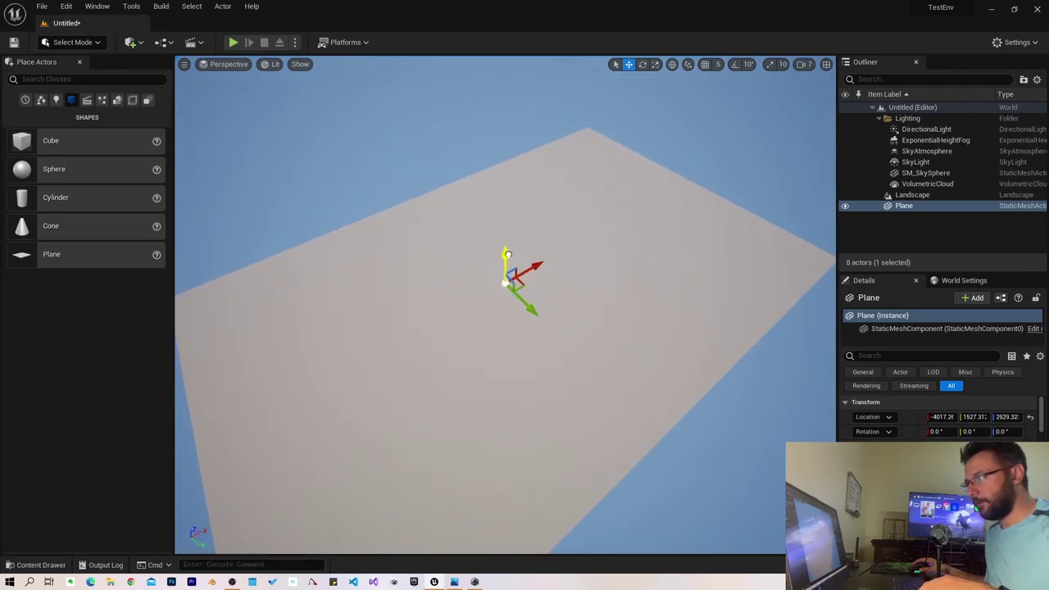
key("e")
key("r")
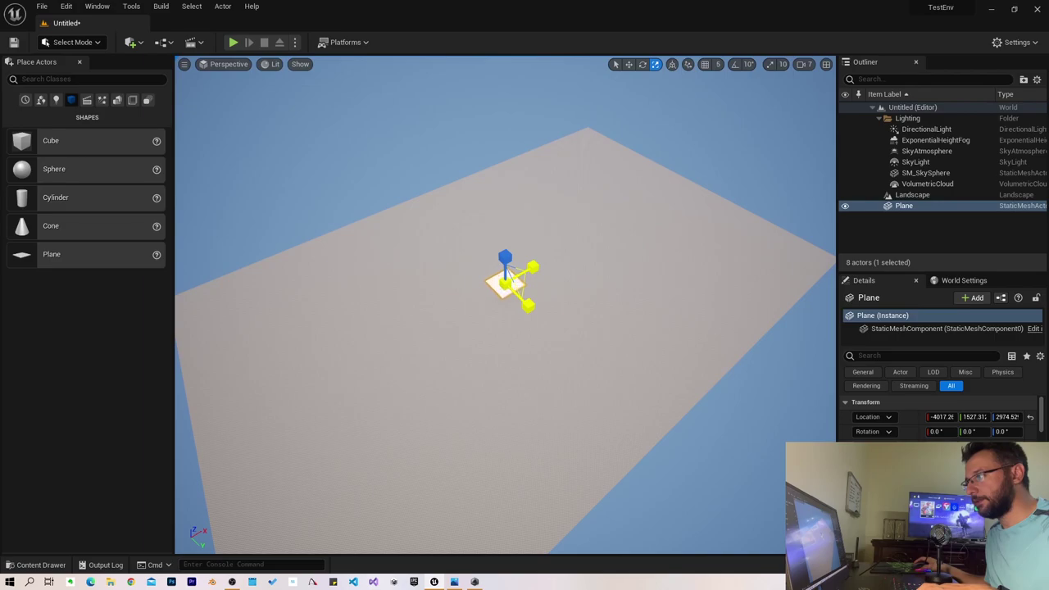
left_click_drag(506, 283, 652, 207)
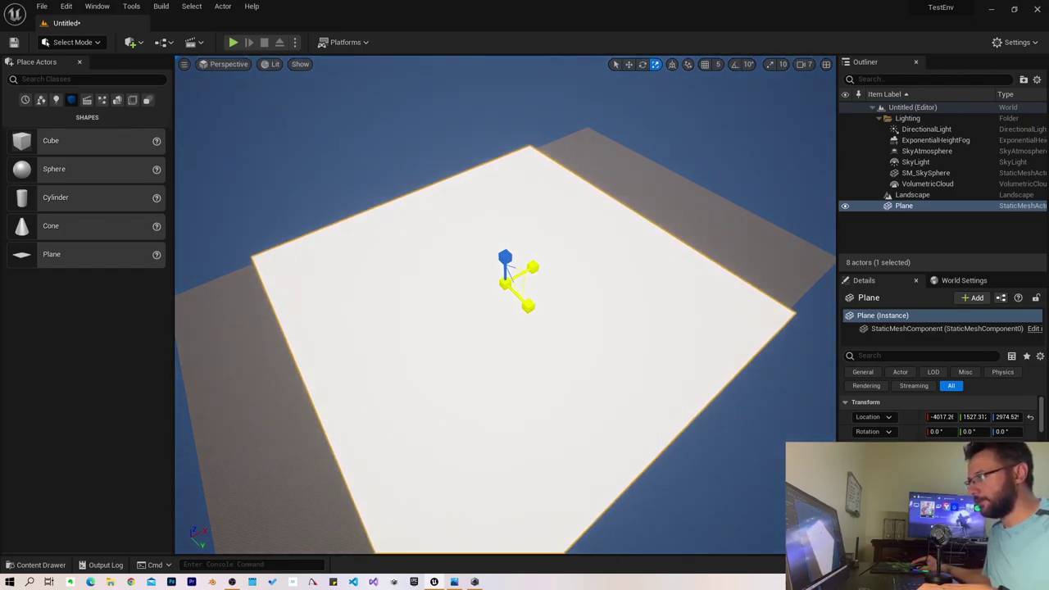
left_click_drag(529, 266, 533, 267)
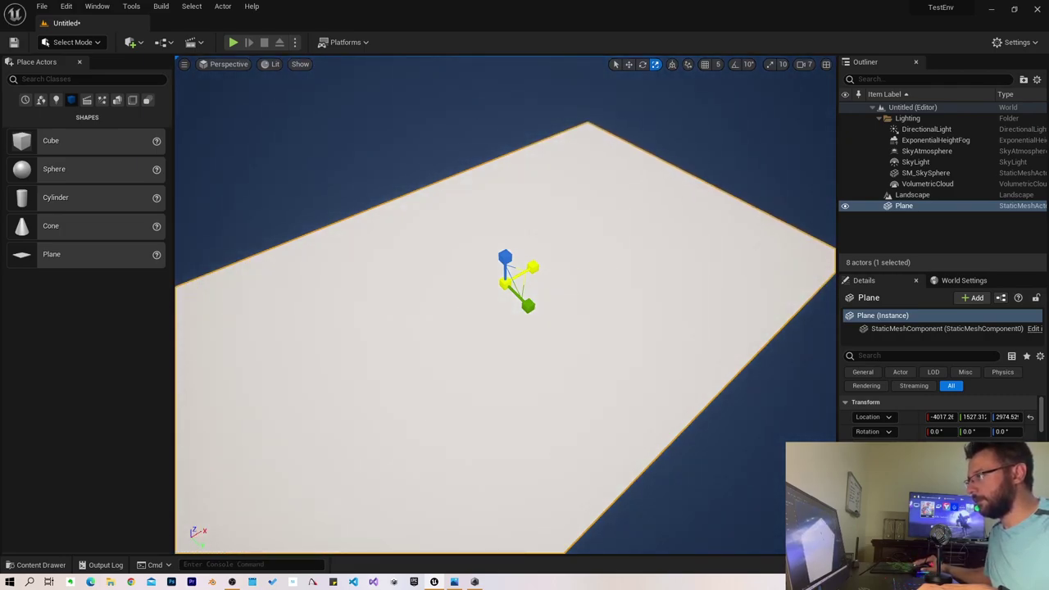
right_click_drag(712, 359, 623, 393)
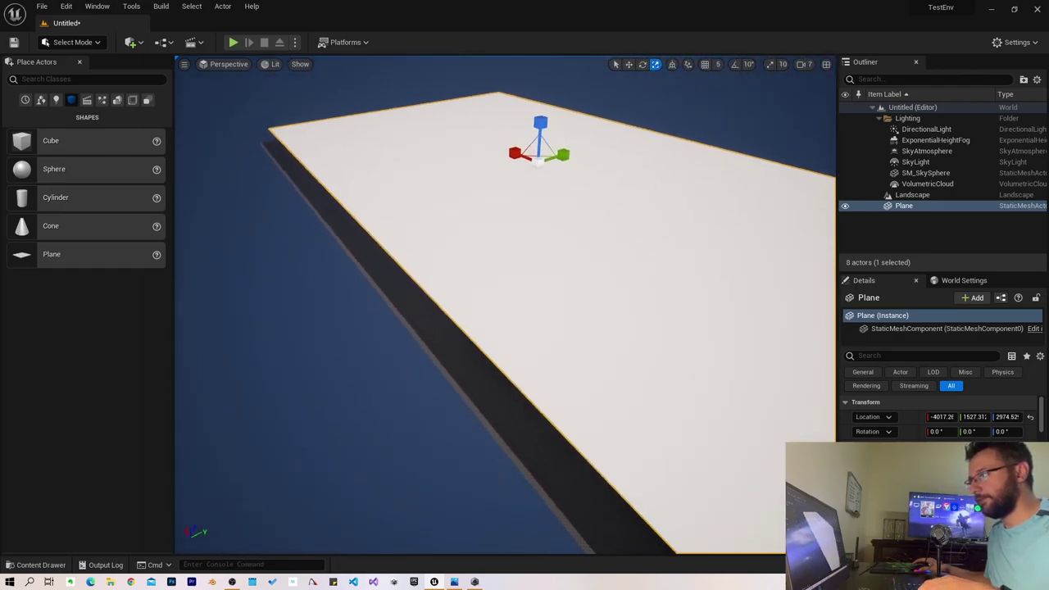
right_click_drag(522, 370, 521, 369)
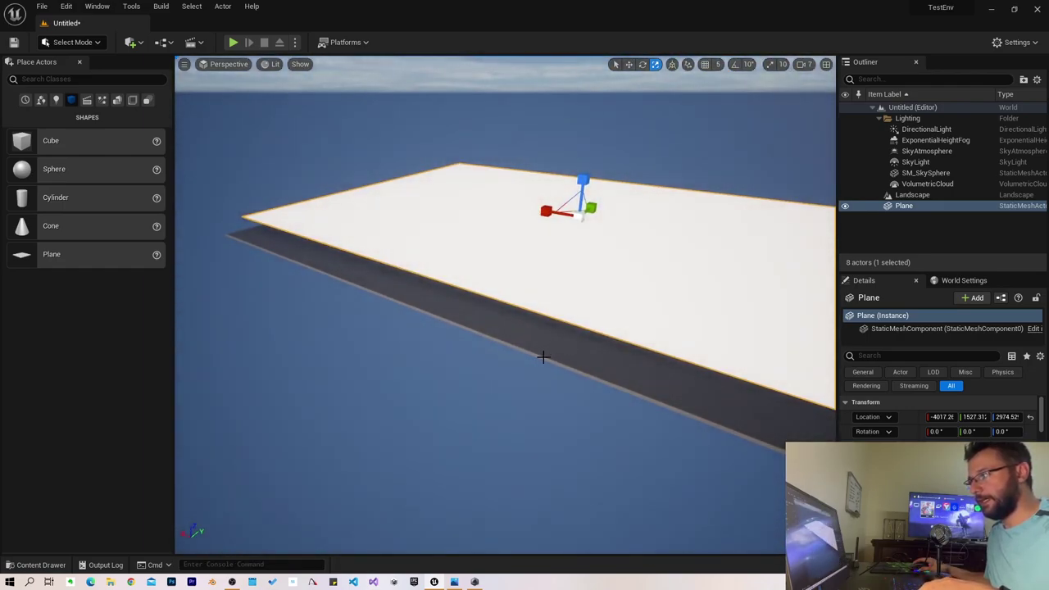
Lower the plane along Z toward the landscape
key("e")
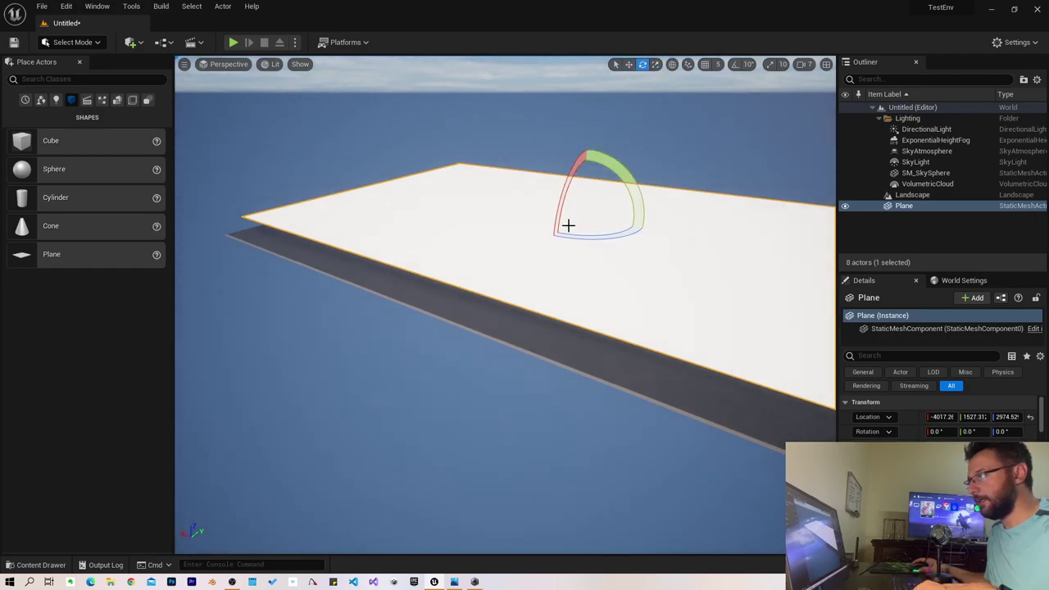
key("w")
key("End")
mouse_move(576, 190)
left_mouse_down()
mouse_move(525, 221)
mouse_move(524, 212)
left_mouse_up()
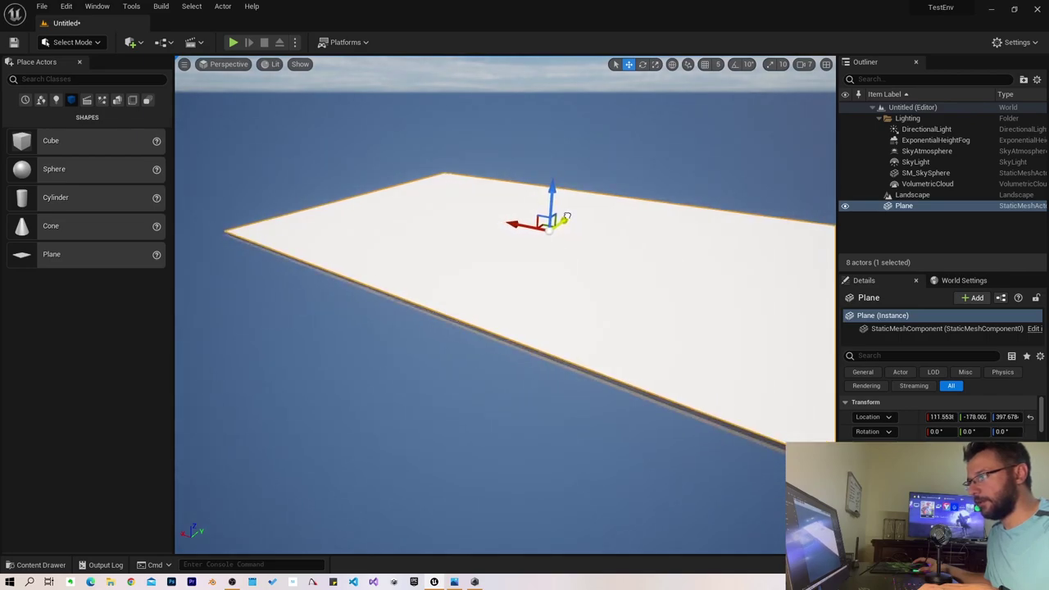
mouse_move(524, 211)
right_mouse_down()
mouse_move(492, 164)
mouse_move(532, 277)
right_mouse_up()
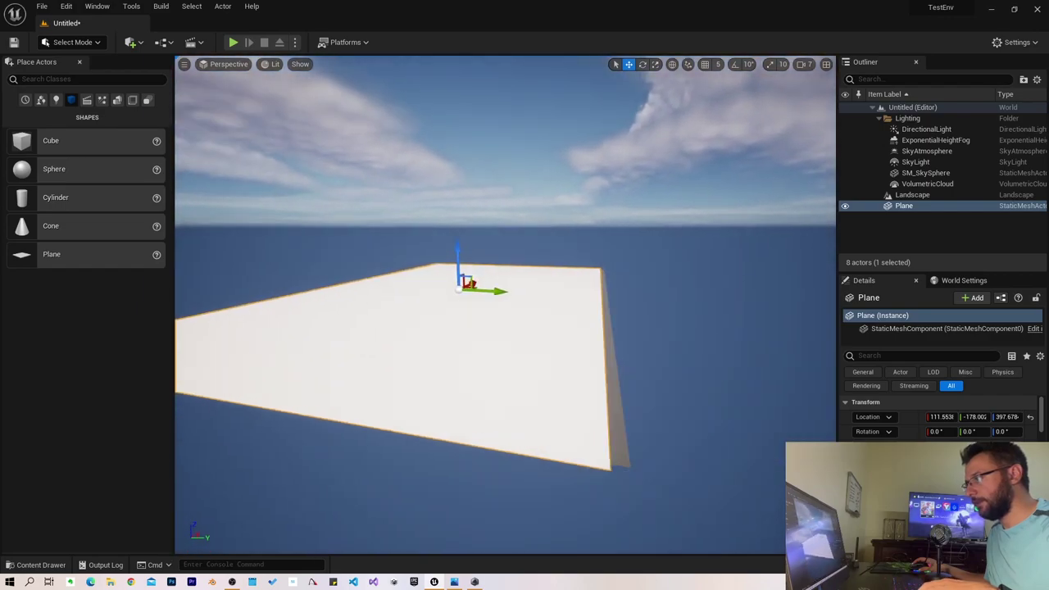
right_click(532, 277)
right_click_drag(518, 342, 478, 323)
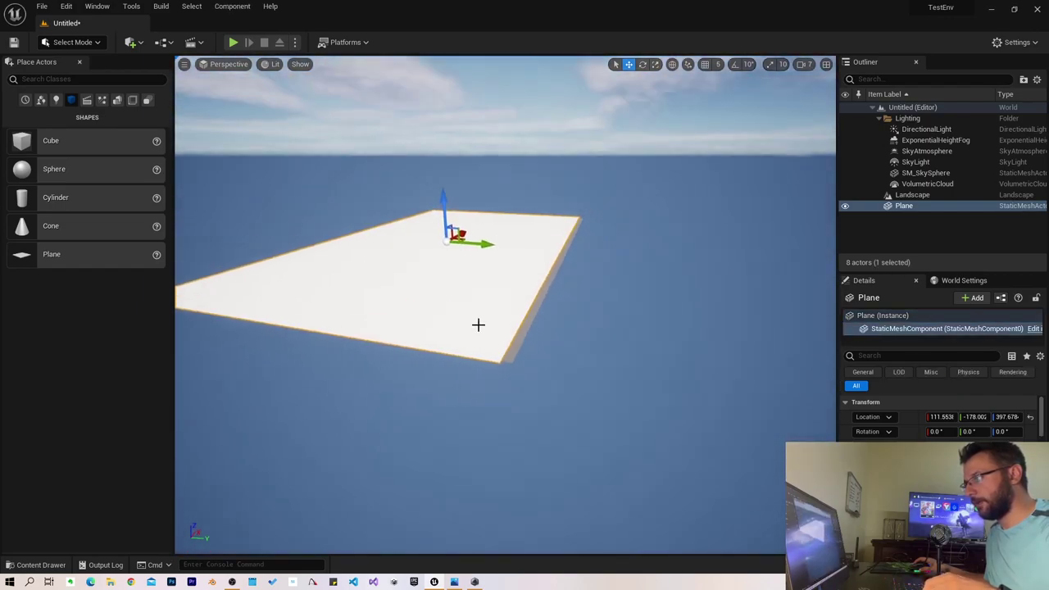
Scale the plane up to about 1022.9 × 671.6
key("e")
key("r")
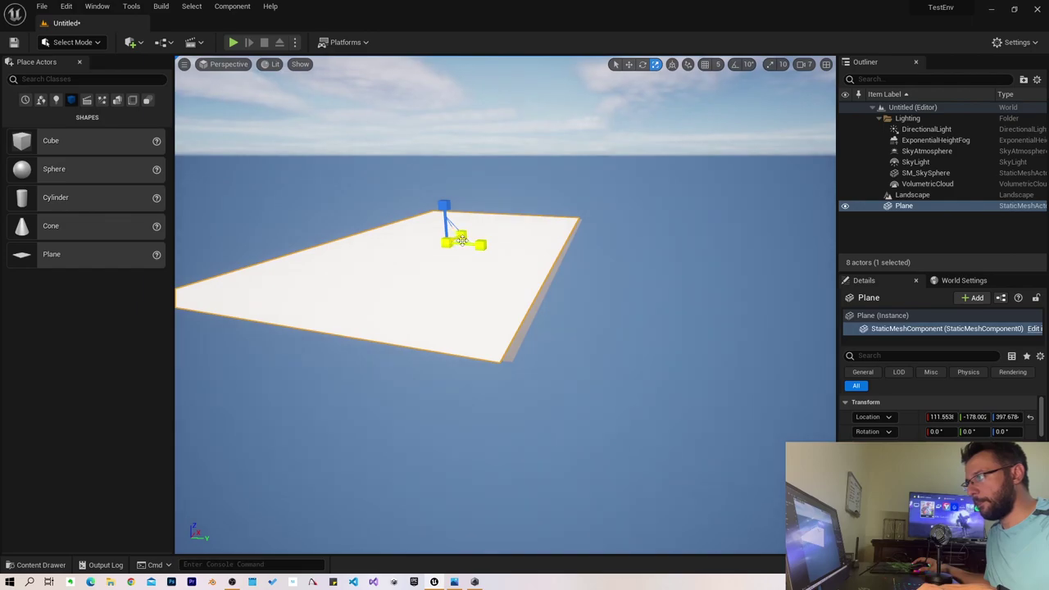
mouse_move(463, 240)
right_mouse_down()
mouse_move(492, 270)
mouse_move(537, 175)
right_mouse_up()
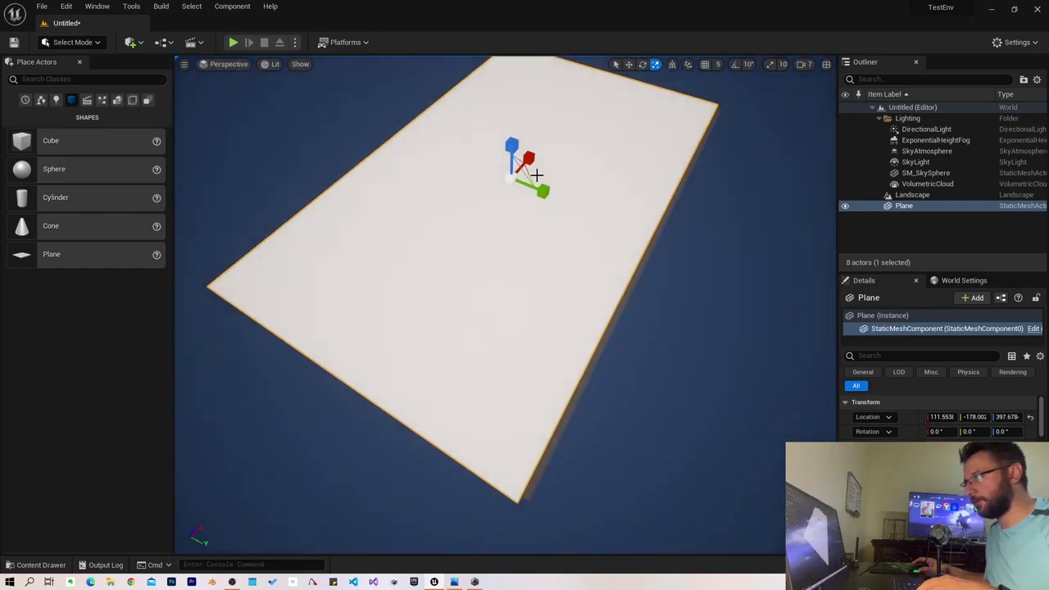
left_click_drag(531, 174, 549, 160)
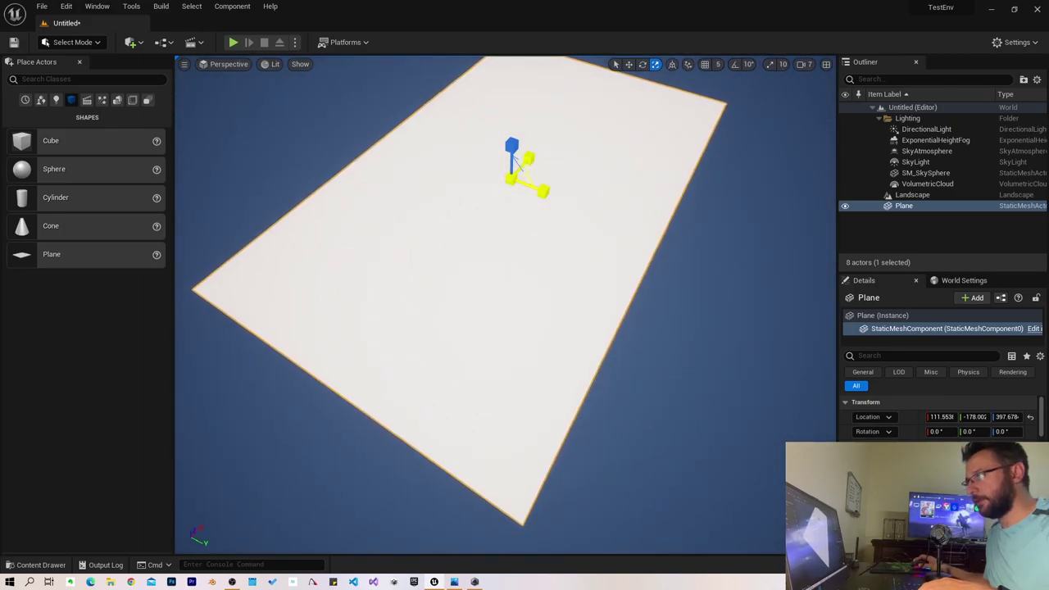
left_click_drag(518, 162, 529, 157)
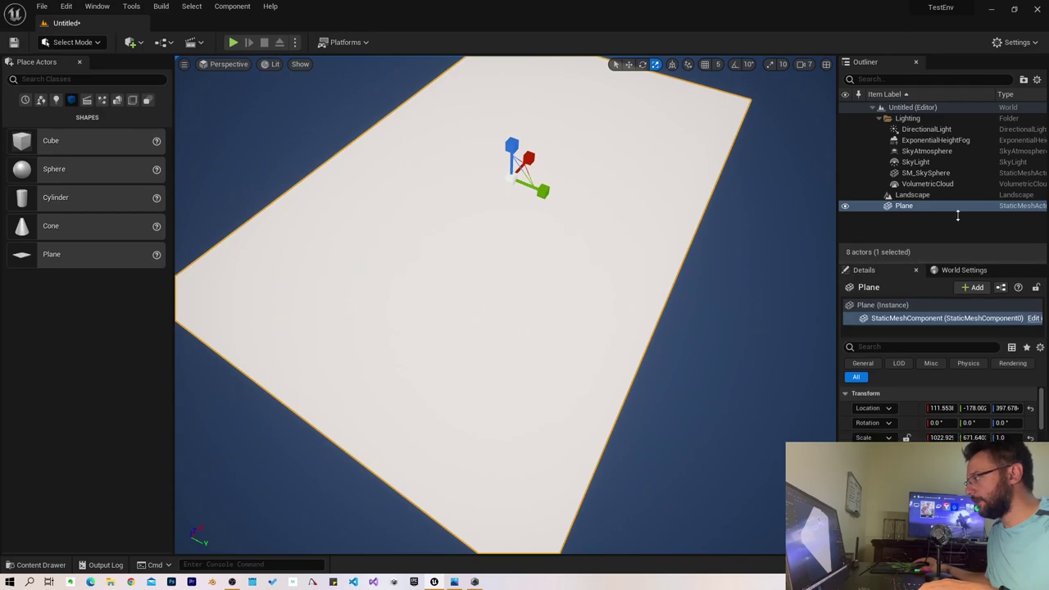
left_click_drag(940, 270, 902, 186)
Assign the M_Water_Ocean material to the plane, found by searching 'water'
left_click(988, 467)
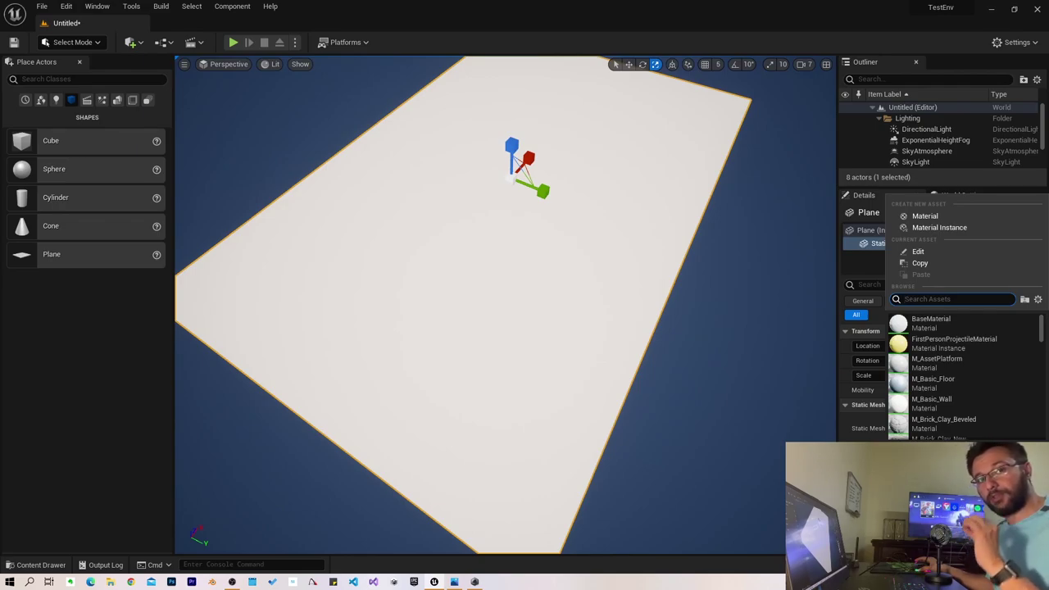
scroll(930, 385, "down", 3)
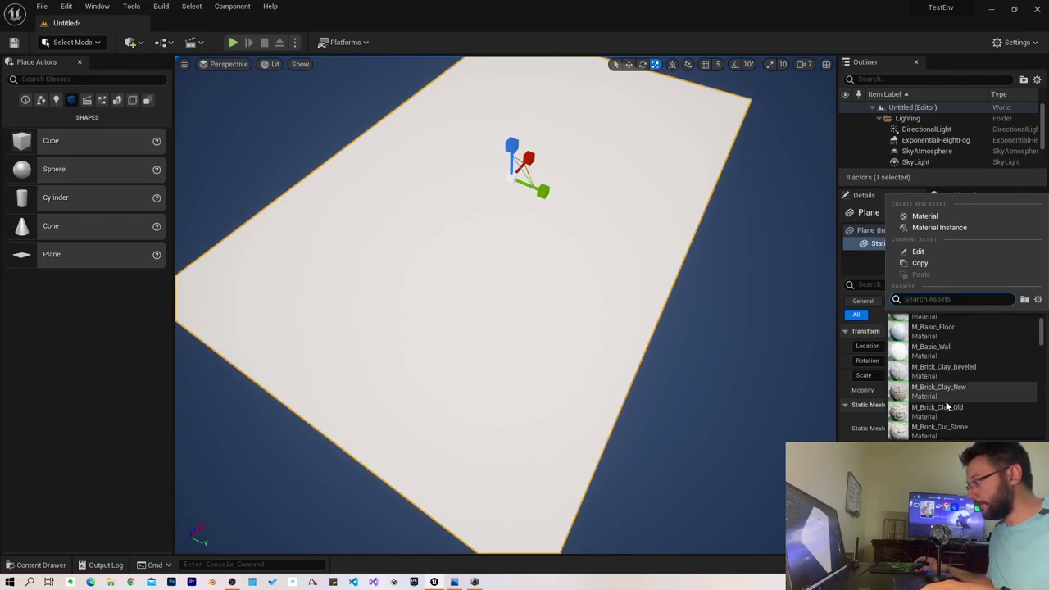
type("wa")
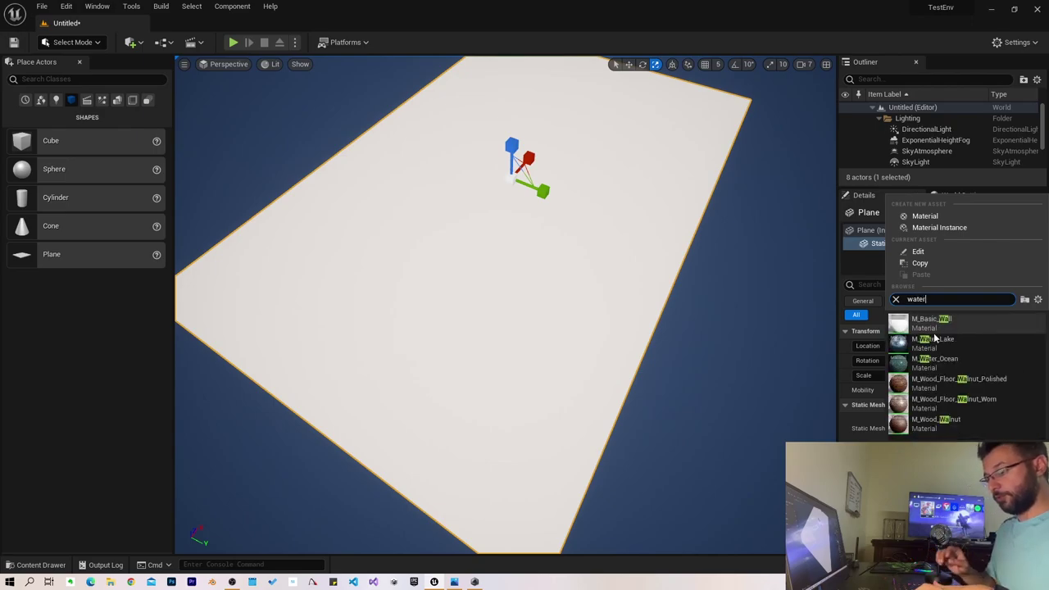
type("ter")
left_click(961, 344)
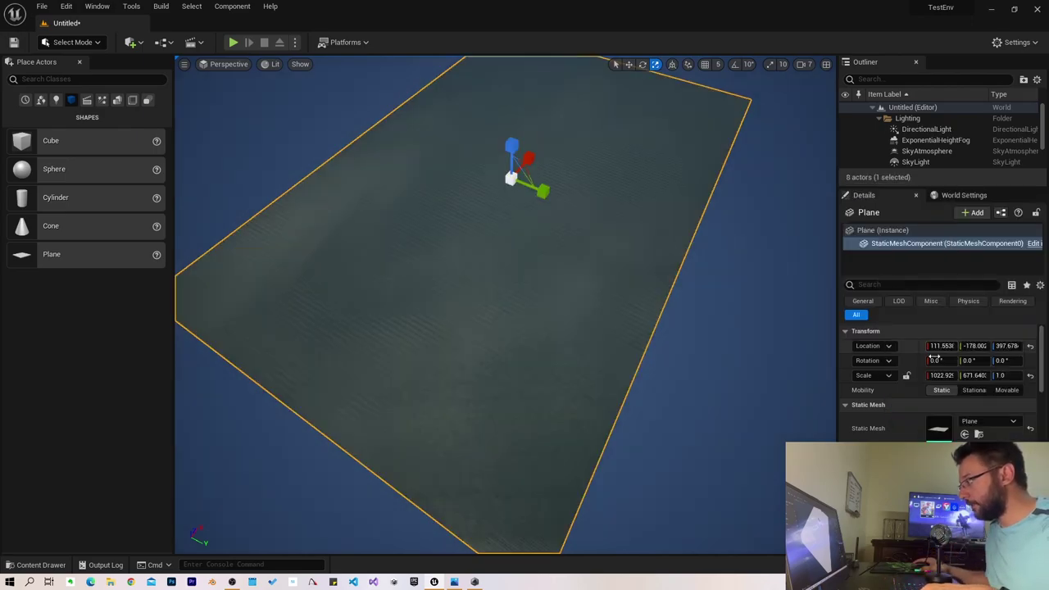
left_click_drag(546, 232, 546, 232)
right_click_drag(545, 232, 546, 232)
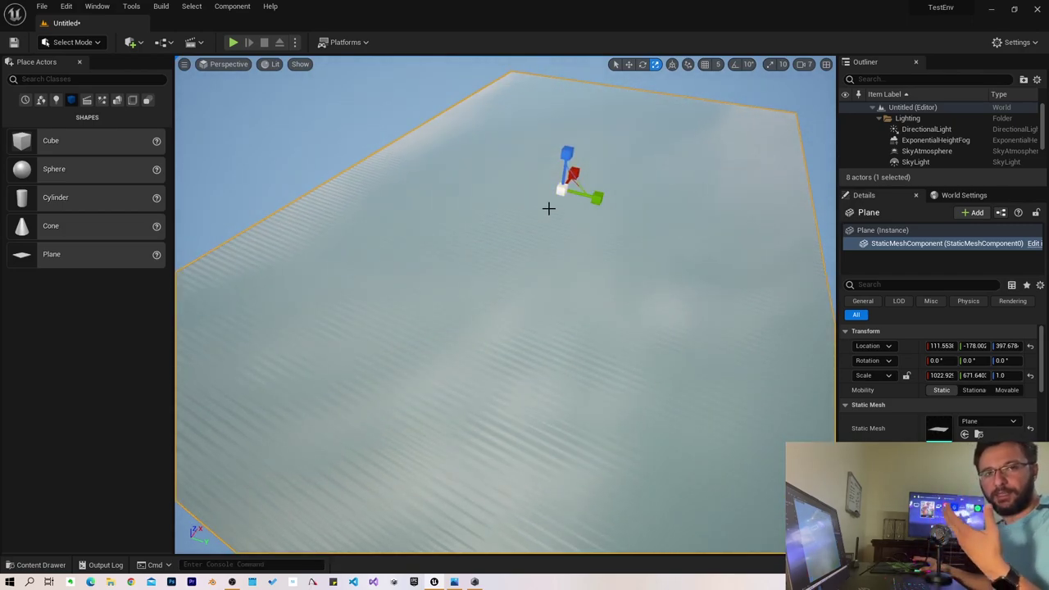
Move the water plane to a Z location of about 166.9
key("w")
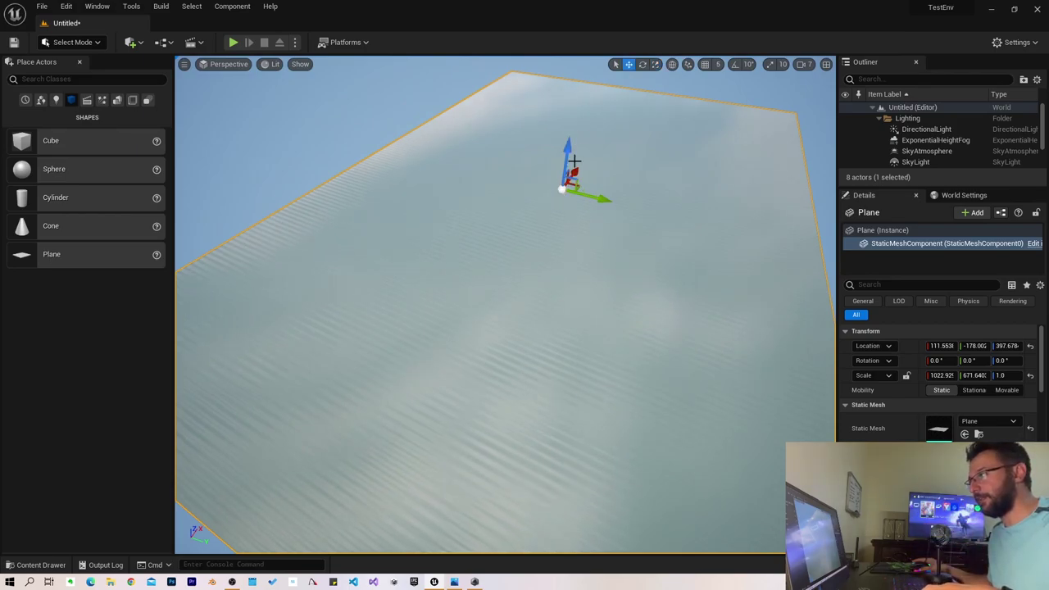
key("End")
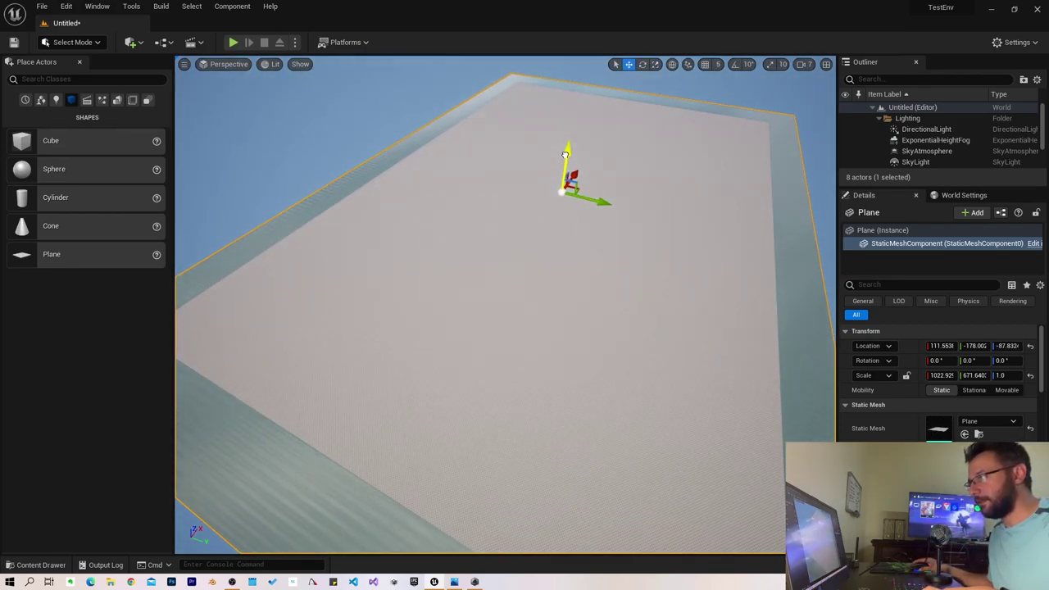
left_click_drag(566, 153, 566, 146)
right_click_drag(566, 156, 541, 188)
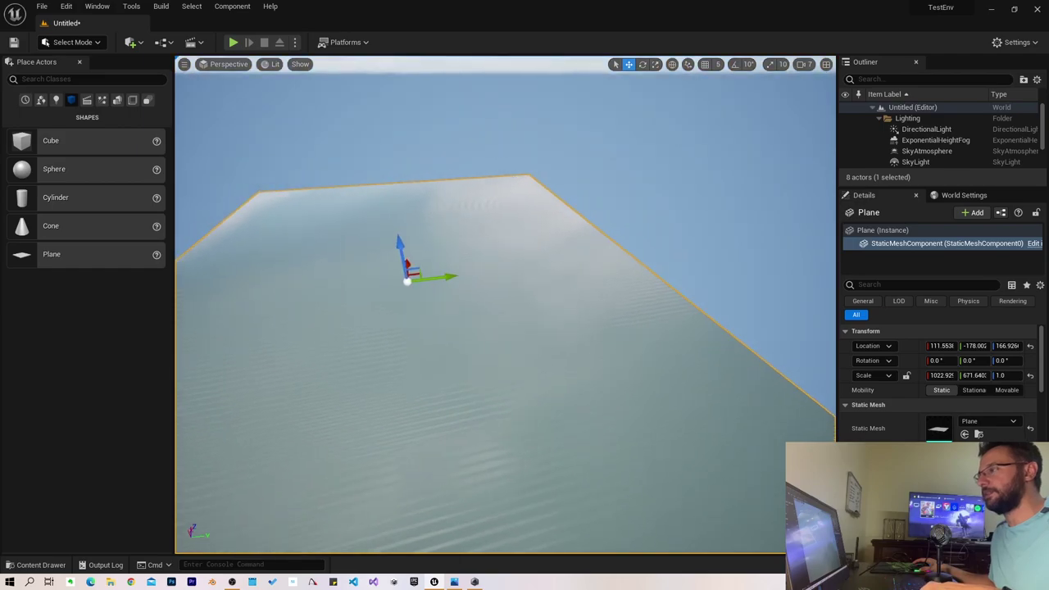
right_click_drag(417, 377, 417, 344)
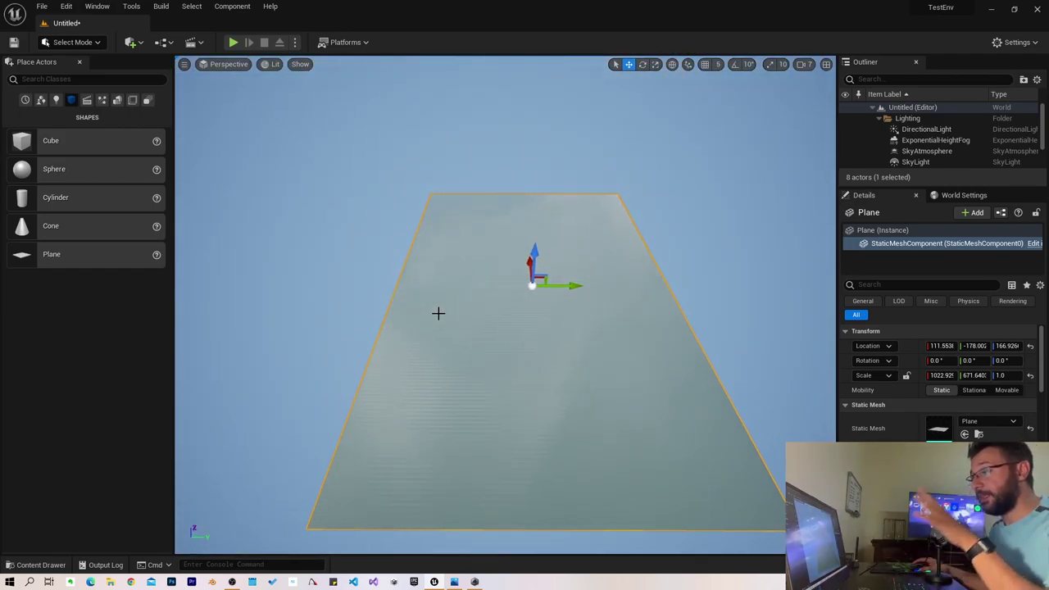
mouse_move(481, 181)
right_mouse_down()
mouse_move(480, 156)
mouse_move(480, 189)
right_mouse_up()
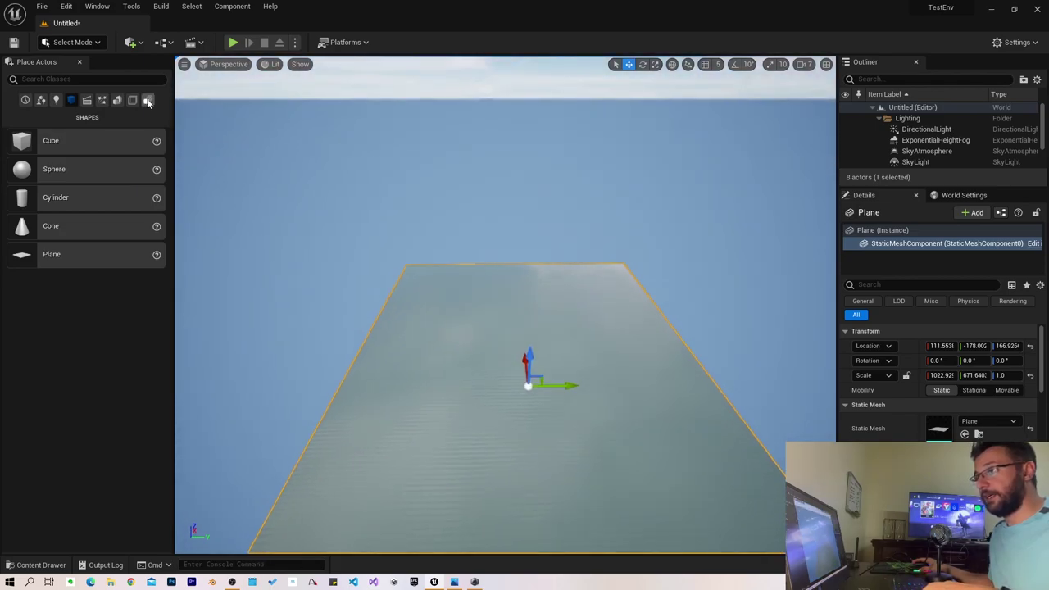
left_click(72, 42)
Switch to Landscape sculpting and set the brush size to 1743.25
left_click(117, 72)
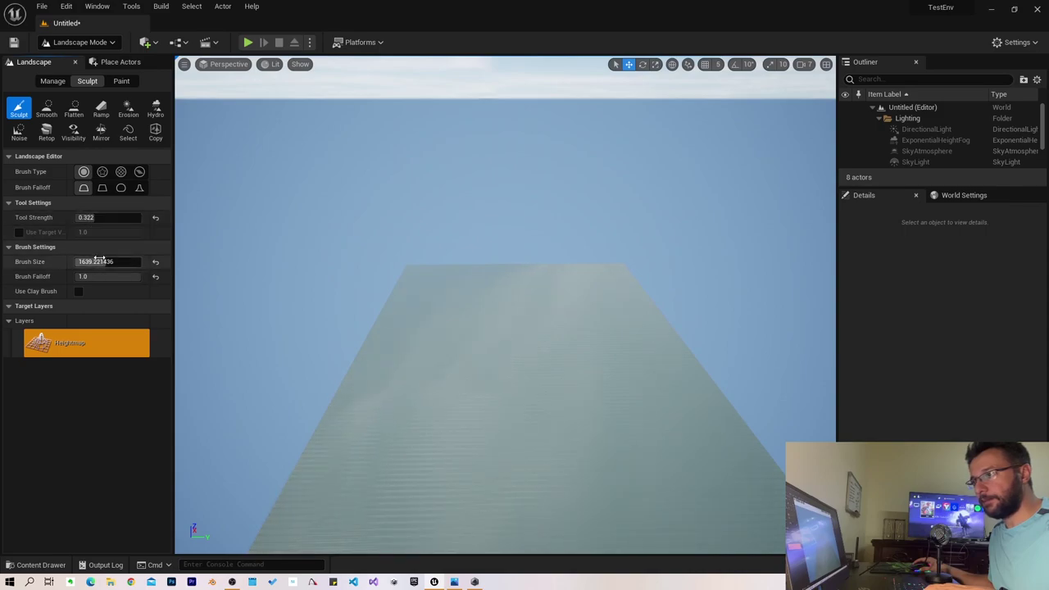
key("Return")
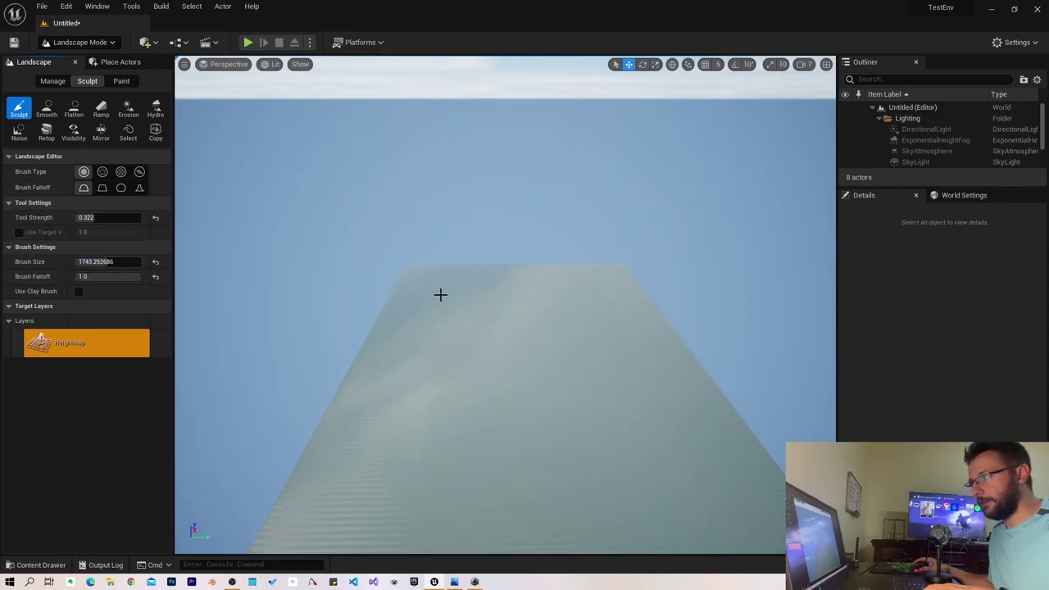
right_click_drag(433, 301, 433, 301)
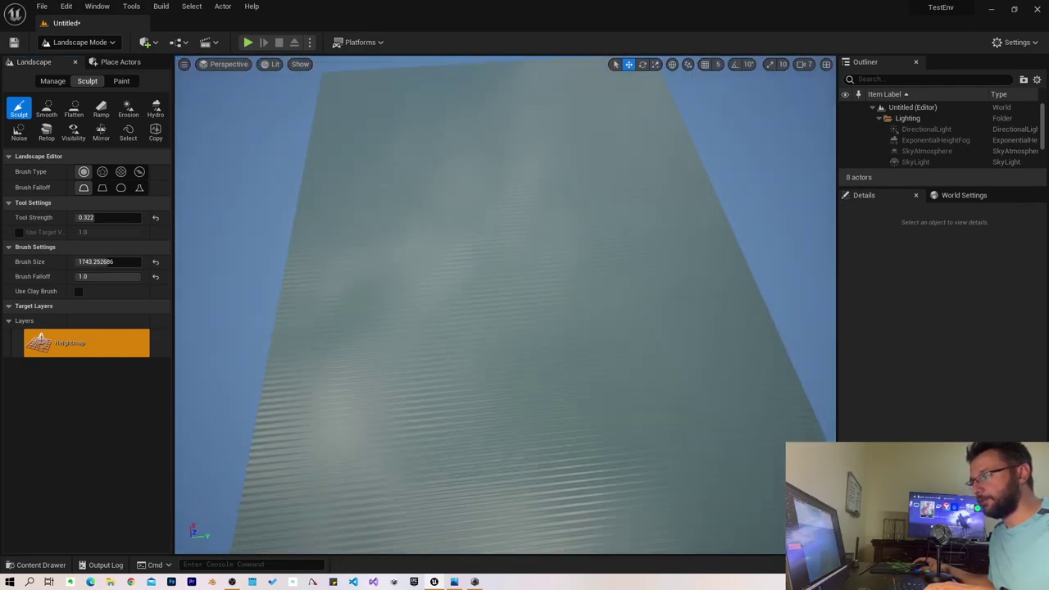
Check the island sketch and undo the first outline stroke
right_click_drag(438, 374, 438, 375)
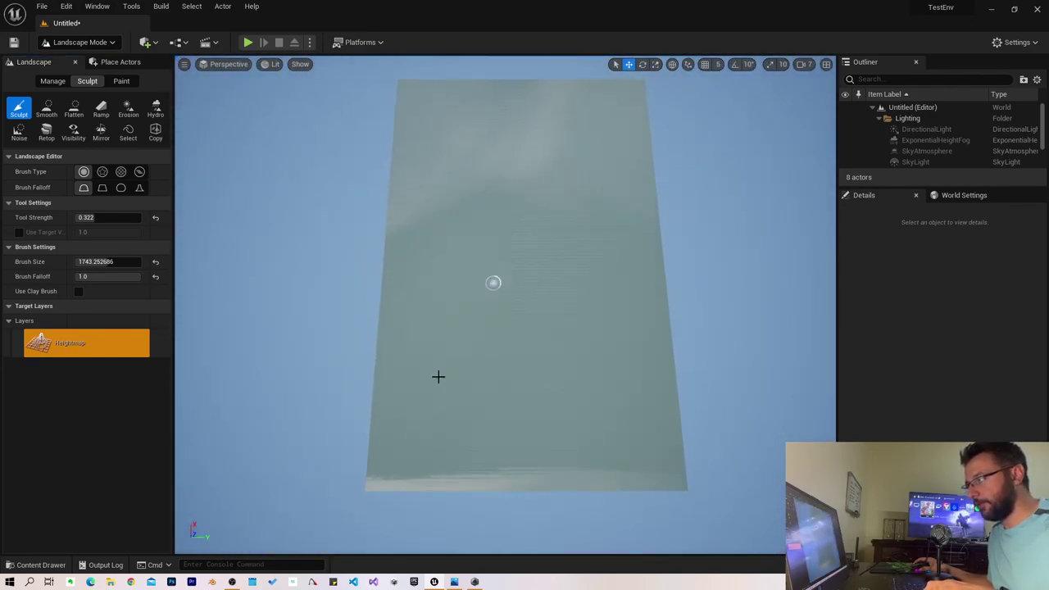
left_click(462, 585)
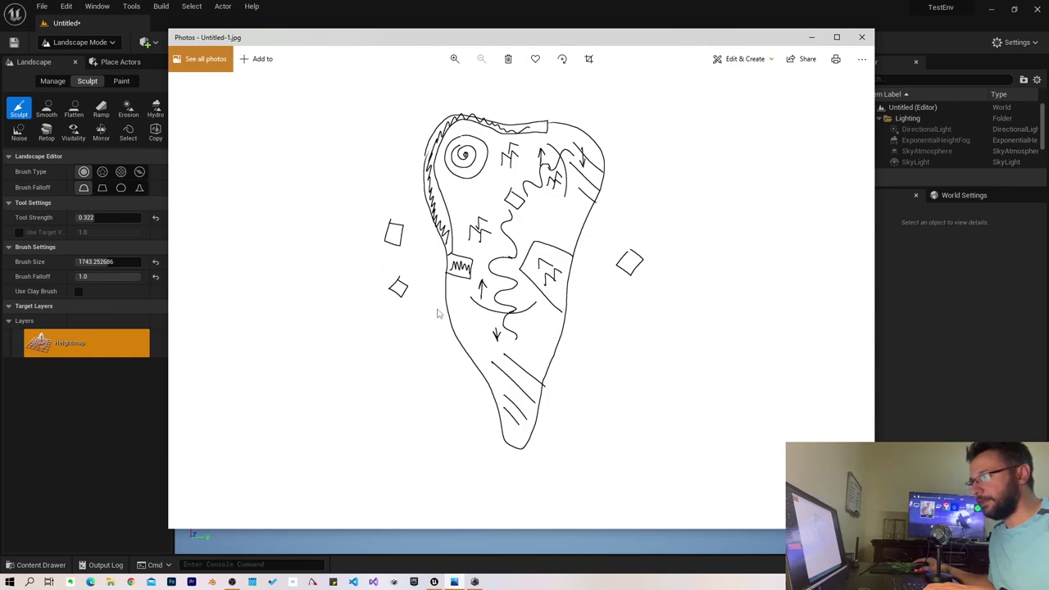
left_click(963, 290)
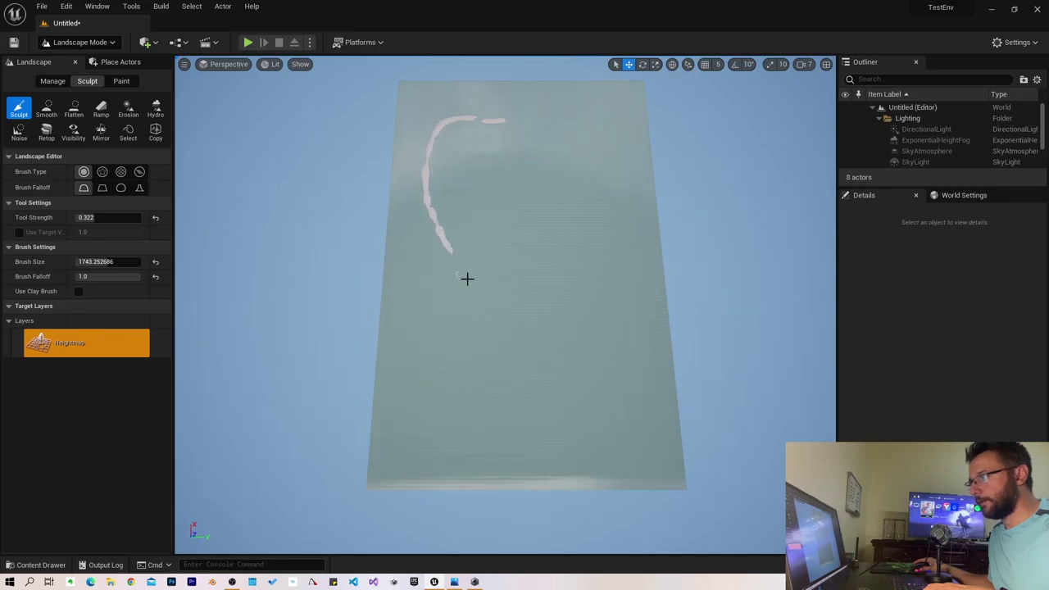
key("ctrl+z")
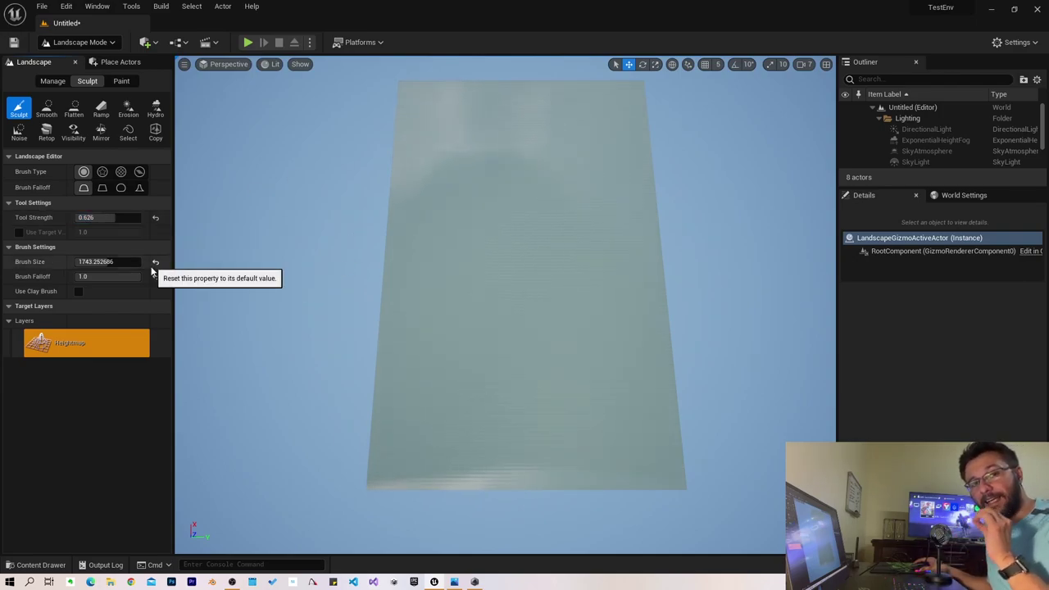
Set sculpt tool strength to 0.426 and brush falloff to 0.456
left_click(96, 218)
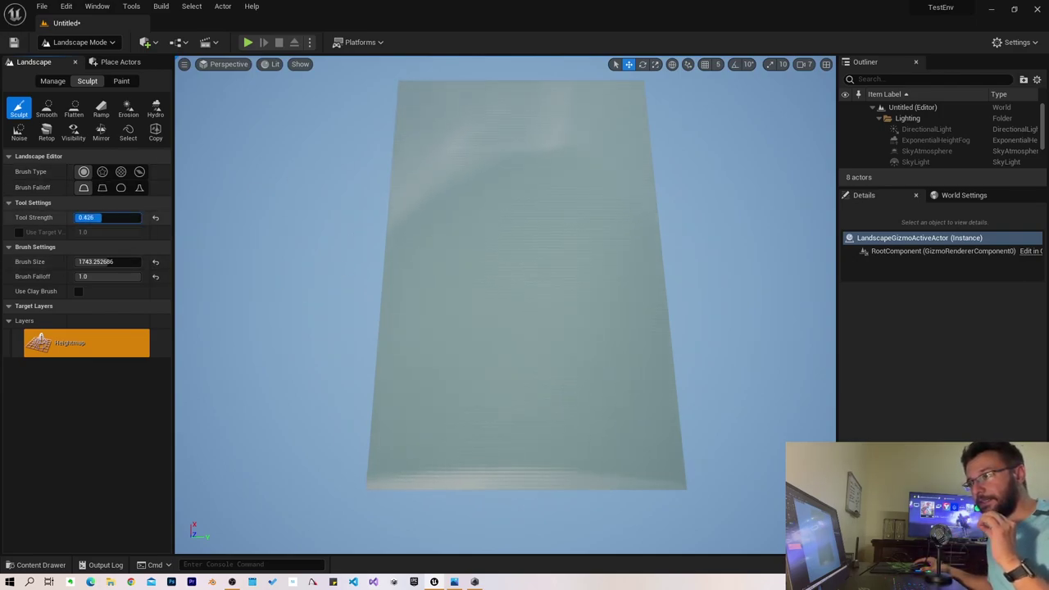
key("Return")
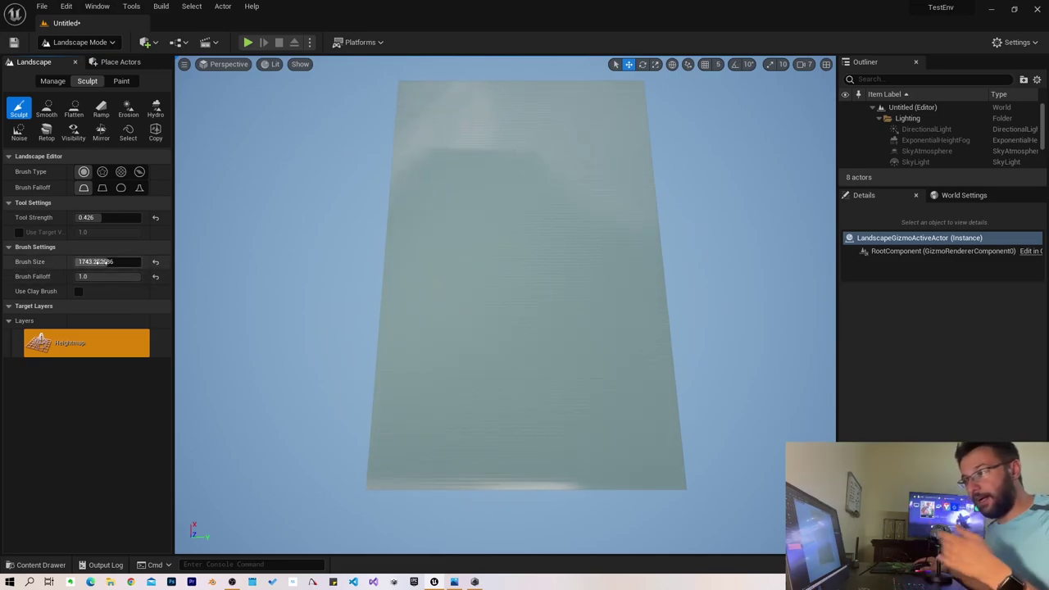
left_click_drag(144, 283, 129, 283)
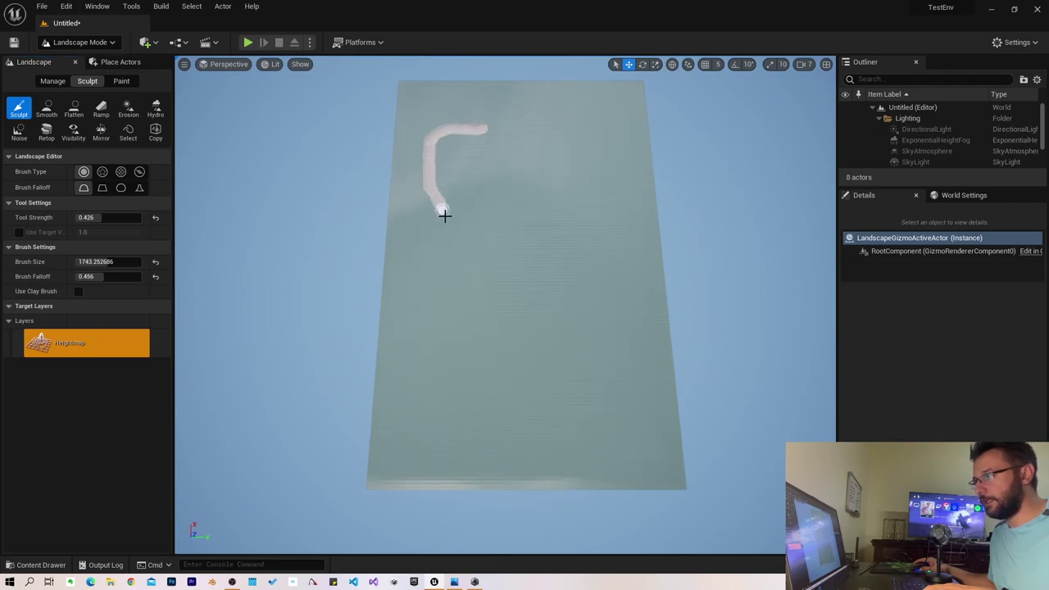
Paint the teardrop island outline as a raised ridge, comparing against the sketch
left_click_drag(477, 371, 505, 416)
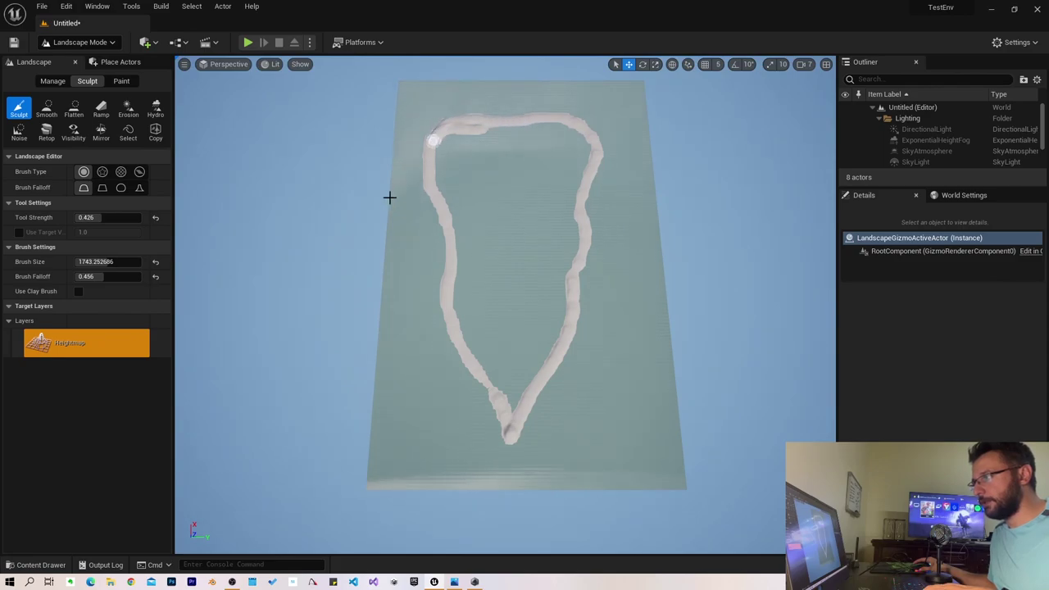
key("alt+Tab")
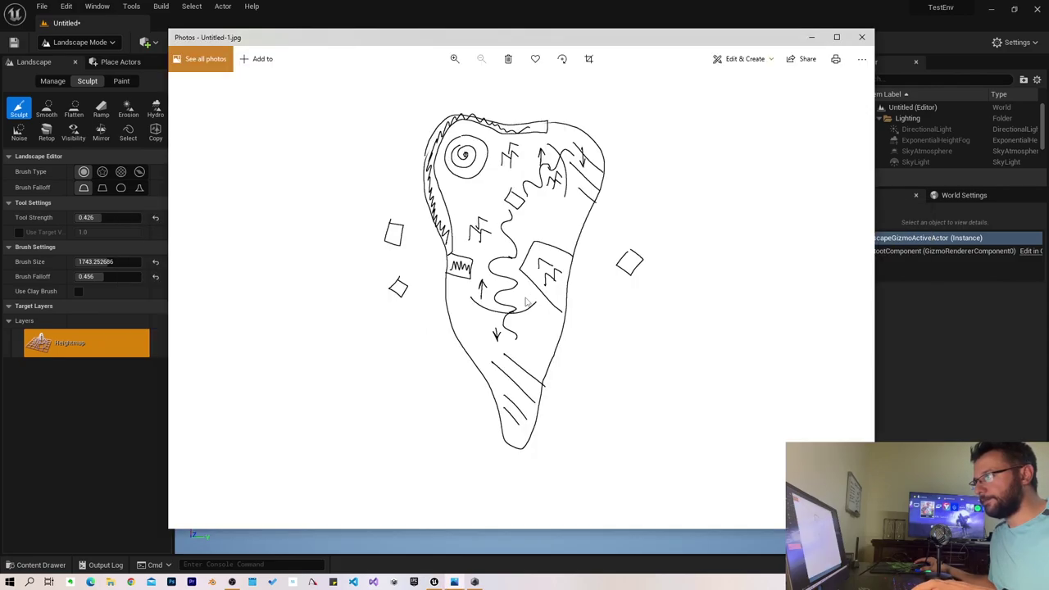
key("alt+Tab")
key("alt+Tab")
key("alt+Tab")
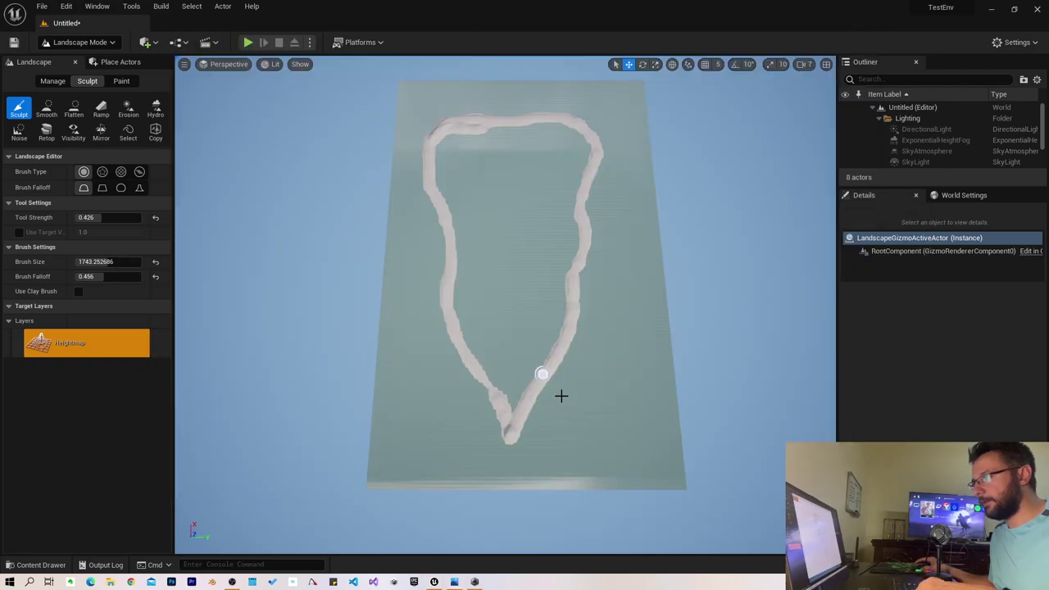
key("alt+Tab")
key("alt+Tab")
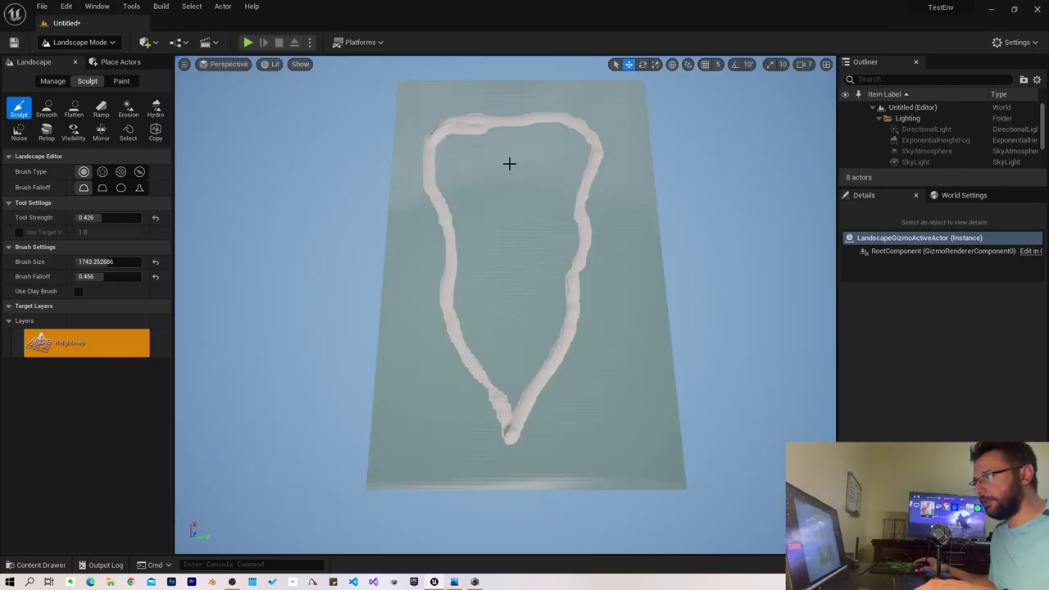
left_click_drag(445, 183, 269, 142, "alt")
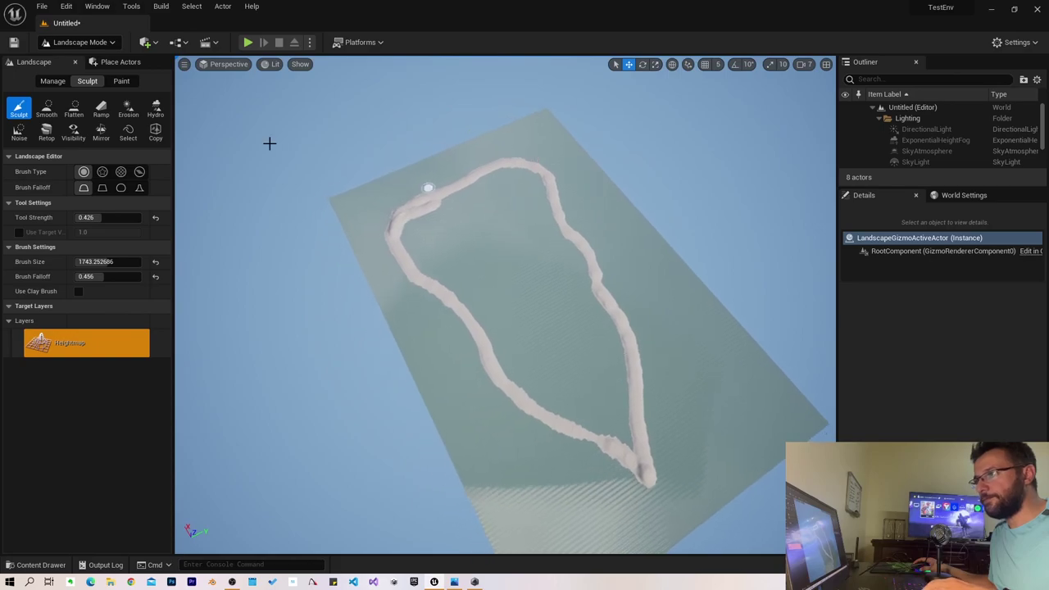
Select the Flatten tool with a brush size of about 4441.5
left_click(74, 107)
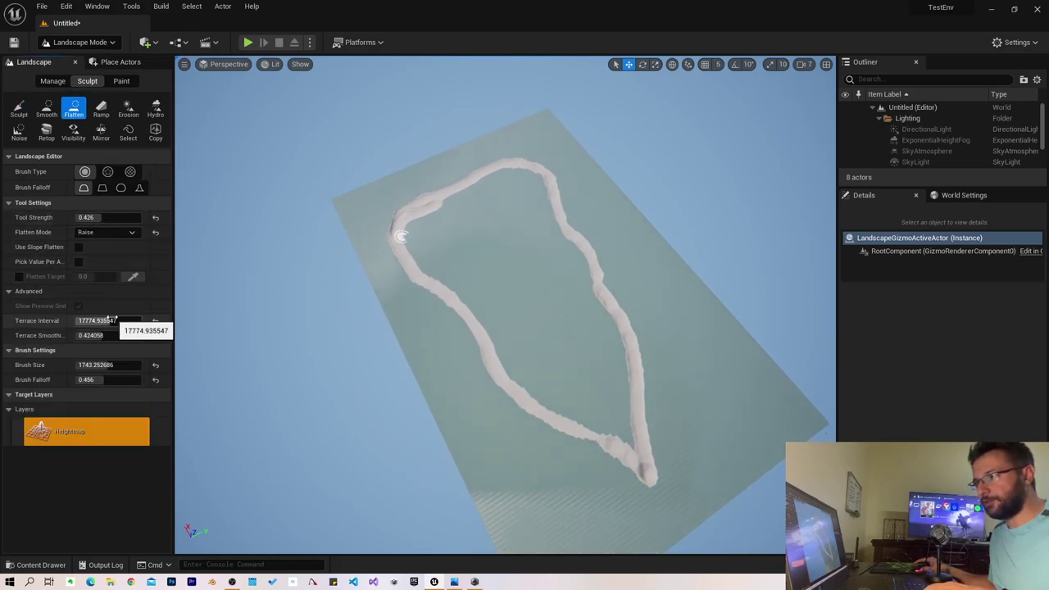
left_click(111, 320)
left_click_drag(101, 365, 156, 365)
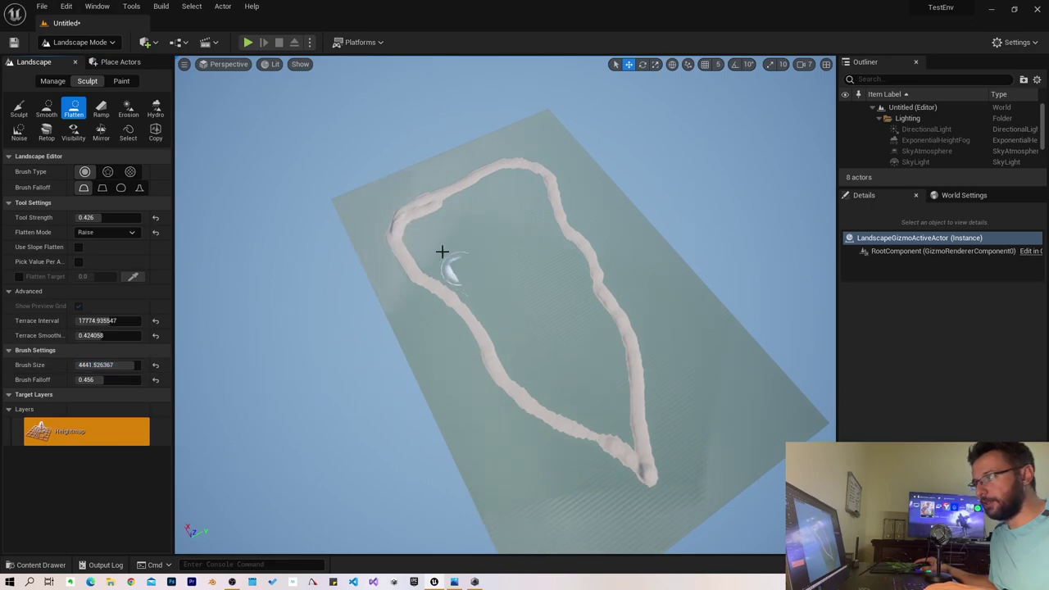
Flatten-paint inside the outline, from top-left down to the tail, into a solid plateau
mouse_move(411, 260)
left_mouse_down()
mouse_move(408, 233)
mouse_move(500, 178)
left_mouse_up()
mouse_move(447, 273)
left_mouse_down()
mouse_move(519, 379)
mouse_move(617, 428)
mouse_move(621, 382)
mouse_move(604, 316)
mouse_move(568, 265)
left_mouse_up()
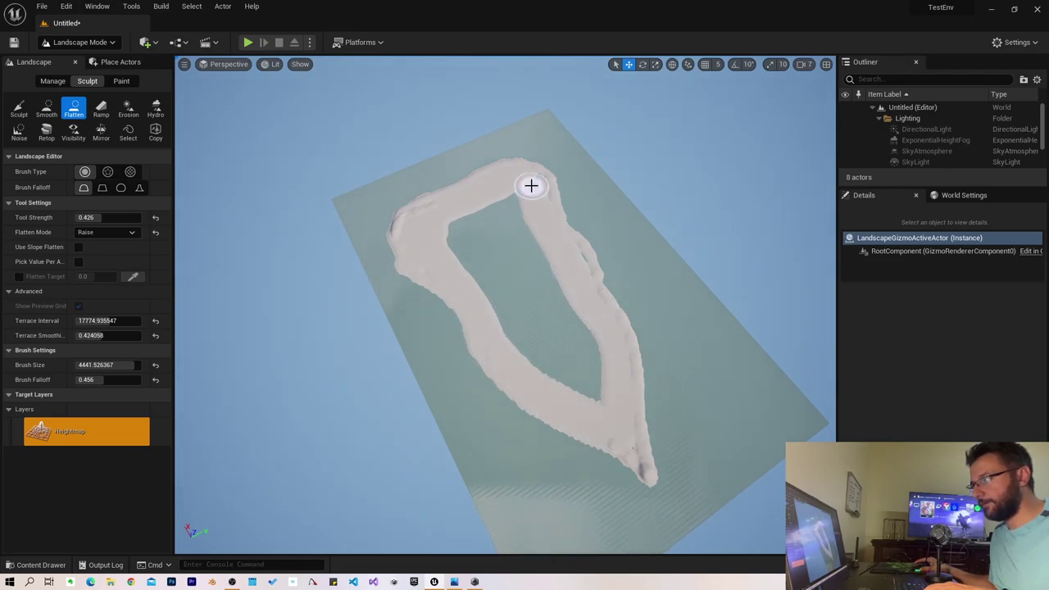
mouse_move(476, 216)
left_mouse_down()
mouse_move(487, 288)
mouse_move(569, 391)
mouse_move(569, 319)
mouse_move(500, 211)
mouse_move(558, 340)
mouse_move(500, 262)
mouse_move(577, 328)
mouse_move(577, 265)
left_mouse_up()
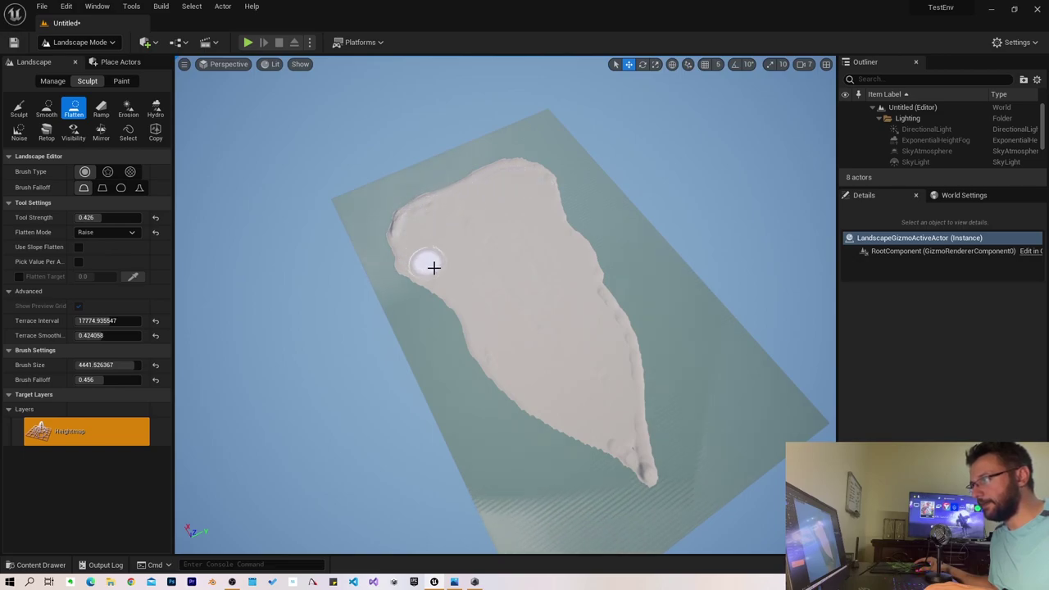
mouse_move(482, 329)
left_mouse_down()
mouse_move(522, 380)
mouse_move(622, 438)
left_mouse_up()
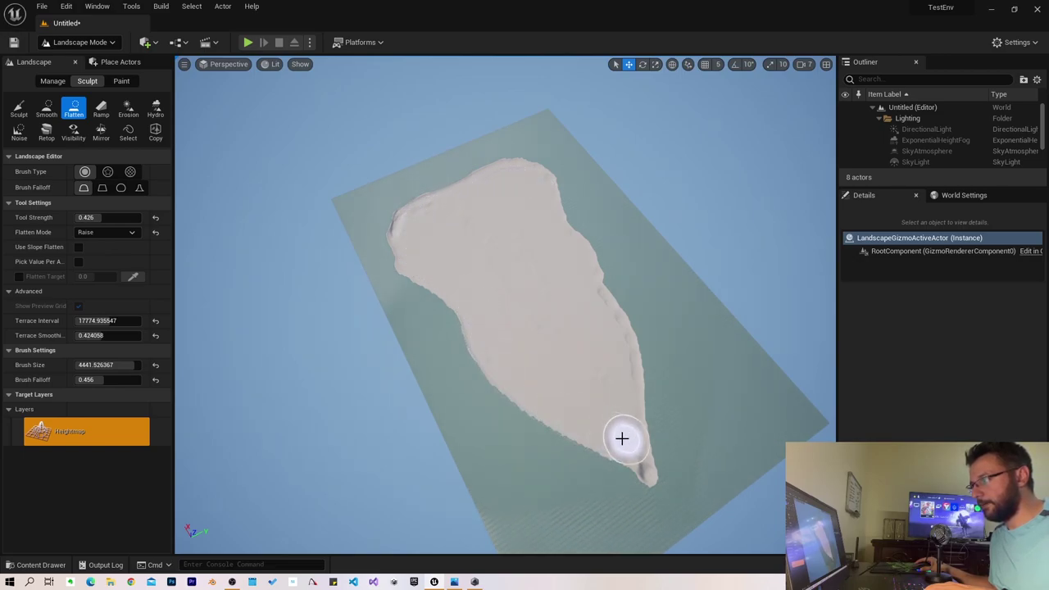
mouse_move(629, 304)
right_mouse_down()
mouse_move(629, 246)
mouse_move(246, 188)
right_mouse_up()
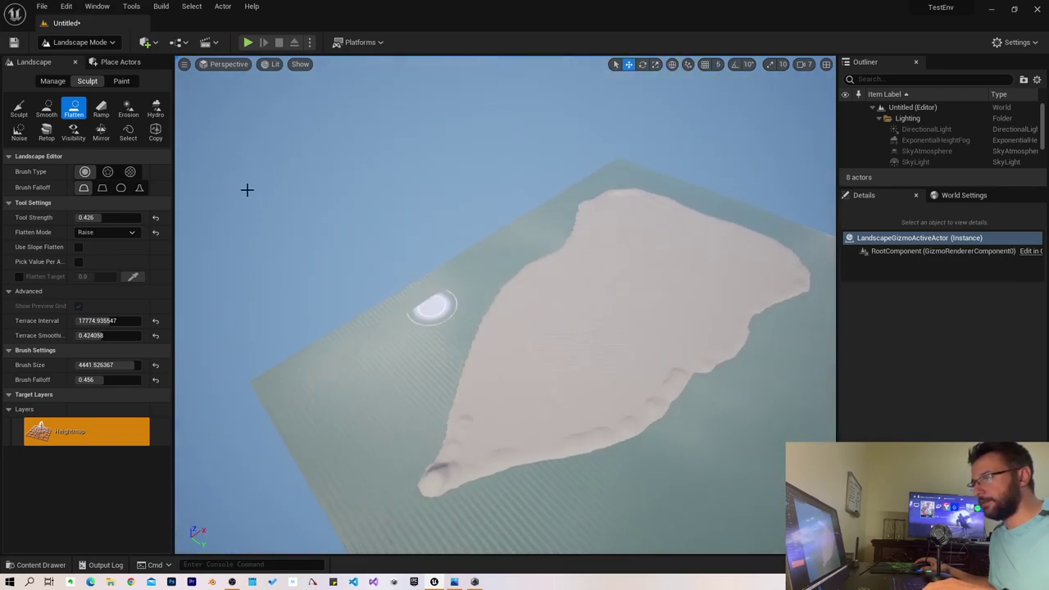
Smooth the island's lower-left end and the bumps across its surface
left_click(51, 112)
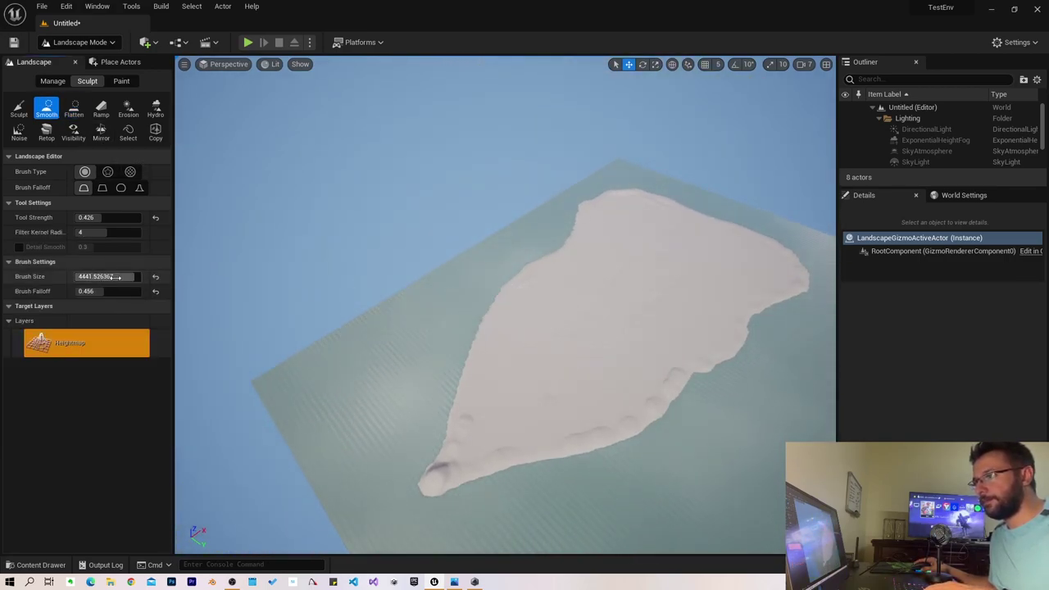
mouse_move(457, 457)
left_mouse_down()
mouse_move(426, 480)
mouse_move(461, 437)
mouse_move(562, 222)
mouse_move(450, 437)
mouse_move(590, 409)
mouse_move(808, 293)
mouse_move(754, 339)
mouse_move(698, 363)
mouse_move(552, 241)
mouse_move(637, 185)
mouse_move(652, 210)
left_mouse_up()
mouse_move(579, 241)
right_mouse_down()
mouse_move(524, 270)
mouse_move(492, 245)
mouse_move(492, 344)
mouse_move(574, 345)
right_mouse_up()
mouse_move(574, 345)
left_mouse_down()
mouse_move(700, 306)
mouse_move(456, 188)
mouse_move(486, 204)
mouse_move(764, 262)
mouse_move(717, 442)
left_mouse_up()
right_click_drag(717, 442, 681, 484)
Compare with the sketch, then sculpt the island's upper-left edge outward
key("alt+Tab")
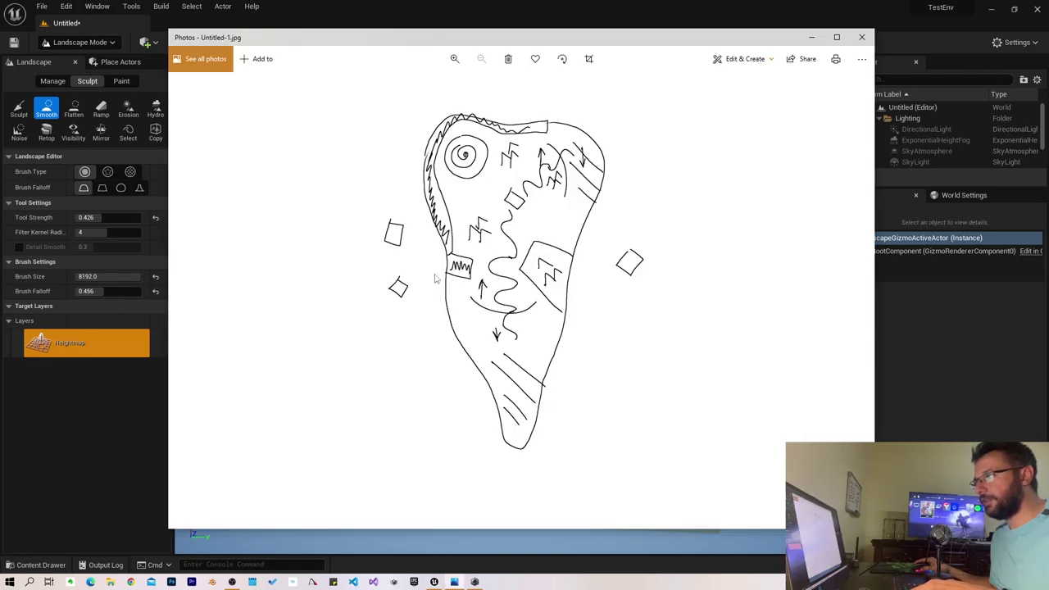
key("alt+Tab")
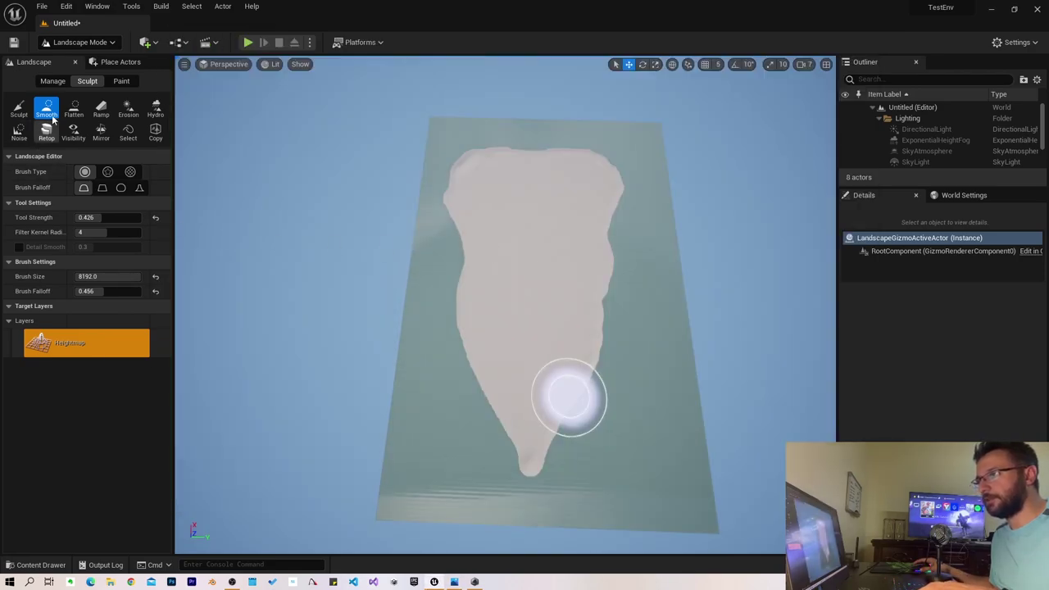
left_click(19, 107)
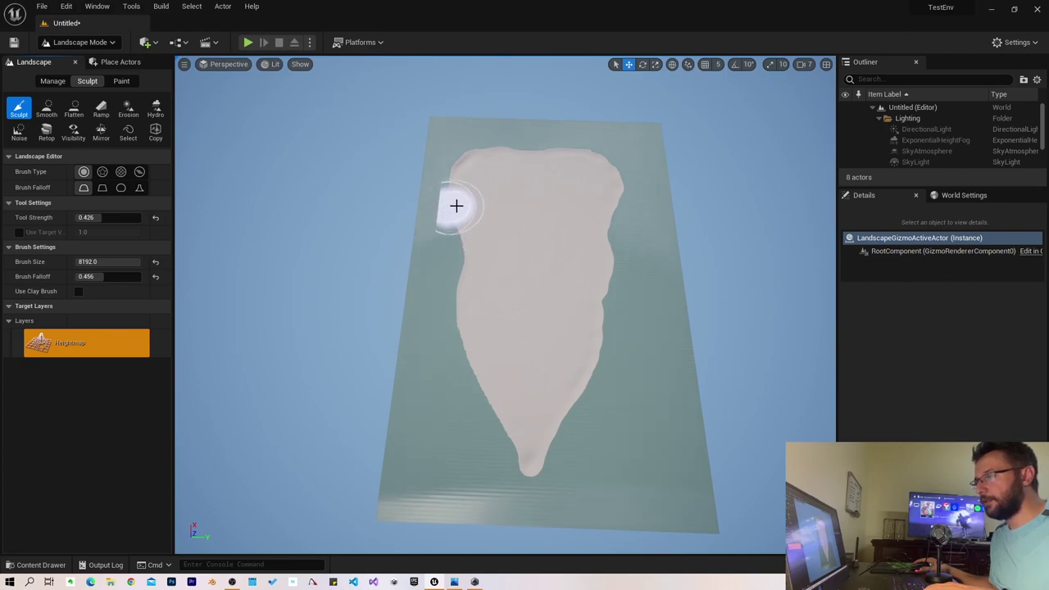
mouse_move(439, 201)
left_mouse_down()
mouse_move(450, 205)
mouse_move(445, 246)
mouse_move(452, 167)
mouse_move(431, 158)
left_mouse_up()
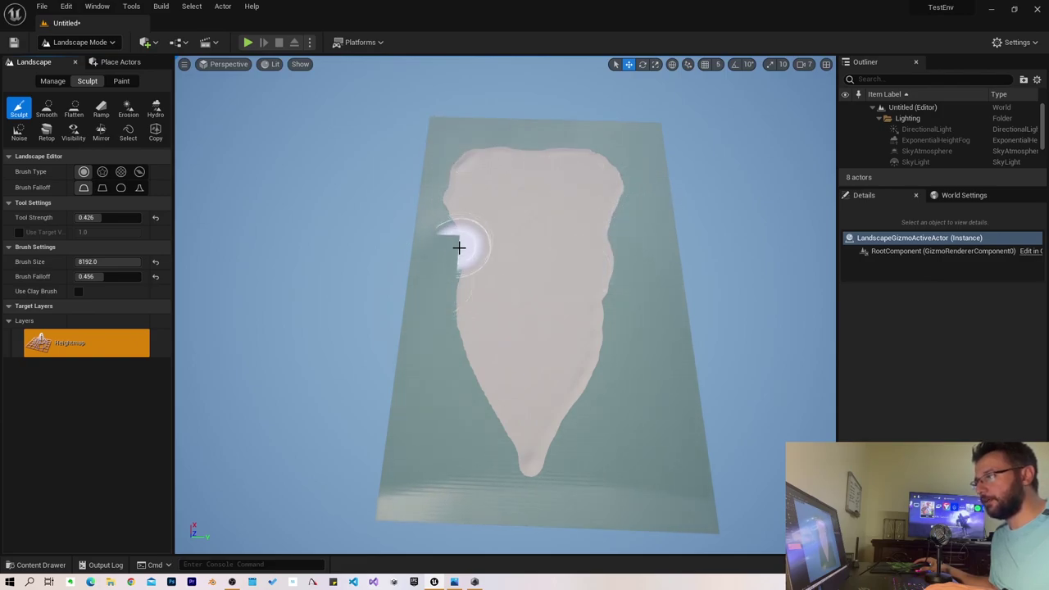
right_click_drag(456, 293, 435, 283)
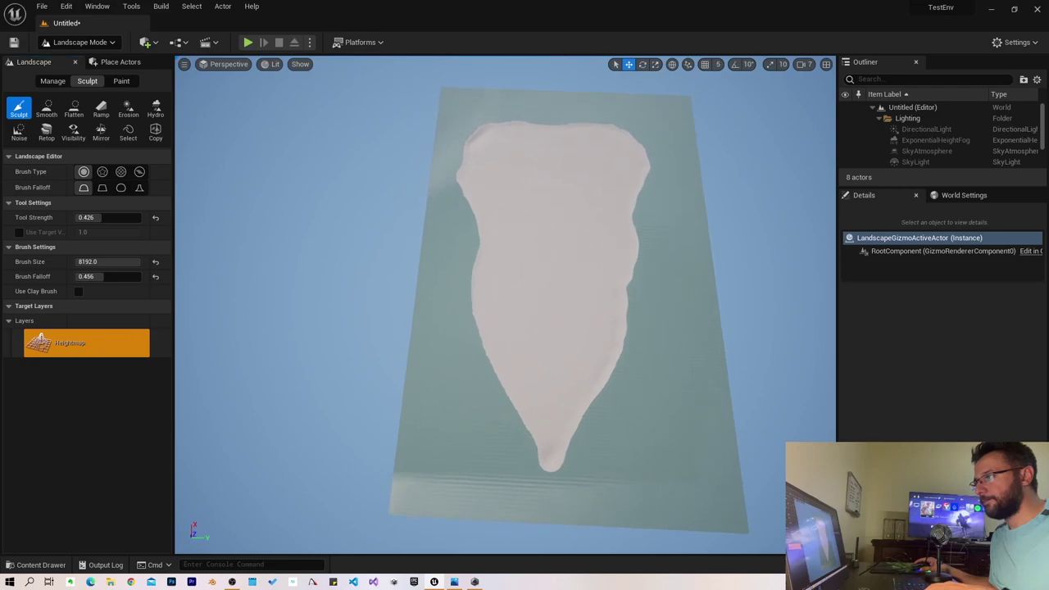
left_click(451, 293)
Shrink the sculpt brush to about 665 and raise Tool Strength to 0.546
right_click(438, 316)
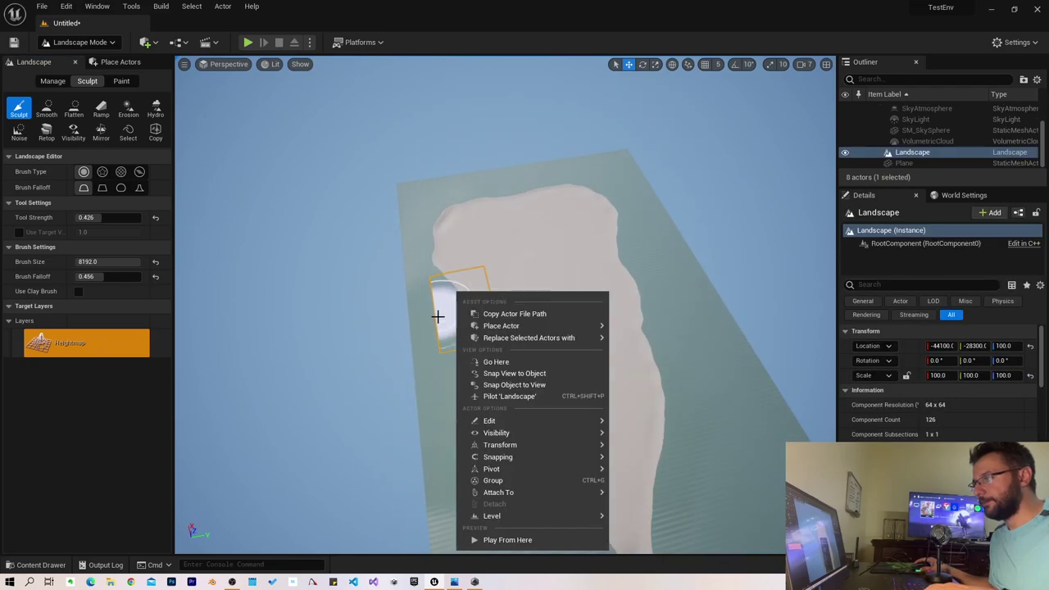
left_click(30, 121)
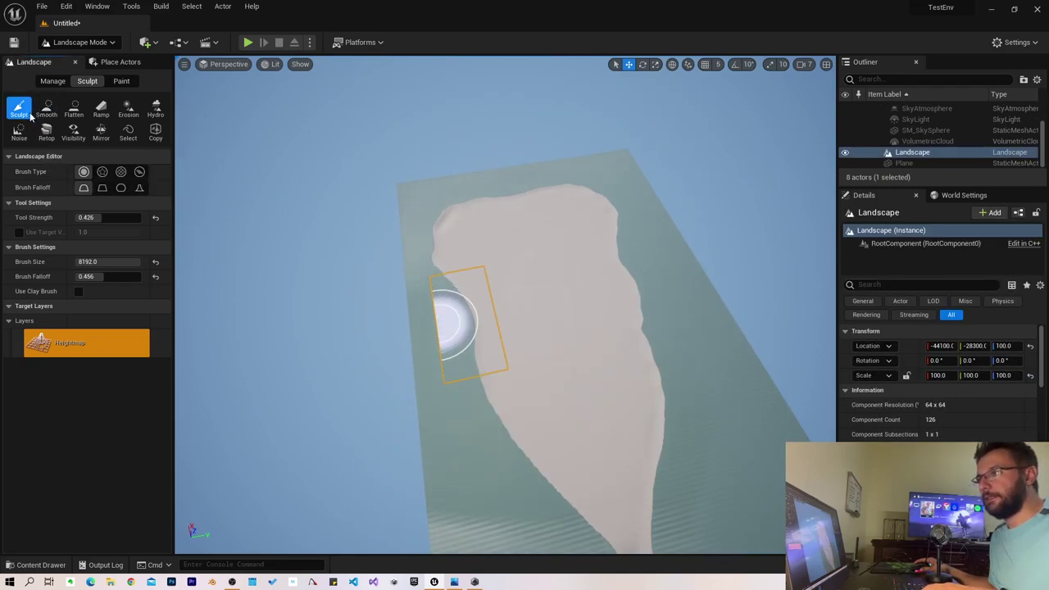
left_click_drag(102, 262, 73, 261)
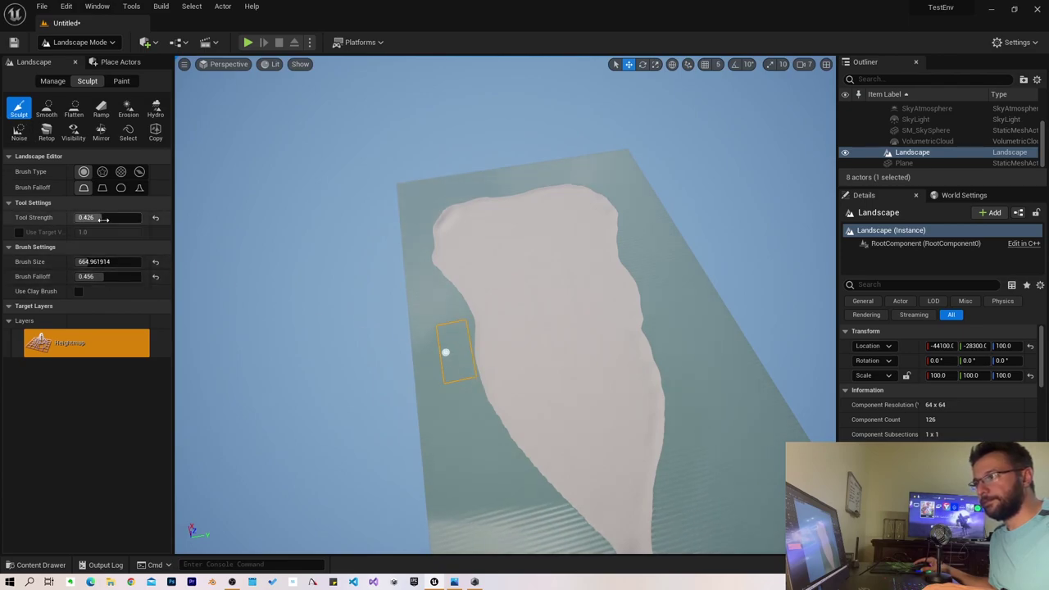
left_click_drag(88, 217, 102, 218)
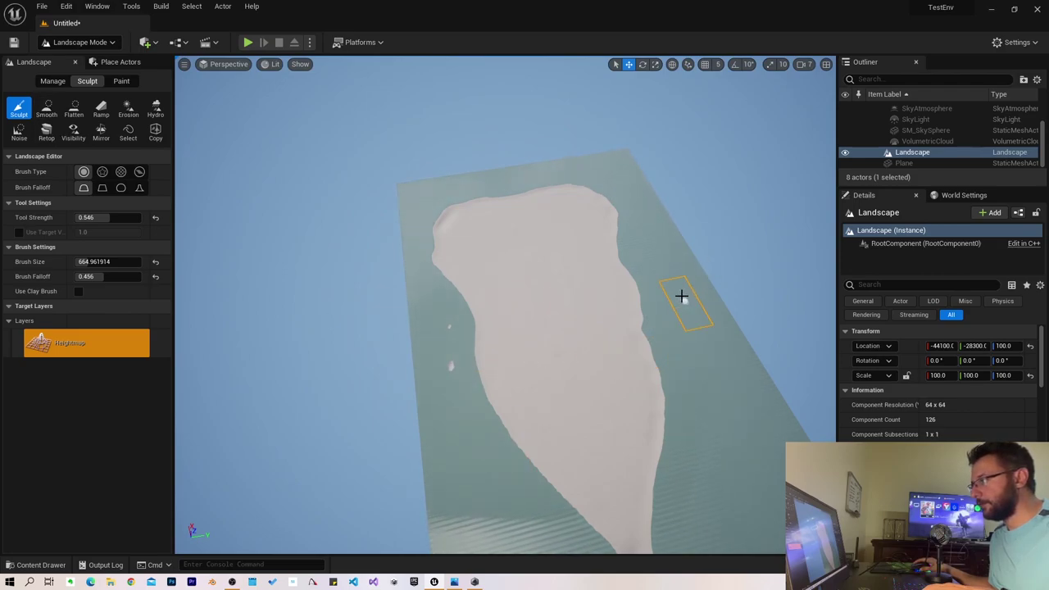
Look down over the island up close and bring up the hand-drawn sketch
mouse_move(642, 303)
right_mouse_down()
mouse_move(475, 234)
mouse_move(404, 114)
right_mouse_up()
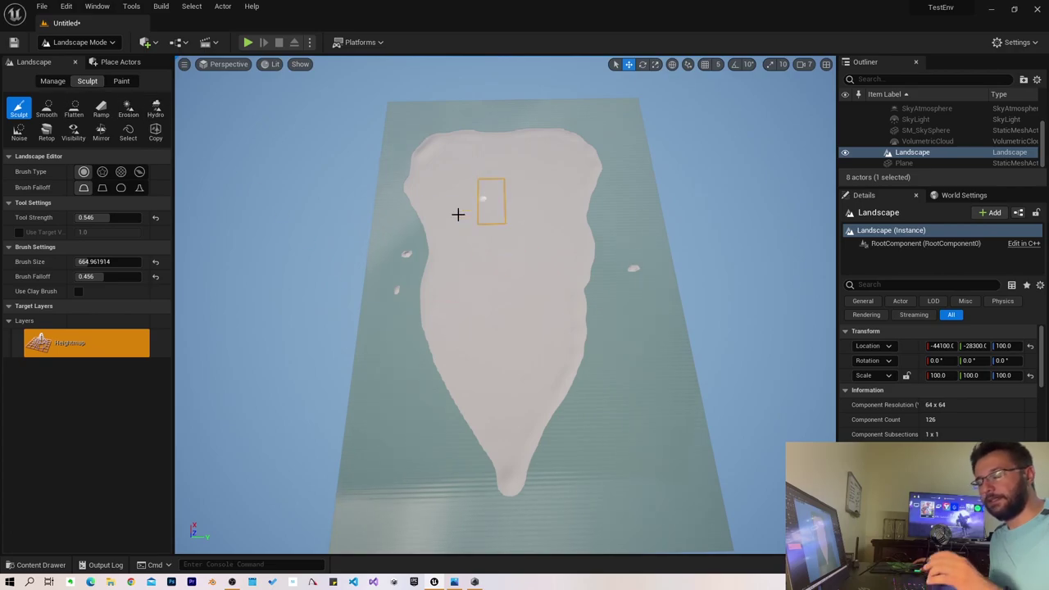
right_click_drag(521, 187, 514, 188)
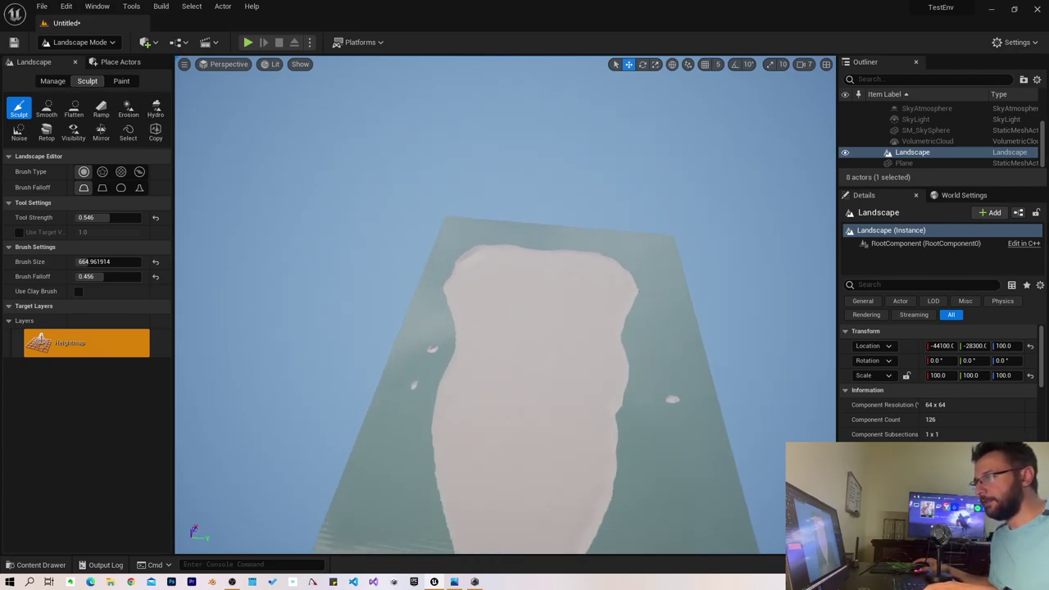
key("alt+Tab")
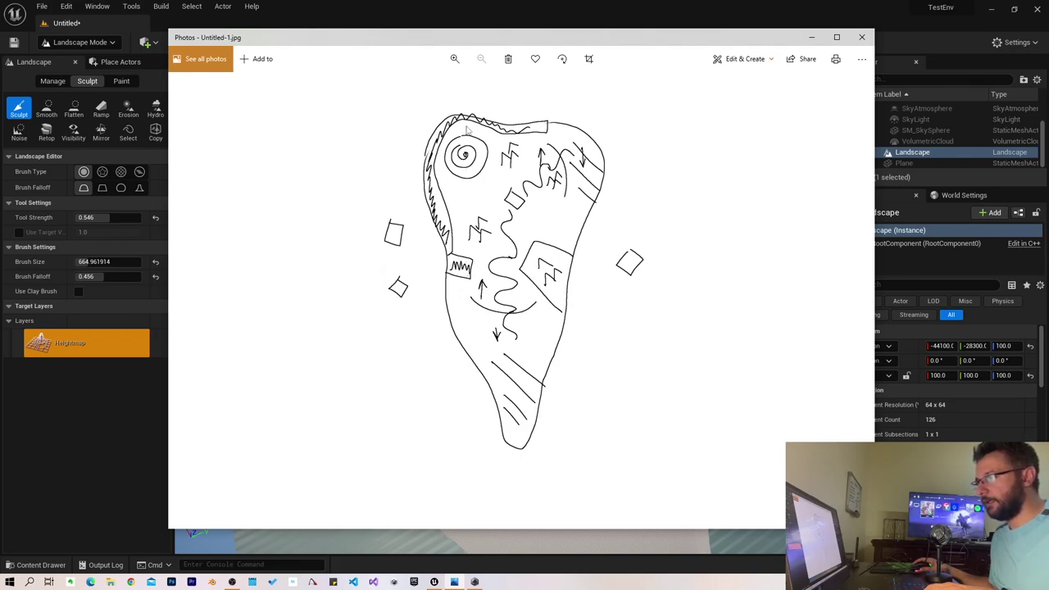
Enlarge the brush to about 2884 and raise a bumpy ridge along the upper-left edge
key("alt+Tab")
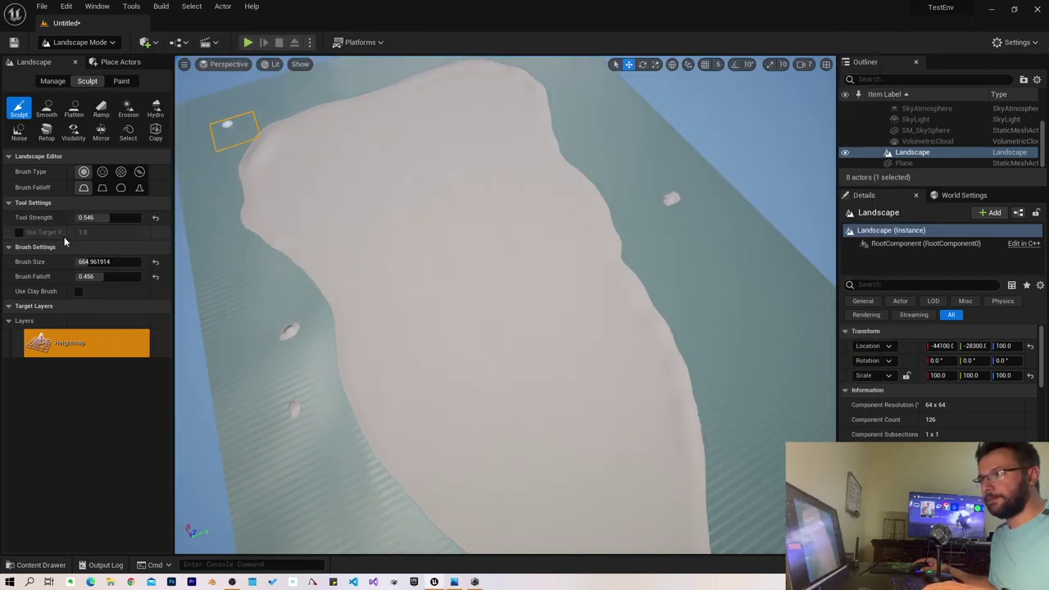
mouse_move(95, 261)
left_mouse_down()
mouse_move(143, 261)
mouse_move(123, 261)
left_mouse_up()
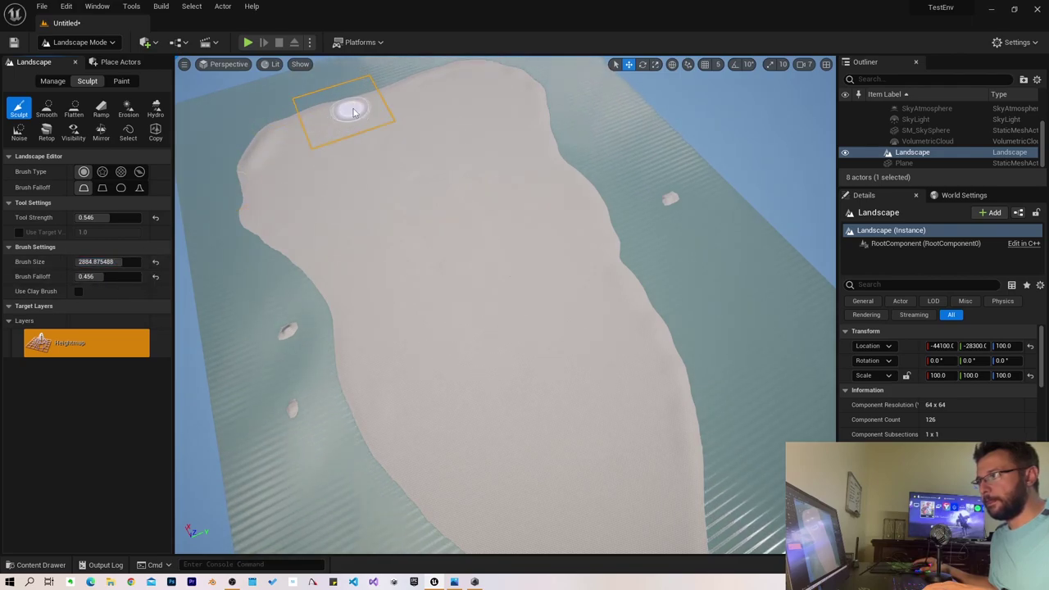
mouse_move(282, 130)
left_mouse_down()
mouse_move(305, 244)
mouse_move(353, 318)
mouse_move(241, 187)
left_mouse_up()
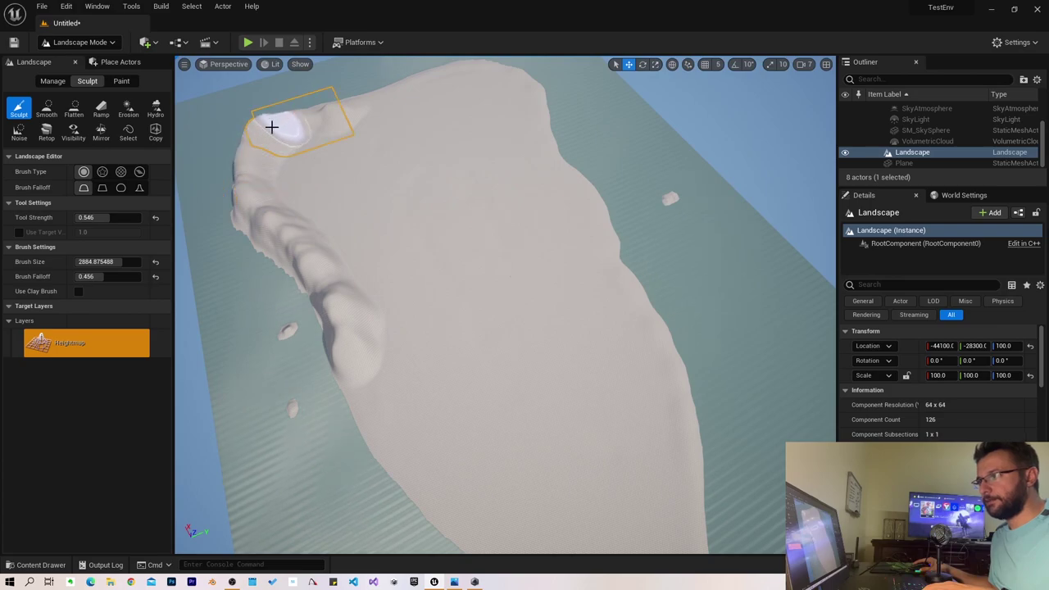
right_click_drag(270, 124, 316, 270)
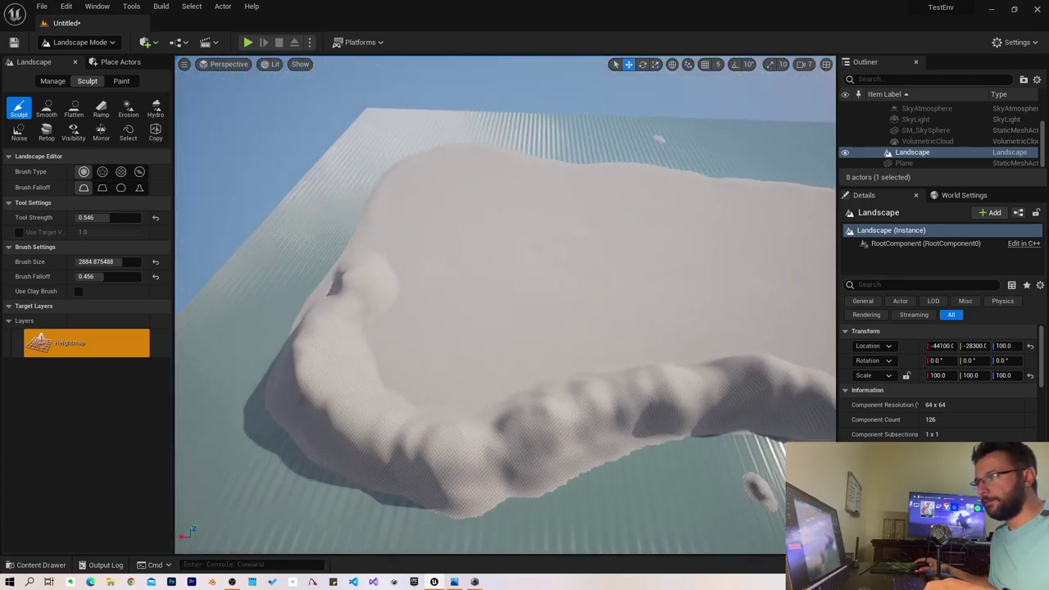
mouse_move(380, 277)
left_mouse_down()
mouse_move(409, 247)
mouse_move(444, 330)
mouse_move(576, 340)
mouse_move(469, 310)
mouse_move(627, 299)
mouse_move(725, 248)
mouse_move(693, 235)
left_mouse_up()
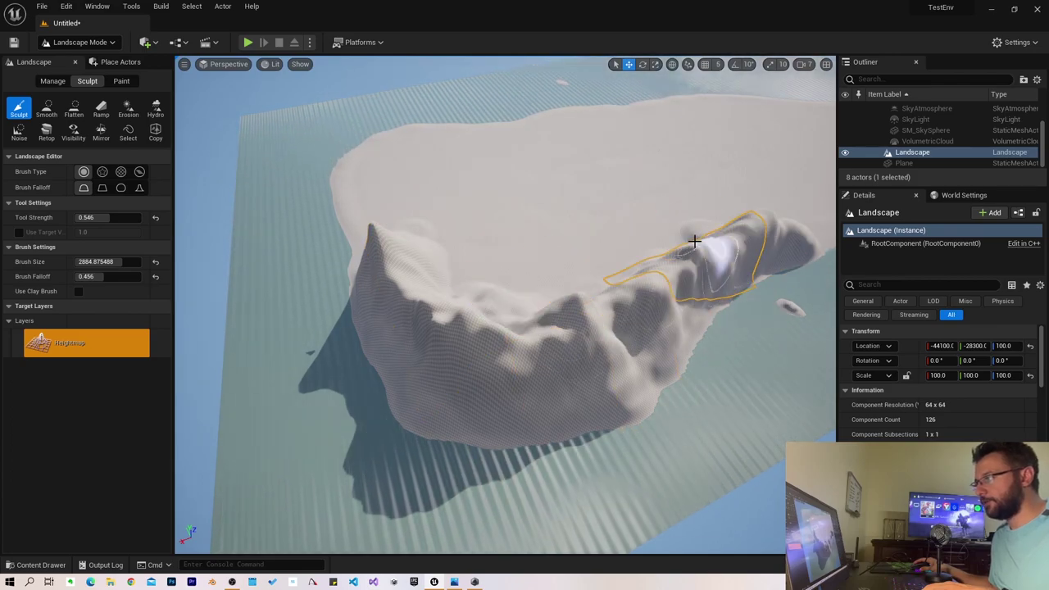
Recheck the sketch, then sculpt another ridge up-right and a bump by the plateau's left edge
right_click_drag(429, 195, 459, 204)
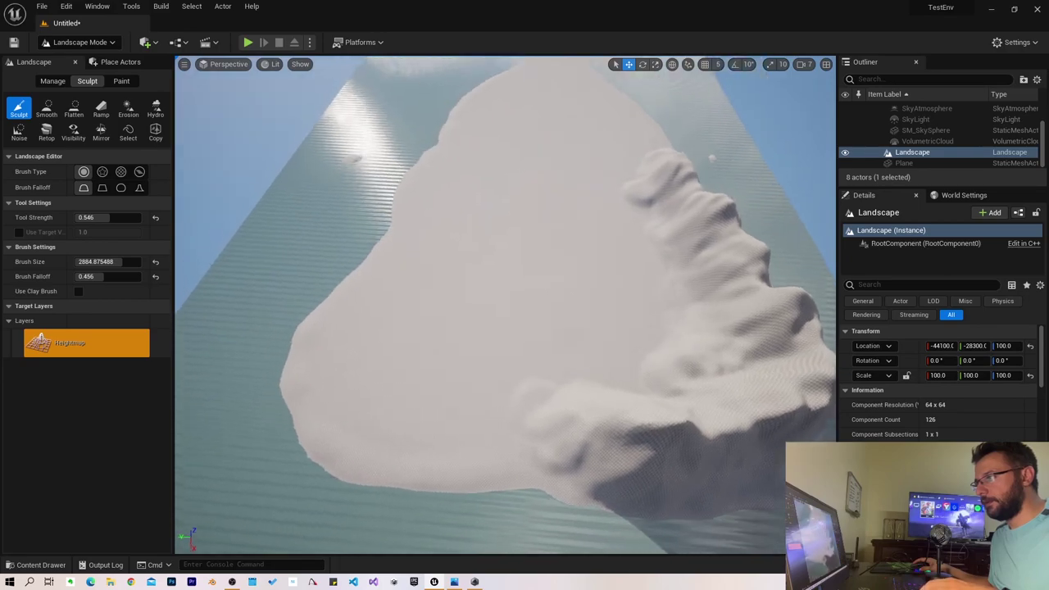
key("alt+Tab")
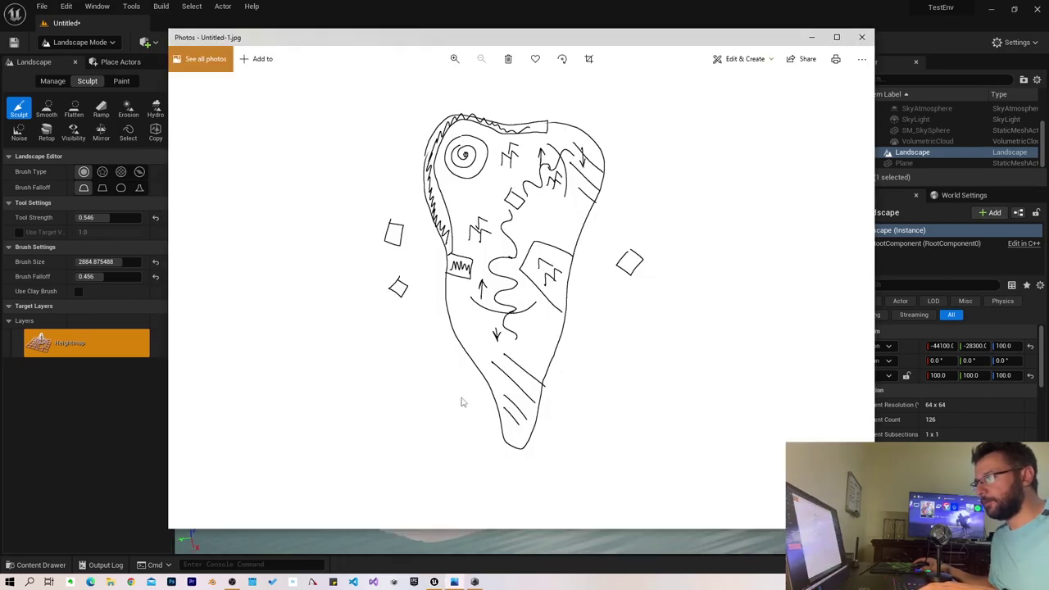
key("alt+Tab")
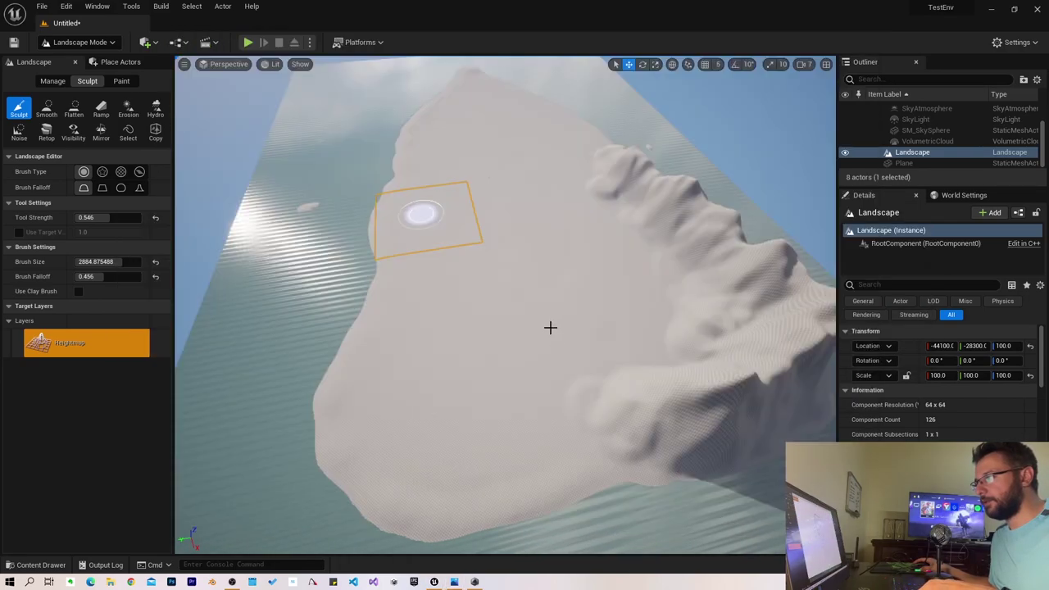
left_click_drag(493, 458, 703, 373)
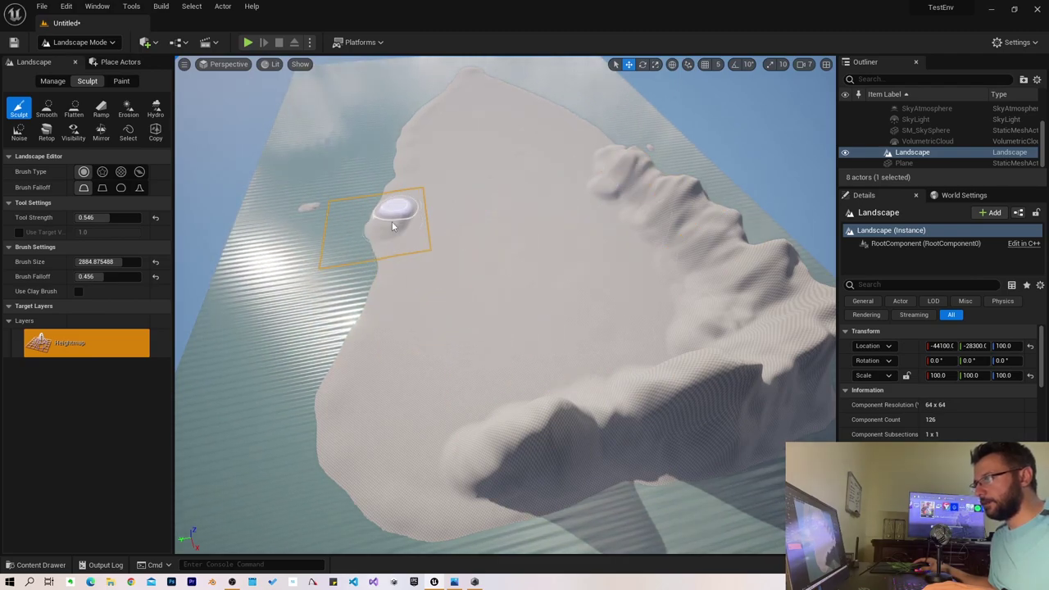
left_click_drag(393, 226, 389, 209)
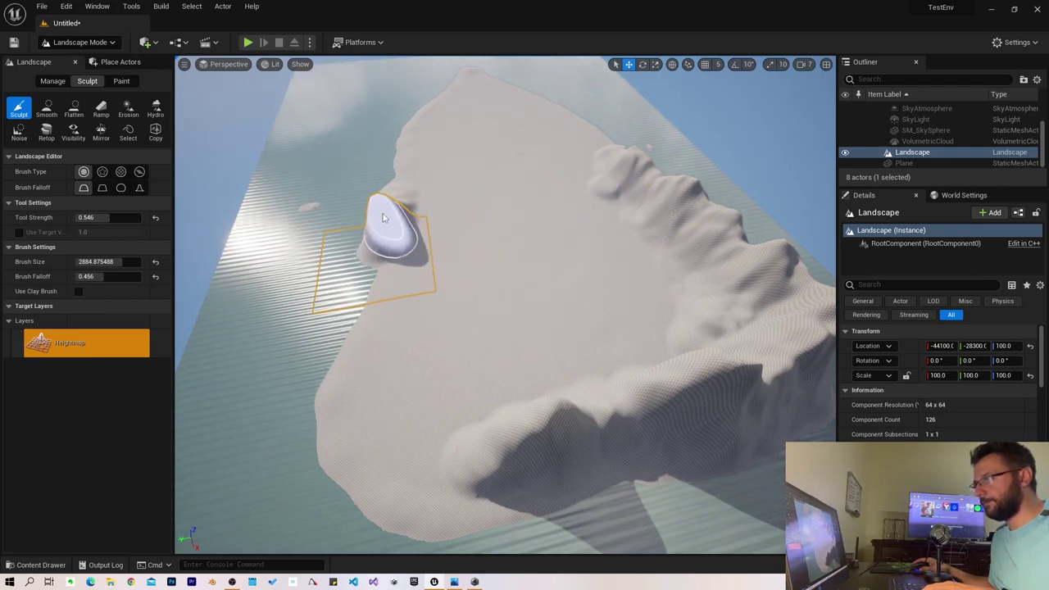
mouse_move(384, 217)
right_mouse_down()
mouse_move(459, 245)
mouse_move(427, 246)
right_mouse_up()
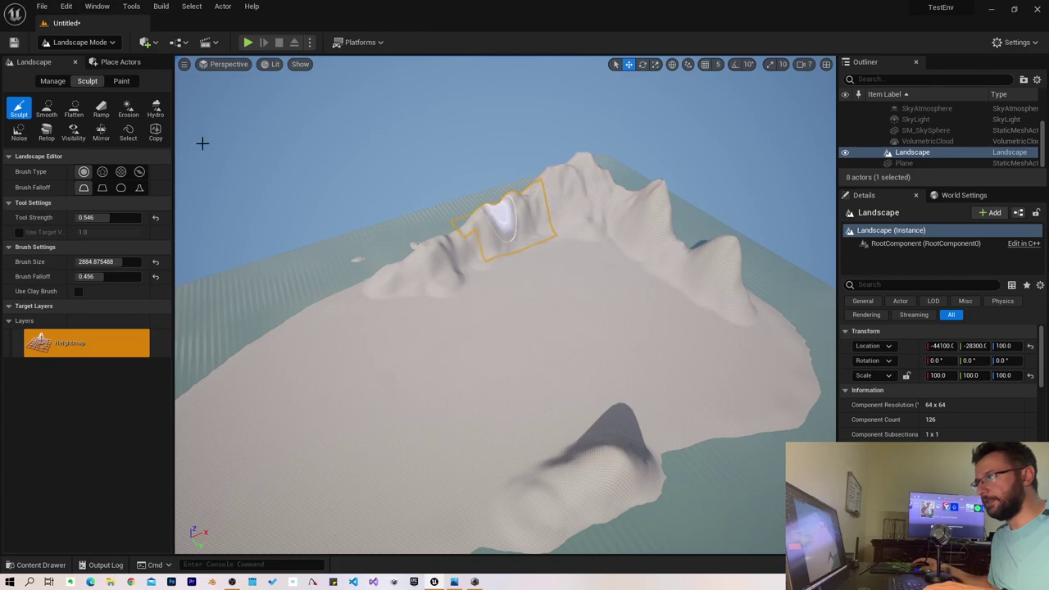
Level the raised mound and the ground leftward across the plateau with Flatten in Raise mode
left_click(73, 114)
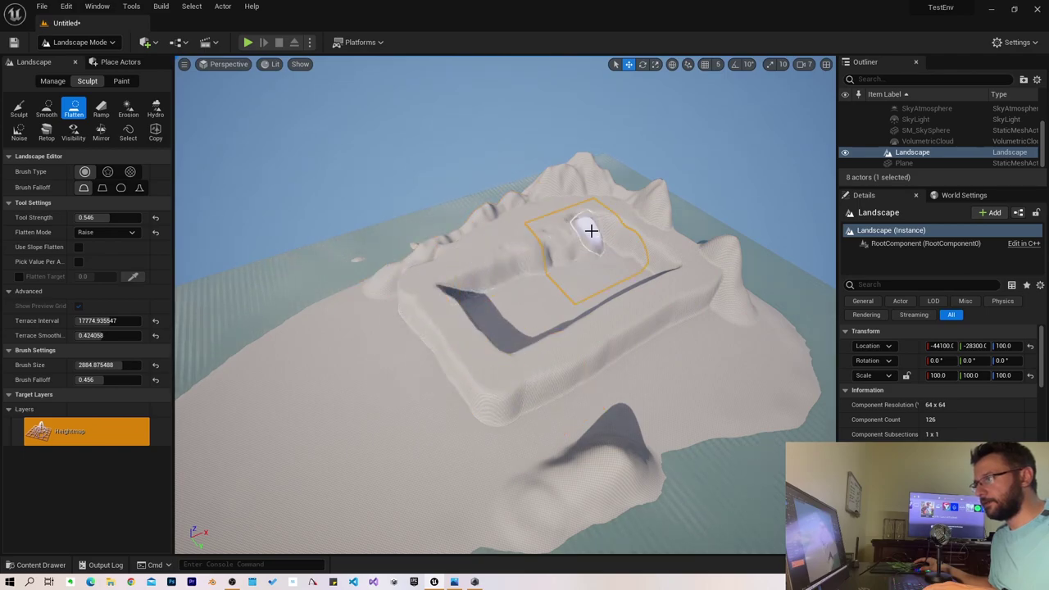
mouse_move(479, 270)
left_mouse_down()
mouse_move(501, 342)
mouse_move(496, 314)
left_mouse_up()
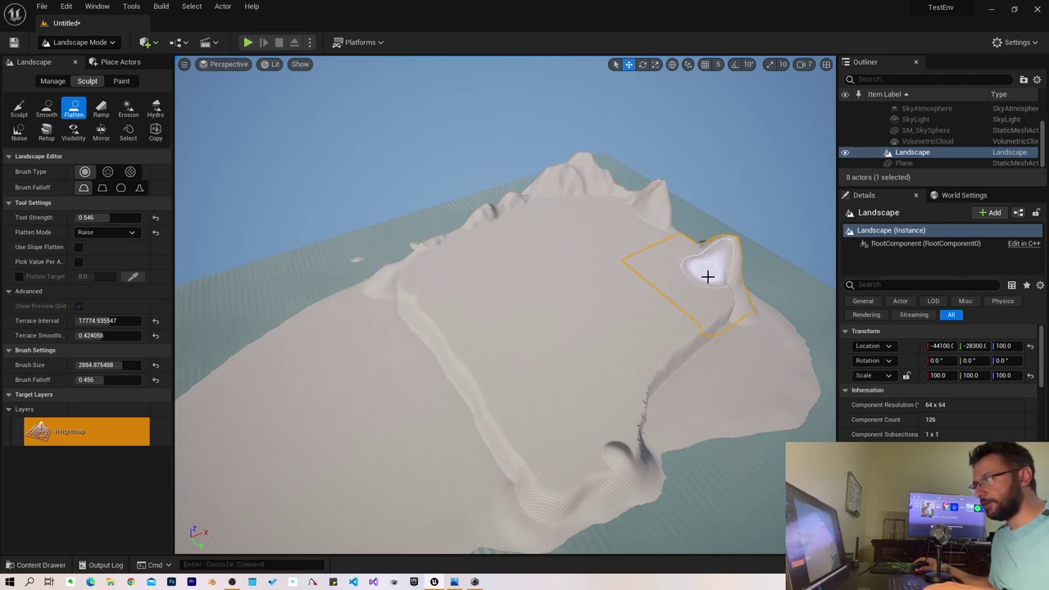
left_click_drag(617, 425, 513, 424)
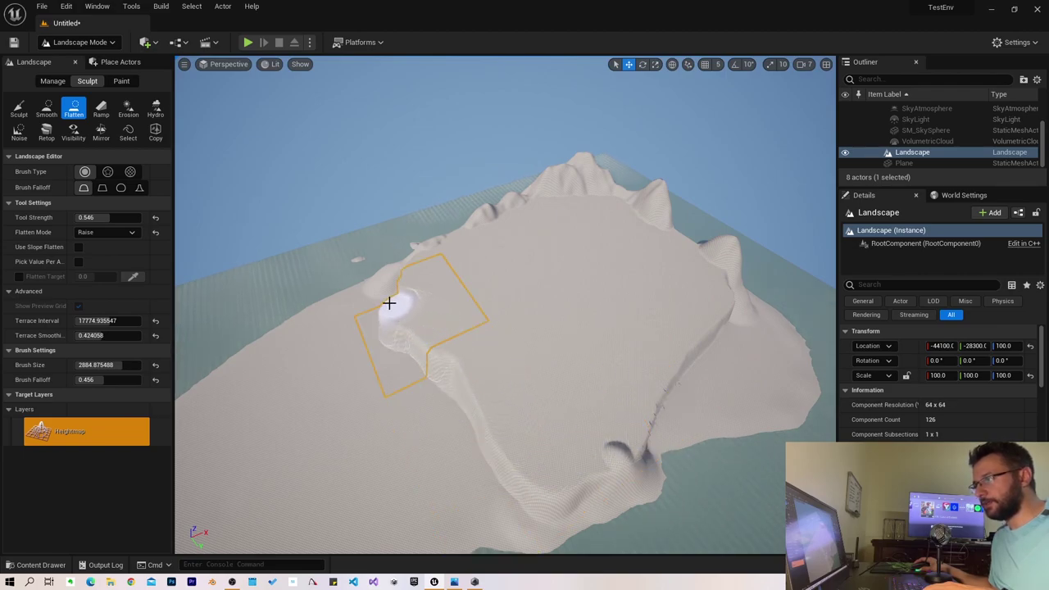
left_click_drag(389, 303, 281, 296)
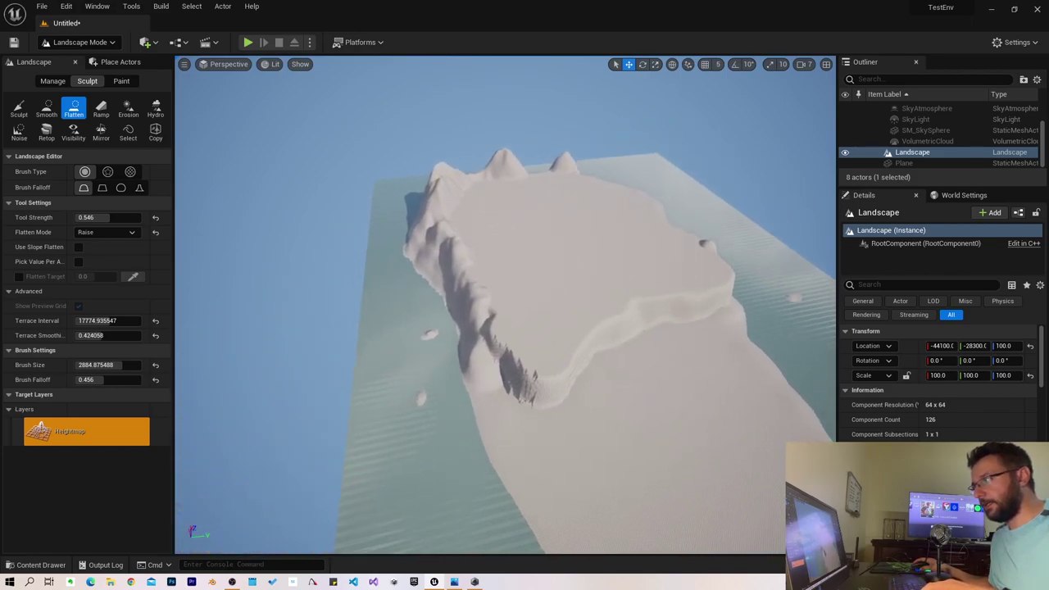
left_click_drag(282, 297, 460, 248, "alt")
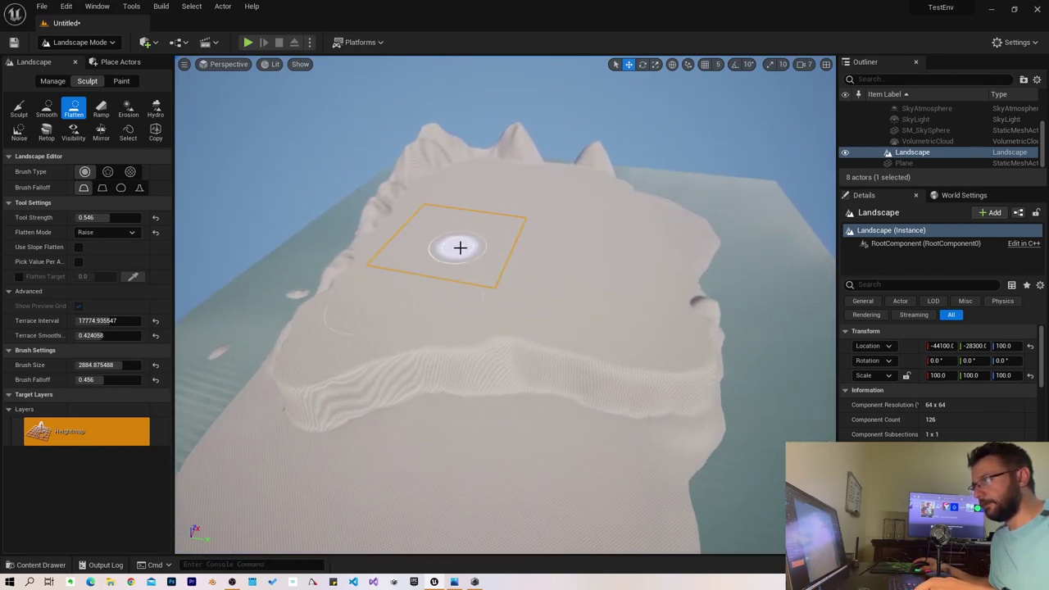
Sculpt raised terrain and a ridge along the island's near shoreline
left_click(24, 112)
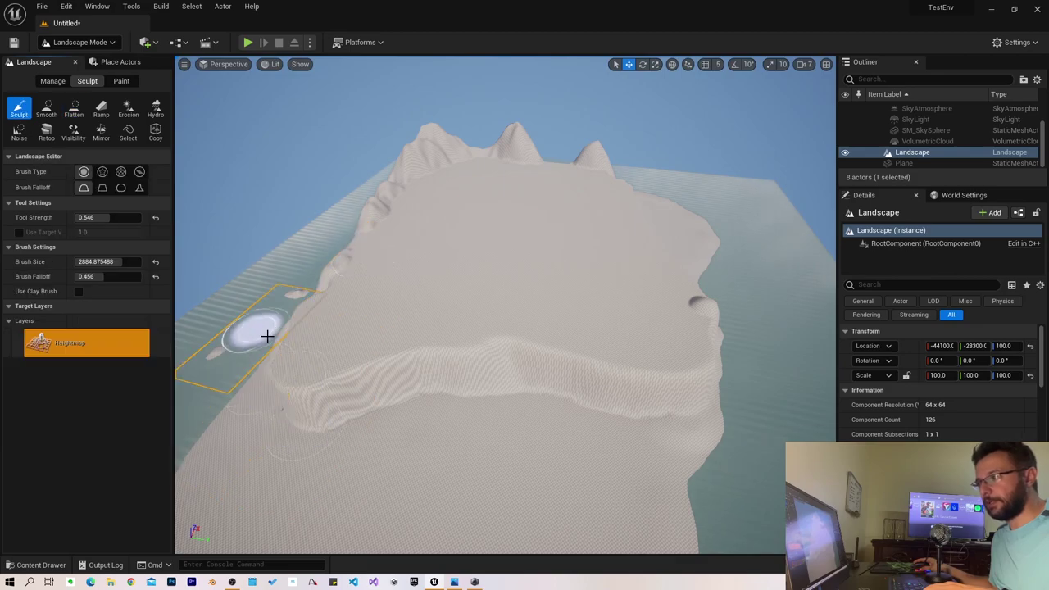
left_click_drag(292, 319, 427, 439, "alt")
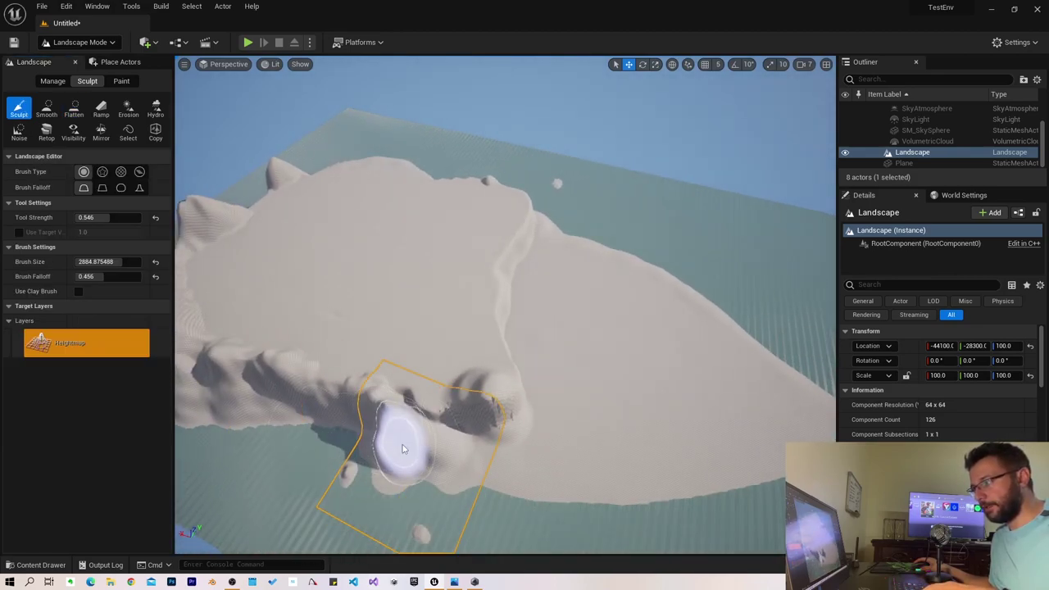
left_click_drag(427, 421, 385, 383)
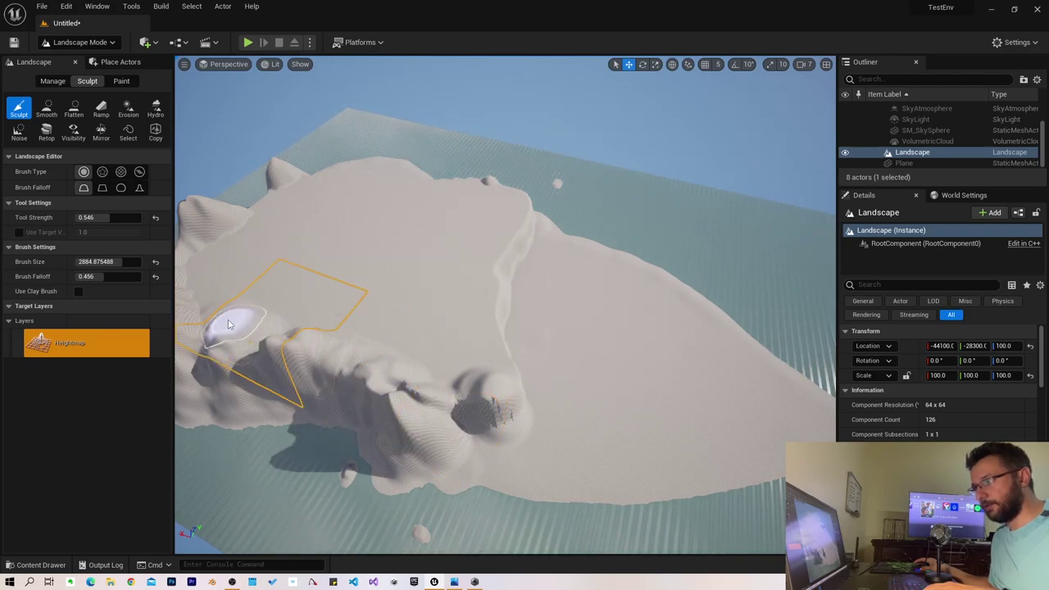
left_click_drag(221, 312, 395, 394, "alt")
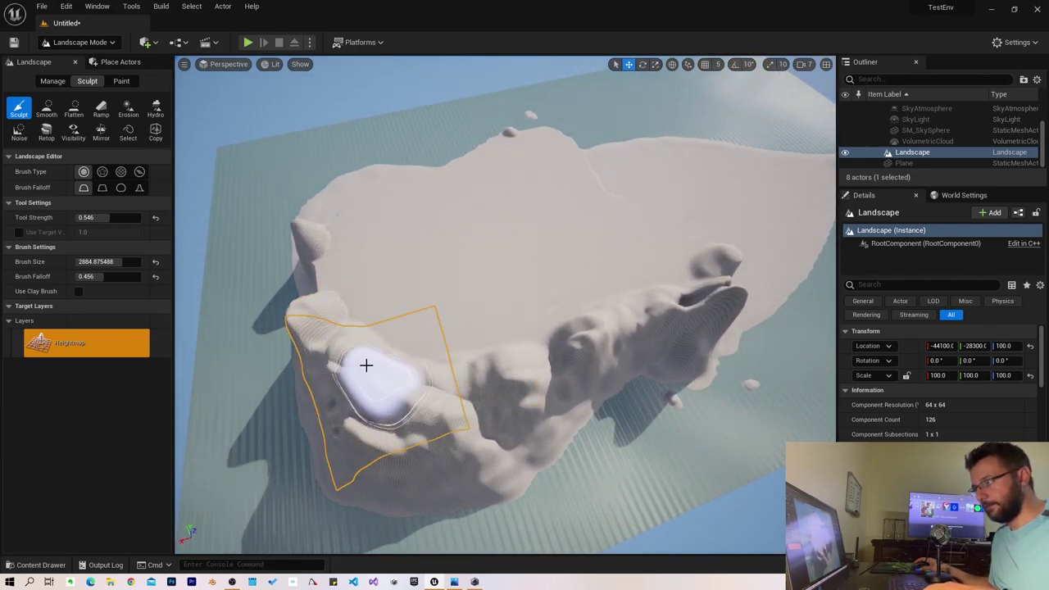
left_click_drag(366, 365, 476, 401)
left_click_drag(407, 381, 361, 401)
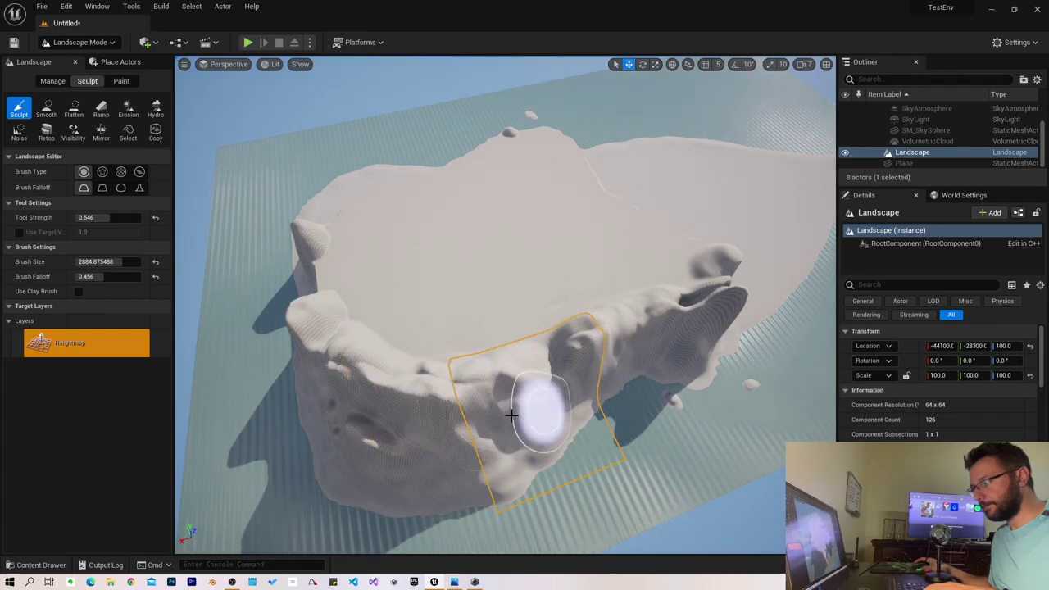
Build bulges onto the front mound, turning it into a rocky hill
mouse_move(350, 375)
right_mouse_down()
mouse_move(352, 427)
mouse_move(435, 412)
right_mouse_up()
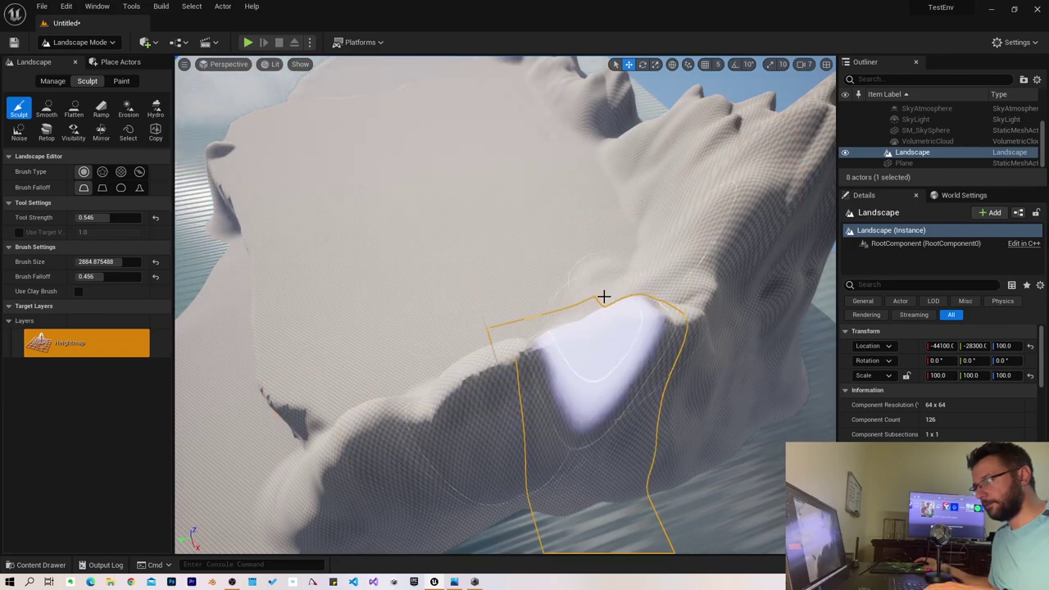
mouse_move(604, 295)
right_mouse_down()
mouse_move(574, 312)
mouse_move(382, 310)
right_mouse_up()
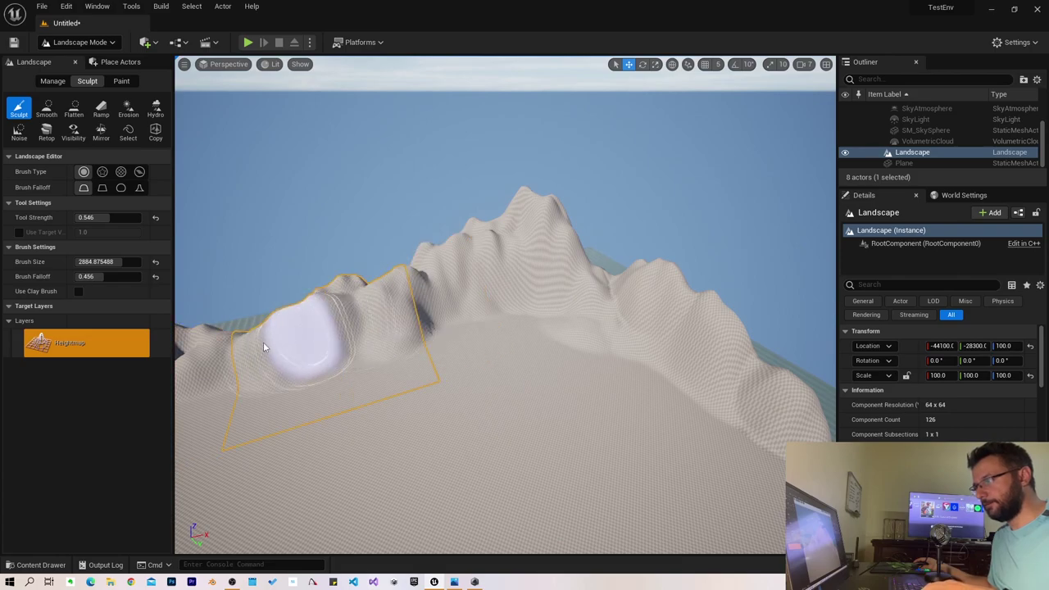
mouse_move(281, 344)
right_mouse_down()
mouse_move(246, 340)
mouse_move(363, 347)
mouse_move(385, 361)
mouse_move(355, 424)
right_mouse_up()
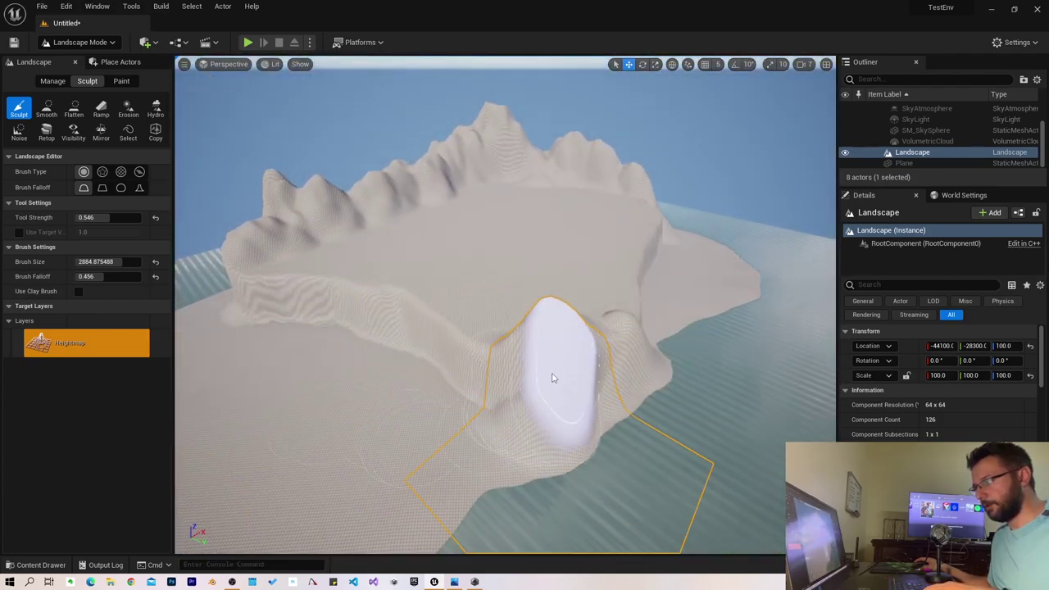
mouse_move(462, 391)
right_mouse_down()
mouse_move(492, 385)
mouse_move(555, 457)
right_mouse_up()
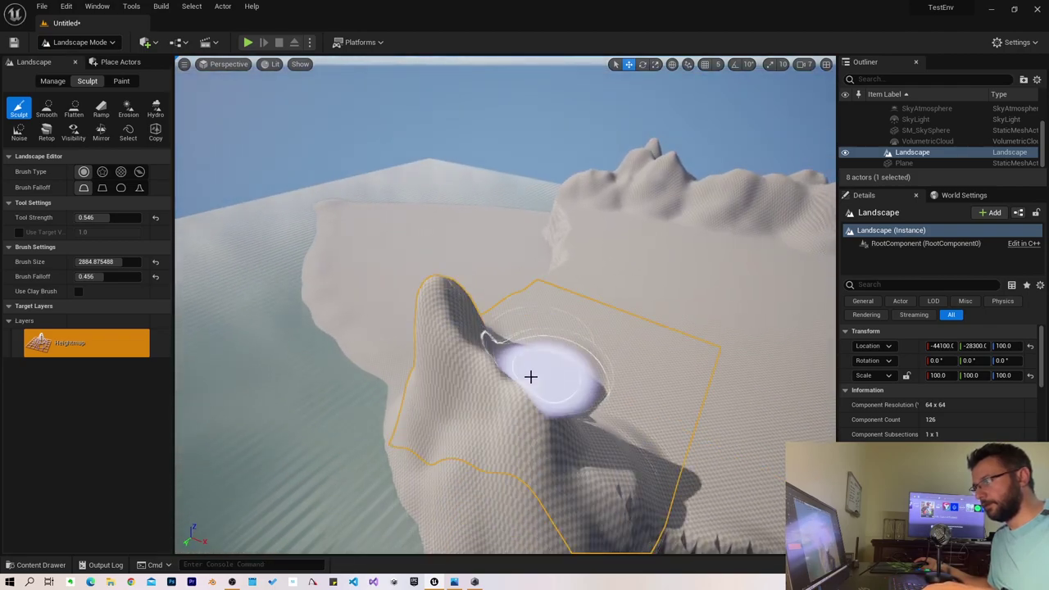
right_click_drag(578, 360, 572, 360)
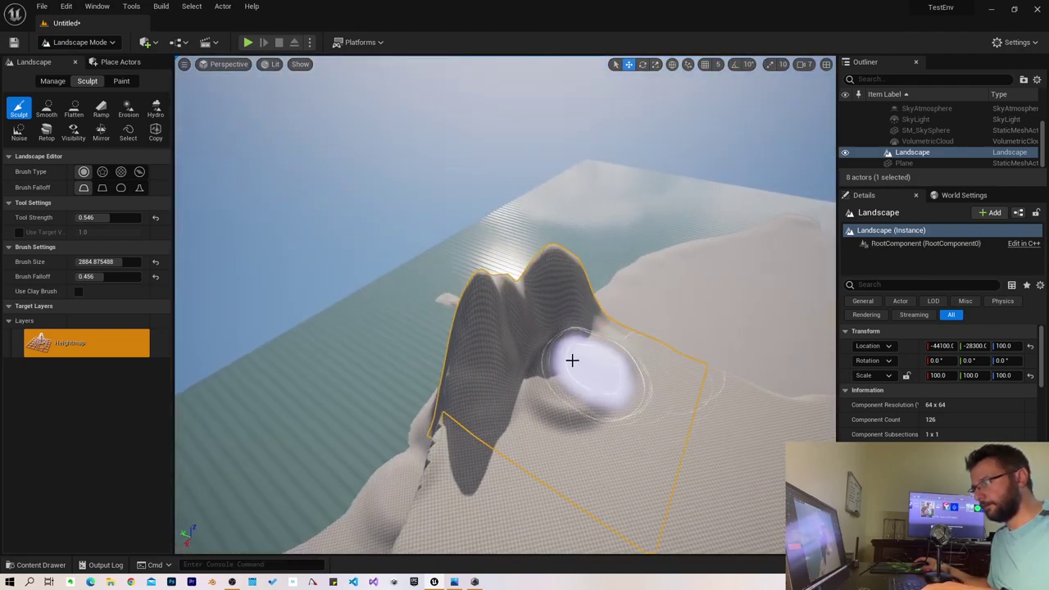
left_click_drag(572, 361, 550, 355)
mouse_move(550, 356)
right_mouse_down()
mouse_move(566, 361)
mouse_move(416, 262)
right_mouse_up()
Erode the mound's peaks, its left side and the cliff faces with the Erosion tool
left_click(128, 108)
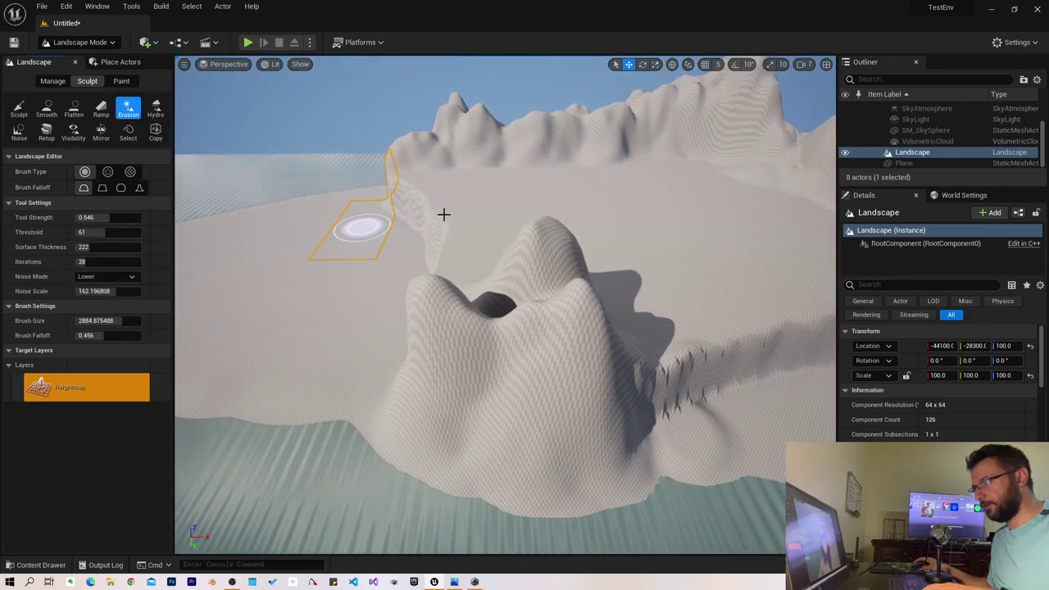
mouse_move(443, 214)
left_mouse_down()
mouse_move(513, 298)
mouse_move(459, 368)
left_mouse_up()
mouse_move(459, 368)
right_mouse_down()
mouse_move(525, 344)
mouse_move(560, 345)
right_mouse_up()
mouse_move(245, 270)
right_mouse_down()
mouse_move(345, 262)
mouse_move(363, 281)
right_mouse_up()
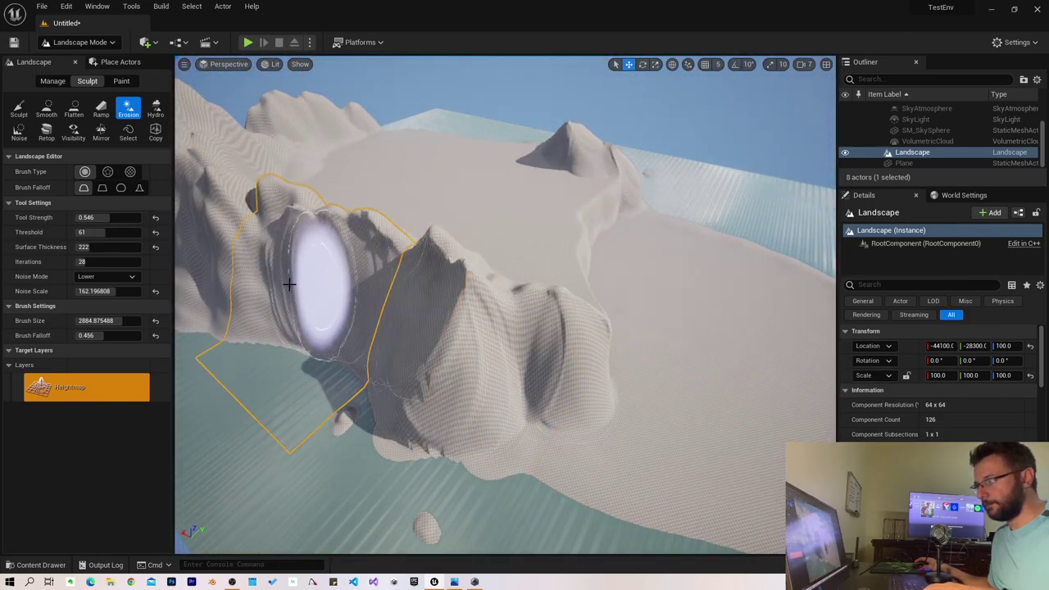
mouse_move(229, 279)
right_mouse_down()
mouse_move(312, 275)
mouse_move(330, 352)
right_mouse_up()
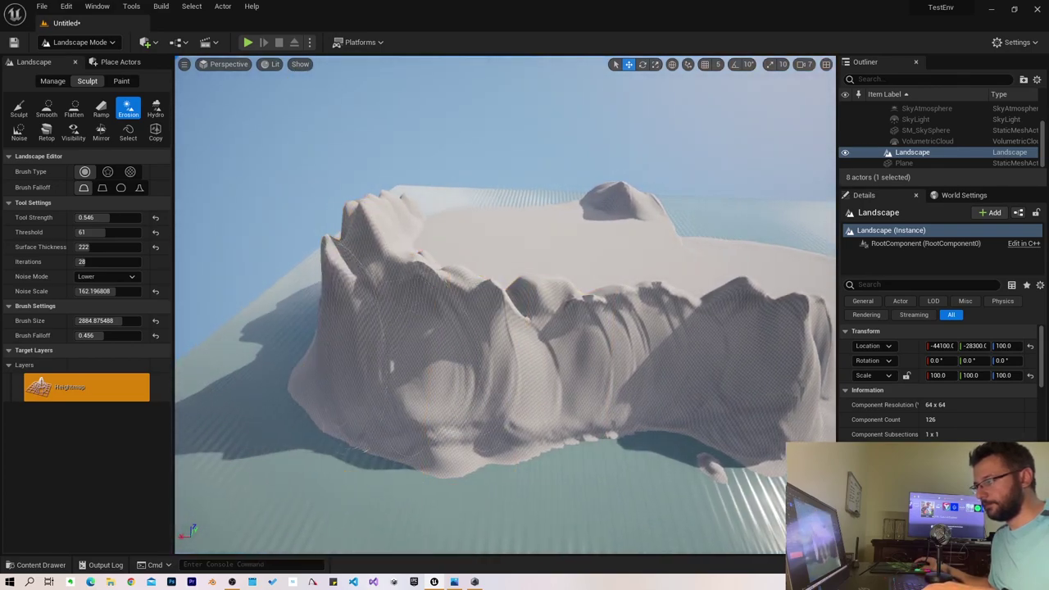
right_click_drag(345, 386, 496, 384)
mouse_move(496, 384)
left_mouse_down()
mouse_move(391, 351)
mouse_move(545, 301)
mouse_move(544, 356)
mouse_move(454, 286)
mouse_move(438, 251)
mouse_move(527, 294)
mouse_move(604, 281)
left_mouse_up()
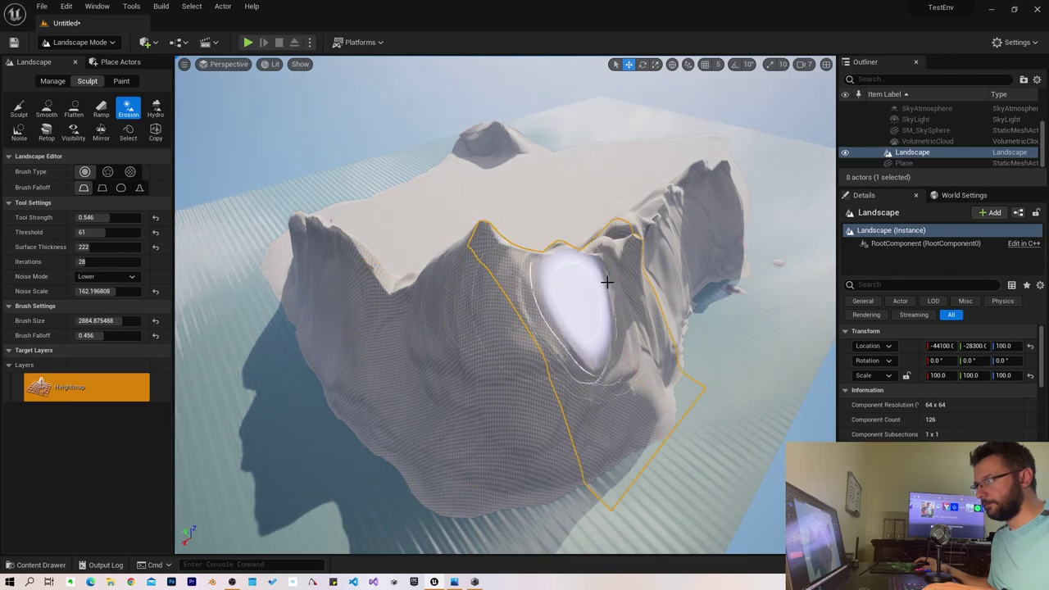
right_click_drag(604, 281, 468, 328)
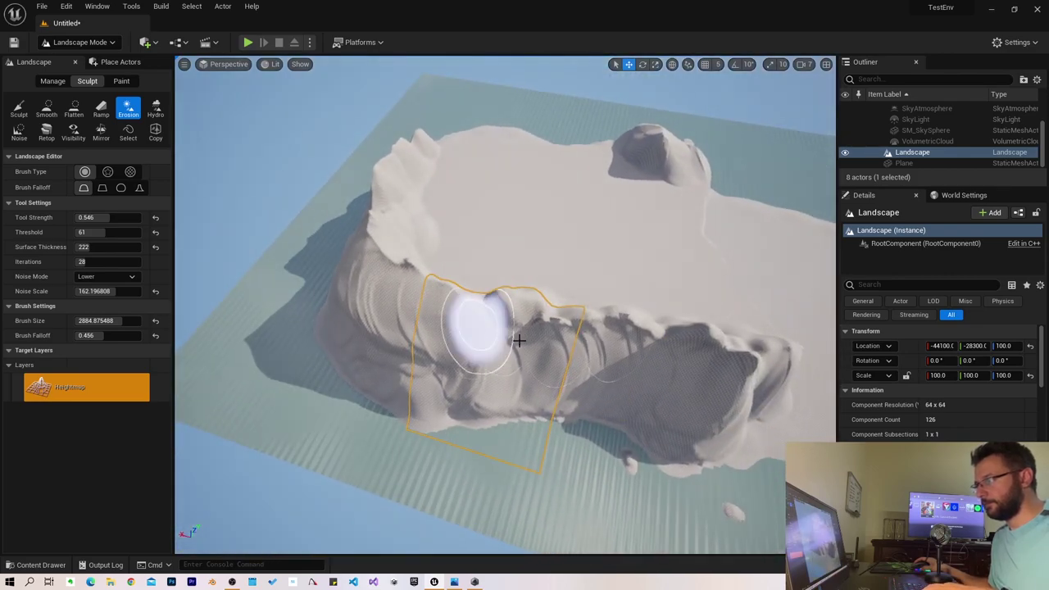
mouse_move(468, 328)
left_mouse_down()
mouse_move(608, 351)
mouse_move(562, 352)
mouse_move(548, 370)
mouse_move(618, 386)
mouse_move(435, 377)
mouse_move(413, 366)
mouse_move(416, 338)
left_mouse_up()
right_click_drag(415, 338, 459, 328)
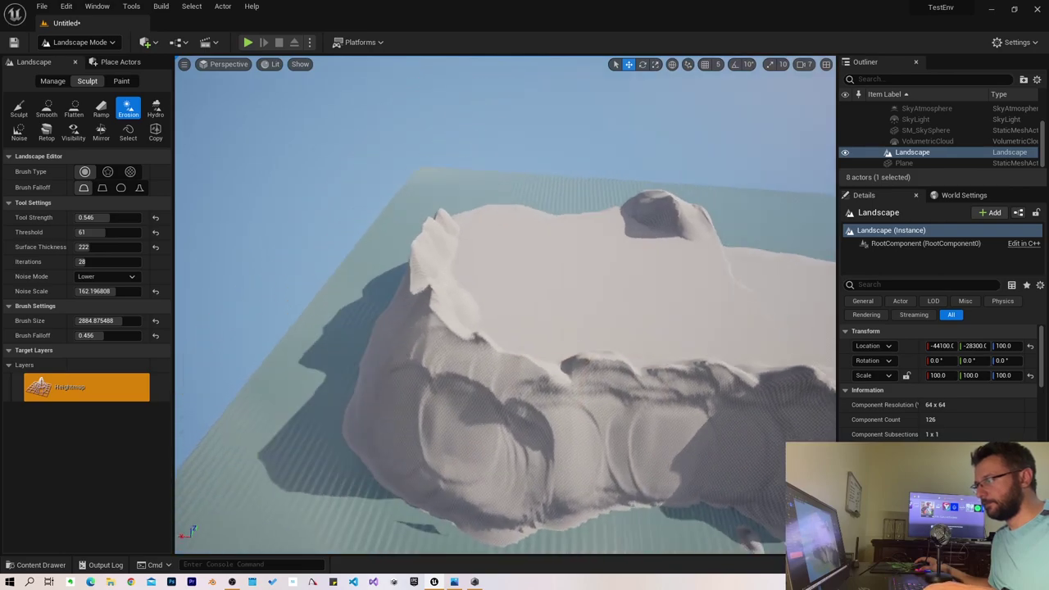
left_click(24, 108)
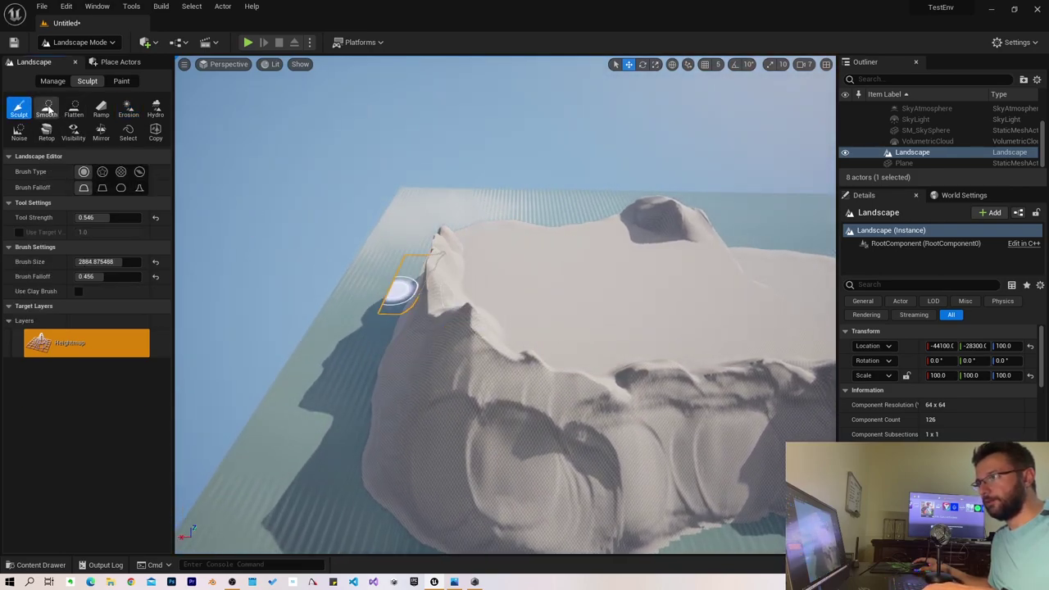
Smooth the mound's near face and its rough right side
left_click(48, 108)
mouse_move(465, 415)
left_mouse_down()
mouse_move(518, 392)
mouse_move(717, 498)
left_mouse_up()
mouse_move(703, 438)
left_mouse_down()
mouse_move(401, 466)
mouse_move(495, 468)
mouse_move(634, 302)
left_mouse_up()
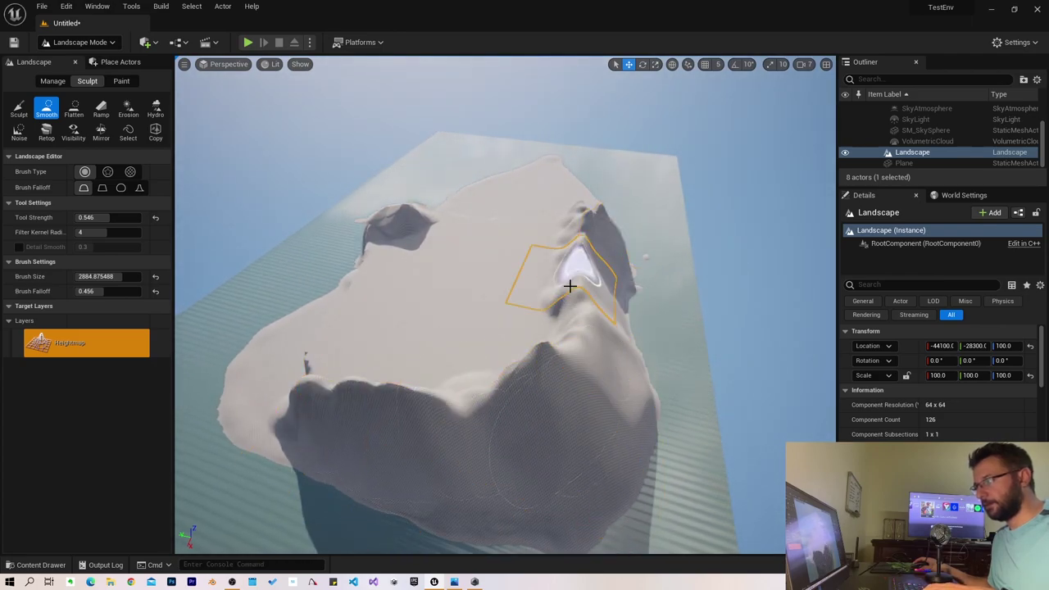
mouse_move(561, 279)
right_mouse_down()
mouse_move(525, 311)
mouse_move(428, 344)
mouse_move(459, 344)
mouse_move(459, 328)
right_mouse_up()
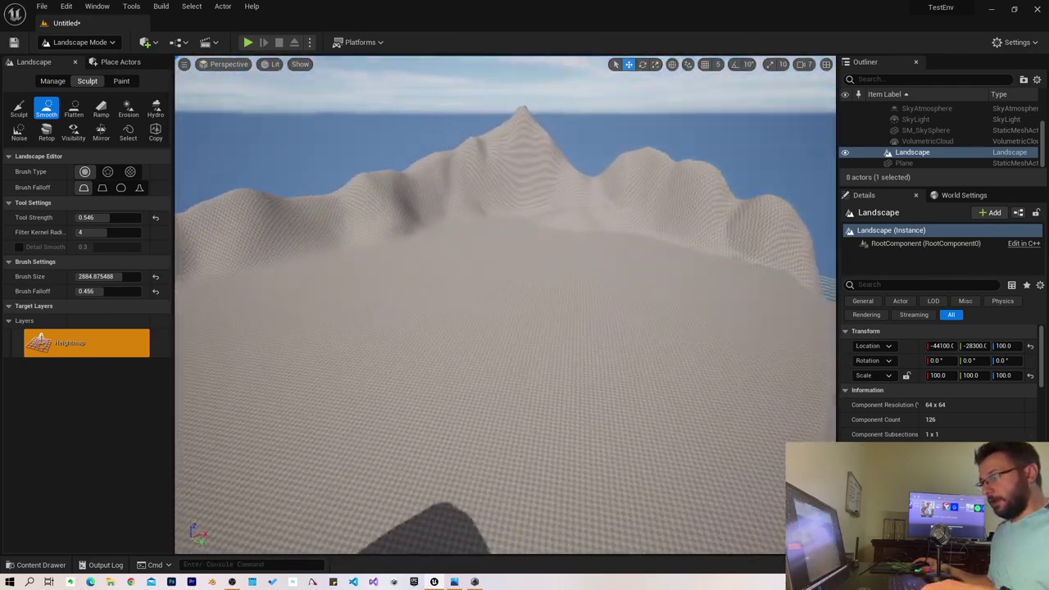
right_click_drag(459, 328, 400, 387)
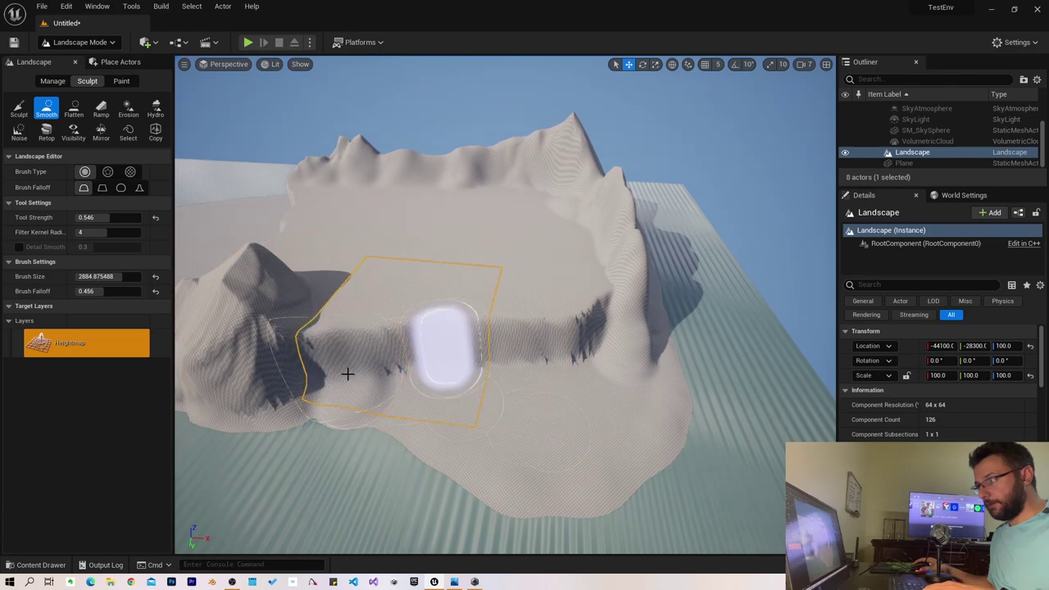
Smooth the spiky shadowed ridge, then compare the island against the sketch
left_click_drag(348, 374, 365, 376)
right_click_drag(256, 392, 348, 350)
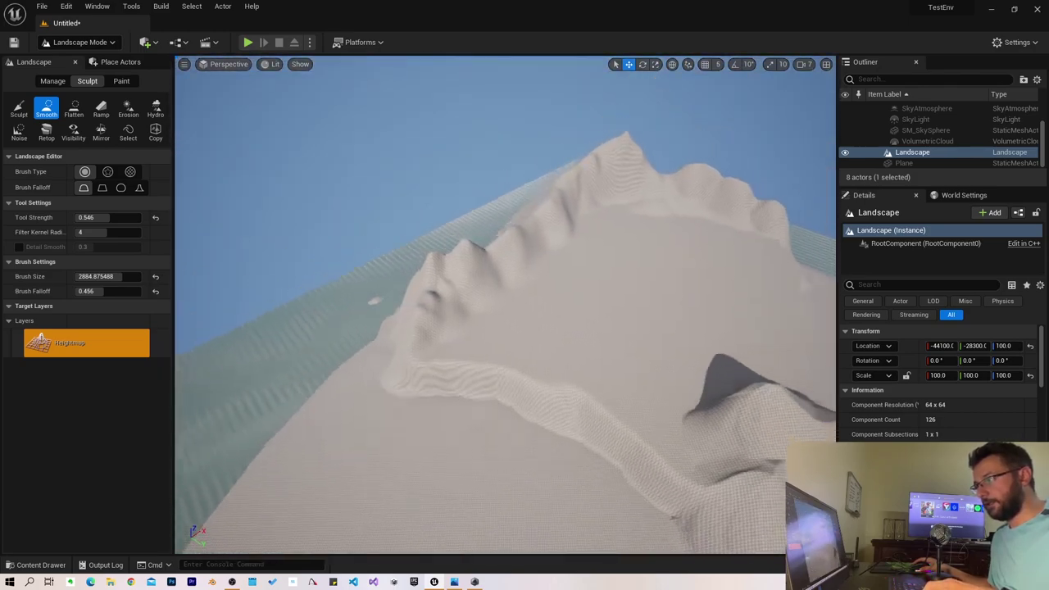
left_click_drag(348, 350, 521, 407)
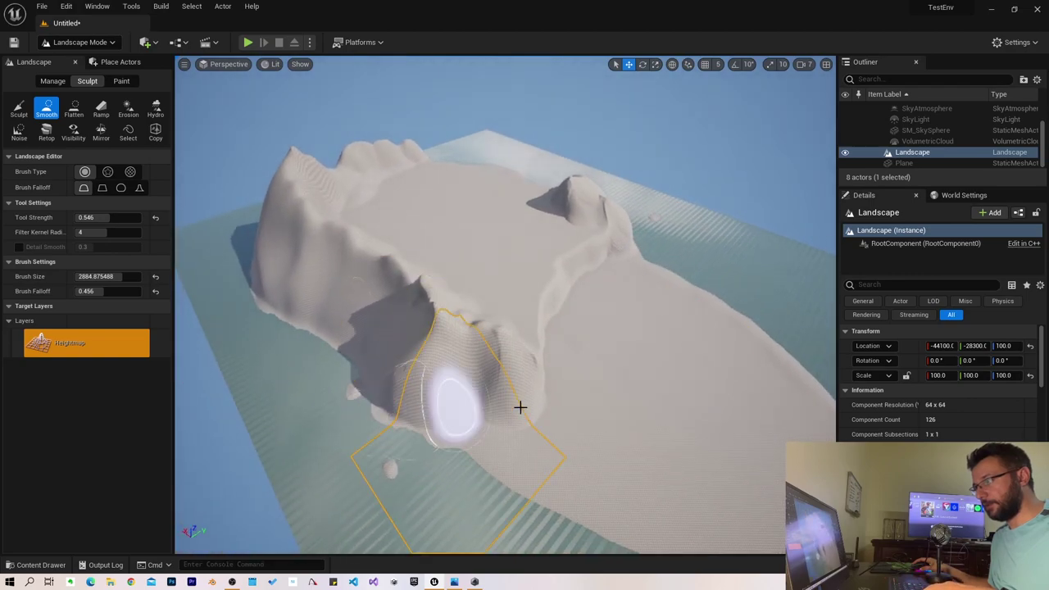
right_click_drag(522, 242, 673, 345)
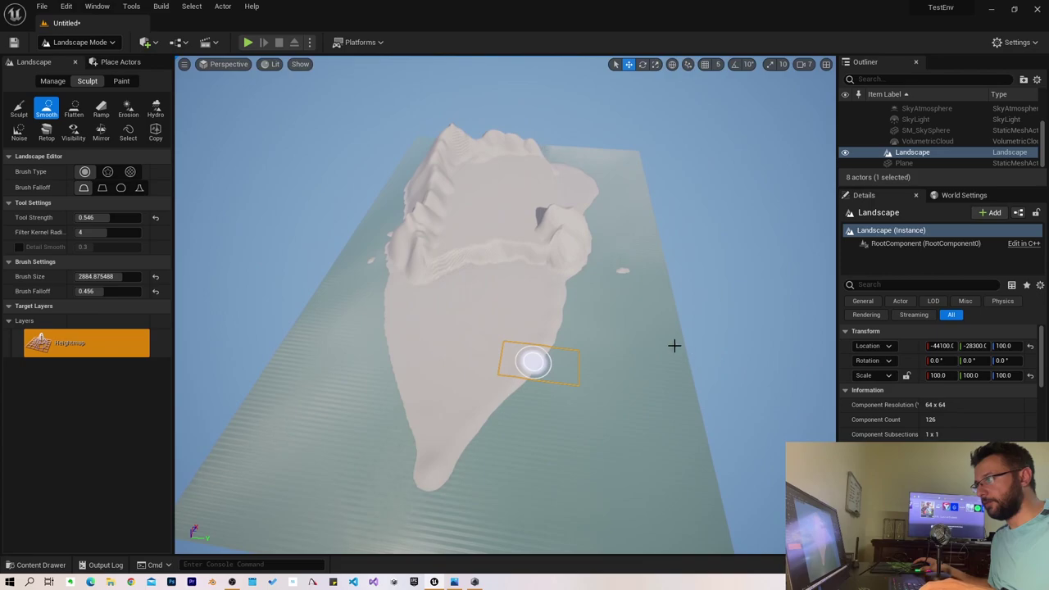
key("alt+Tab")
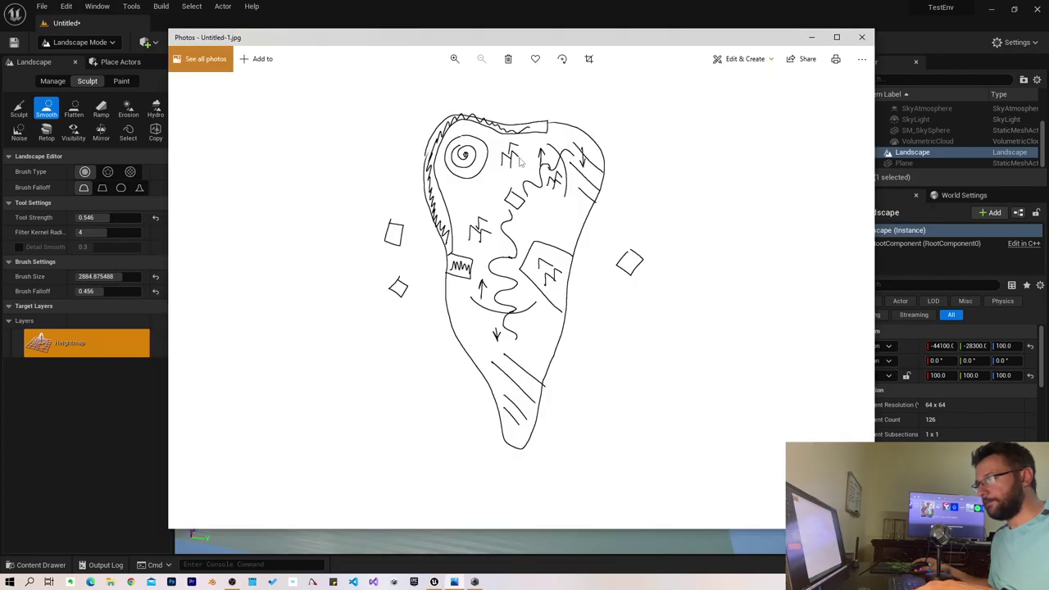
key("alt+Tab")
right_click_drag(484, 155, 432, 227)
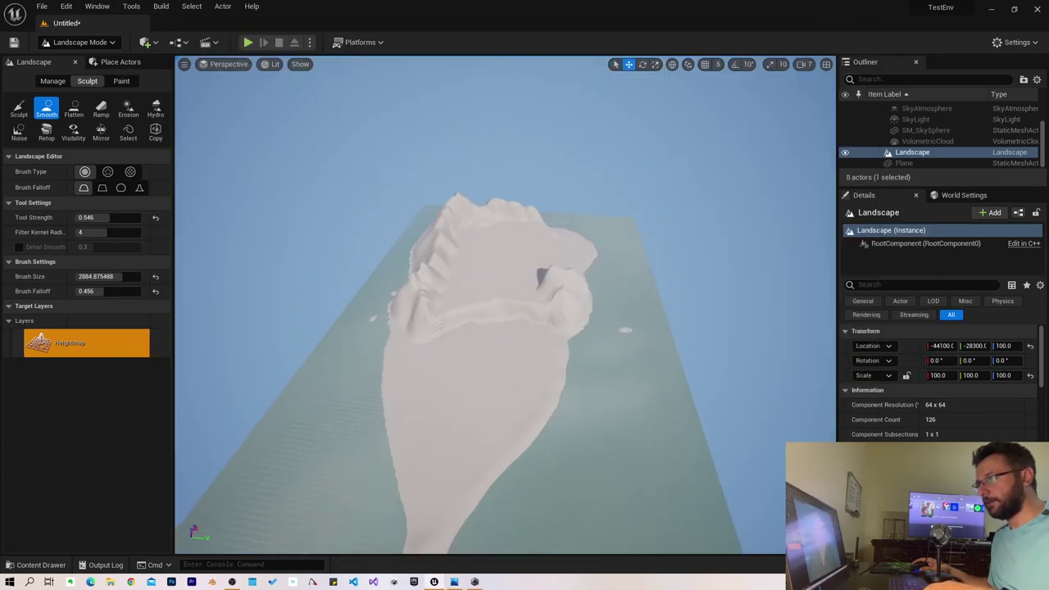
Sculpt a rounded hill, a tall new peak and raised ground around the pit
key("ctrl+1")
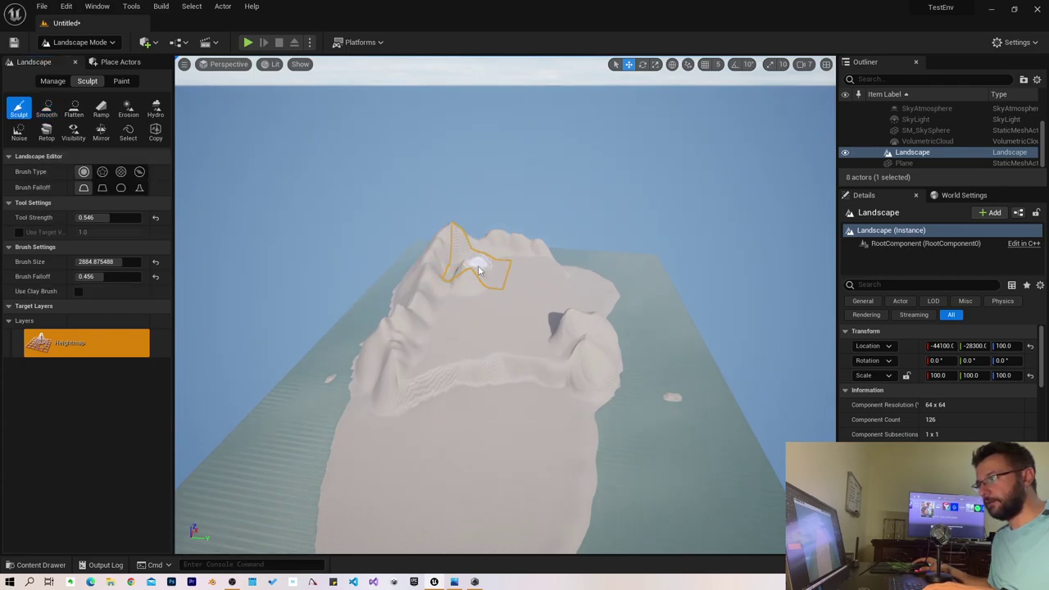
right_click_drag(470, 260, 459, 205)
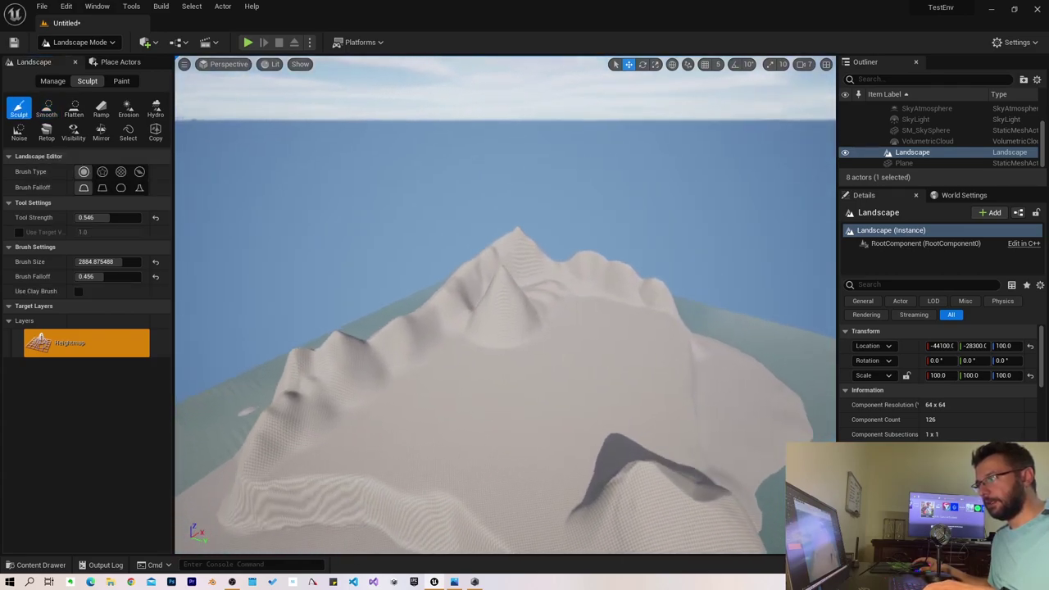
right_click_drag(492, 205, 555, 247)
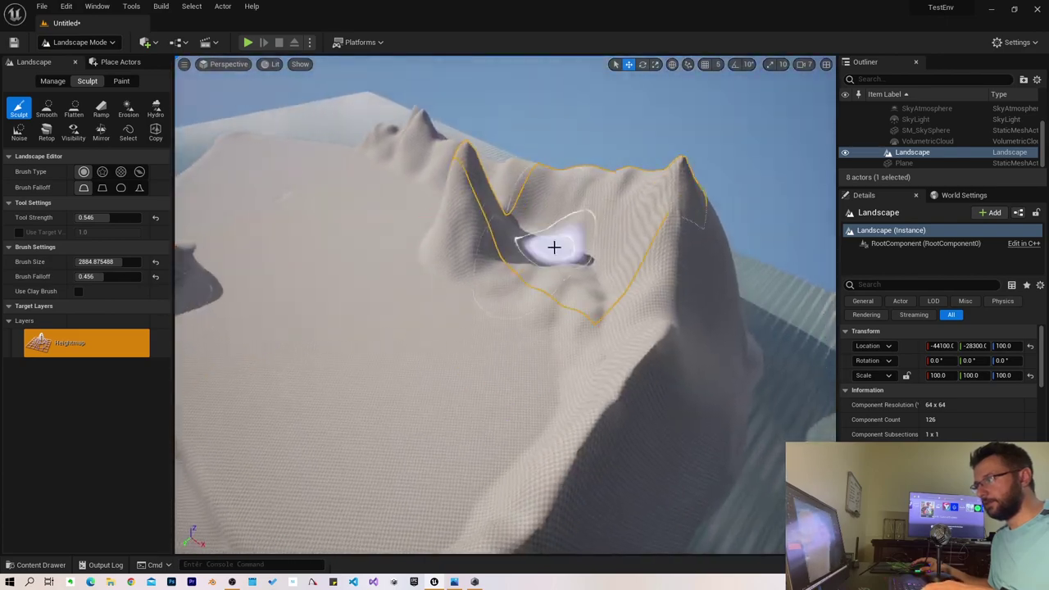
left_click_drag(515, 237, 526, 247)
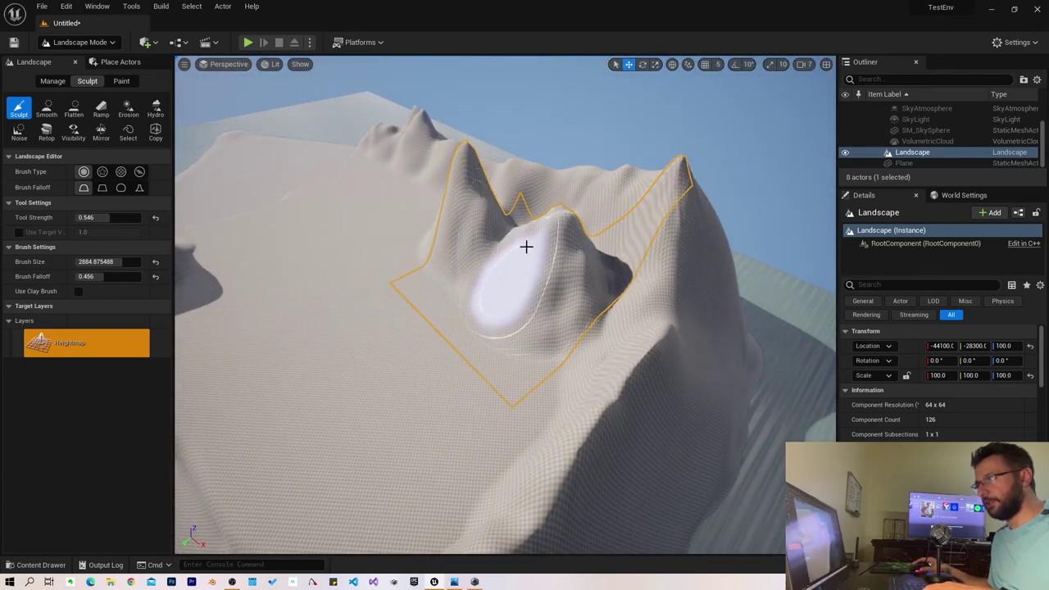
left_click_drag(500, 330, 637, 257)
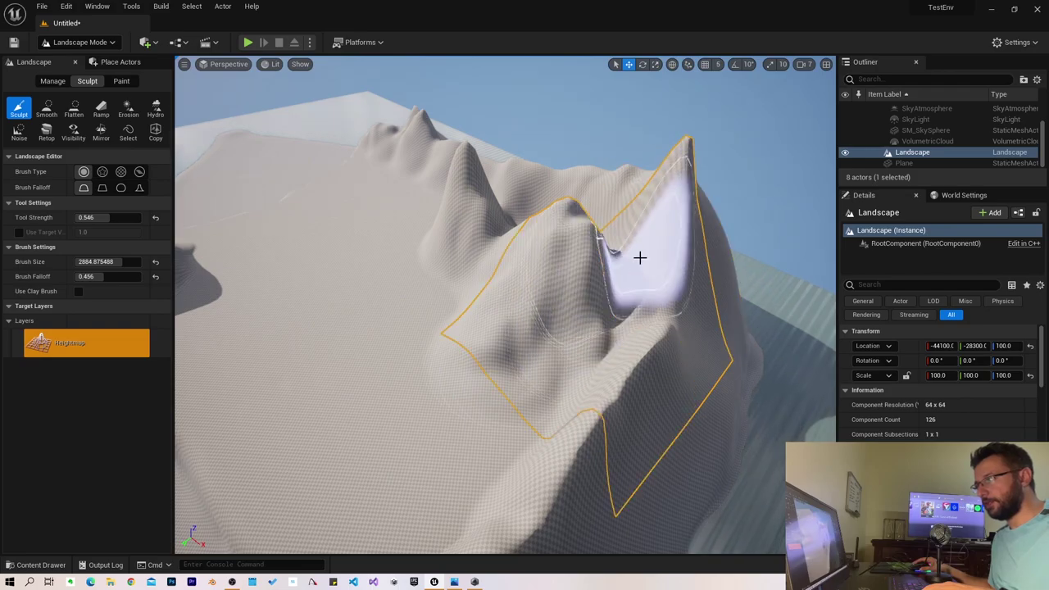
right_click_drag(637, 257, 623, 246)
right_click_drag(542, 255, 543, 255)
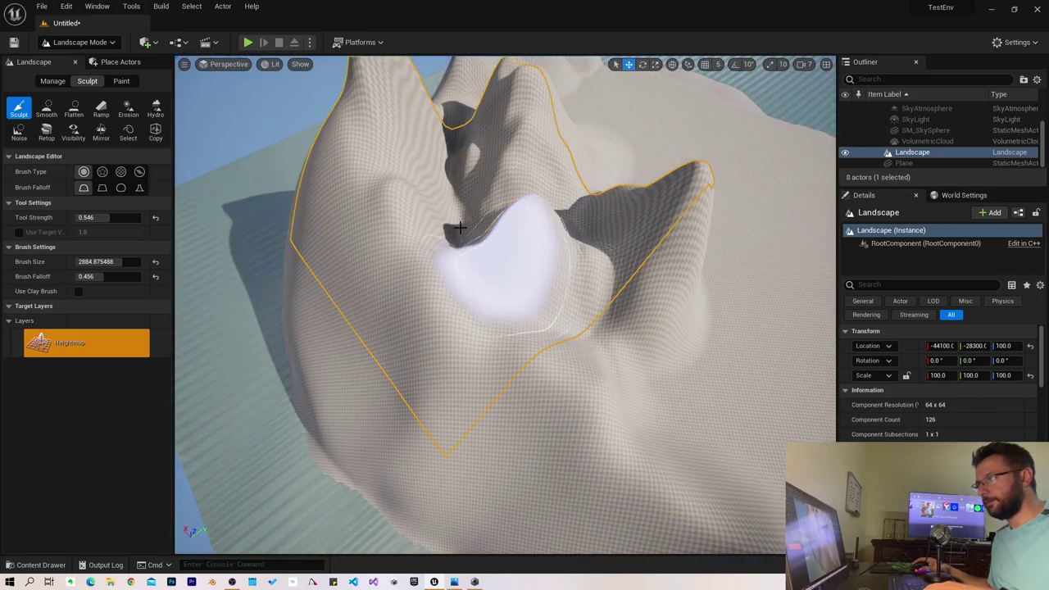
left_click_drag(460, 227, 508, 227)
mouse_move(508, 227)
right_mouse_down()
mouse_move(500, 221)
mouse_move(504, 238)
mouse_move(397, 199)
right_mouse_up()
Smooth the sculpted ridge beside the new peaks
key("shift")
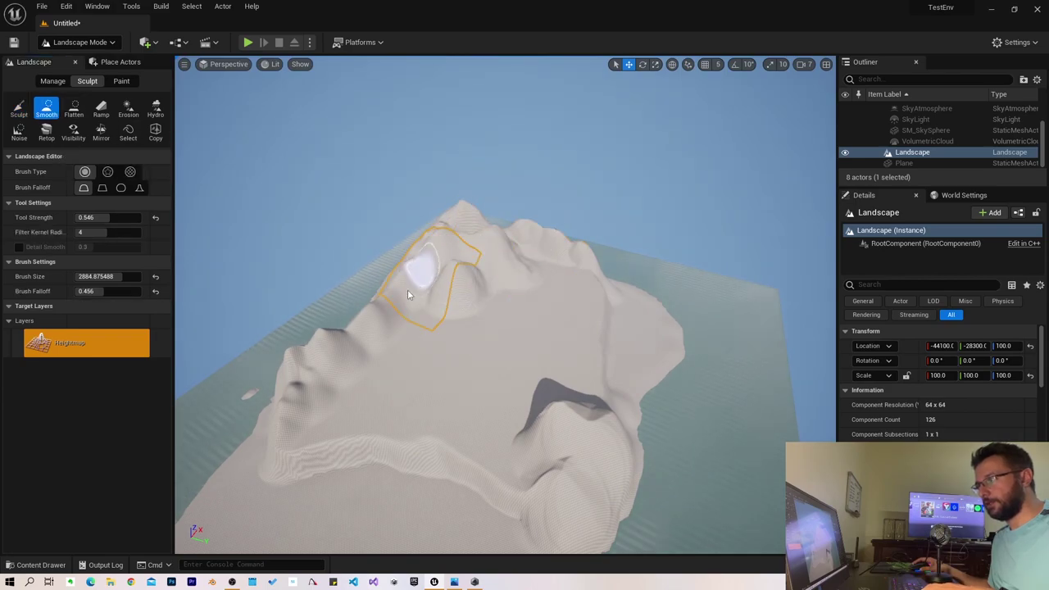
mouse_move(408, 295)
right_mouse_down()
mouse_move(459, 279)
mouse_move(373, 269)
right_mouse_up()
left_click(128, 109)
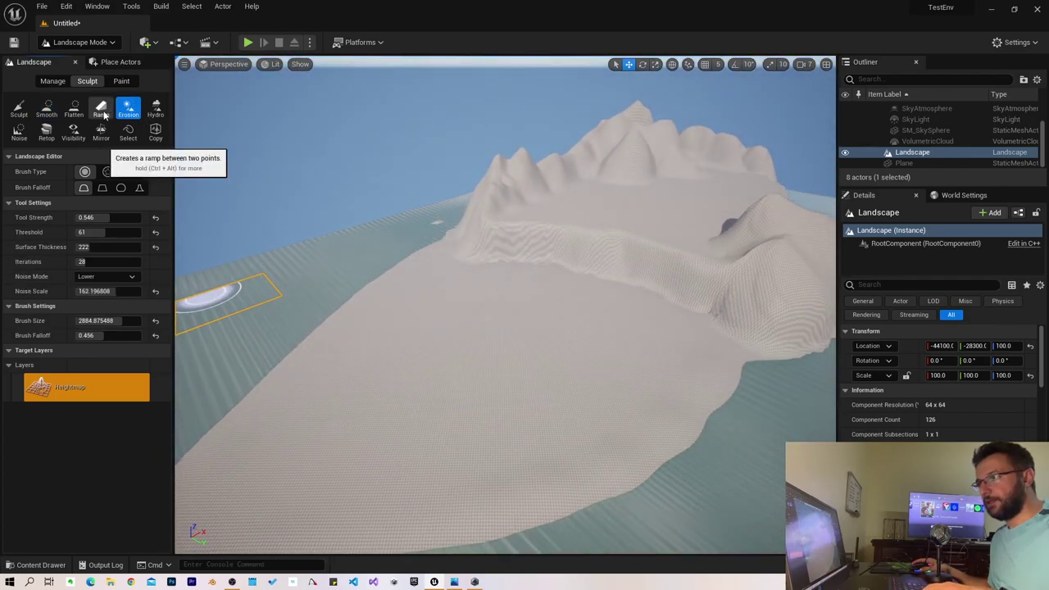
Add a noise bump to the flat terrain, then undo it as too strong
left_click(19, 133)
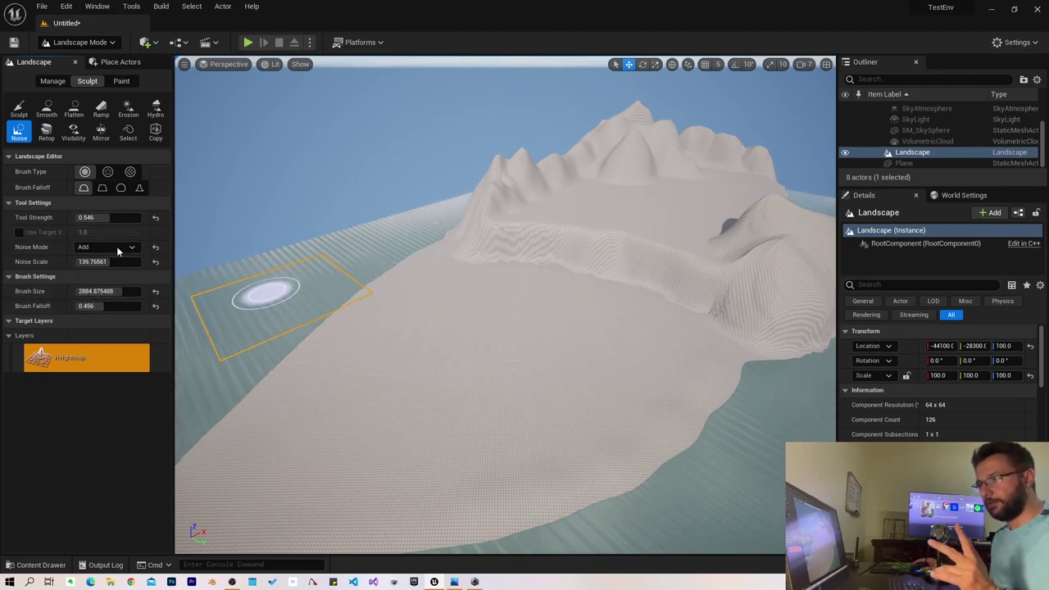
left_click_drag(525, 346, 458, 330)
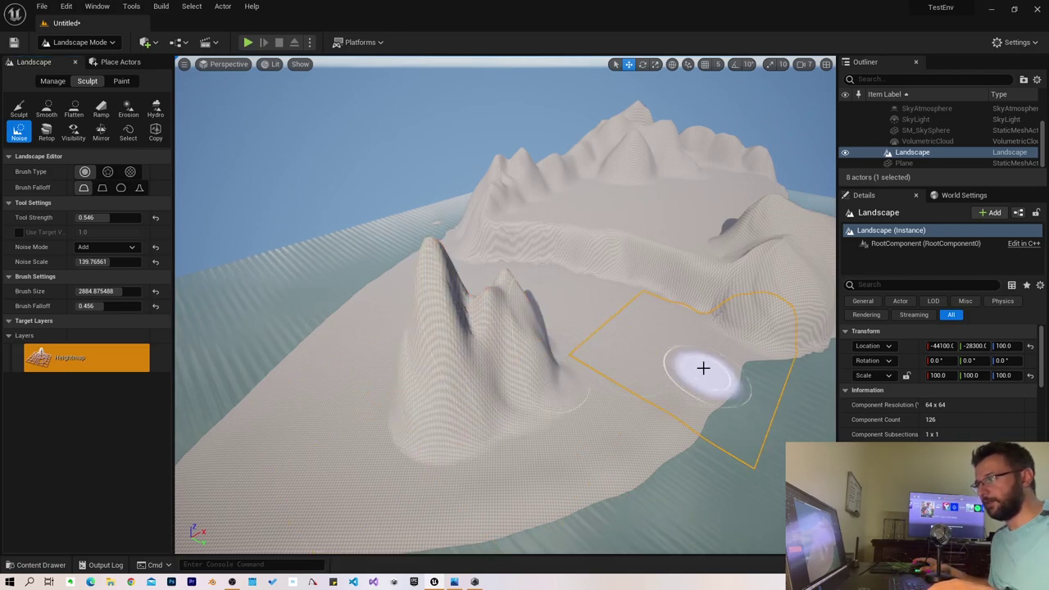
key("ctrl+z")
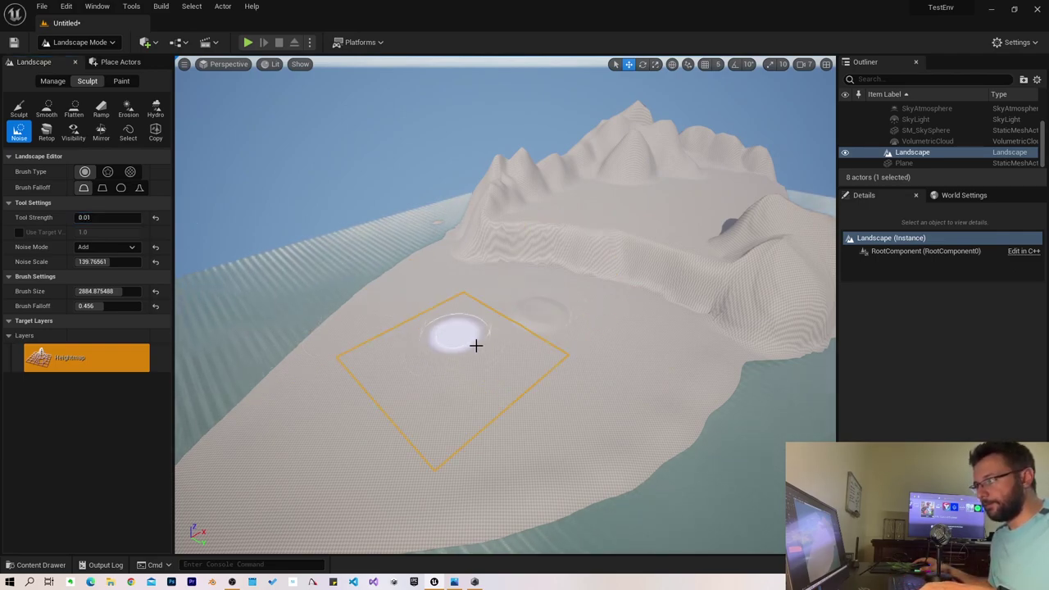
Brush faint noise over the flats with Tool Strength 0.01 and Brush Falloff 1.0
left_click_drag(476, 345, 344, 398)
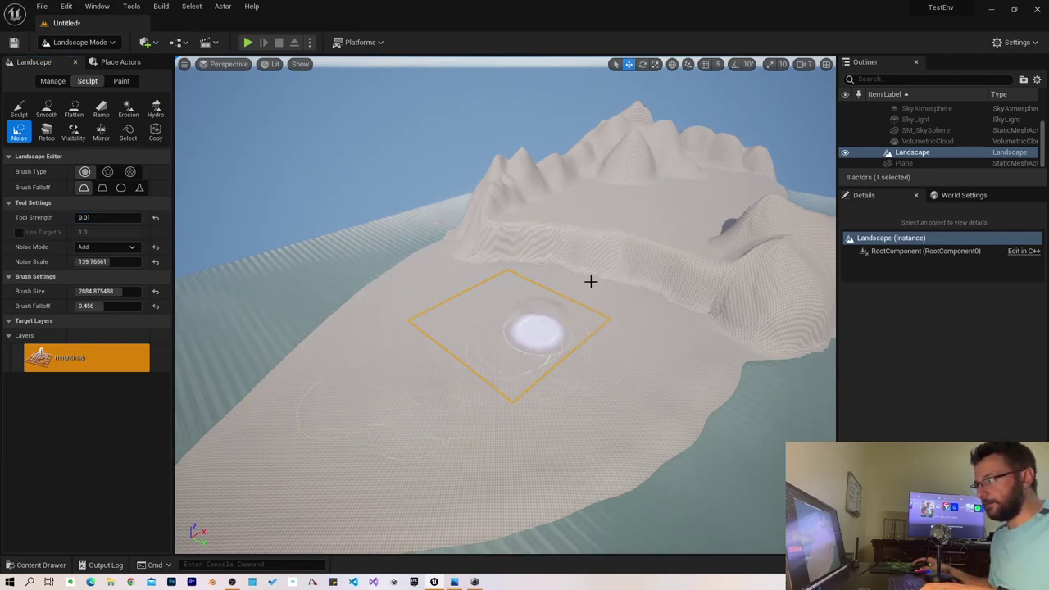
scroll(591, 281, "up", 5)
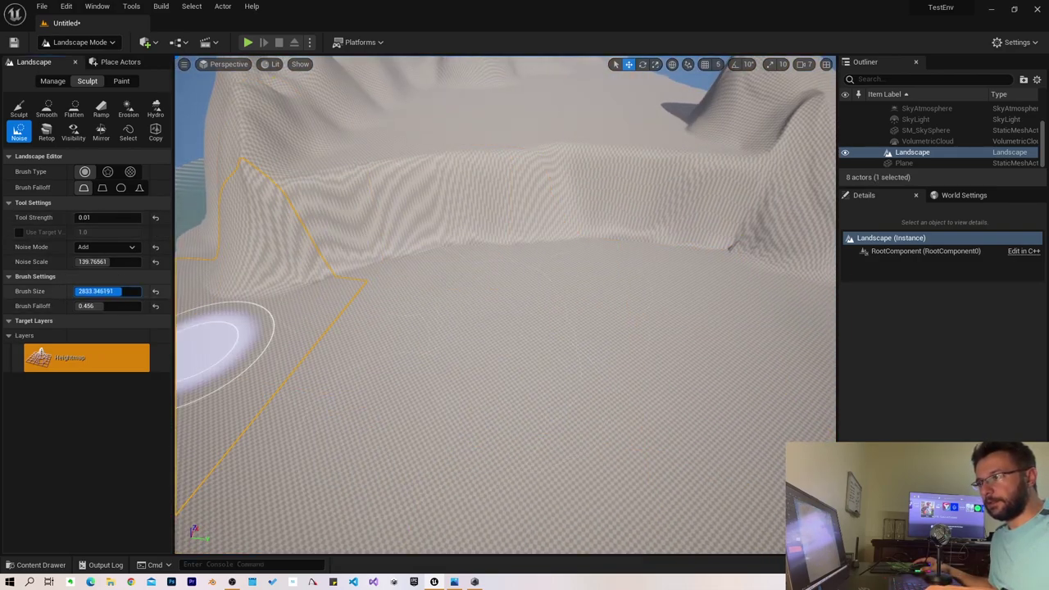
left_click_drag(106, 305, 141, 306)
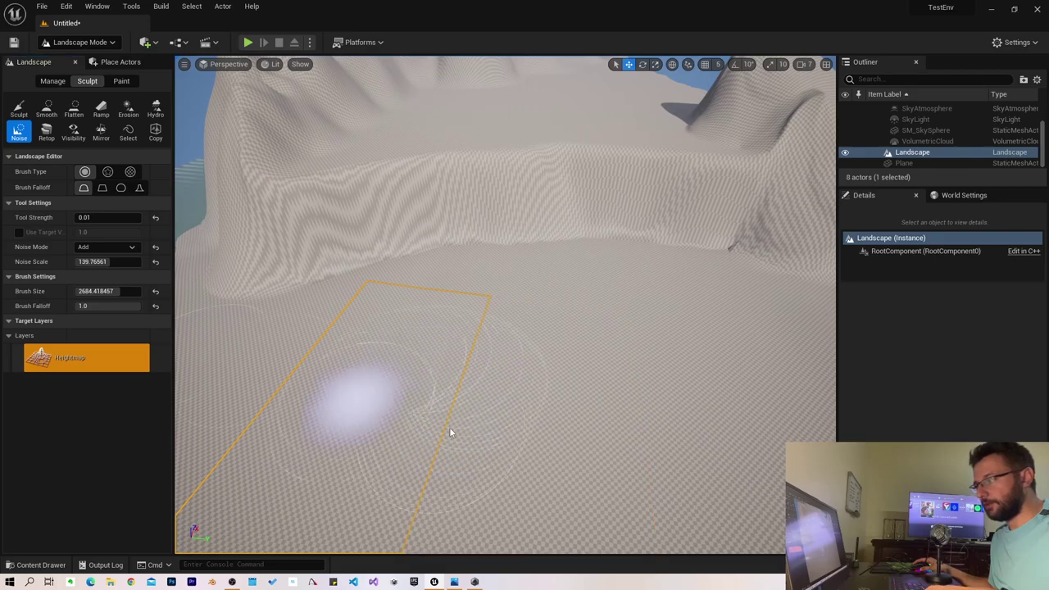
right_click_drag(532, 400, 529, 333)
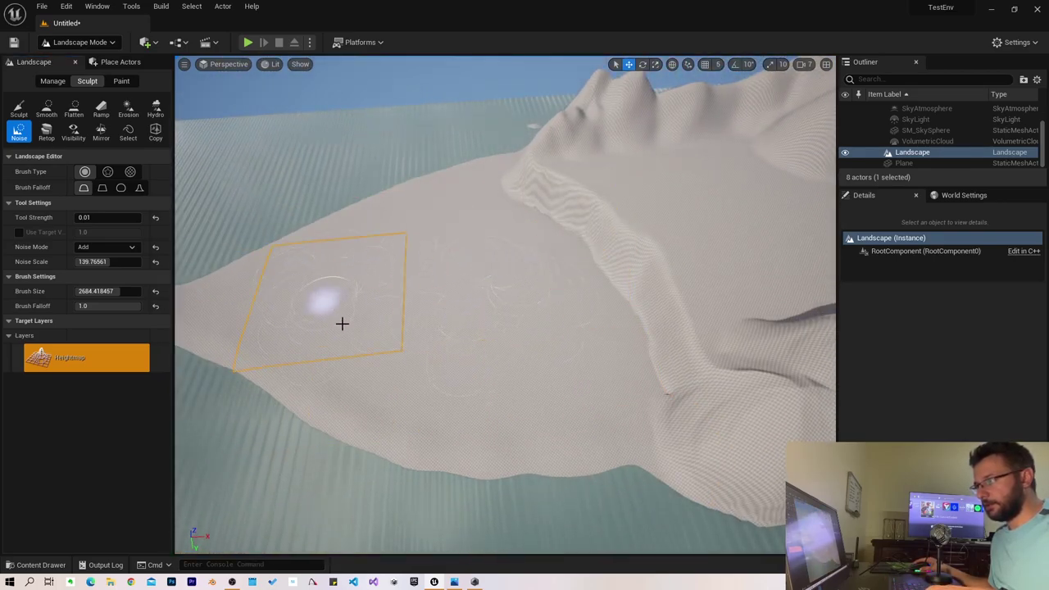
mouse_move(382, 335)
right_mouse_down()
mouse_move(393, 295)
mouse_move(406, 363)
right_mouse_up()
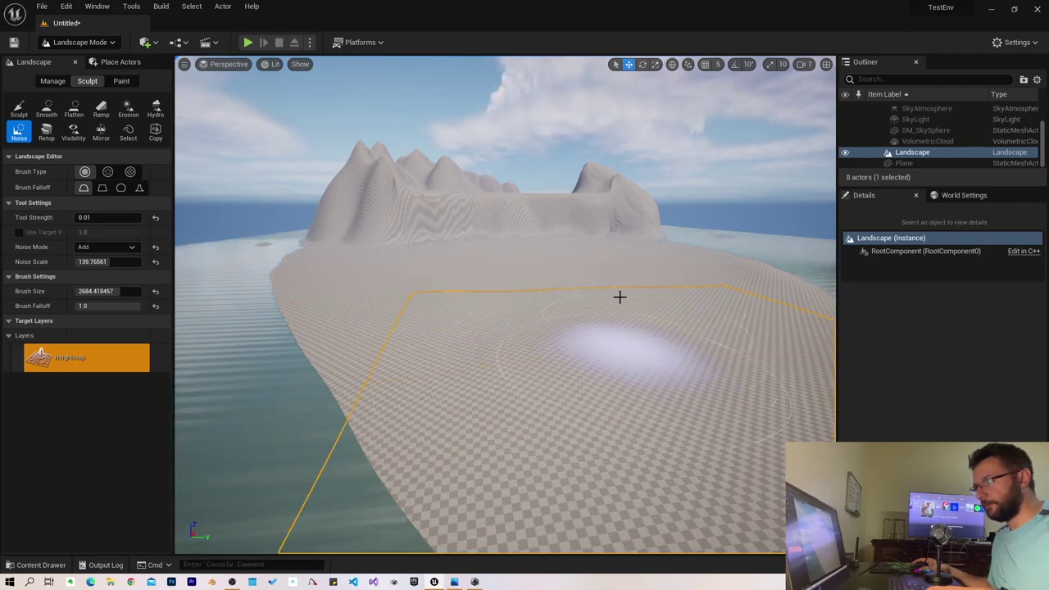
mouse_move(532, 424)
right_mouse_down()
mouse_move(394, 414)
mouse_move(533, 288)
right_mouse_up()
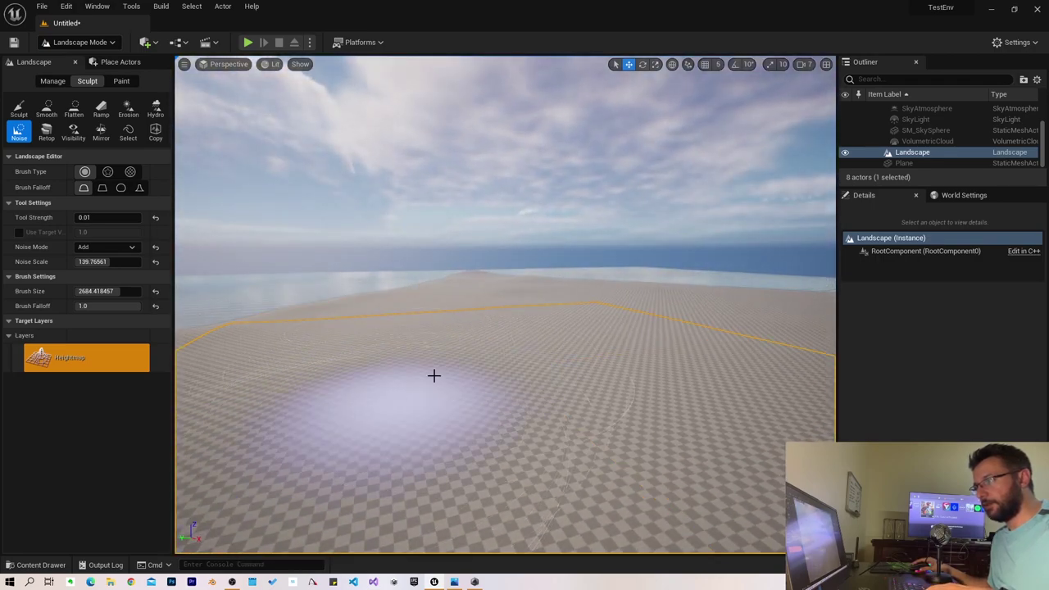
mouse_move(637, 404)
right_mouse_down()
mouse_move(451, 347)
mouse_move(426, 318)
mouse_move(592, 354)
right_mouse_up()
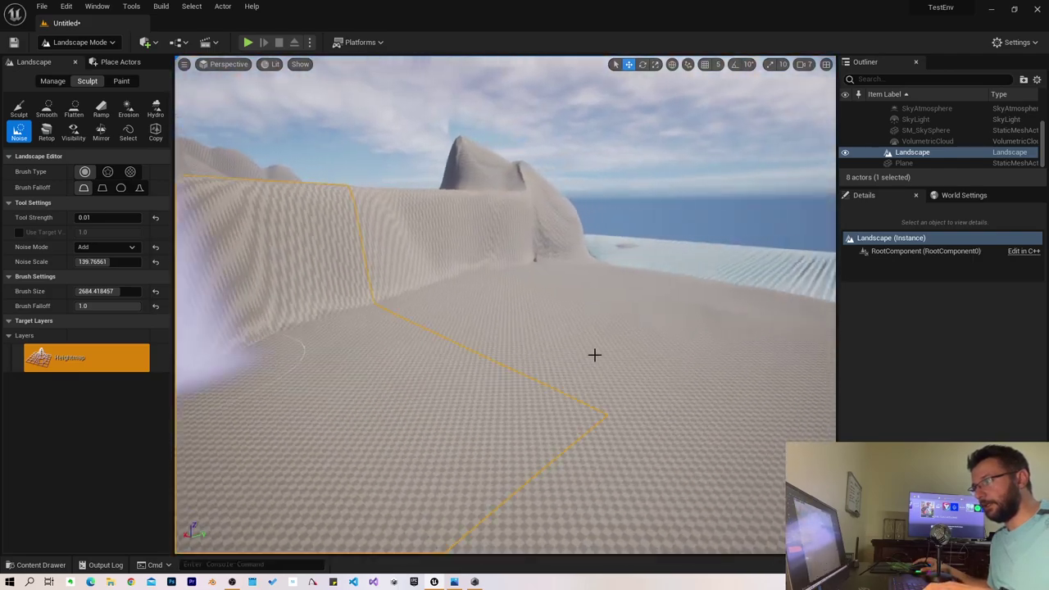
right_click_drag(457, 339, 513, 269)
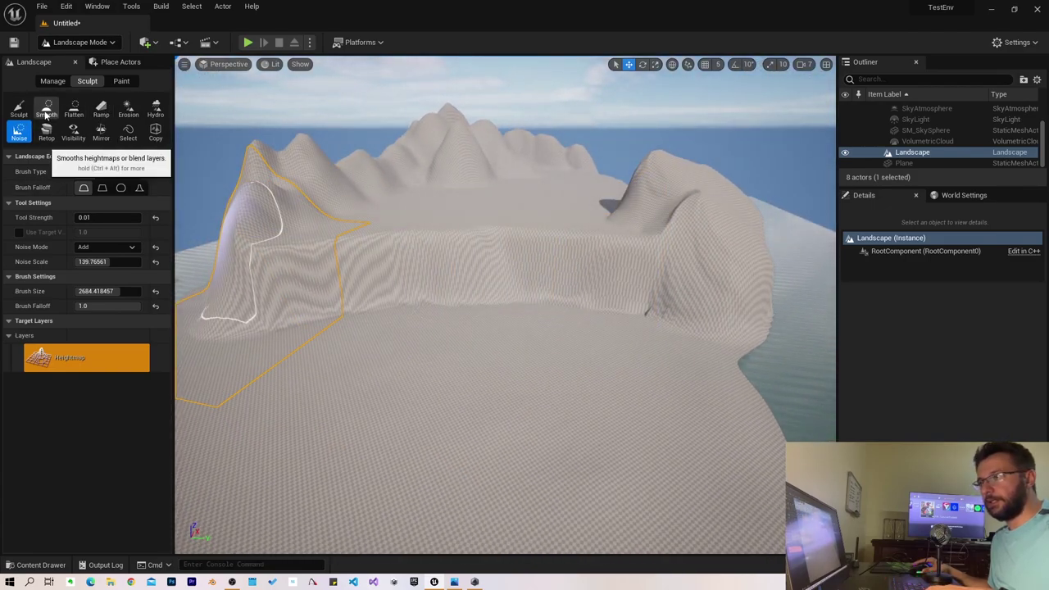
left_click(74, 109)
Raise two flat-topped mounds at the ridge base and extend a flattened ridge from them
mouse_move(398, 176)
right_mouse_down()
mouse_move(410, 213)
mouse_move(563, 239)
right_mouse_up()
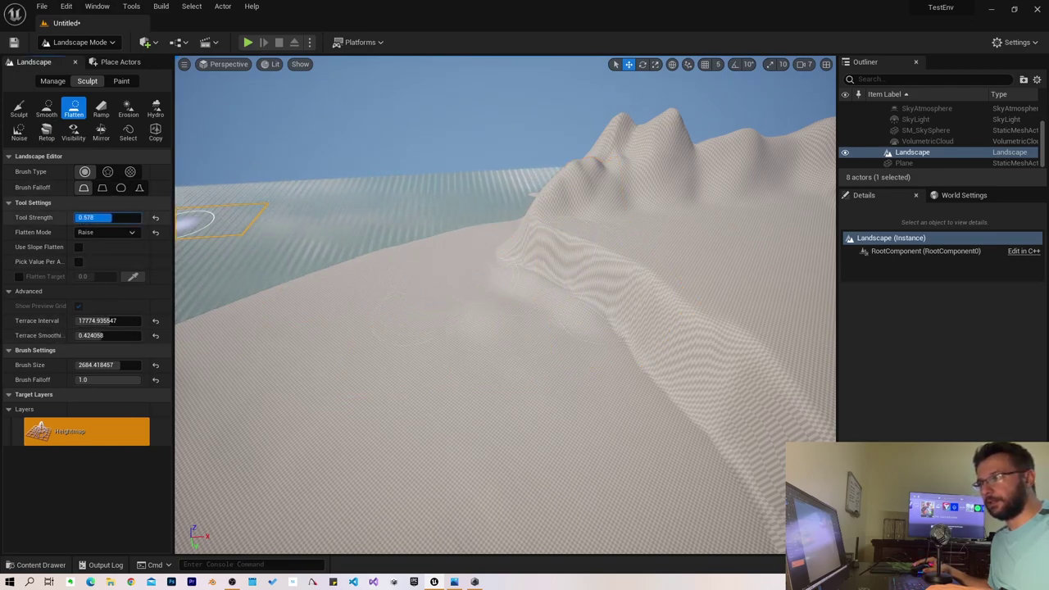
left_click_drag(601, 246, 534, 250)
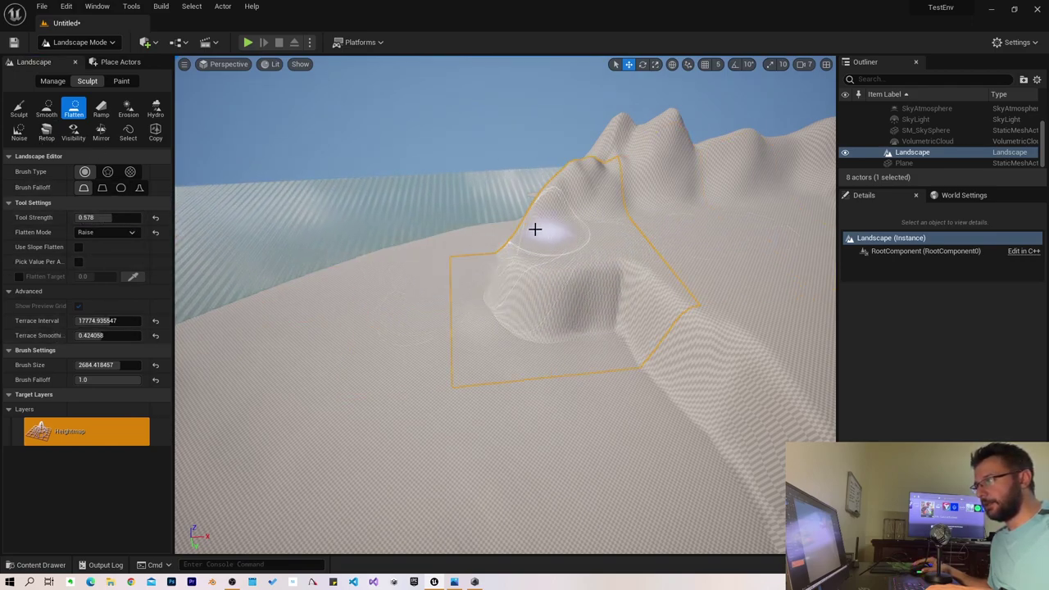
right_click_drag(577, 253, 668, 298)
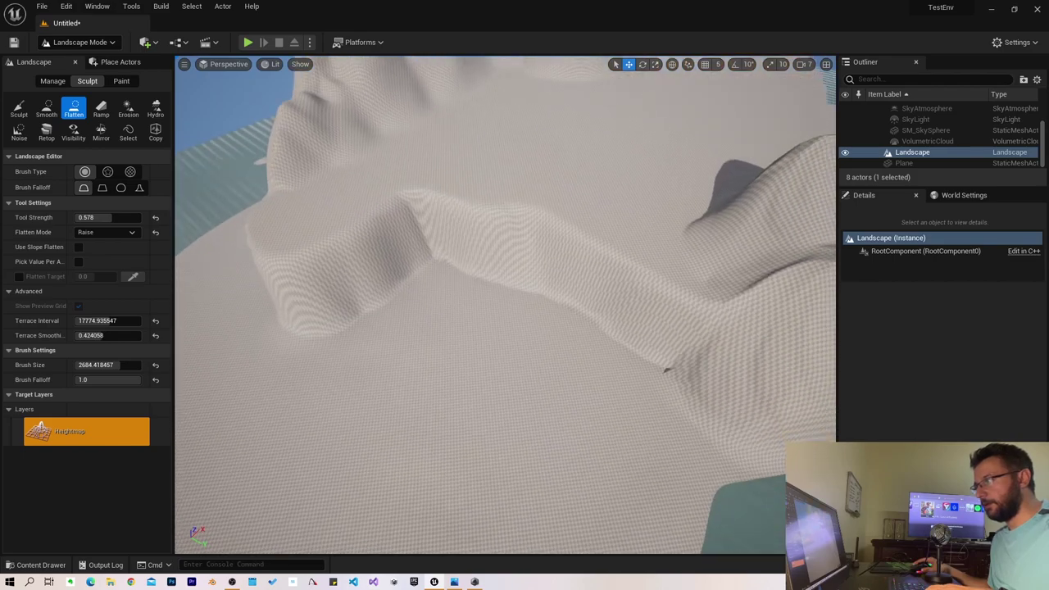
left_click_drag(668, 298, 631, 297)
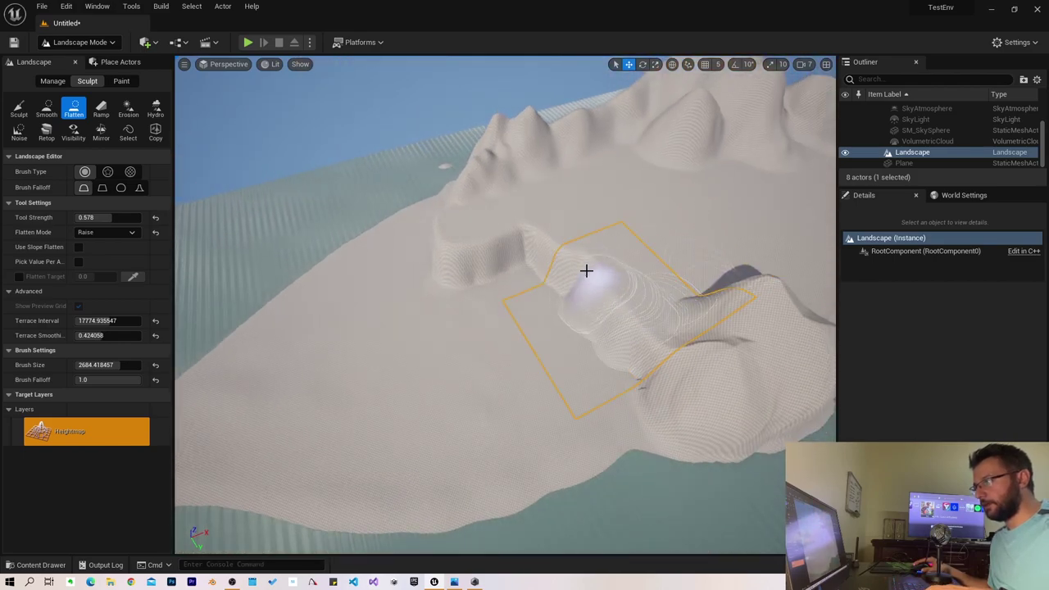
left_click_drag(586, 271, 492, 233)
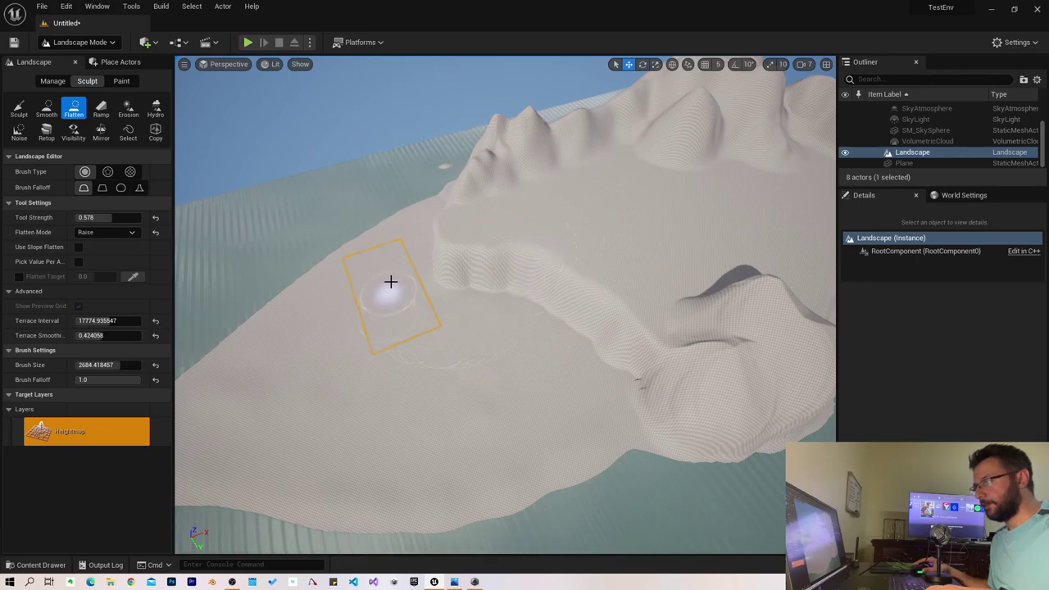
right_click_drag(390, 282, 329, 310)
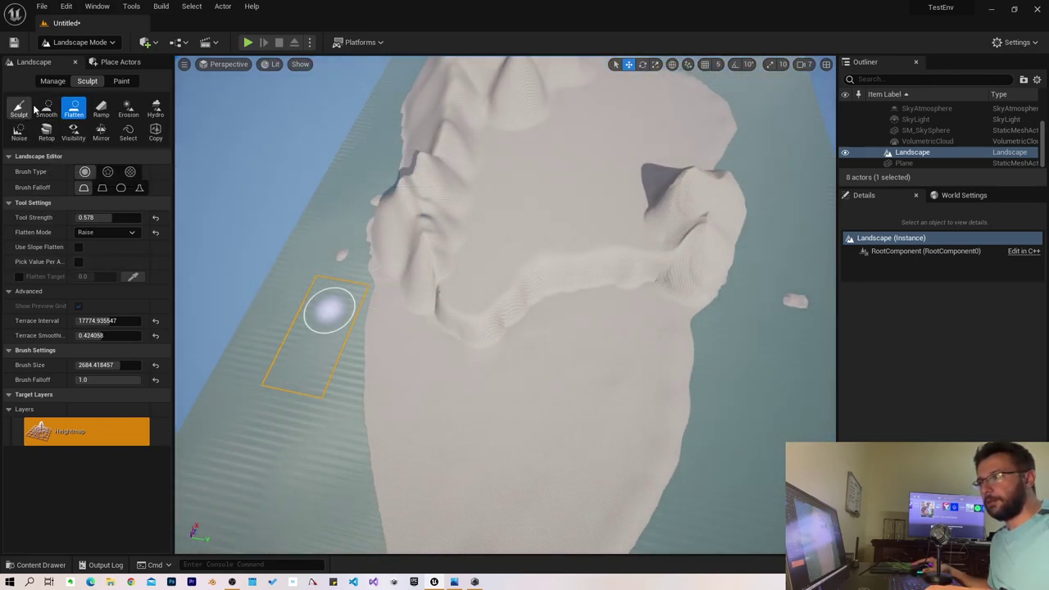
Erode the mountain ridge and the dune edges with the Erosion brush, orbiting between strokes
left_click(127, 110)
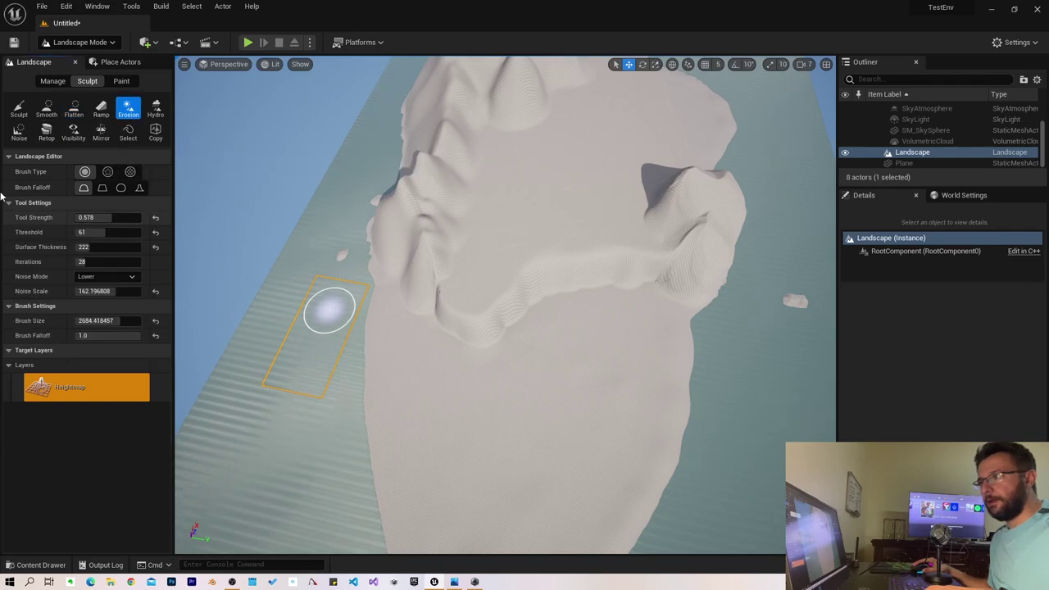
right_click_drag(559, 322, 554, 392)
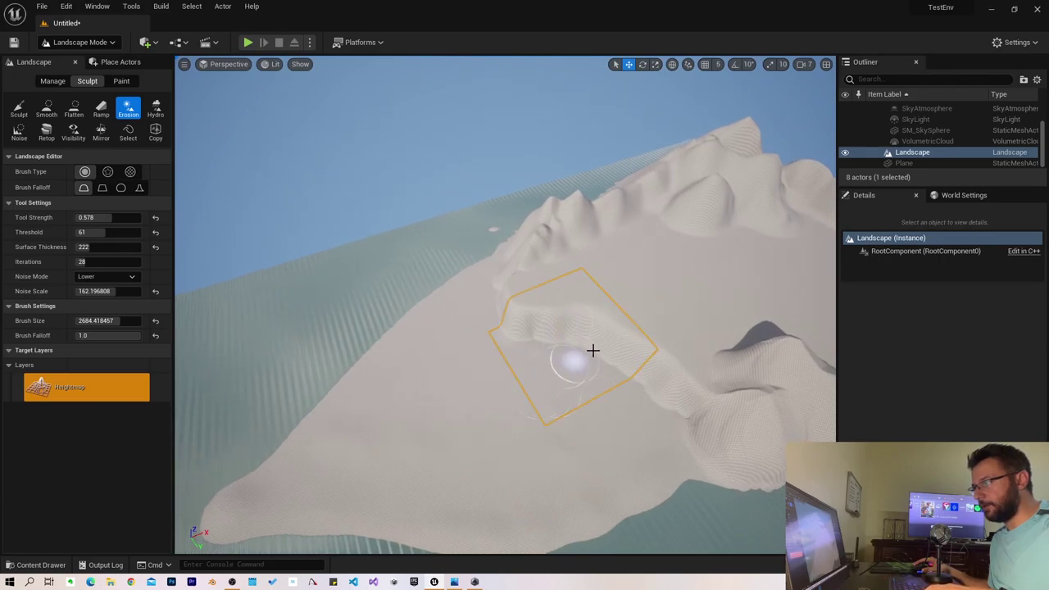
left_click_drag(567, 351, 644, 322)
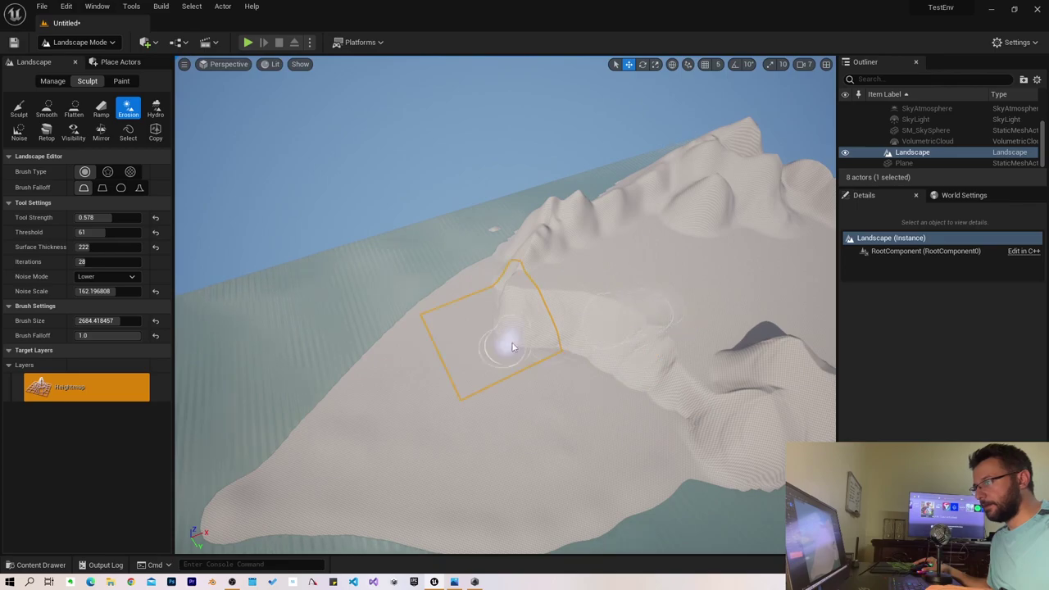
right_click_drag(512, 347, 133, 280)
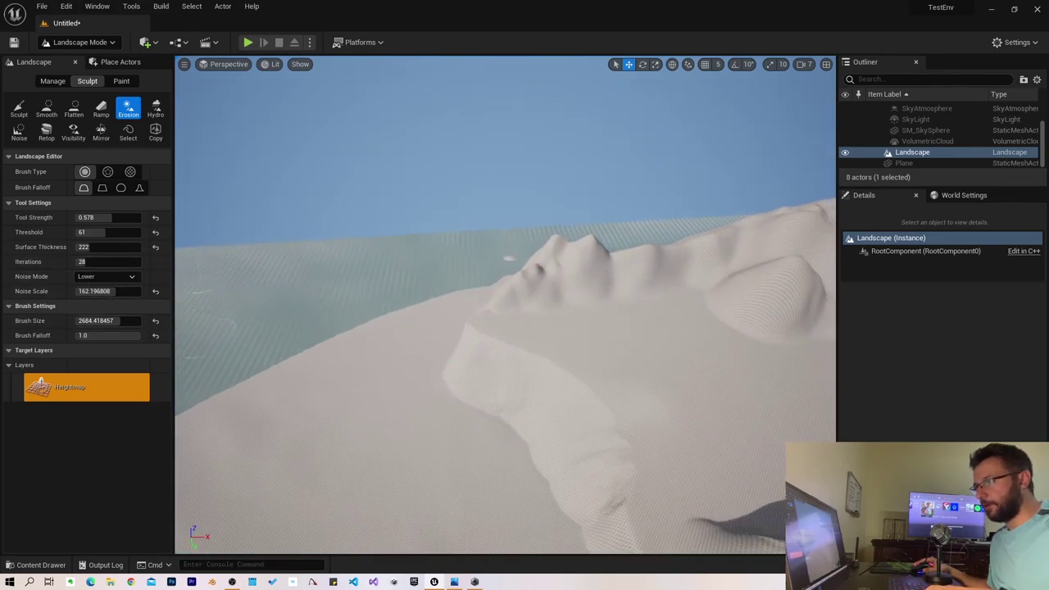
right_click_drag(369, 328, 246, 312)
right_click_drag(443, 303, 459, 321)
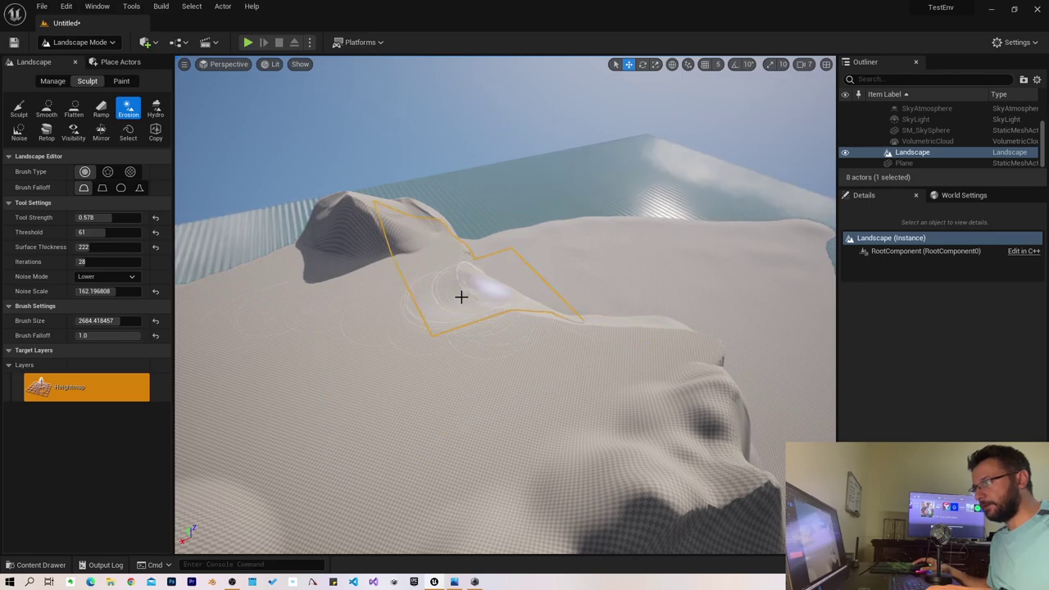
right_click_drag(529, 307, 598, 328)
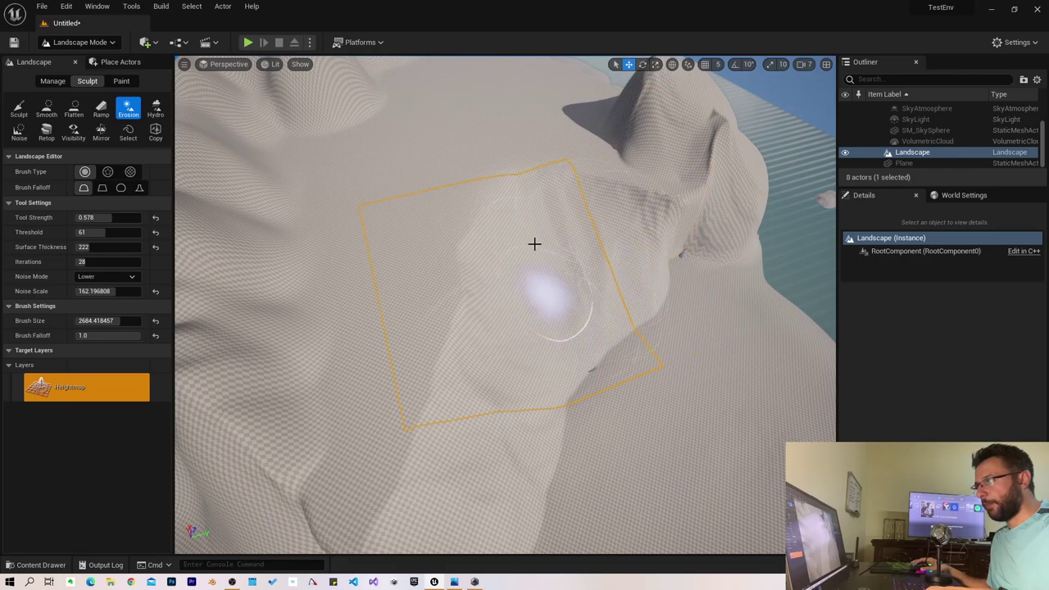
mouse_move(622, 389)
right_mouse_down()
mouse_move(574, 344)
mouse_move(572, 408)
right_mouse_up()
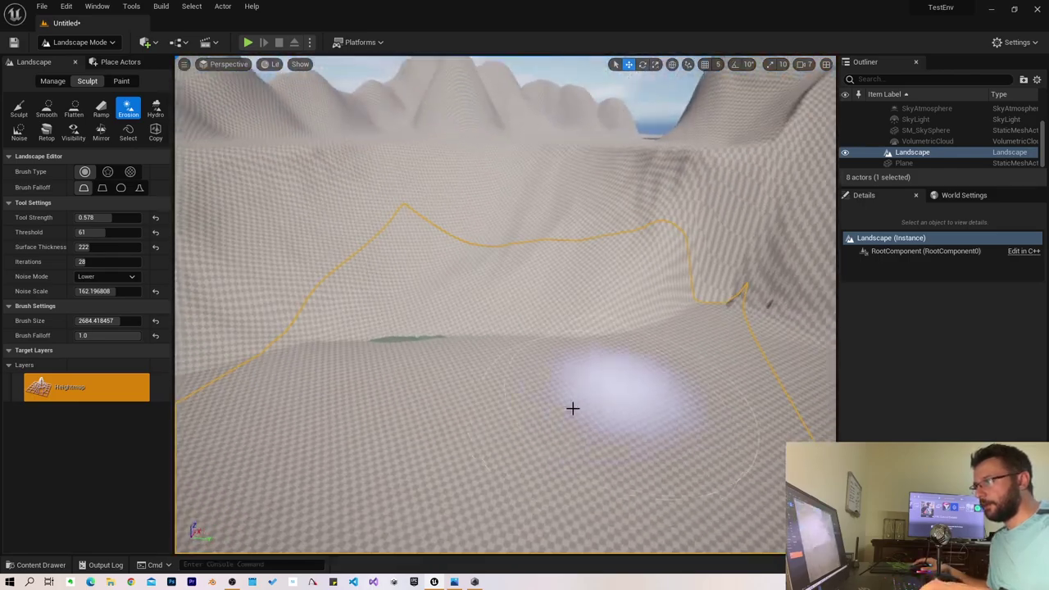
Return to the Erosion tool and wear down the ridge slope beside the hollow
left_click(47, 109)
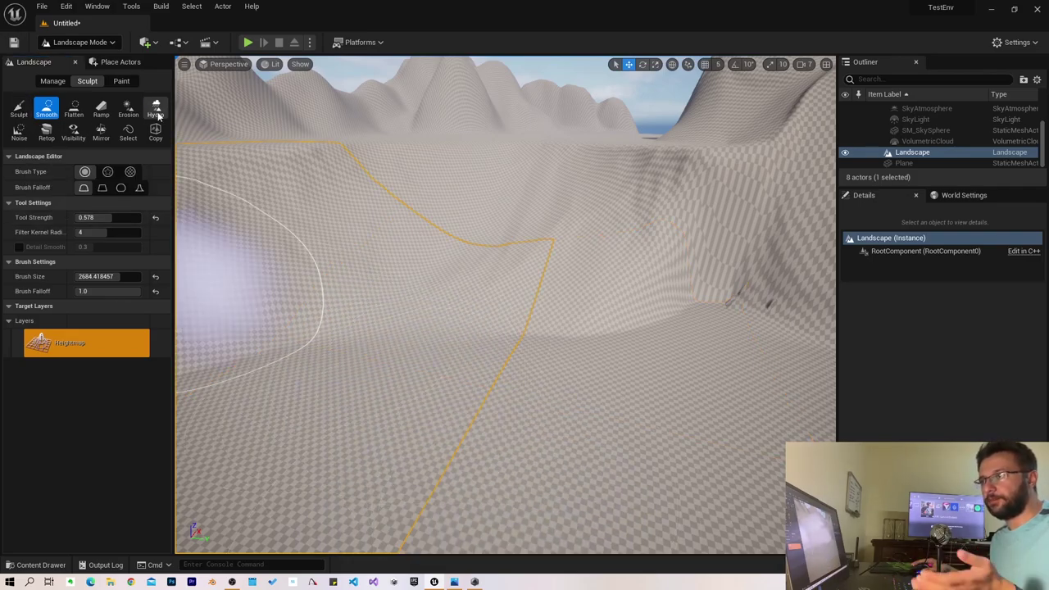
mouse_move(422, 236)
right_mouse_down()
mouse_move(434, 197)
mouse_move(426, 270)
mouse_move(300, 223)
right_mouse_up()
left_click(75, 111)
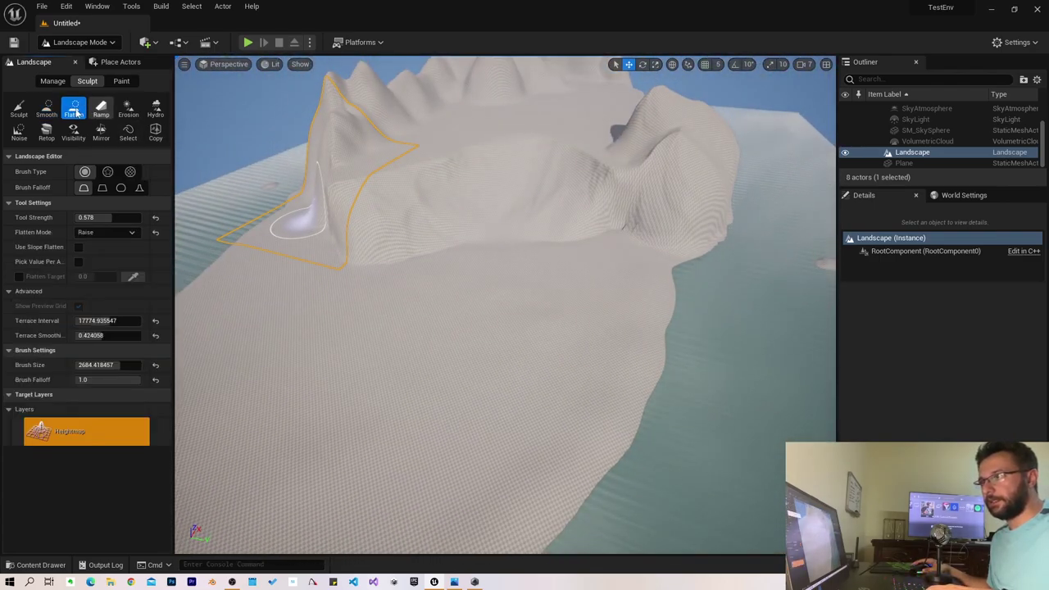
left_click(128, 109)
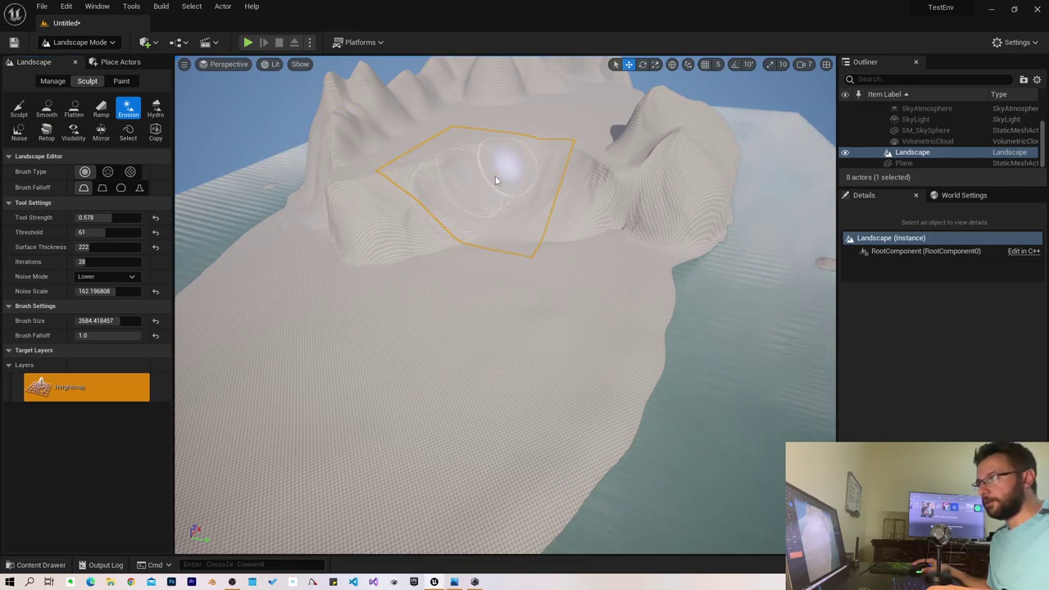
left_click_drag(495, 179, 489, 215)
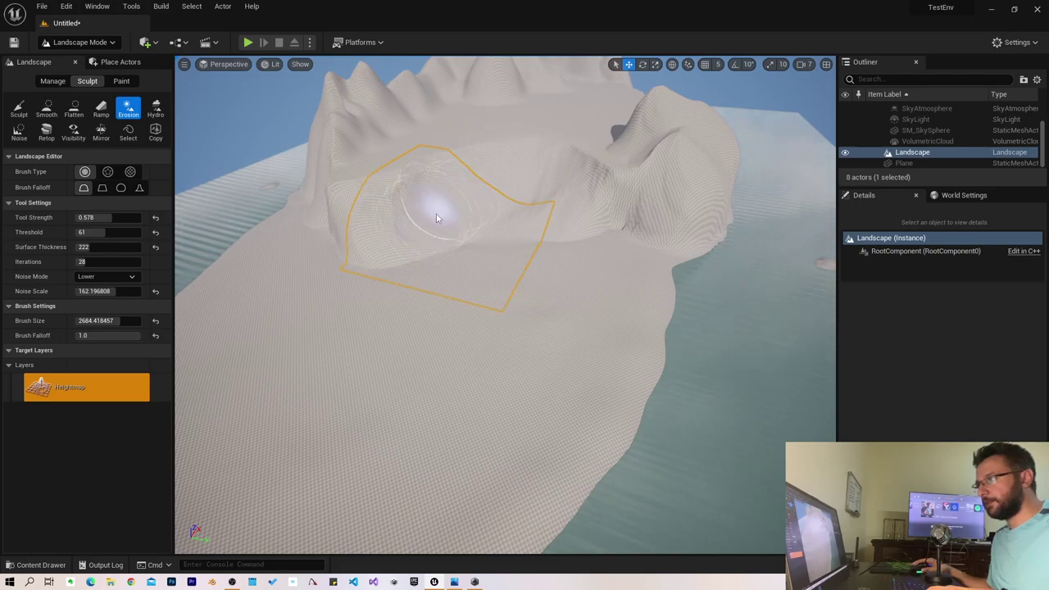
Erode the valley terrain and slopes around the mound next to the pond
right_click_drag(430, 163, 431, 163)
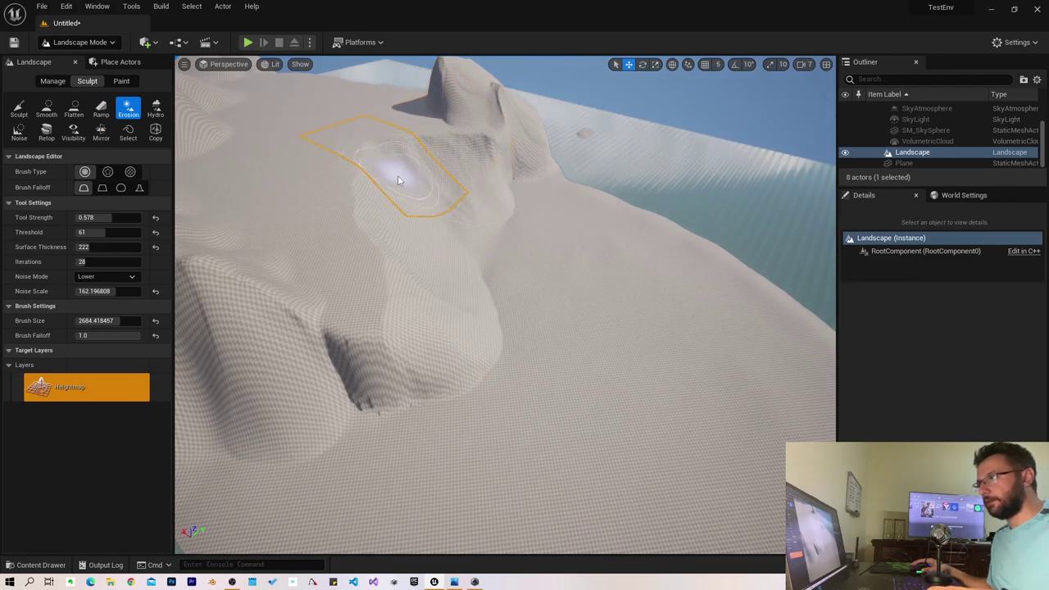
mouse_move(446, 212)
right_mouse_down()
mouse_move(476, 205)
mouse_move(464, 381)
right_mouse_up()
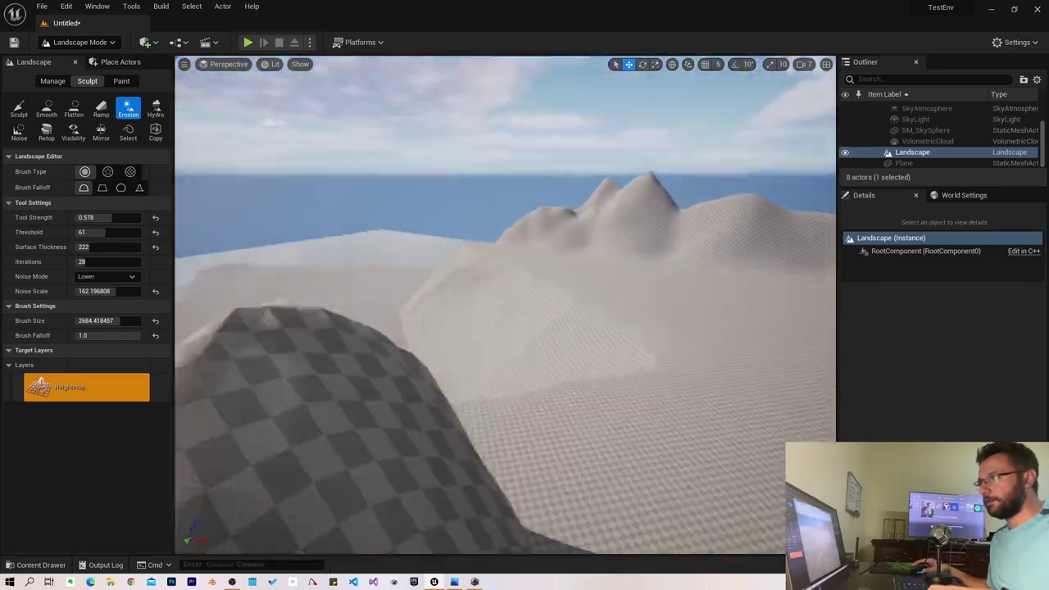
left_click_drag(464, 381, 481, 377)
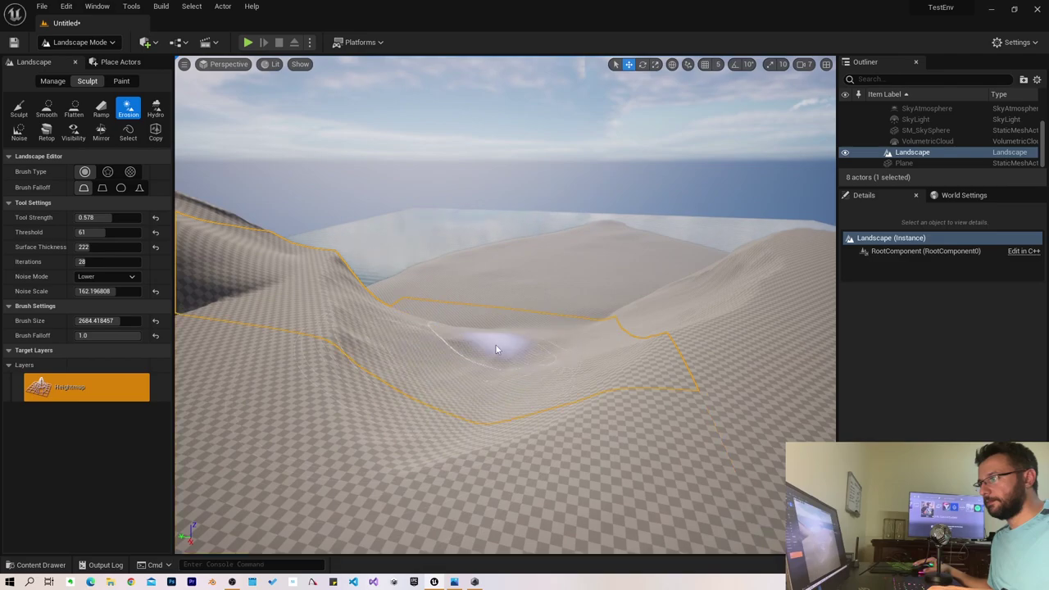
mouse_move(508, 347)
left_mouse_down()
mouse_move(427, 412)
mouse_move(464, 329)
left_mouse_up()
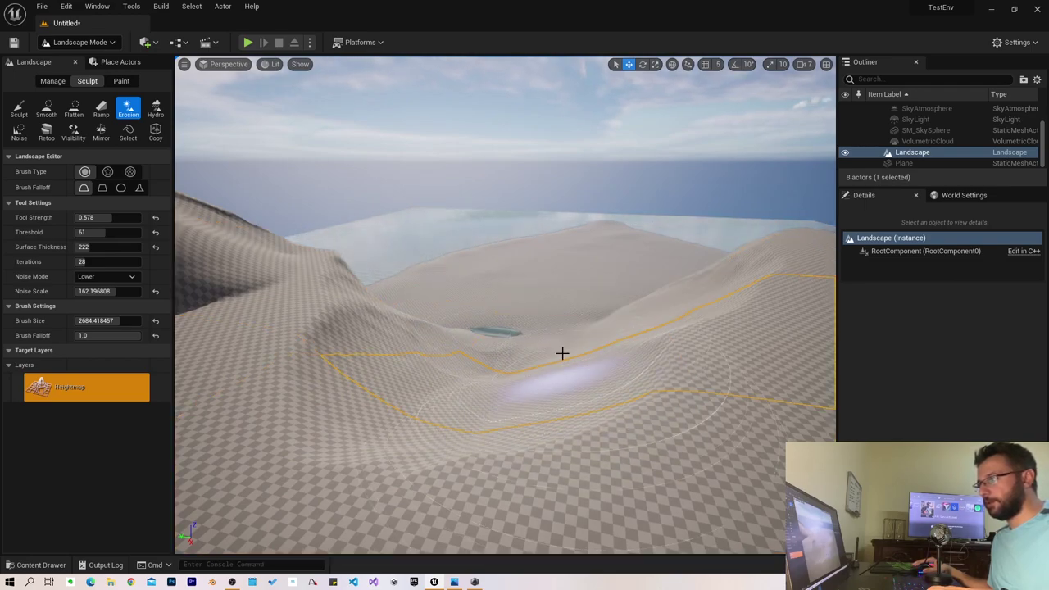
mouse_move(497, 405)
left_mouse_down()
mouse_move(411, 380)
mouse_move(538, 400)
mouse_move(599, 344)
mouse_move(480, 402)
mouse_move(543, 346)
left_mouse_up()
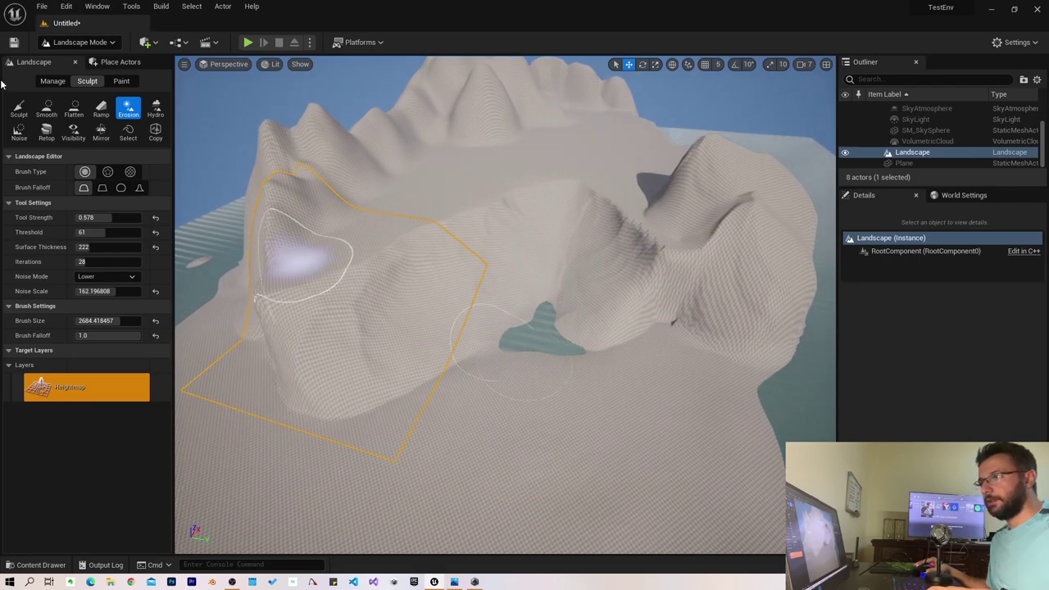
left_click(73, 108)
Fill in and level the small pond with the Flatten brush
mouse_move(461, 337)
left_mouse_down()
mouse_move(562, 341)
mouse_move(483, 415)
left_mouse_up()
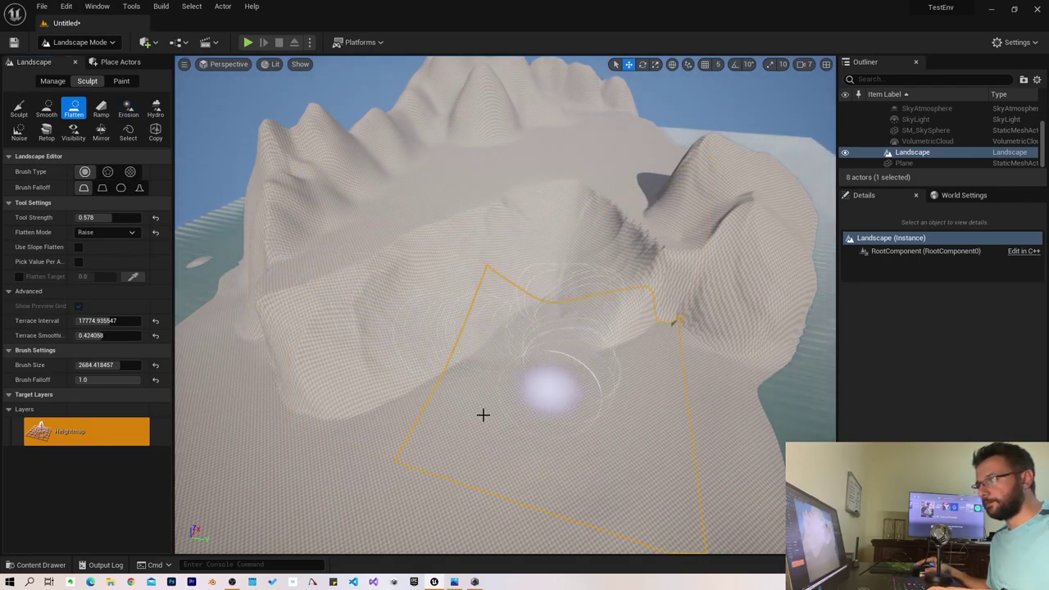
left_click(128, 108)
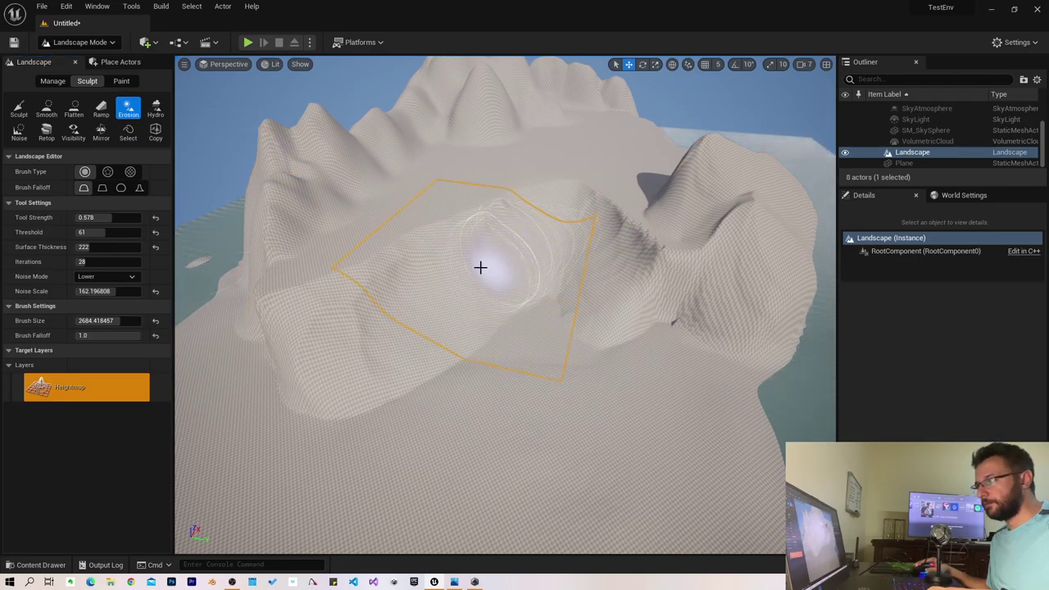
right_click_drag(480, 267, 459, 237)
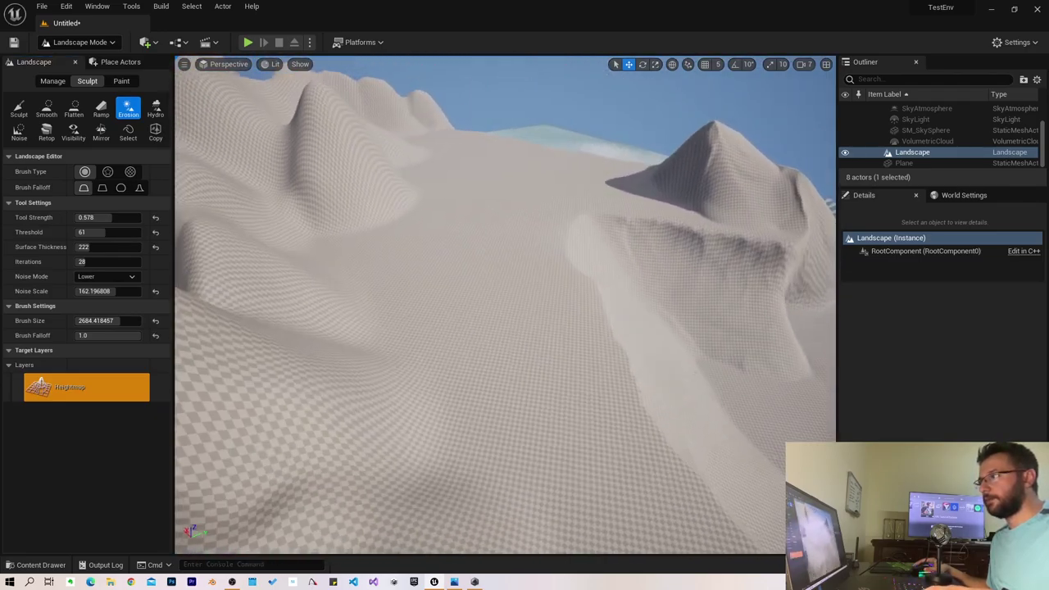
right_click_drag(459, 238, 632, 206)
right_click(632, 206)
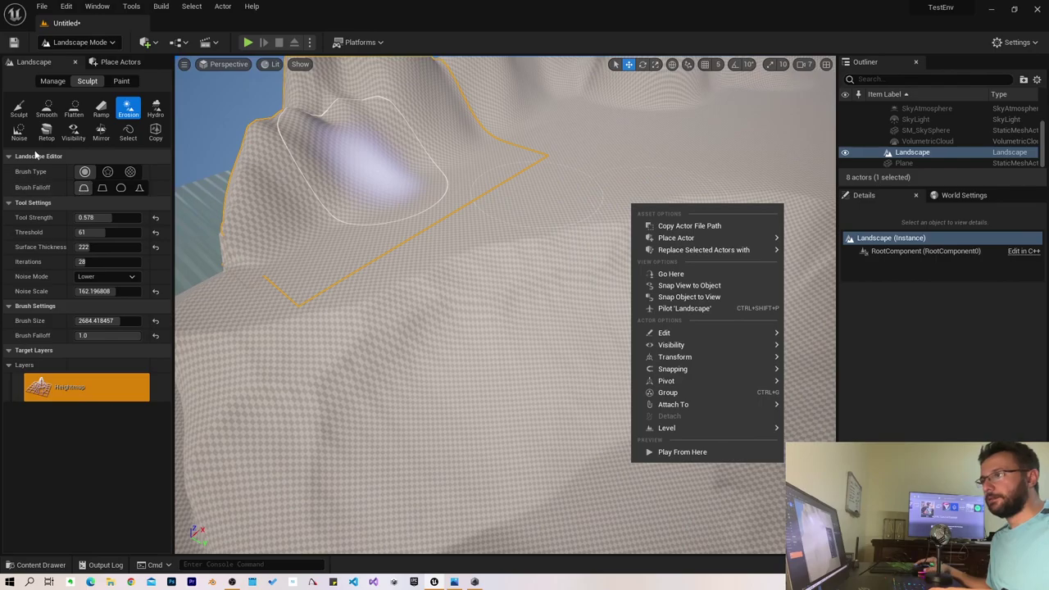
Erode the ridge between the hills, working down and to the left
mouse_move(429, 173)
right_mouse_down()
mouse_move(459, 213)
mouse_move(368, 235)
right_mouse_up()
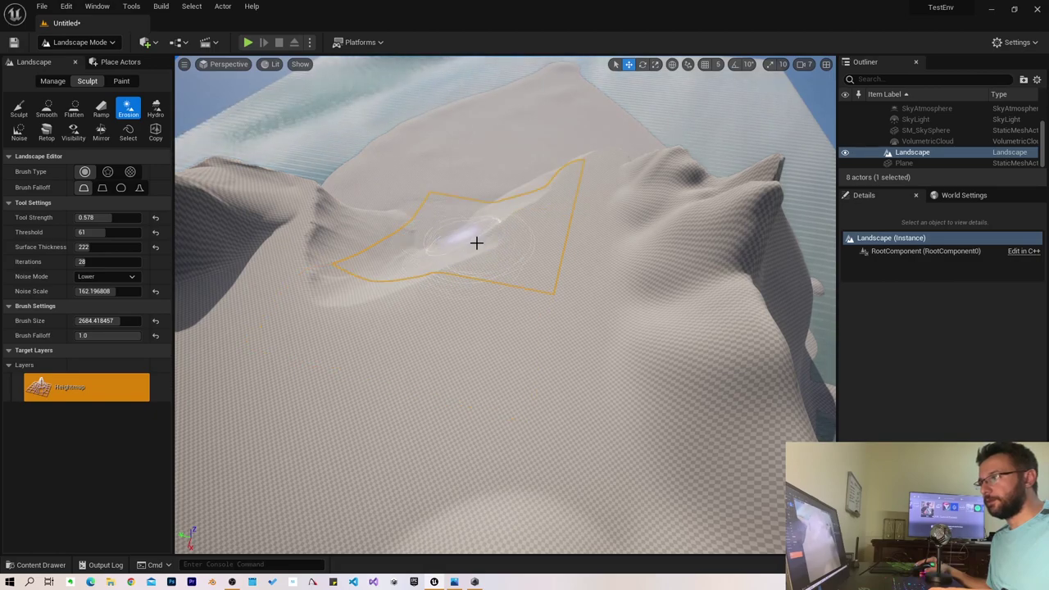
left_click_drag(476, 243, 476, 226)
left_click_drag(543, 192, 474, 236)
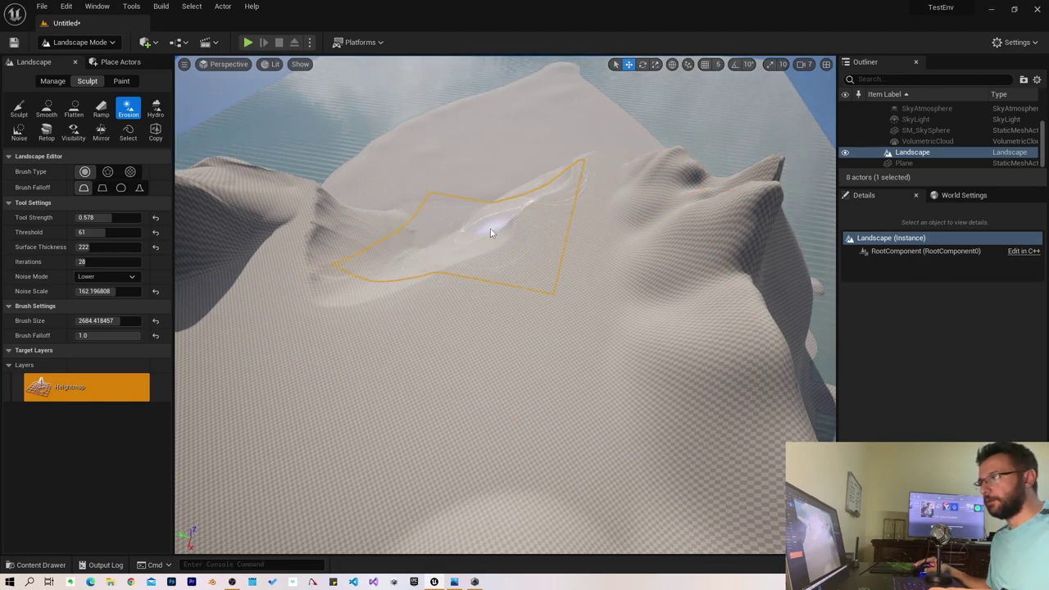
left_click_drag(385, 257, 339, 259)
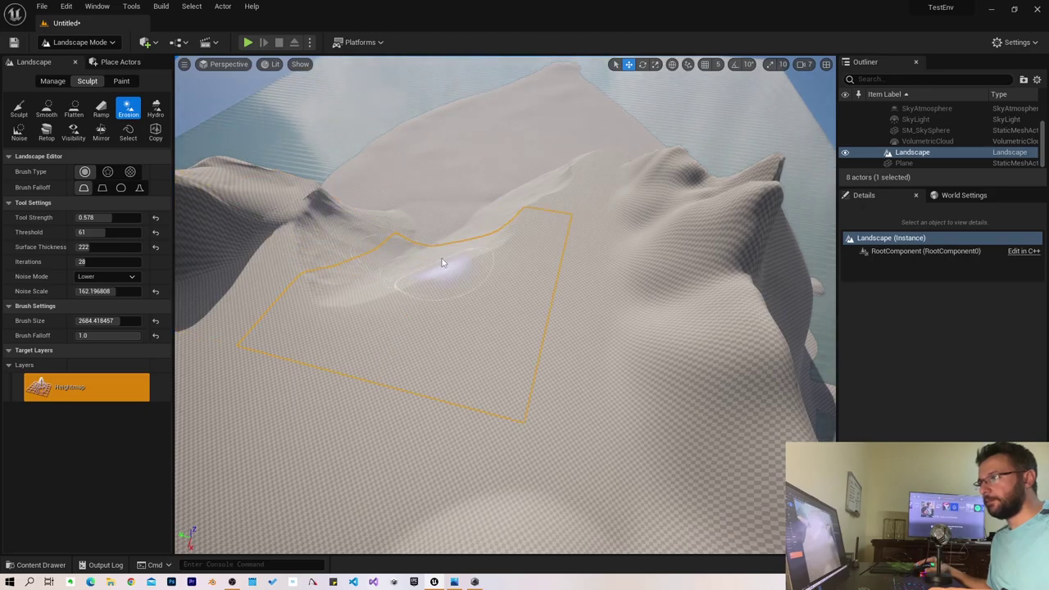
right_click_drag(441, 262, 440, 262)
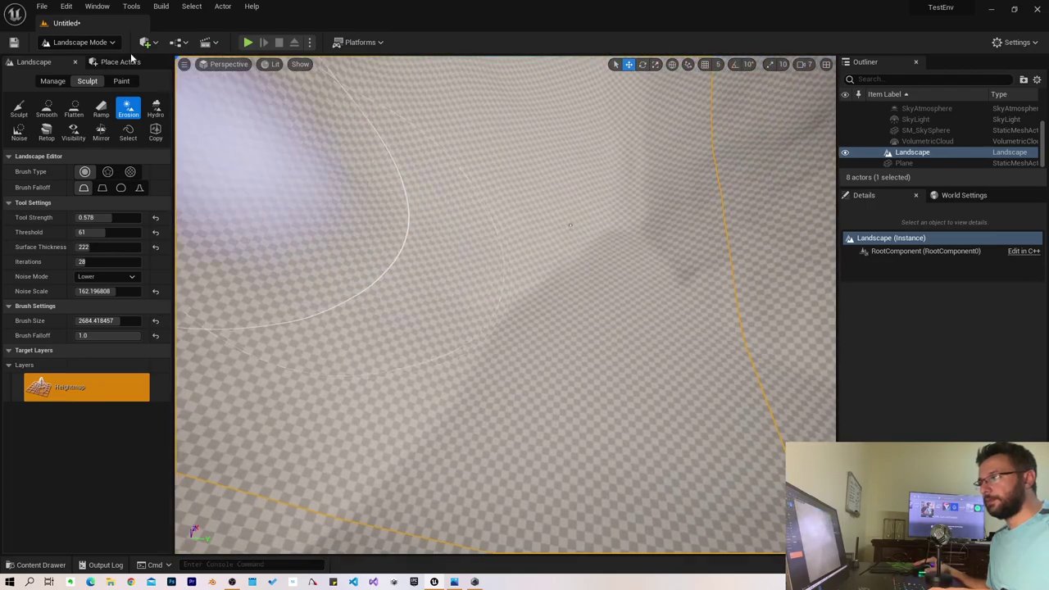
key("alt+p")
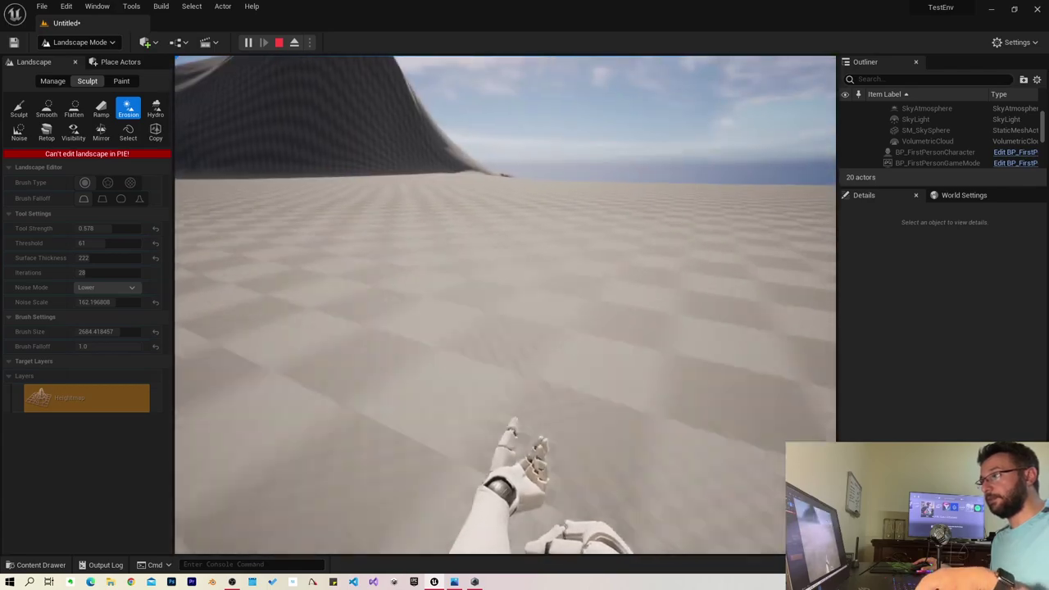
key("Escape")
right_click_drag(539, 206, 516, 169)
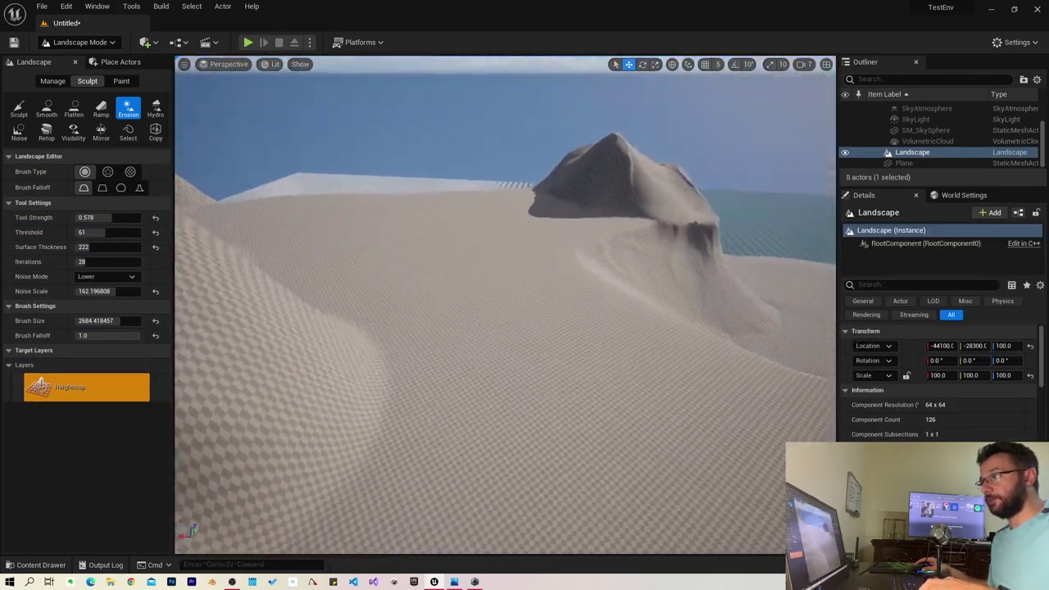
Erode the dune section and the slope below the tall peak, then pull back to view the hills
right_click_drag(515, 319, 516, 346)
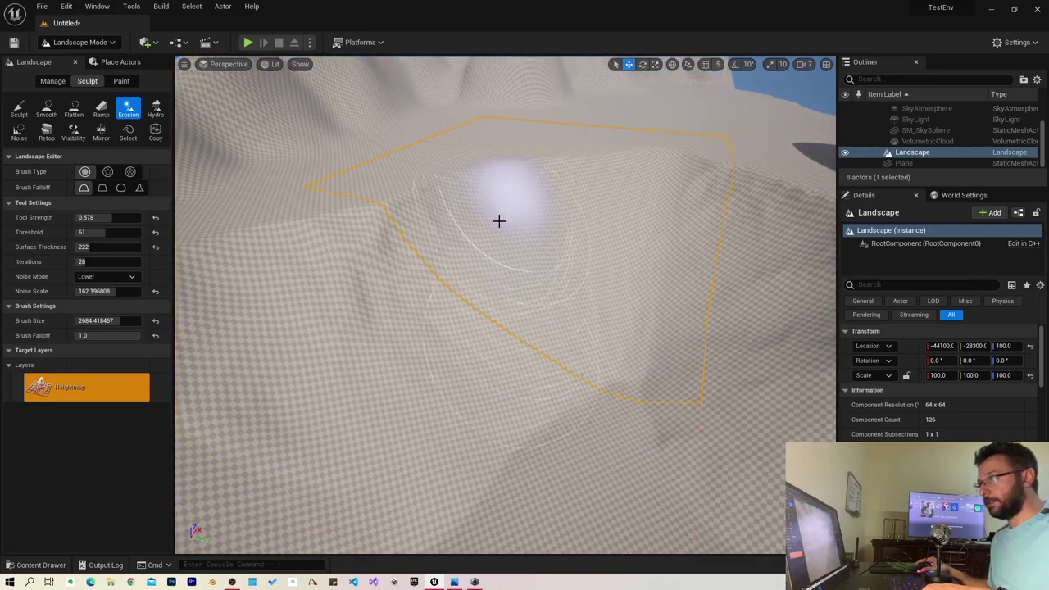
right_click_drag(499, 221, 389, 361)
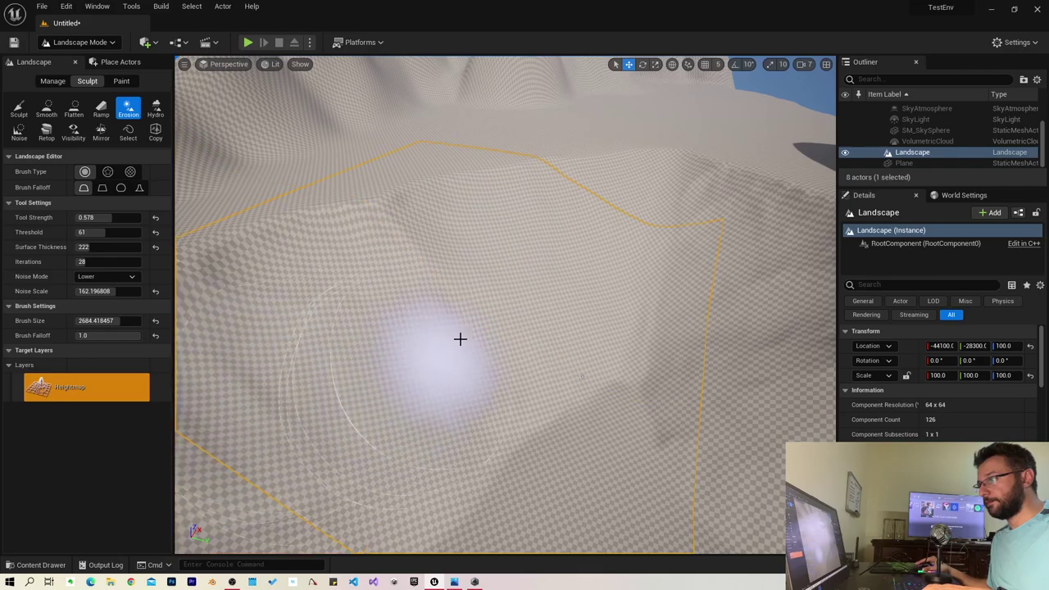
right_click_drag(384, 188, 525, 191)
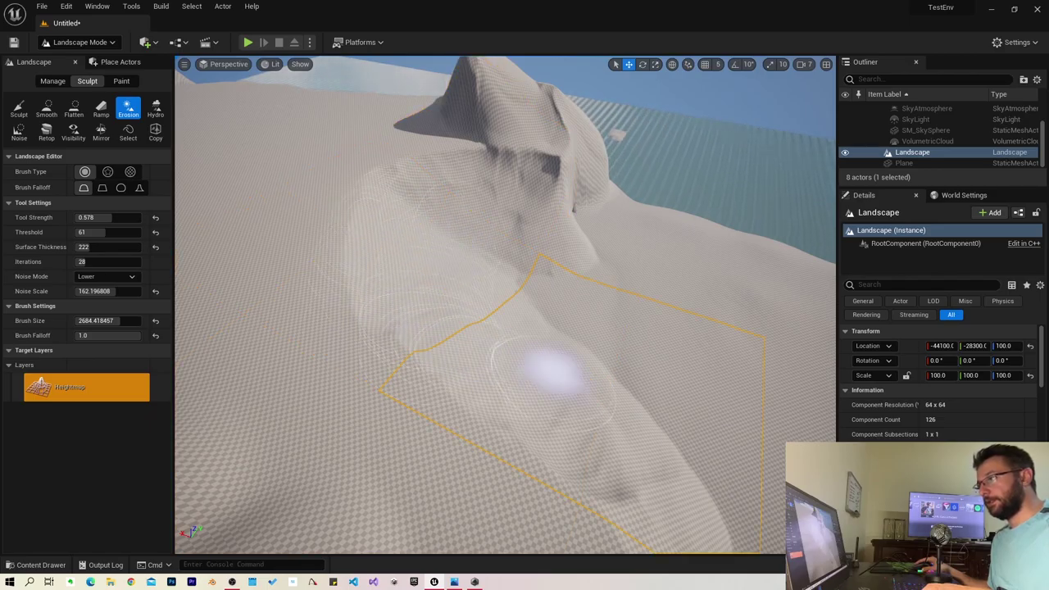
scroll(547, 371, "up", 3)
scroll(545, 328, "up", 3)
scroll(543, 271, "up", 3)
scroll(542, 216, "up", 2)
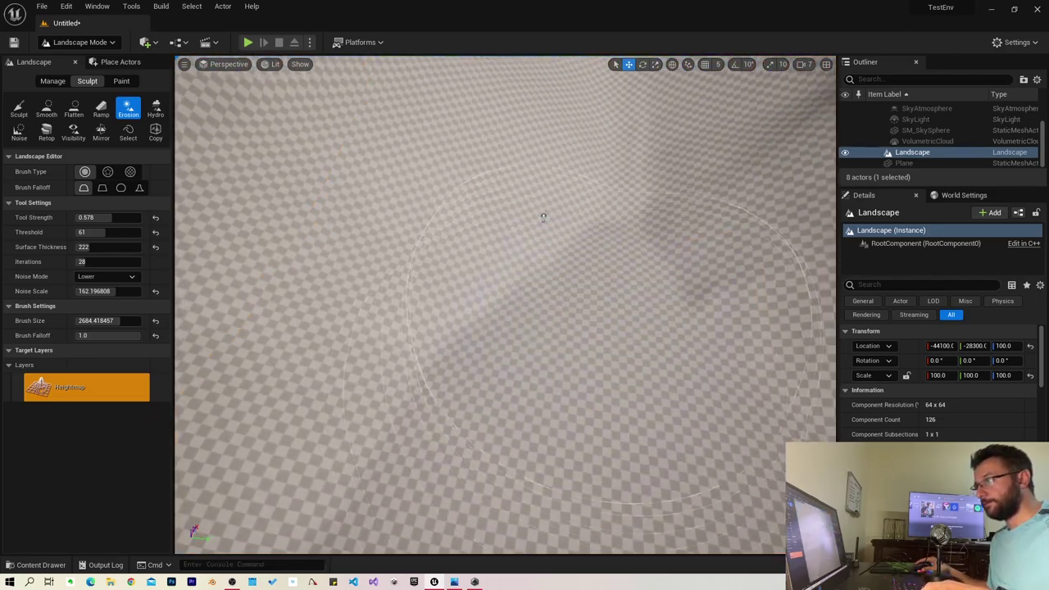
mouse_move(542, 217)
right_mouse_down()
mouse_move(632, 333)
mouse_move(649, 210)
right_mouse_up()
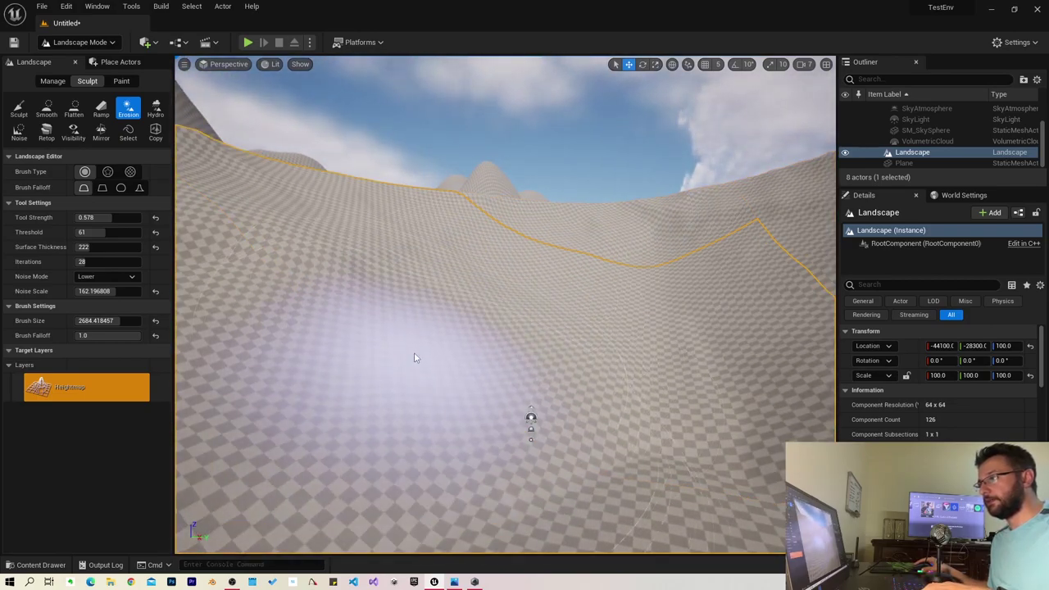
right_click_drag(417, 356, 422, 410)
right_click_drag(581, 271, 580, 205)
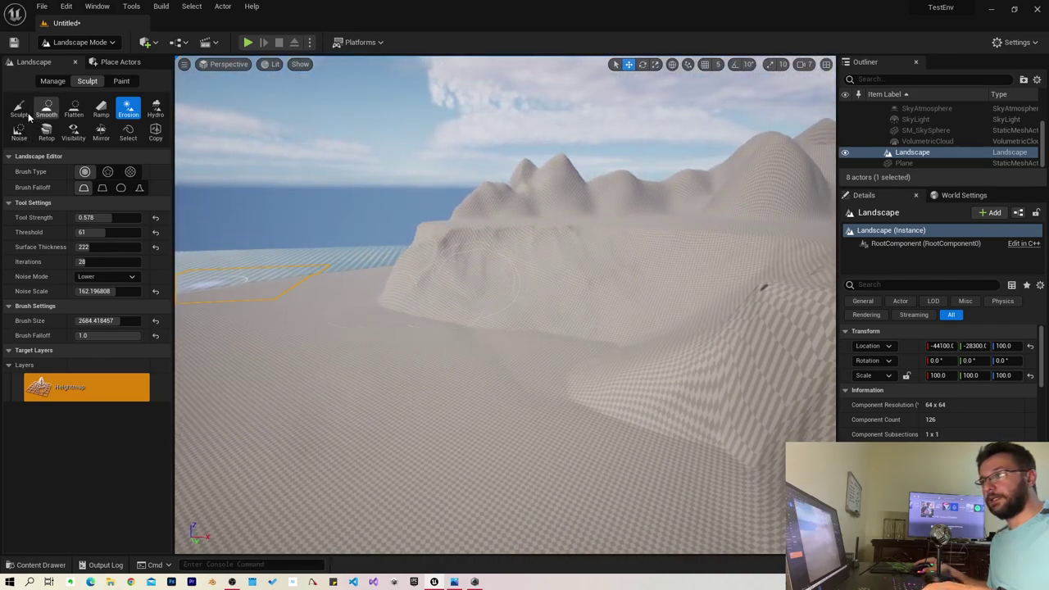
Raise a small bump in the valley with Sculpt, undoing the oversized one
left_click(23, 113)
left_click_drag(492, 345, 579, 328)
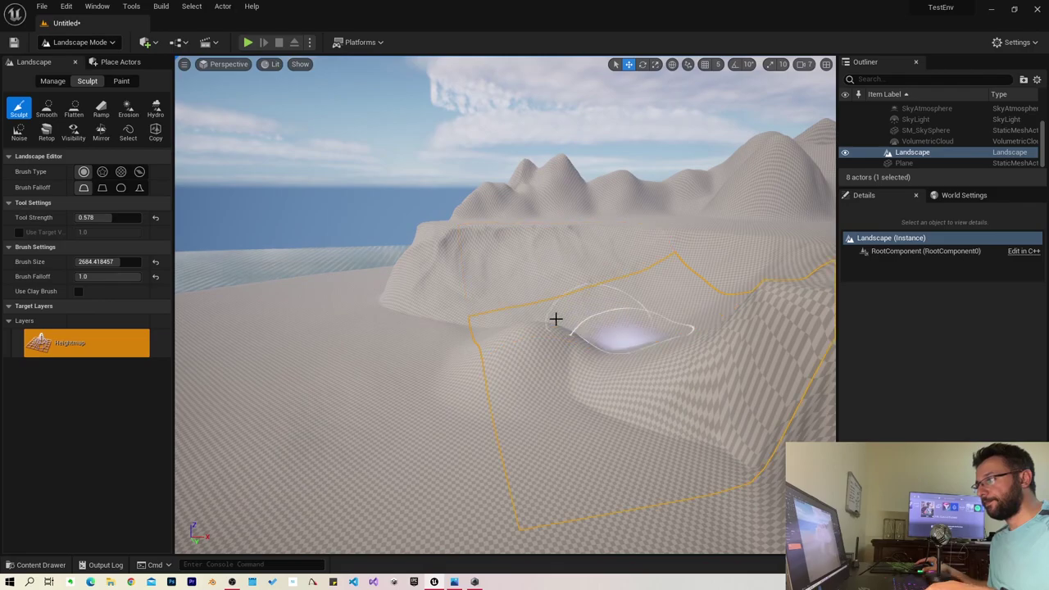
right_click_drag(557, 317, 589, 325)
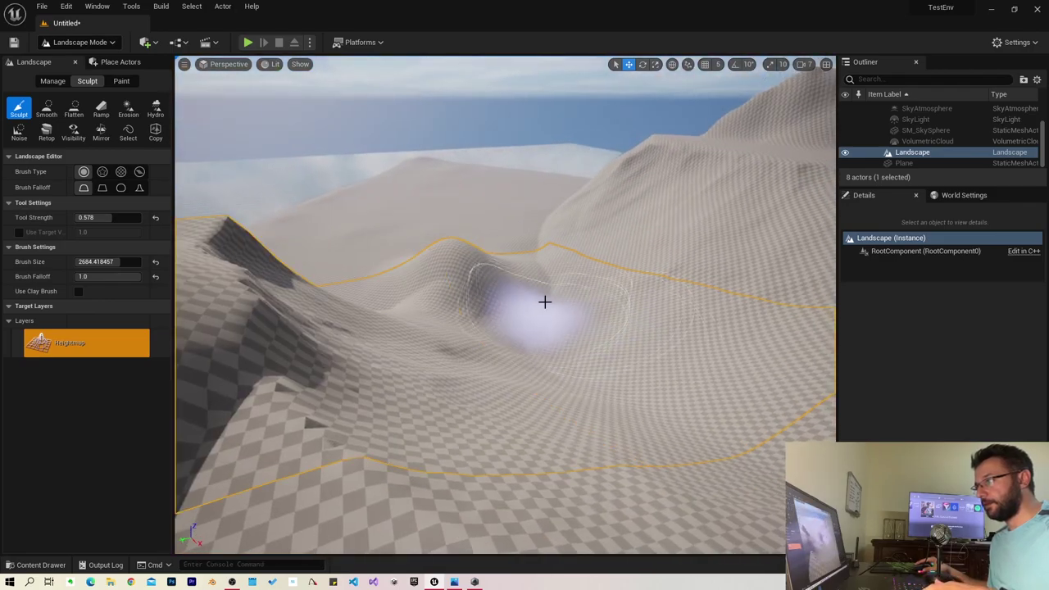
left_click_drag(555, 303, 557, 268)
key("ctrl+z")
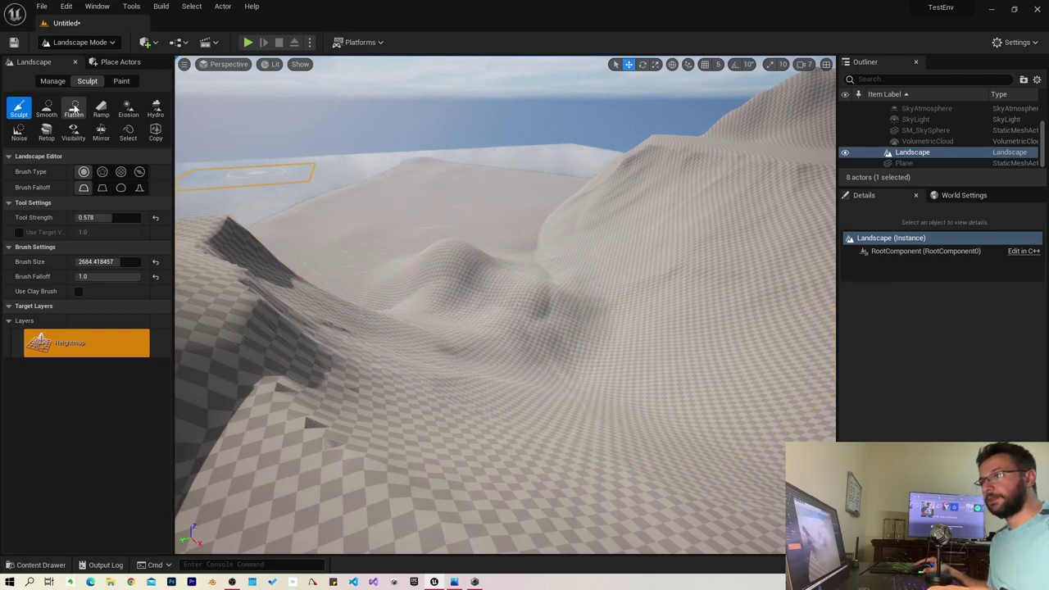
Erode the bump into a sharper dome and along the adjacent ridge
left_click(127, 109)
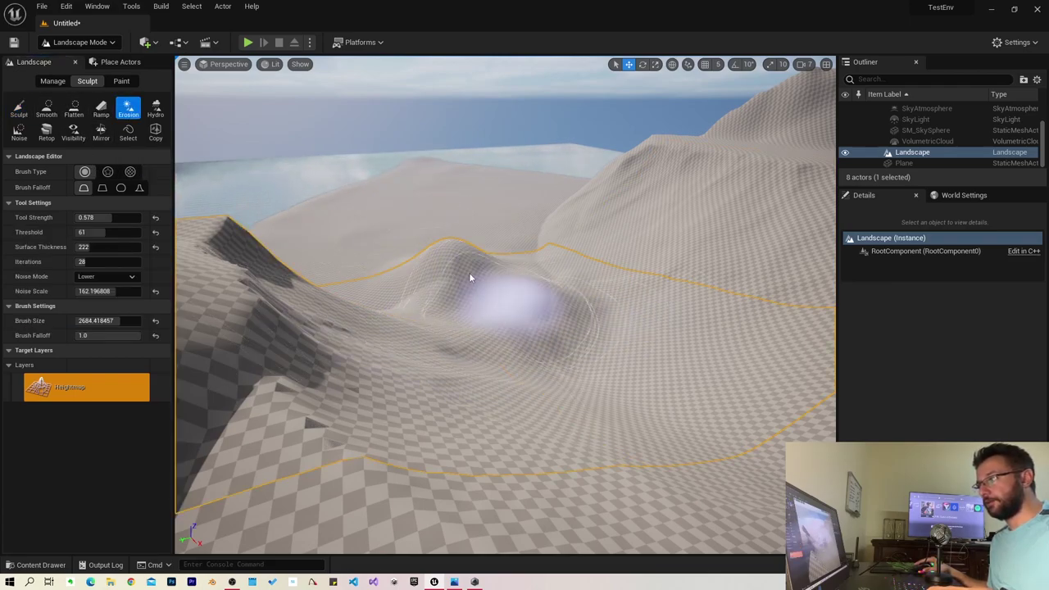
left_click_drag(471, 279, 451, 257)
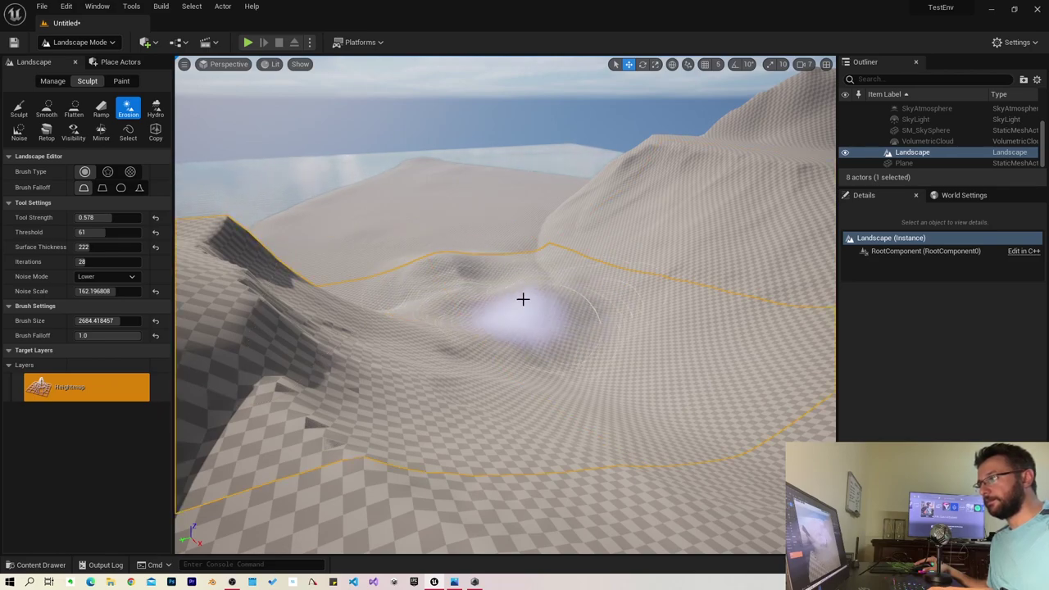
left_click_drag(462, 284, 541, 312)
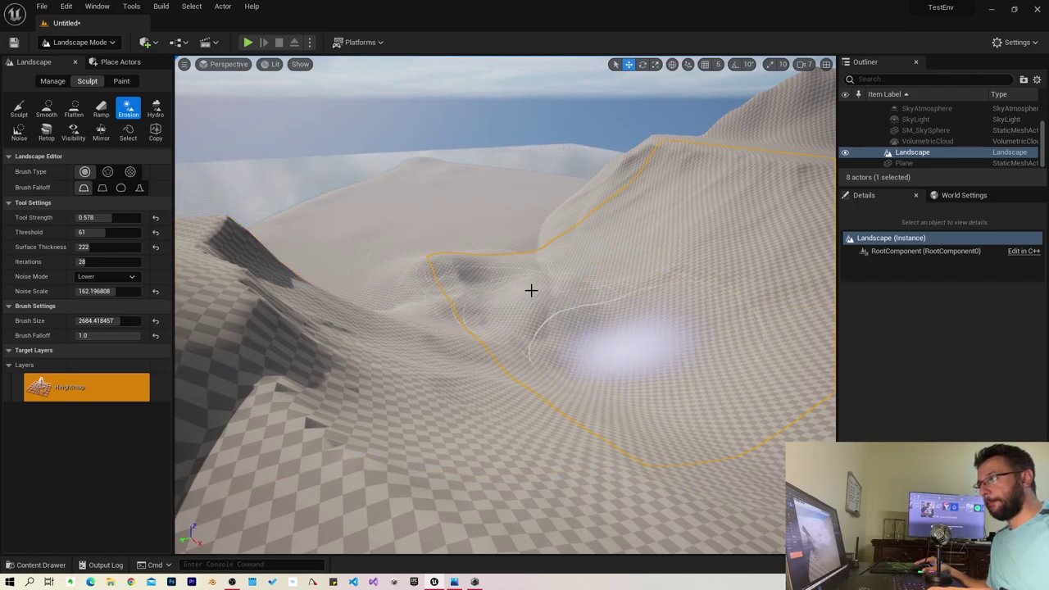
Smooth the dark crease and the floor of the basin
left_click(47, 108)
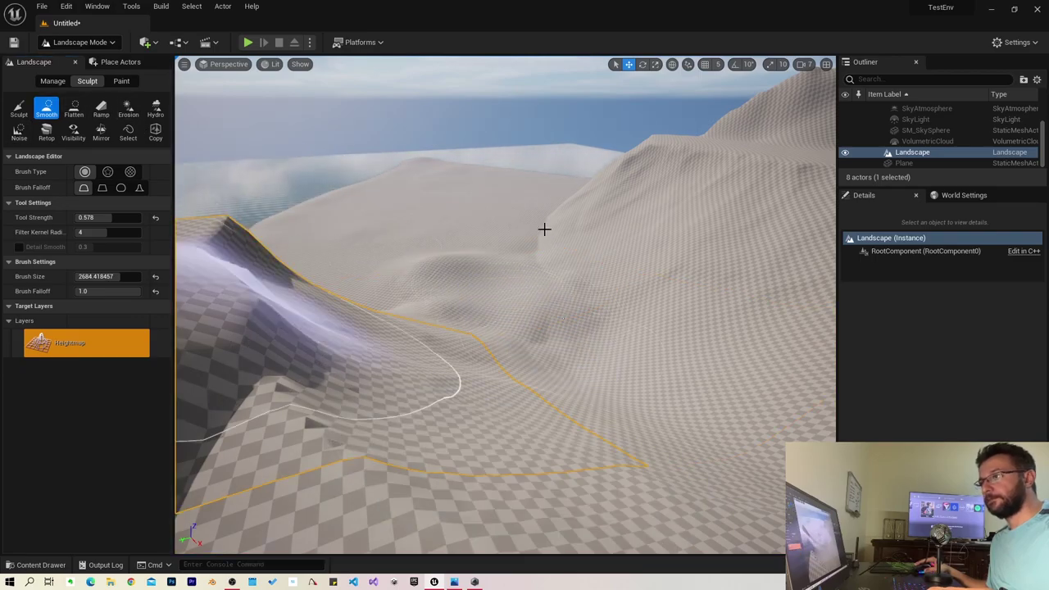
mouse_move(543, 227)
right_mouse_down()
mouse_move(574, 246)
mouse_move(303, 321)
right_mouse_up()
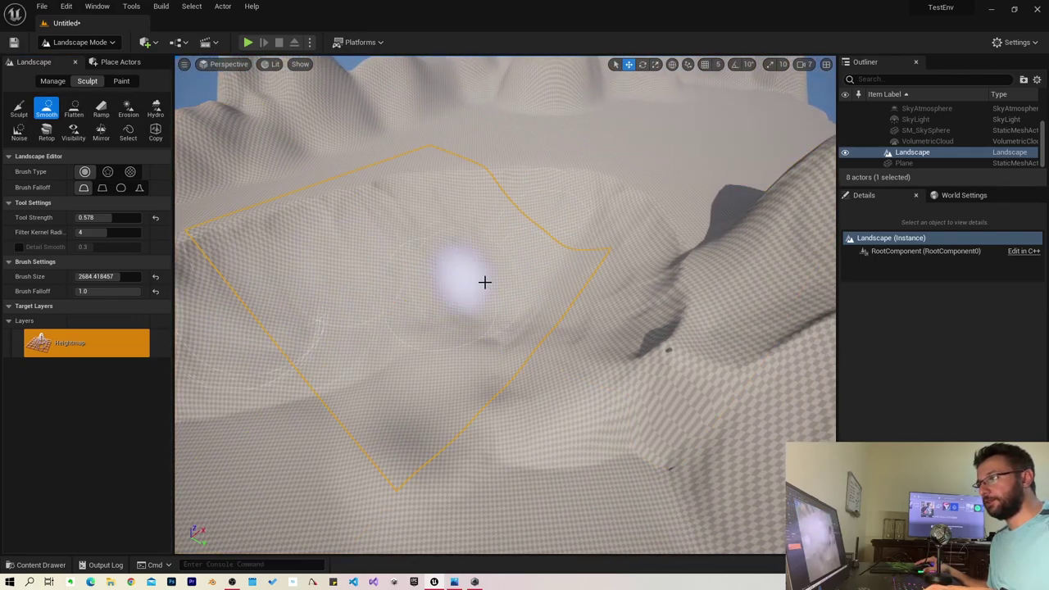
mouse_move(272, 353)
left_mouse_down()
mouse_move(293, 321)
mouse_move(343, 483)
mouse_move(391, 270)
mouse_move(544, 369)
left_mouse_up()
mouse_move(544, 370)
right_mouse_down()
mouse_move(522, 314)
mouse_move(524, 344)
right_mouse_up()
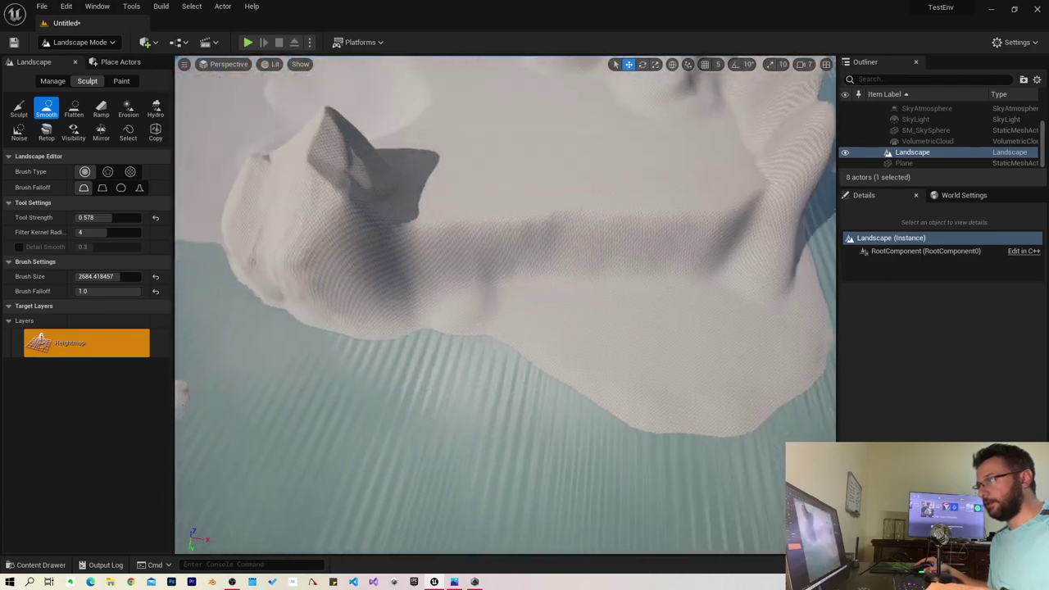
Flatten a level pad on the landscape
right_click_drag(333, 263, 333, 263)
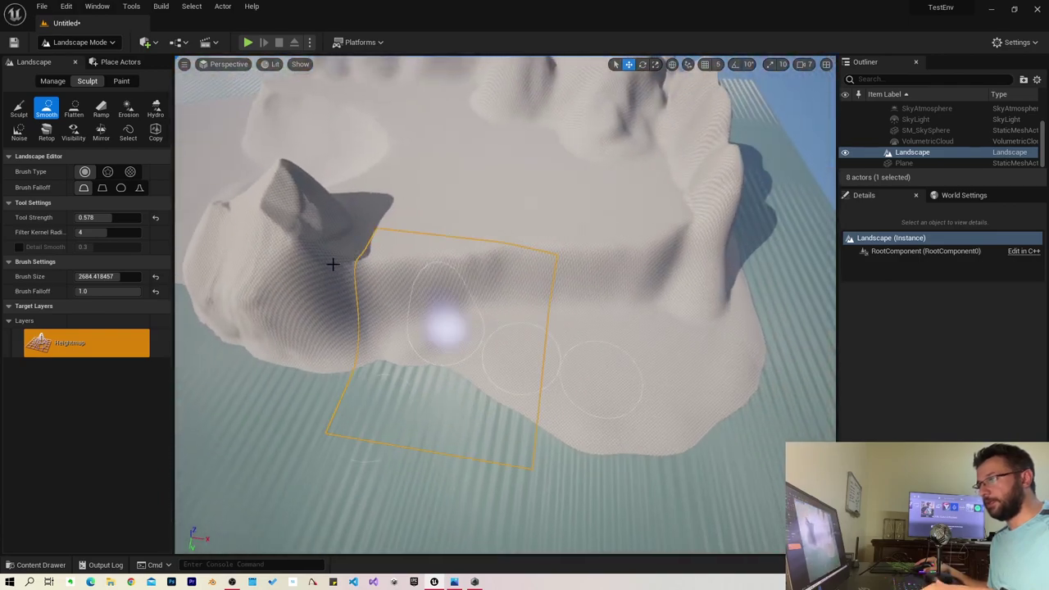
left_click(76, 114)
left_click_drag(471, 309, 575, 330)
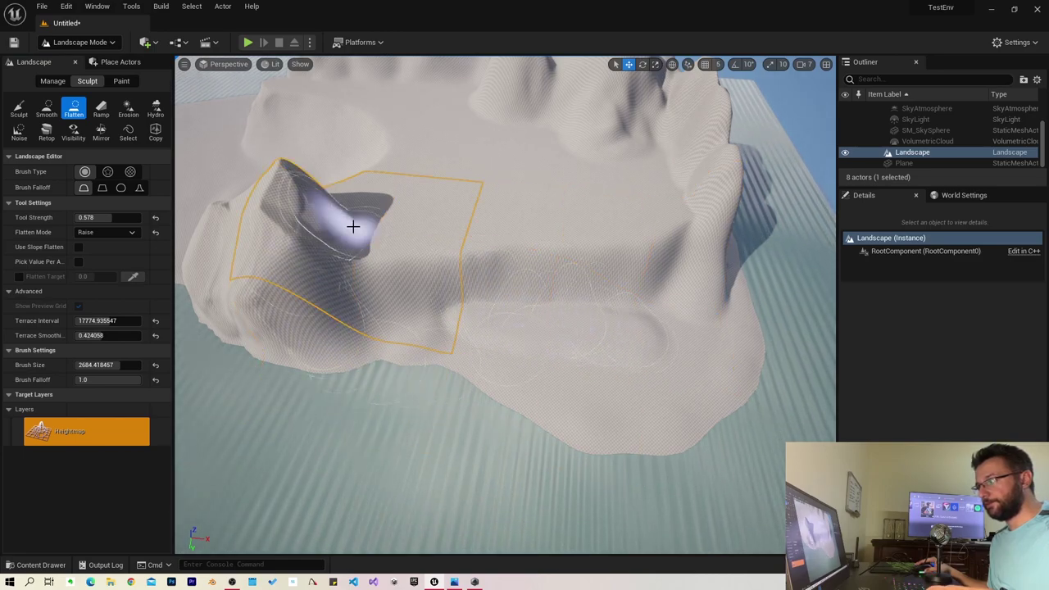
right_click_drag(353, 227, 369, 363)
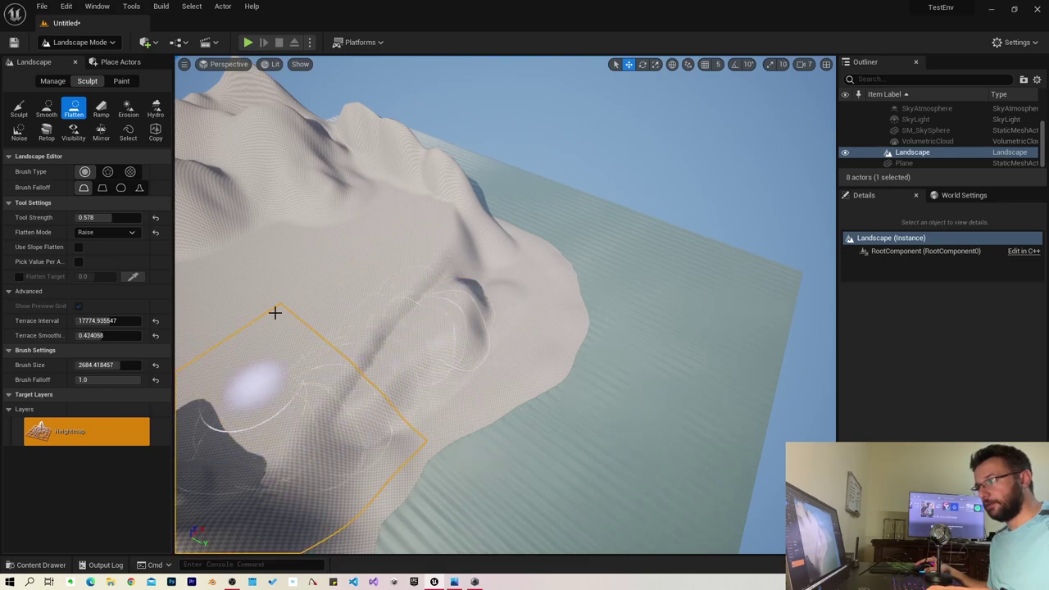
right_click_drag(274, 313, 373, 408)
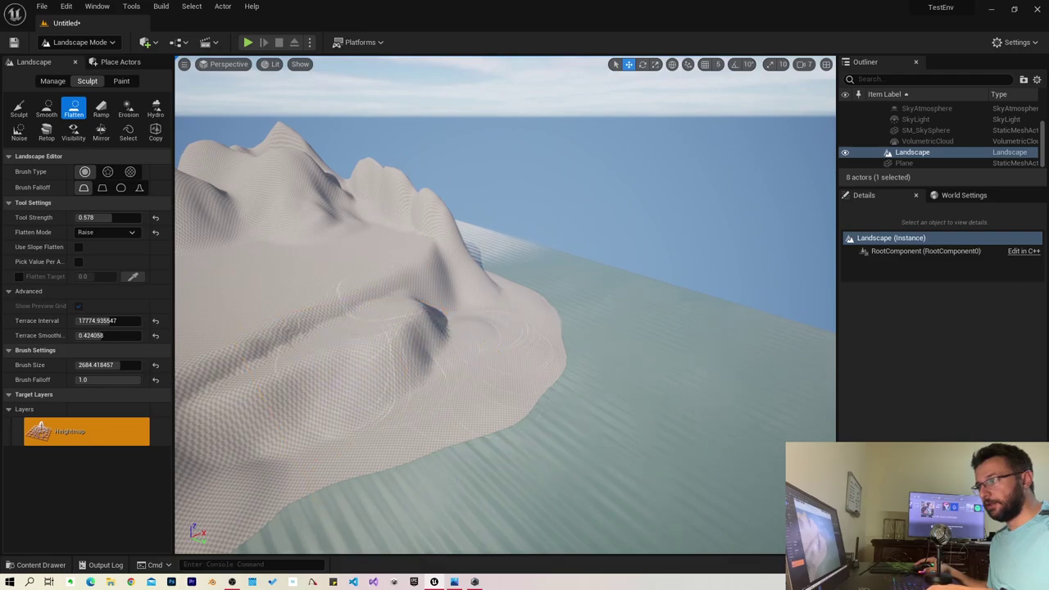
right_click_drag(434, 344, 492, 352)
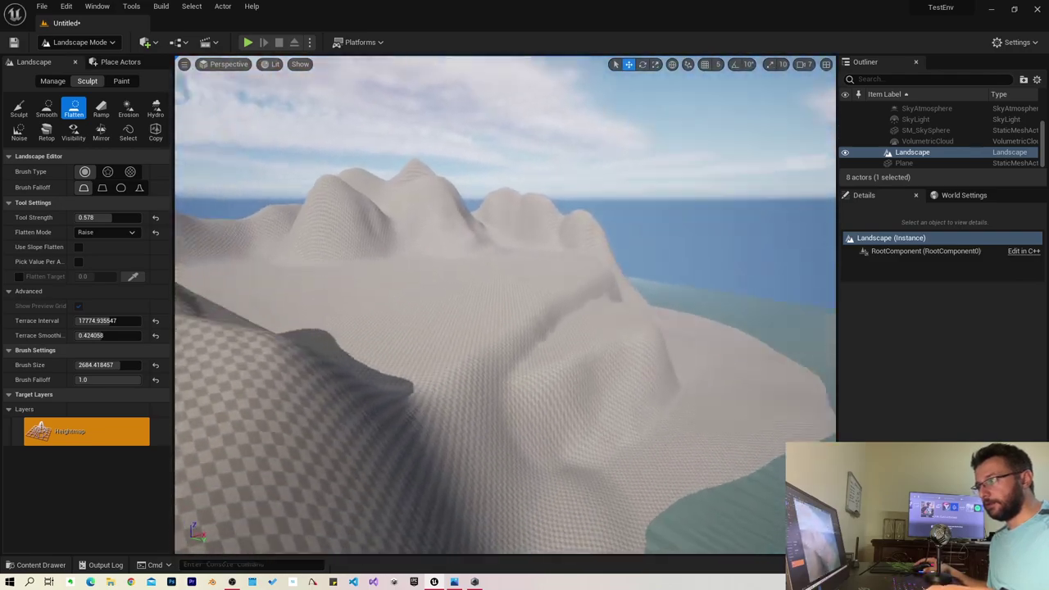
right_click_drag(243, 243, 246, 246)
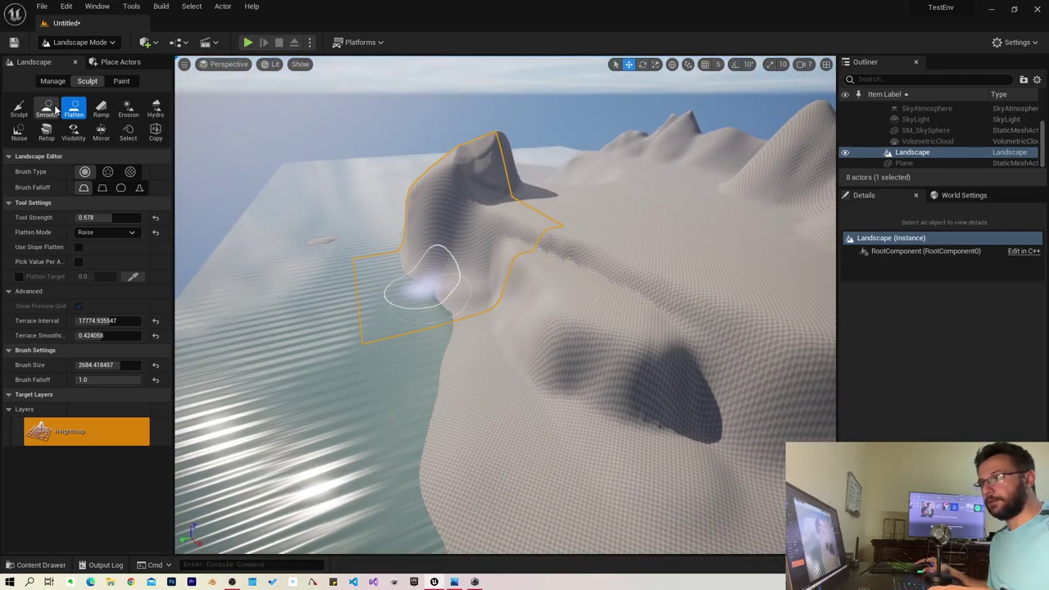
Smooth out the dark depression in the landscape
left_click(49, 109)
left_click_drag(637, 323, 673, 408)
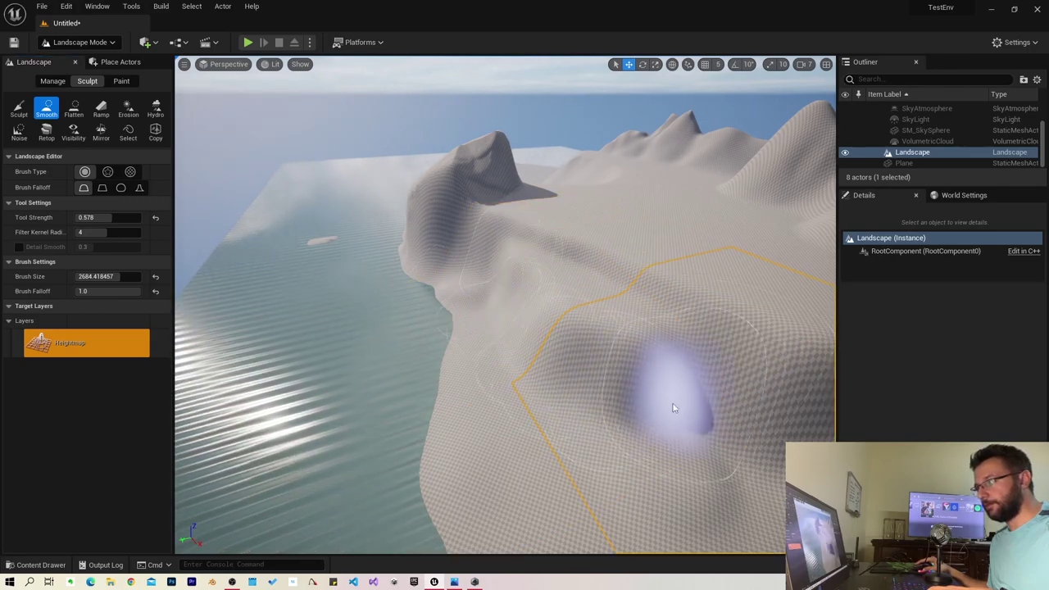
right_click_drag(368, 246, 414, 250)
Erode the central ridge to give it a carved look
left_click(128, 109)
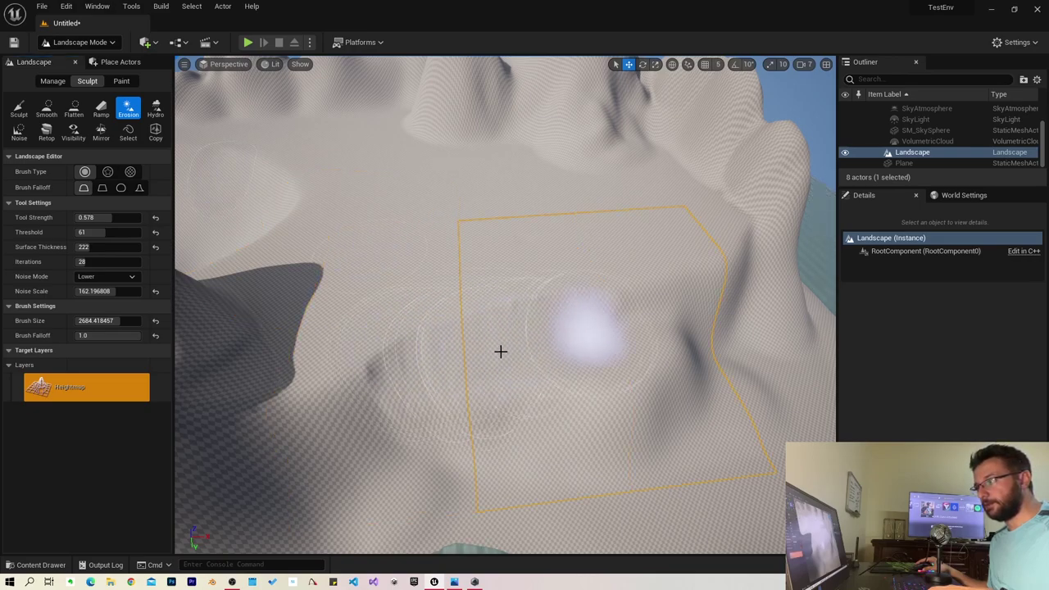
right_click_drag(462, 315, 540, 384)
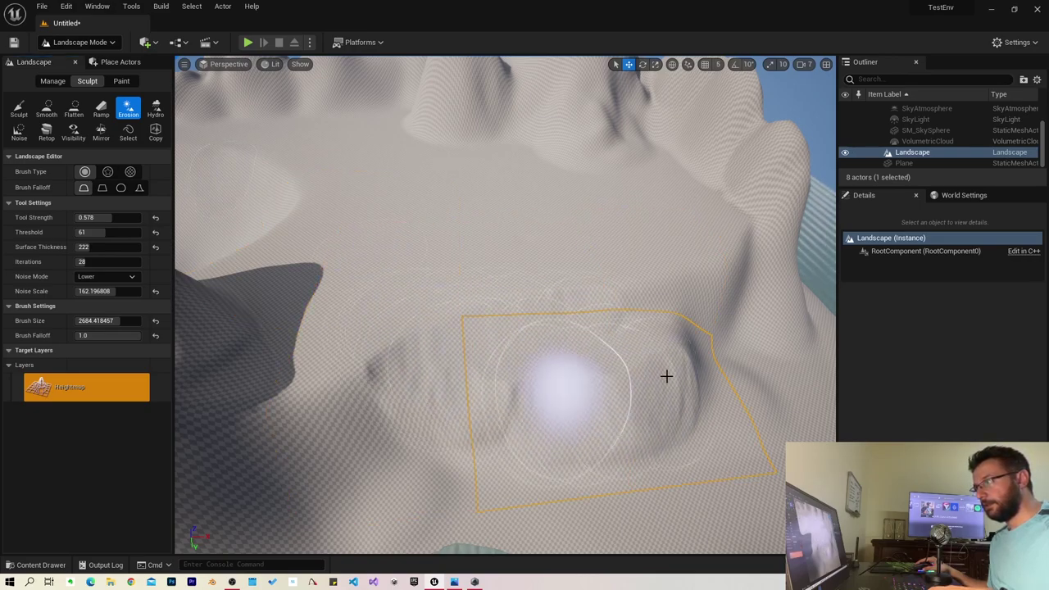
mouse_move(540, 384)
left_mouse_down()
mouse_move(456, 364)
mouse_move(556, 425)
mouse_move(495, 354)
mouse_move(560, 372)
mouse_move(486, 354)
left_mouse_up()
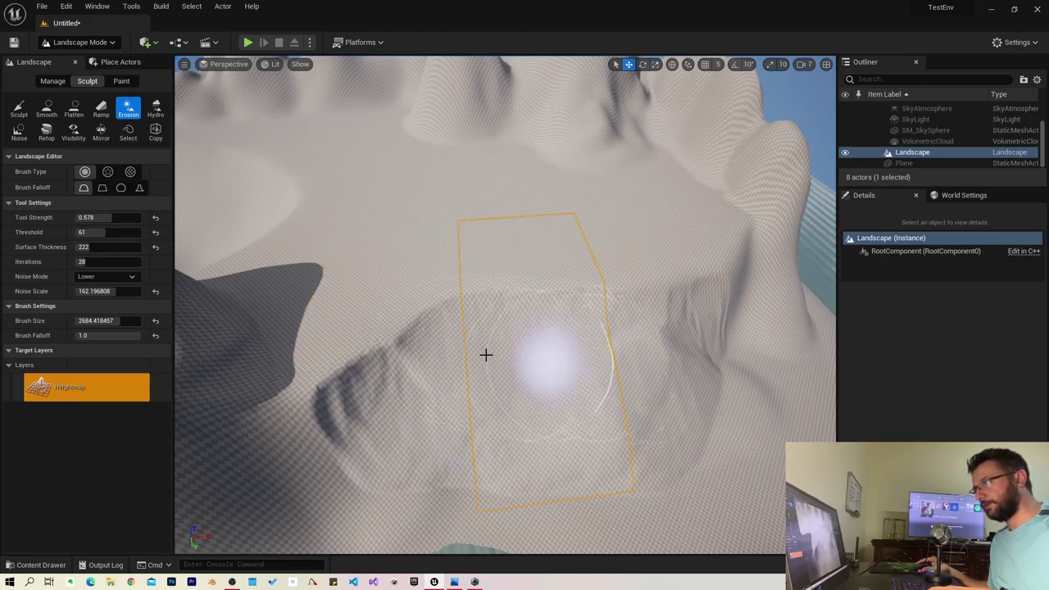
mouse_move(586, 349)
left_mouse_down()
mouse_move(630, 356)
mouse_move(517, 373)
mouse_move(673, 337)
mouse_move(234, 339)
left_mouse_up()
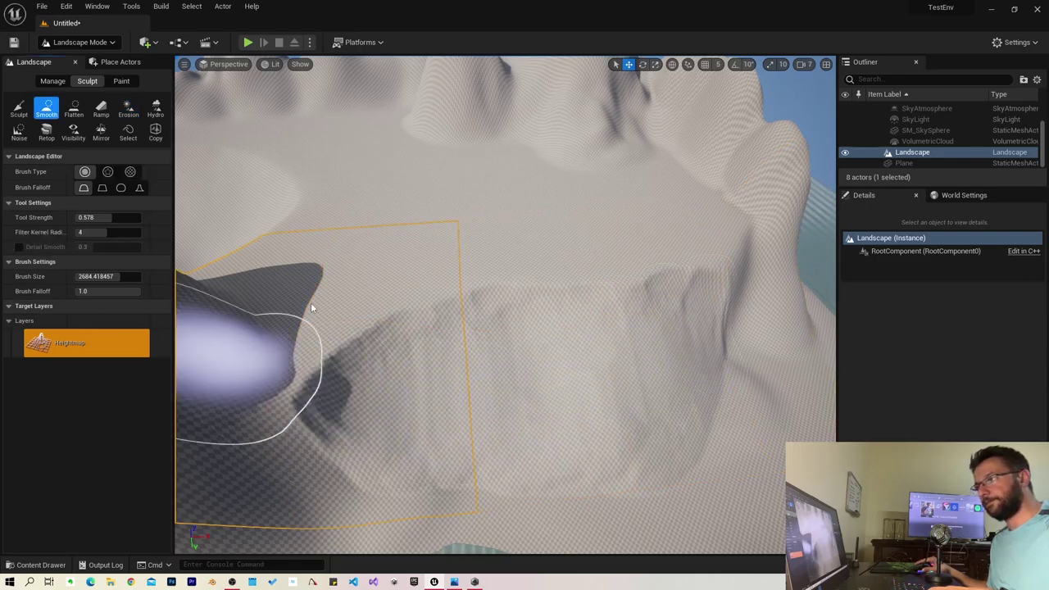
Smooth over the freshly eroded central terrain
left_click_drag(311, 303, 298, 410, "shift")
left_click_drag(684, 376, 617, 340)
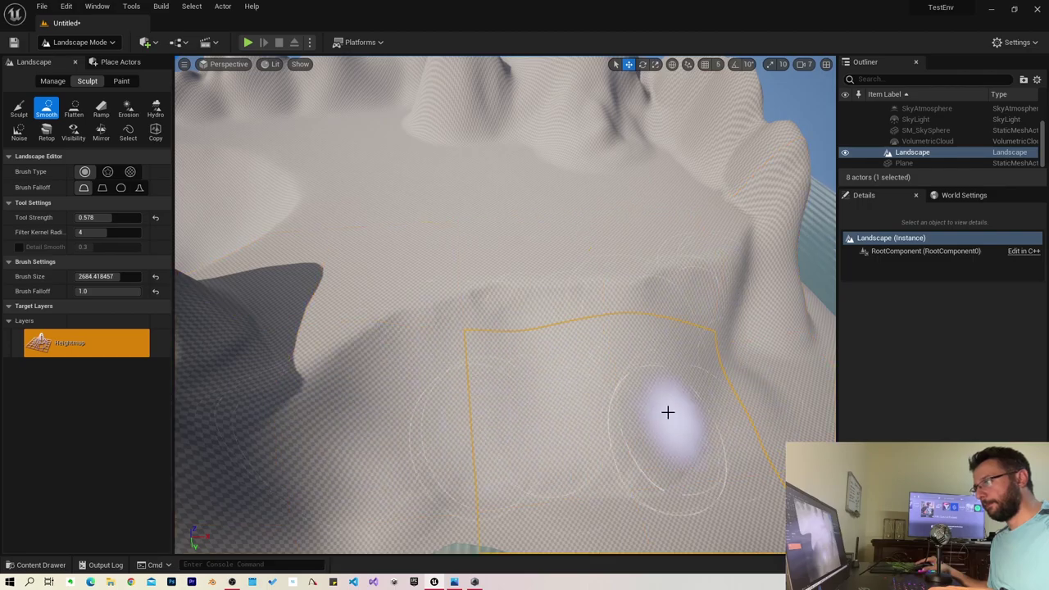
mouse_move(668, 413)
right_mouse_down()
mouse_move(574, 393)
mouse_move(299, 190)
right_mouse_up()
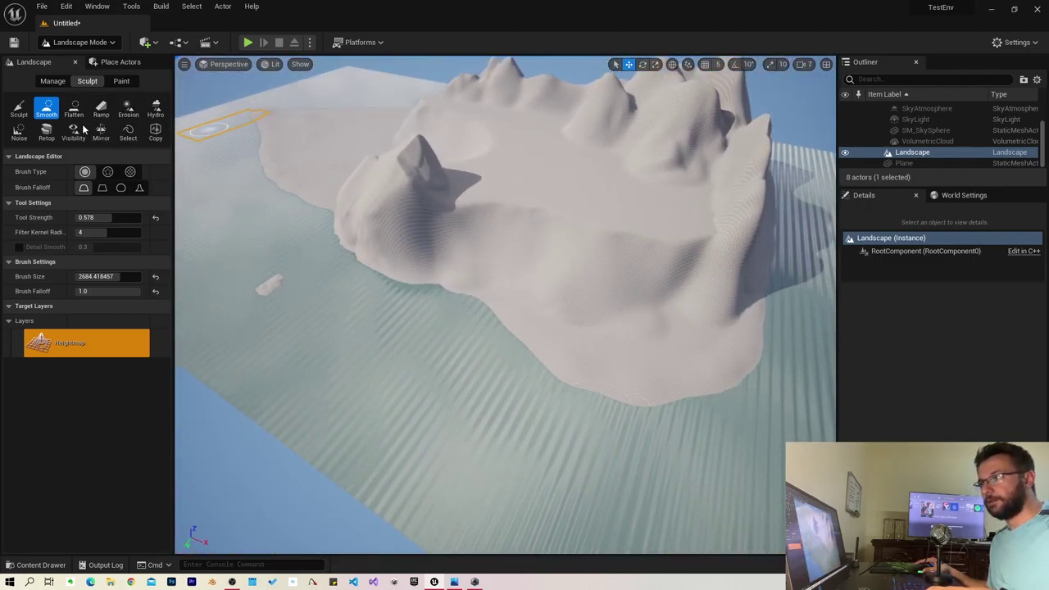
Select the Noise tool and lower its Tool Strength to 0.074
left_click(19, 133)
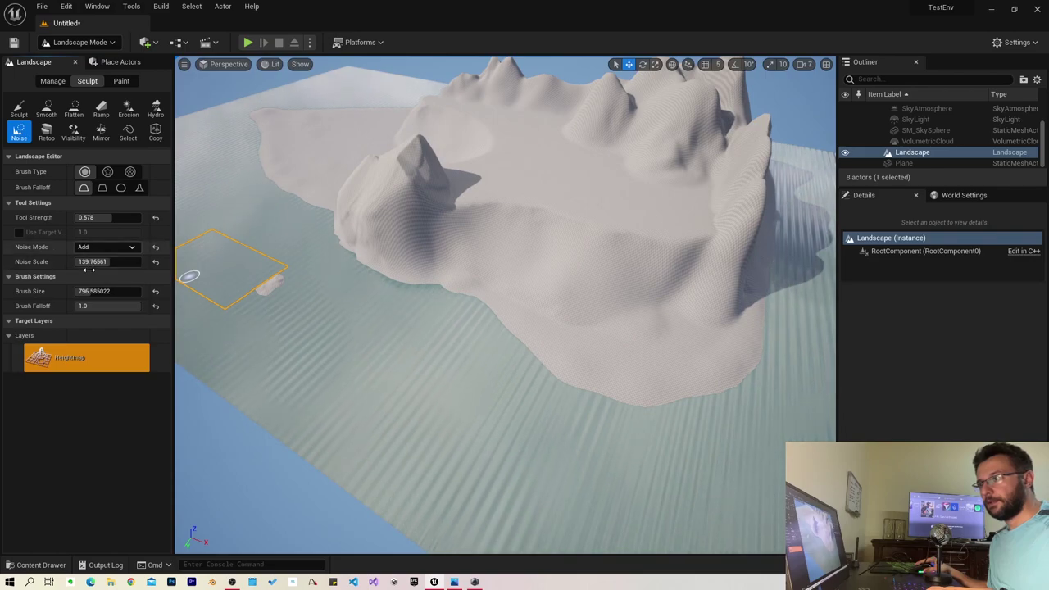
left_click(90, 217)
type("0.074")
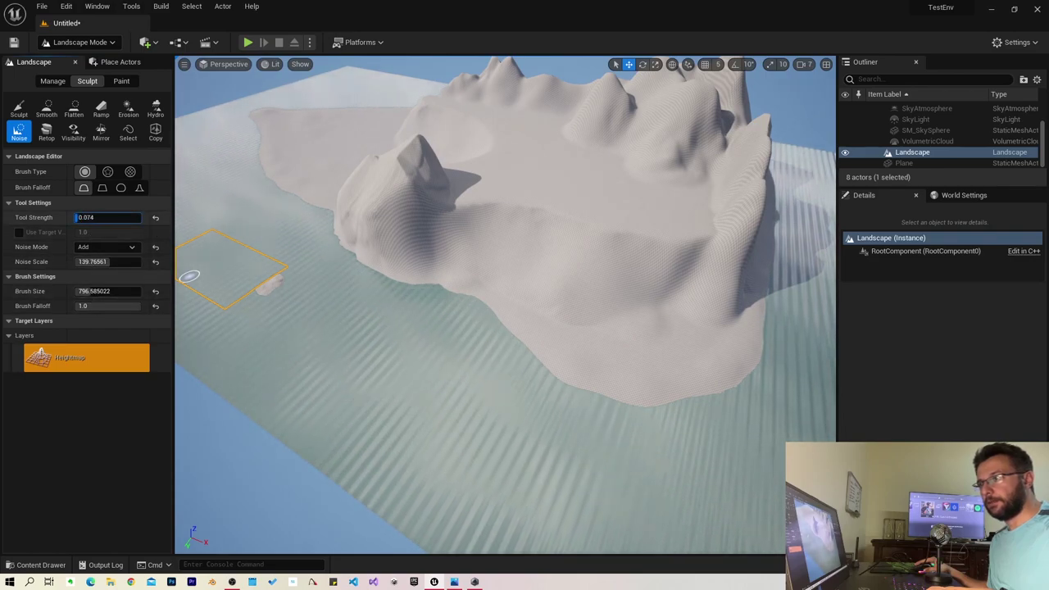
type("0.05")
key("Return")
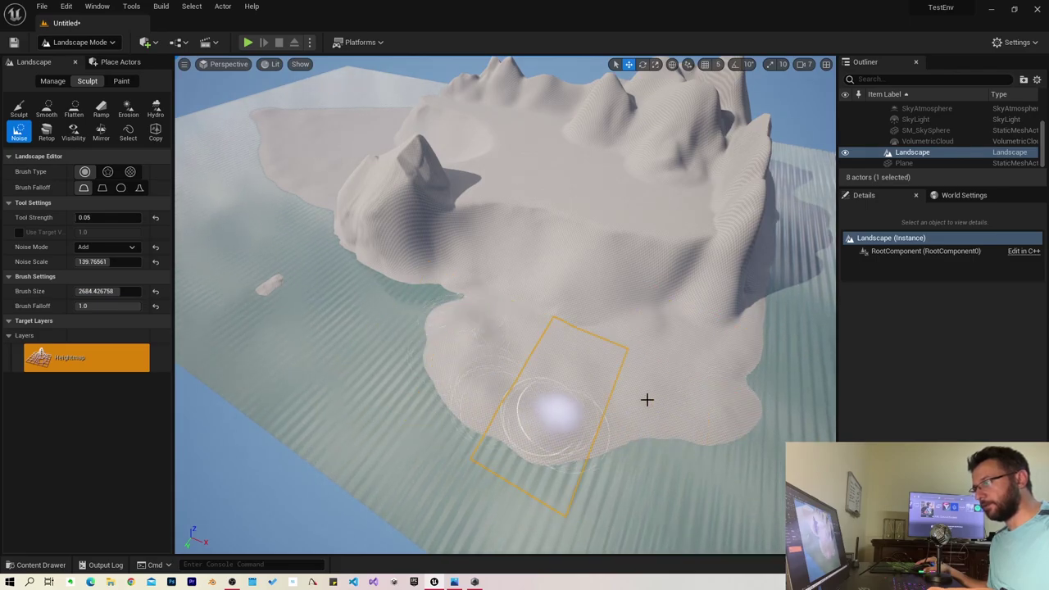
Lightly smooth the island's lower shore with the Smooth tool
right_click_drag(564, 423, 524, 344)
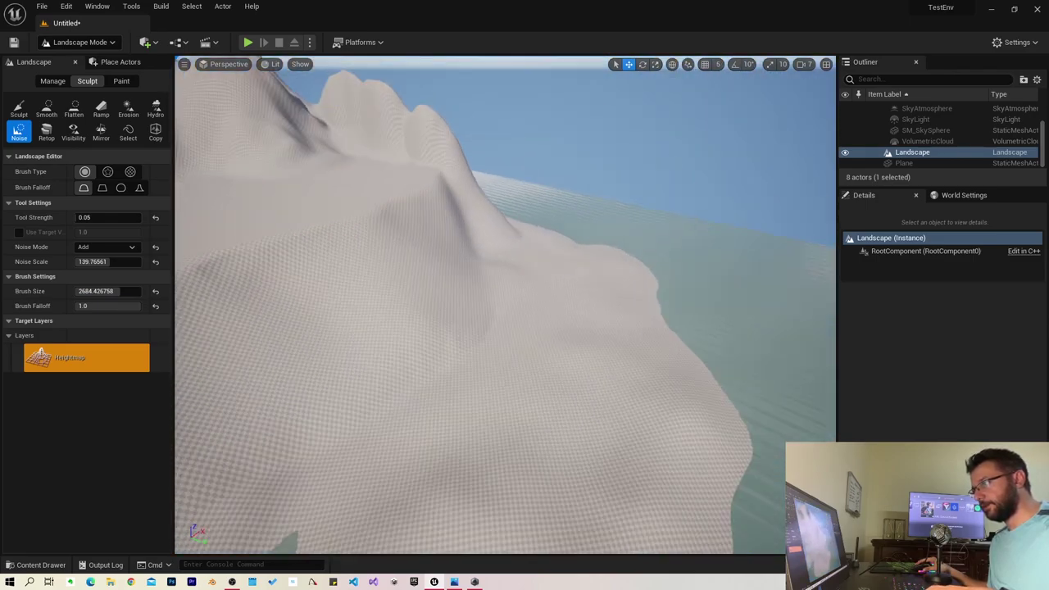
scroll(402, 398, "down", 3)
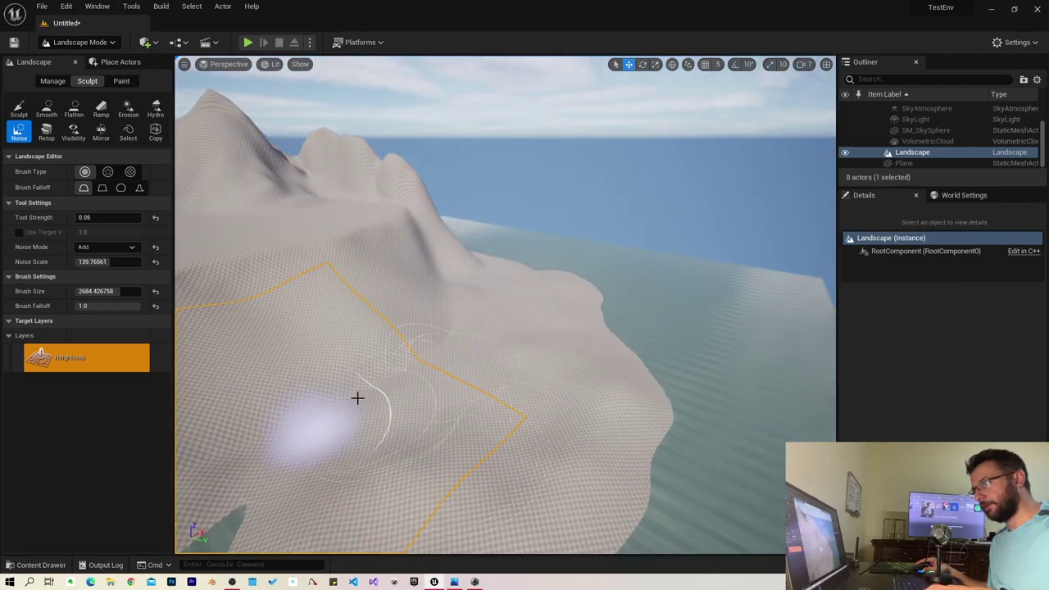
right_click_drag(443, 344, 312, 344)
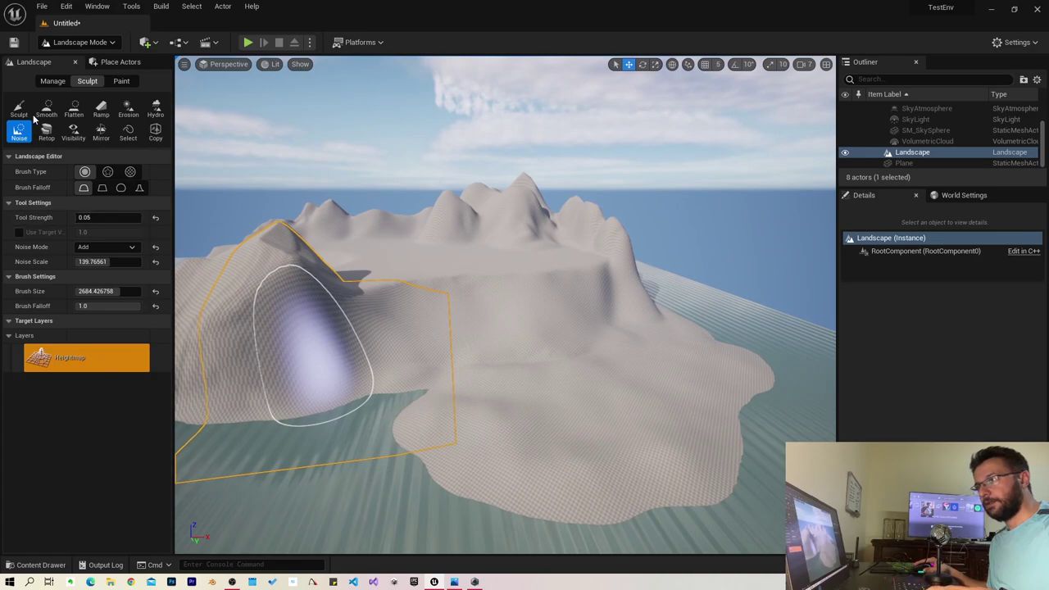
left_click(46, 109)
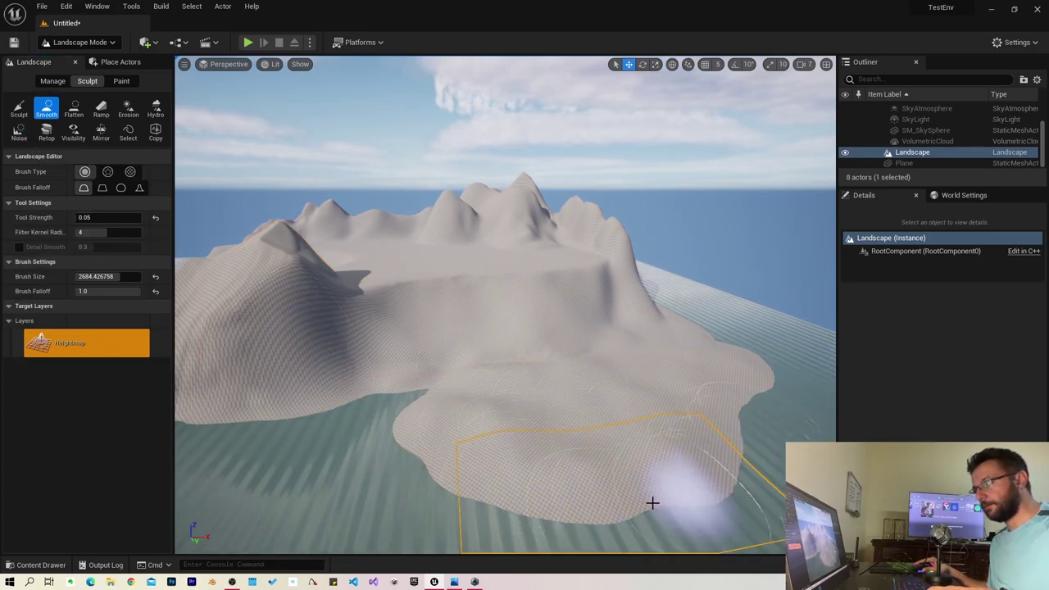
left_click_drag(653, 495, 711, 405)
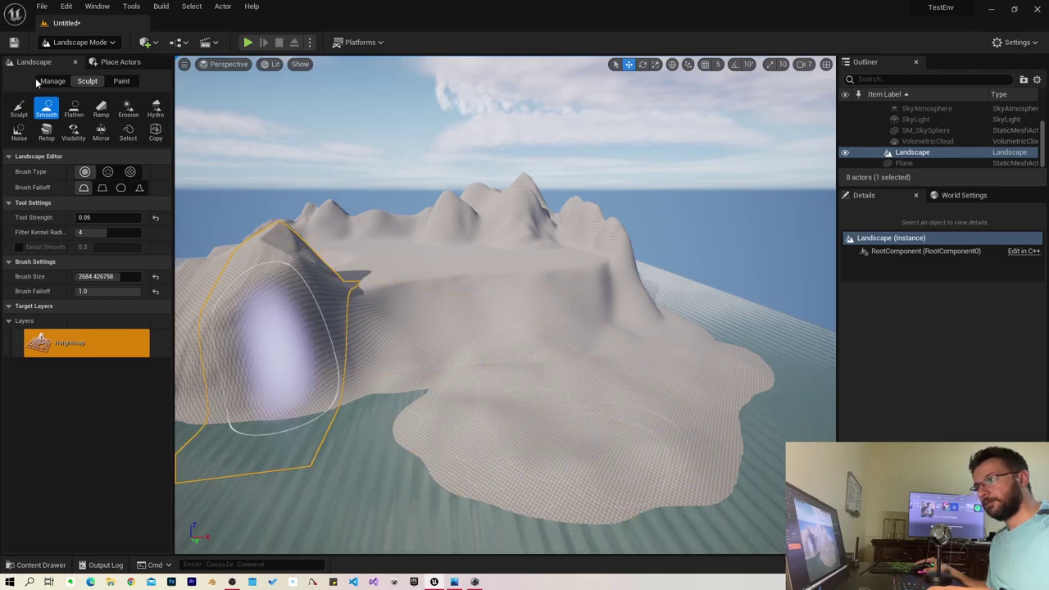
Set the Flatten tool's Flatten Mode to Lower
left_click(74, 108)
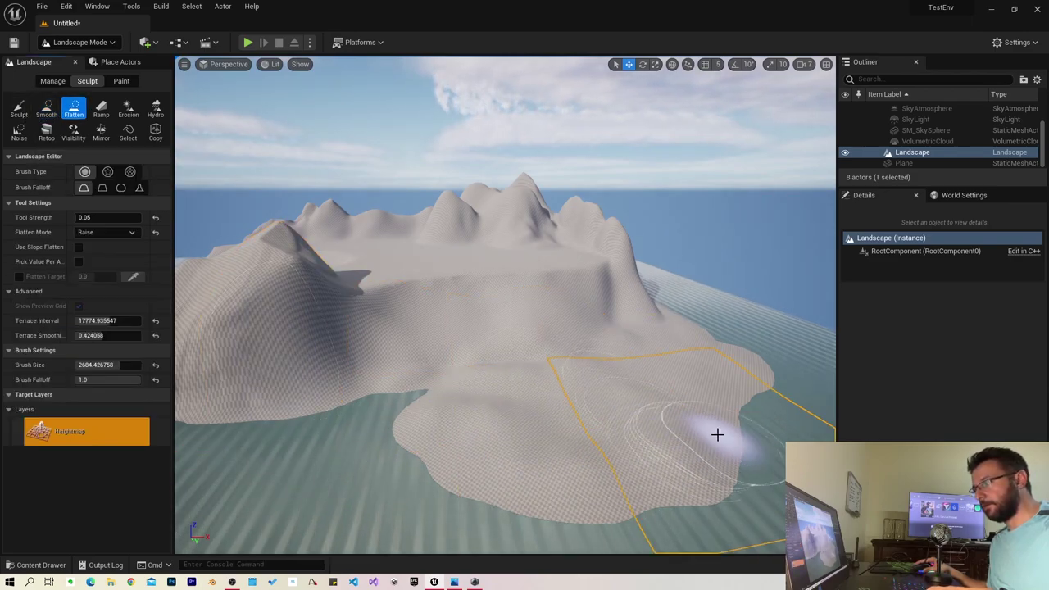
left_click(106, 232)
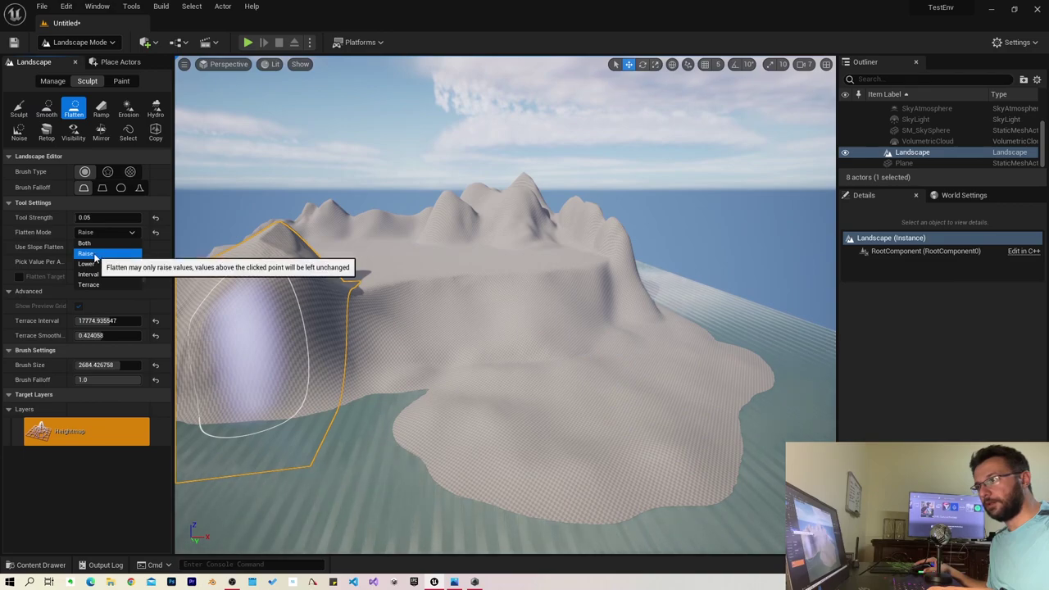
left_click(95, 265)
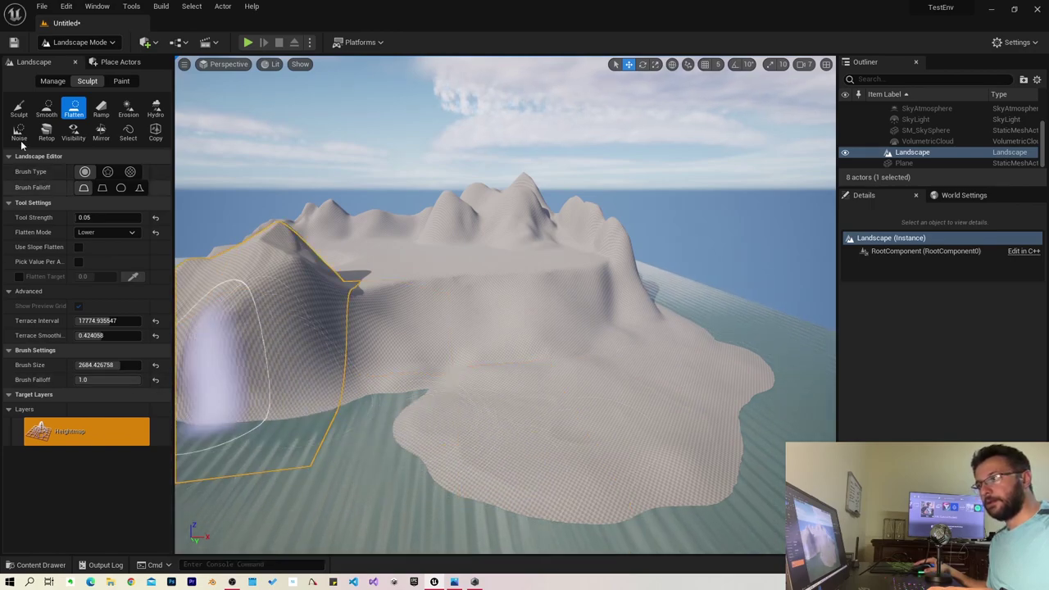
Smooth the lower plain and island edge, then compare with the hand-drawn sketch
left_click(46, 109)
left_click_drag(541, 418, 692, 392)
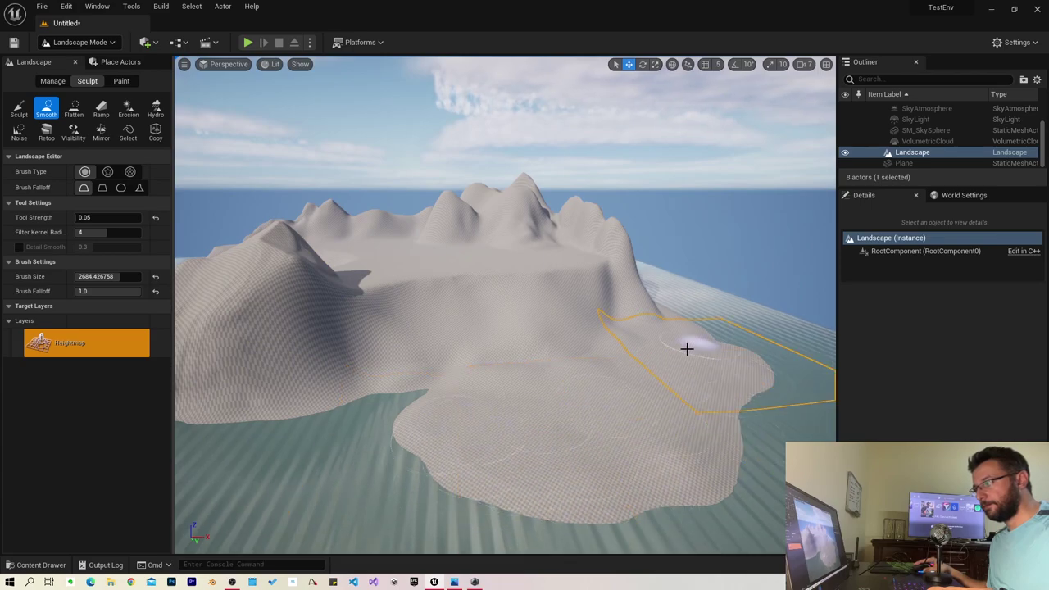
right_click_drag(694, 392, 621, 353)
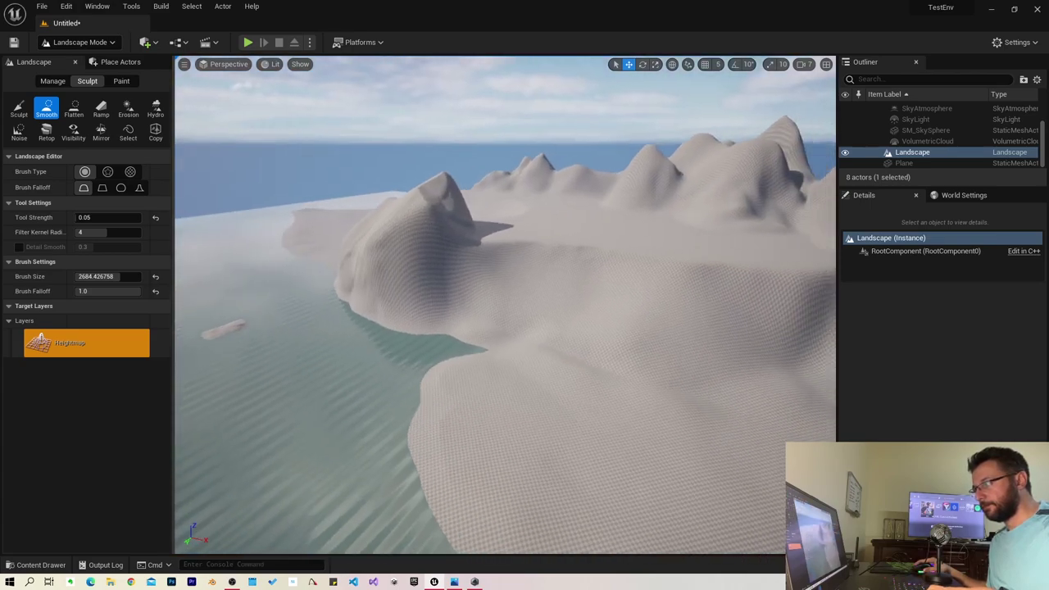
mouse_move(621, 353)
left_mouse_down()
mouse_move(693, 475)
mouse_move(680, 314)
left_mouse_up()
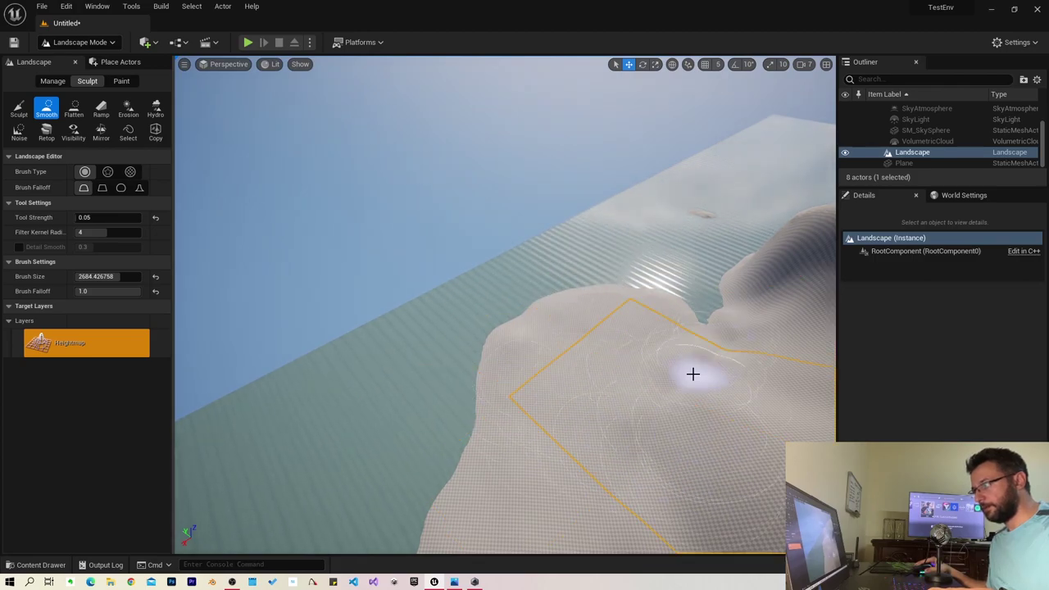
mouse_move(680, 314)
right_mouse_down()
mouse_move(679, 246)
mouse_move(679, 296)
mouse_move(427, 251)
right_mouse_up()
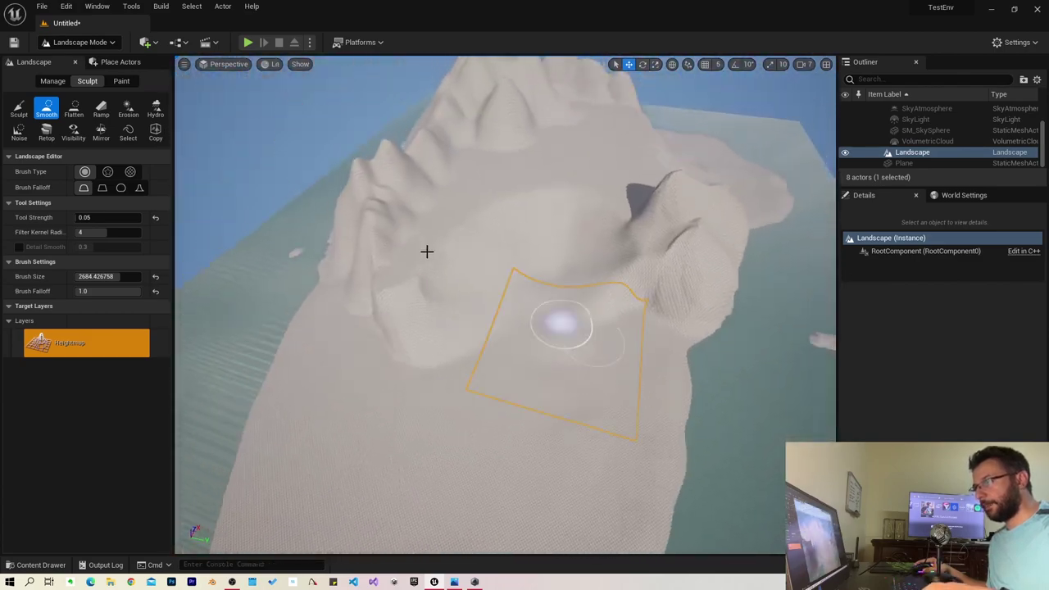
key("alt+Tab")
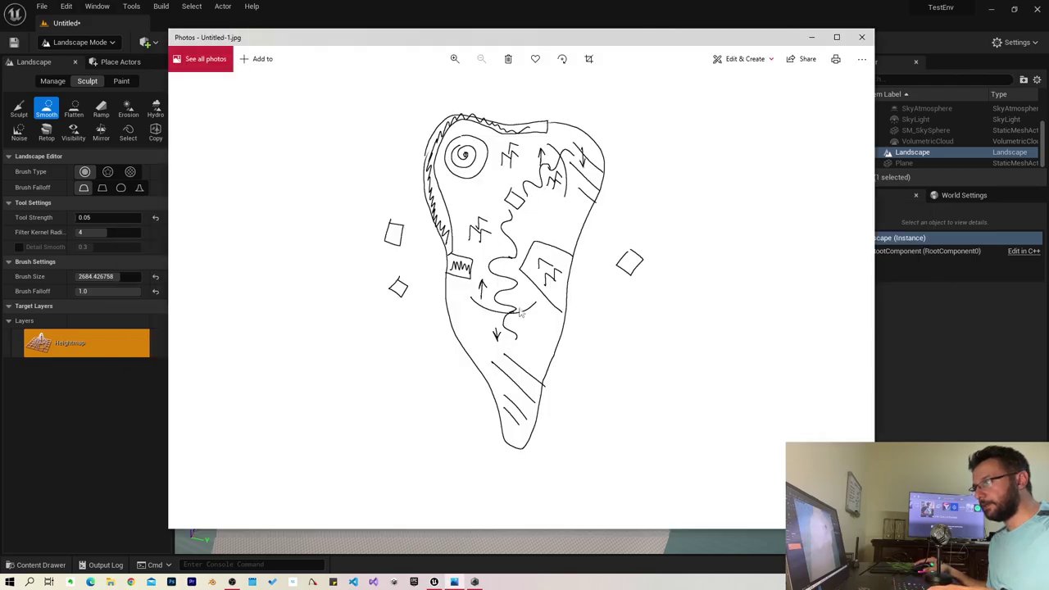
key("alt+Tab")
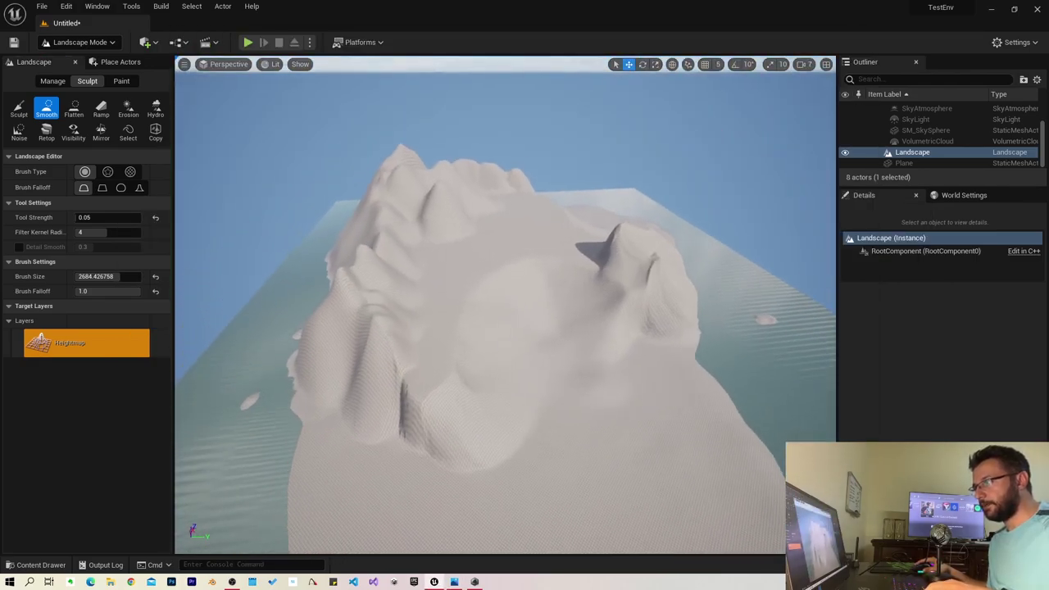
Tune the Flatten brush: smaller size, softer falloff, and strength 0.224
left_click(74, 109)
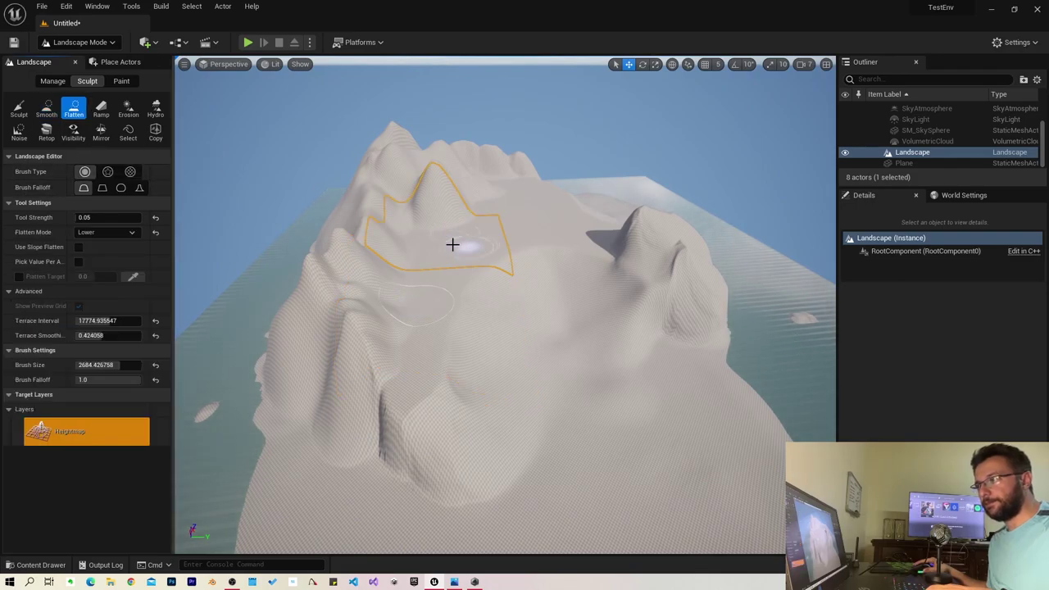
right_click_drag(452, 244, 459, 246)
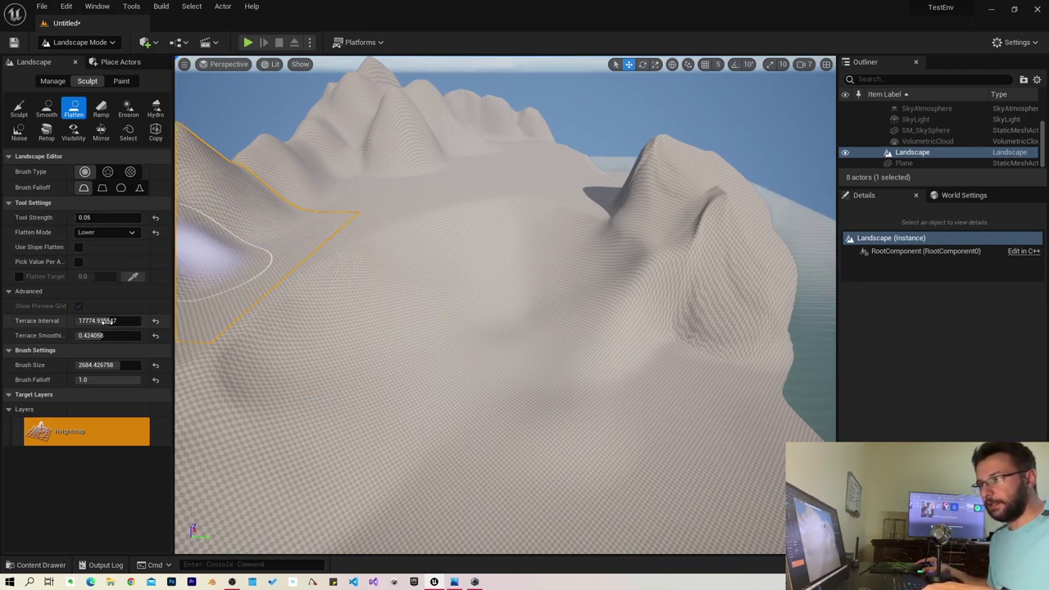
left_click_drag(105, 321, 82, 321)
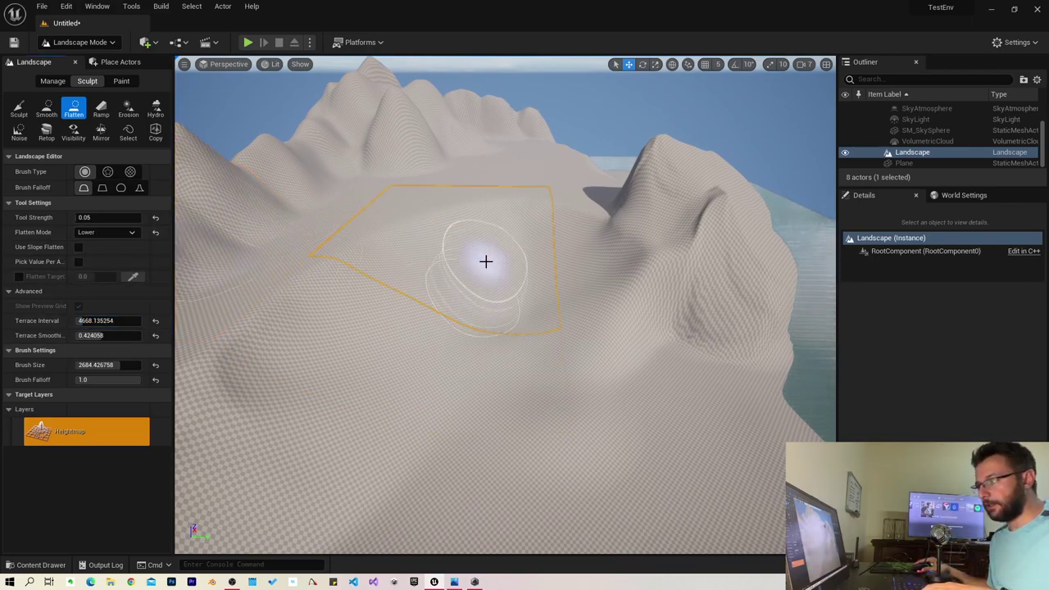
left_click(108, 380)
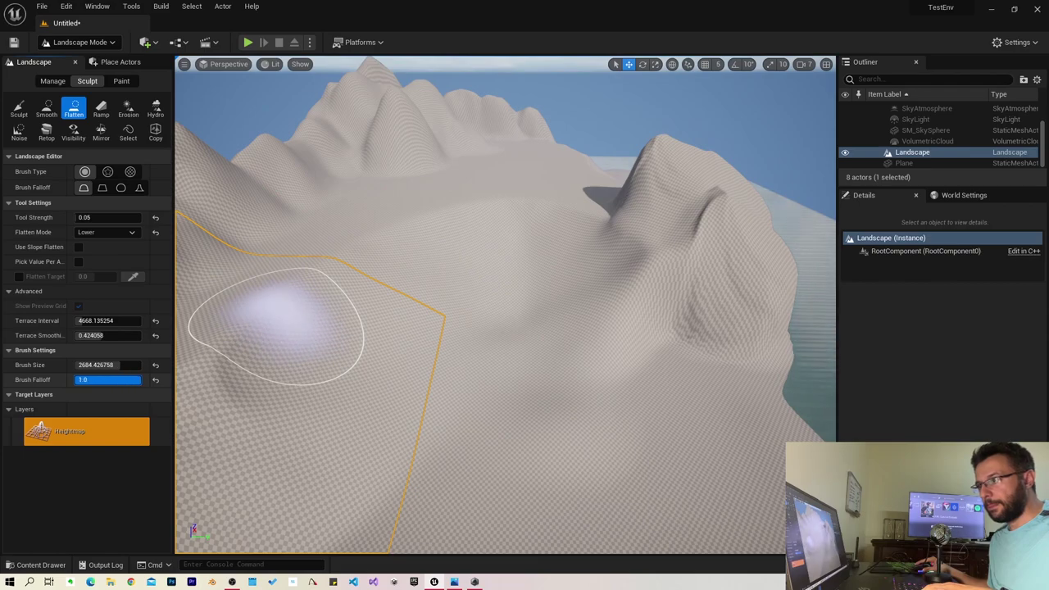
left_click_drag(108, 379, 129, 379)
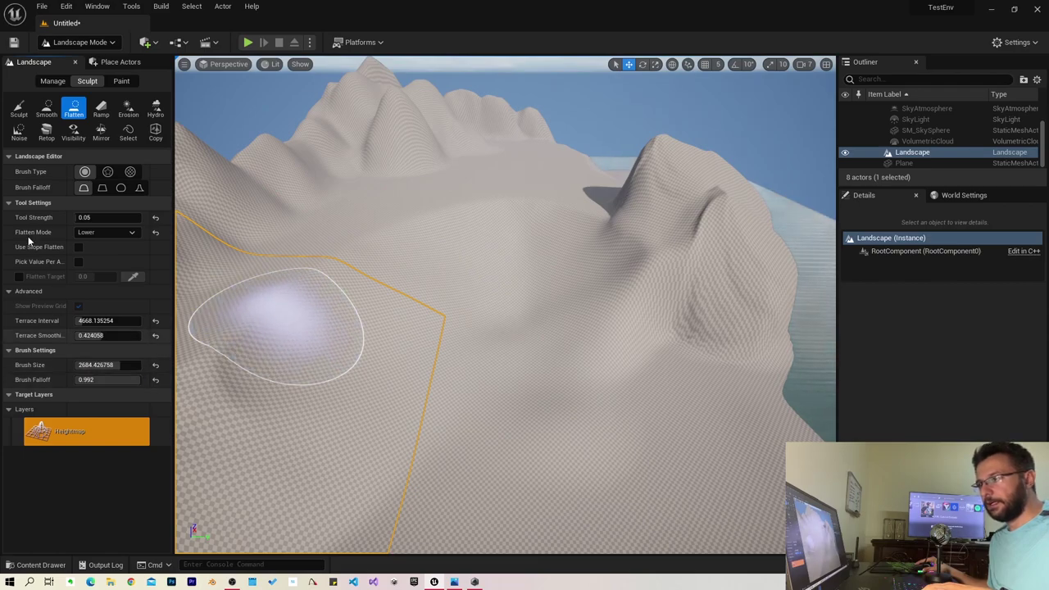
left_click_drag(106, 217, 89, 217)
mouse_move(485, 253)
right_mouse_down()
mouse_move(485, 230)
mouse_move(445, 281)
right_mouse_up()
key("bracketleft")
key("bracketleft")
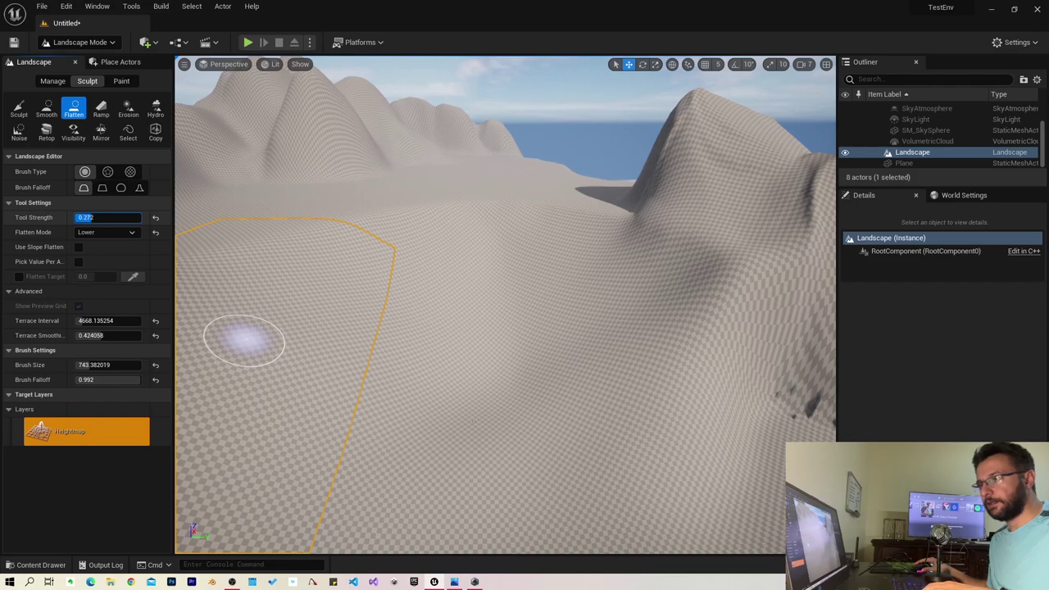
type("0.224")
key("Return")
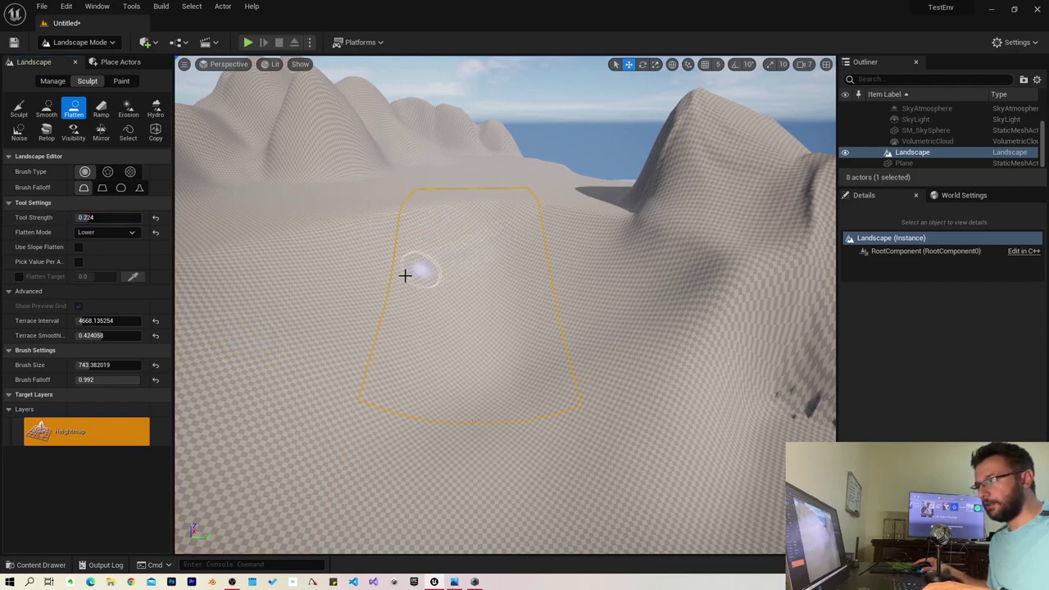
Switch the Flatten Mode from Lower to Raise
left_click(82, 232)
left_click(92, 256)
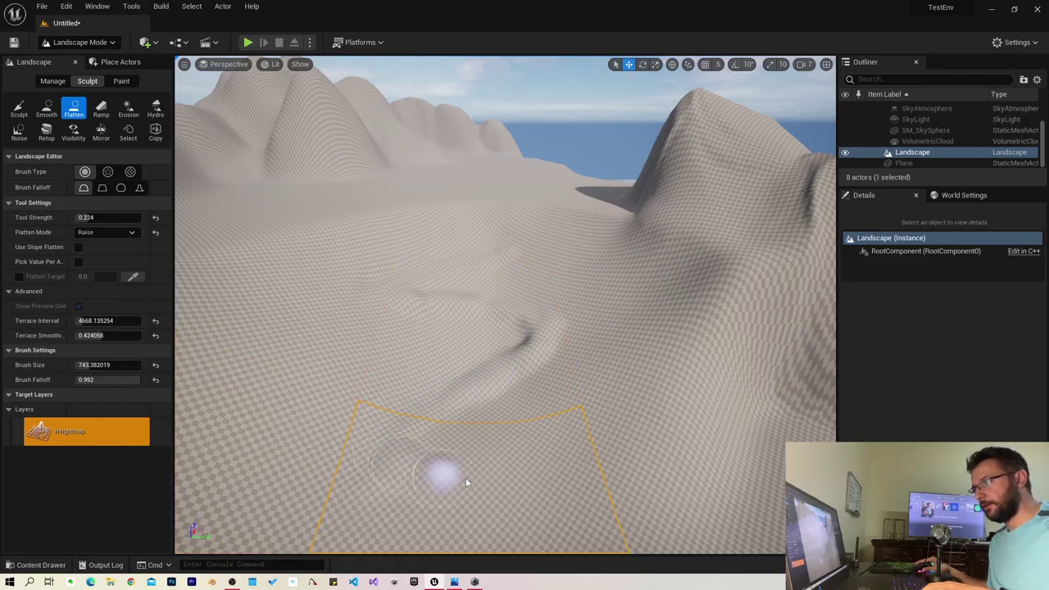
right_click_drag(618, 494, 456, 339)
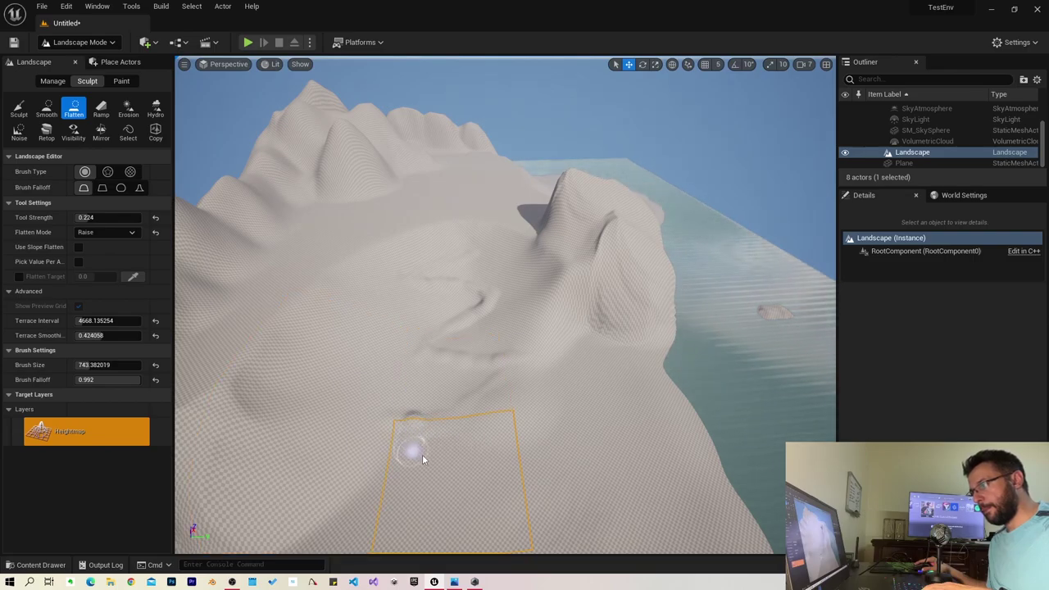
mouse_move(487, 476)
left_mouse_down("alt")
mouse_move(655, 467)
mouse_move(469, 329)
left_mouse_up("alt")
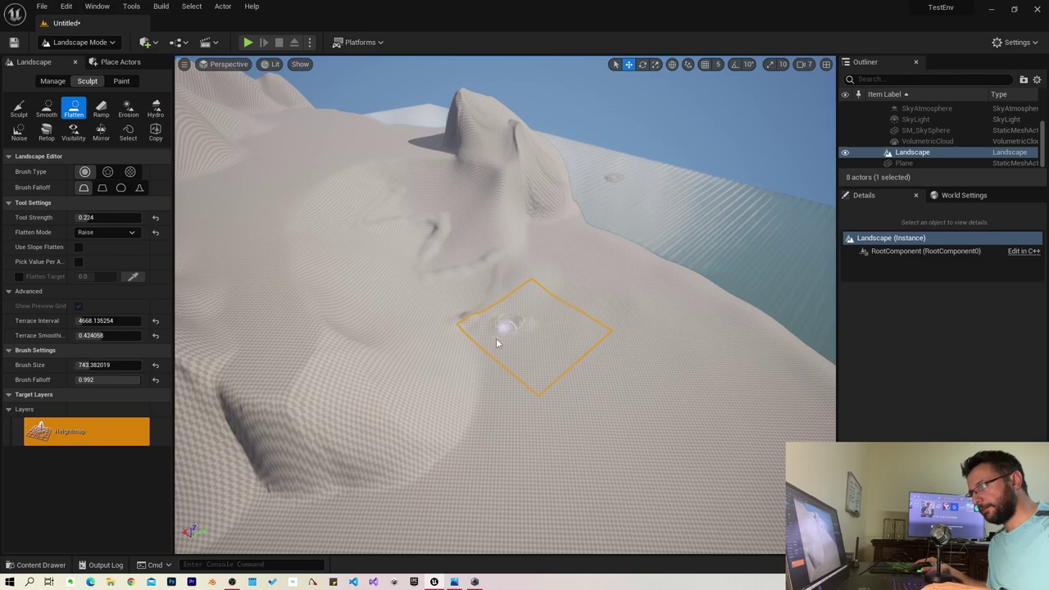
Level patches of the lower slope below the ridge into flat plateaus
left_click_drag(506, 323, 559, 305)
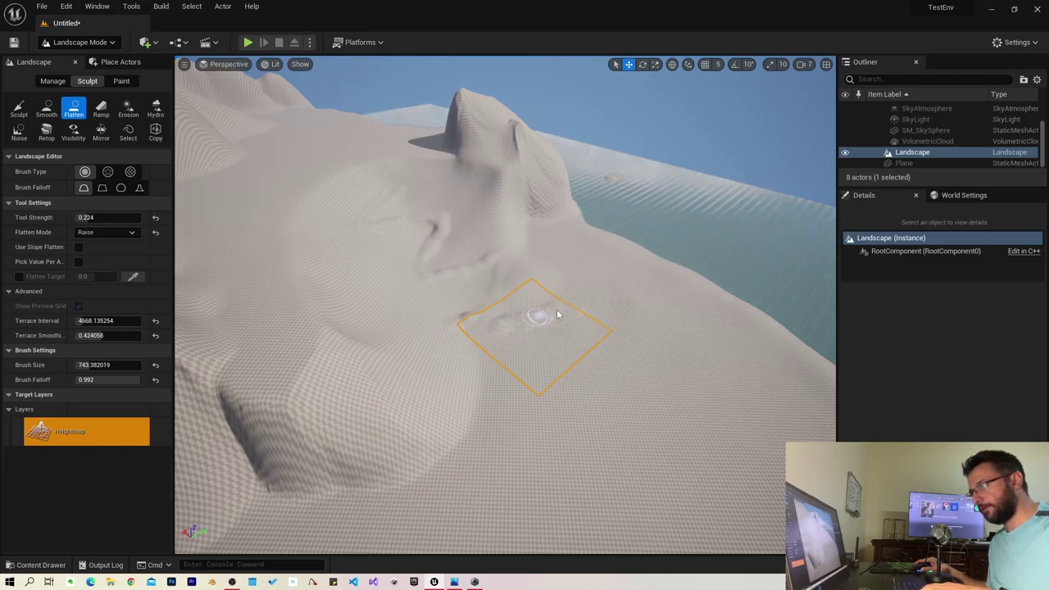
right_click_drag(574, 370, 696, 304)
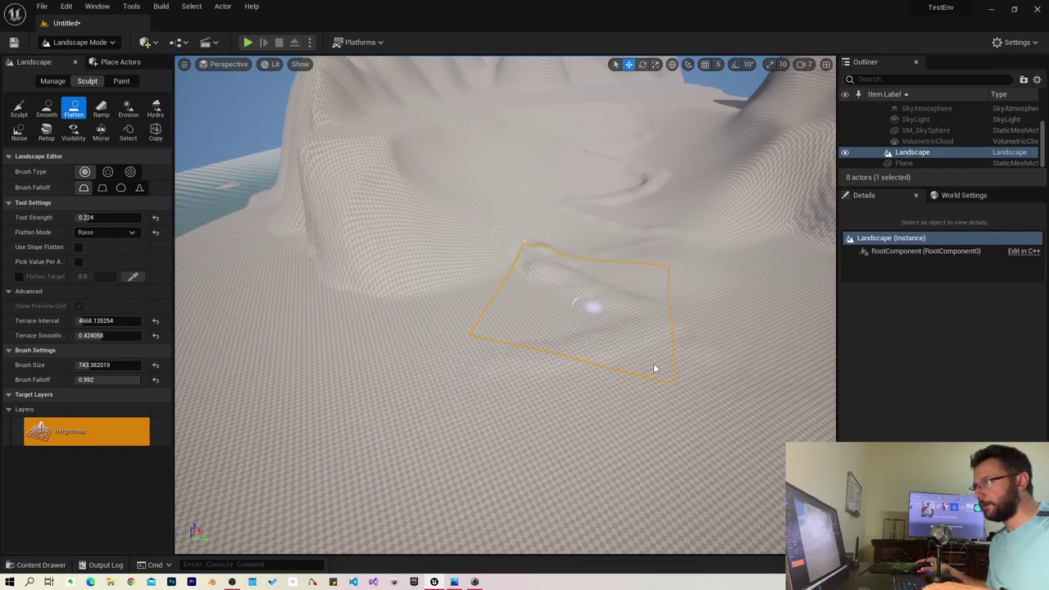
right_click_drag(515, 257, 511, 250)
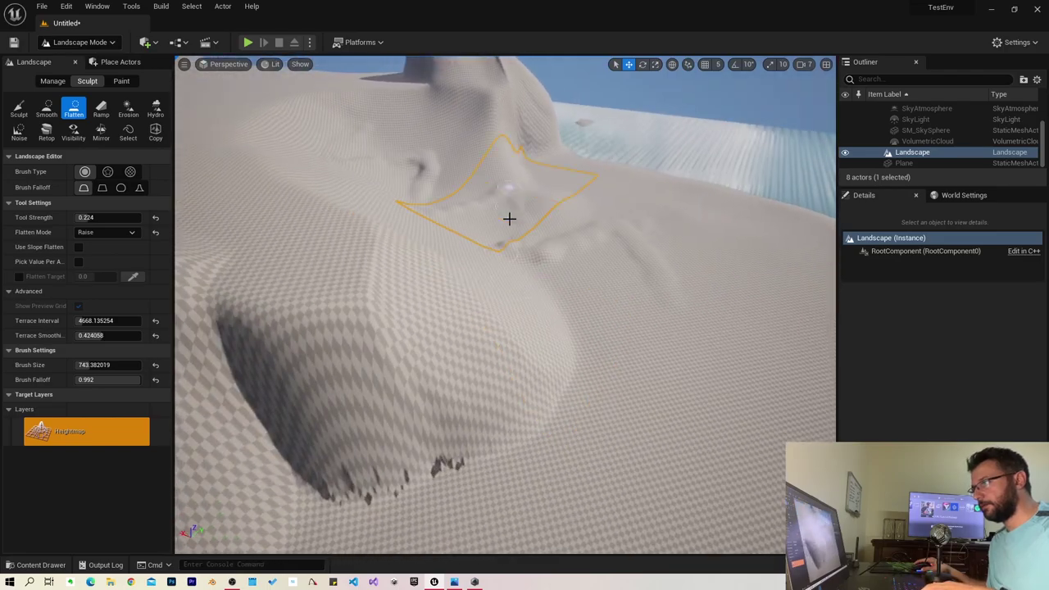
left_click_drag(511, 250, 531, 257)
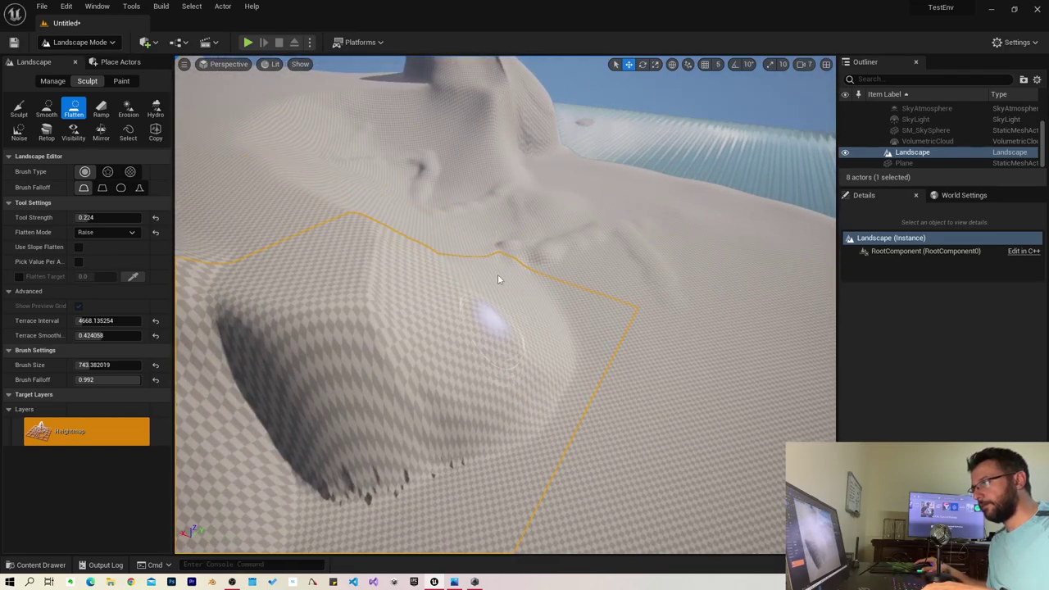
right_click_drag(602, 289, 476, 213)
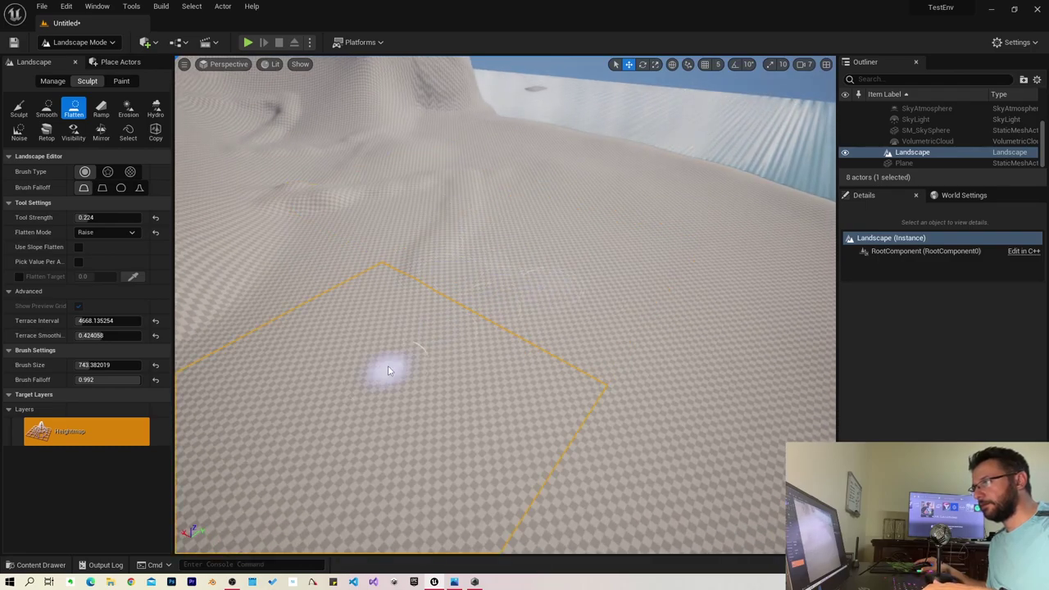
right_click_drag(389, 370, 389, 370)
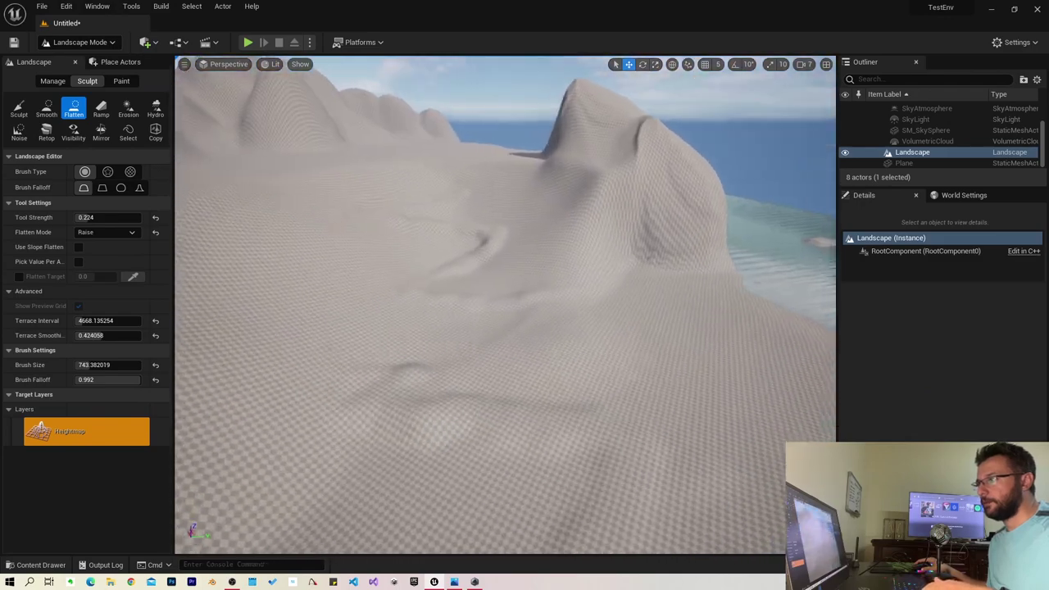
right_click_drag(438, 230, 438, 229)
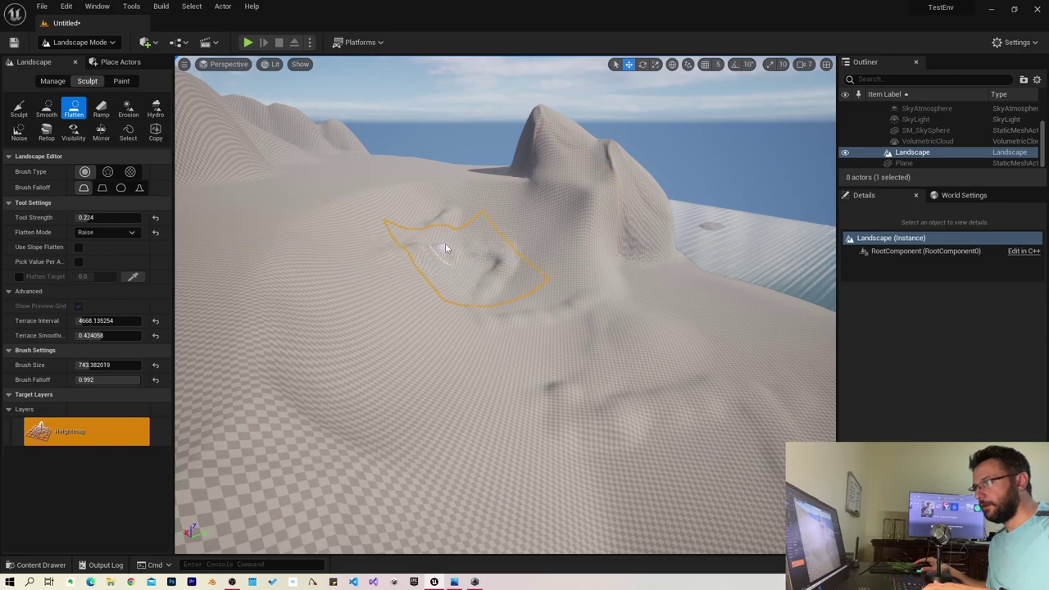
right_click_drag(491, 237, 458, 246)
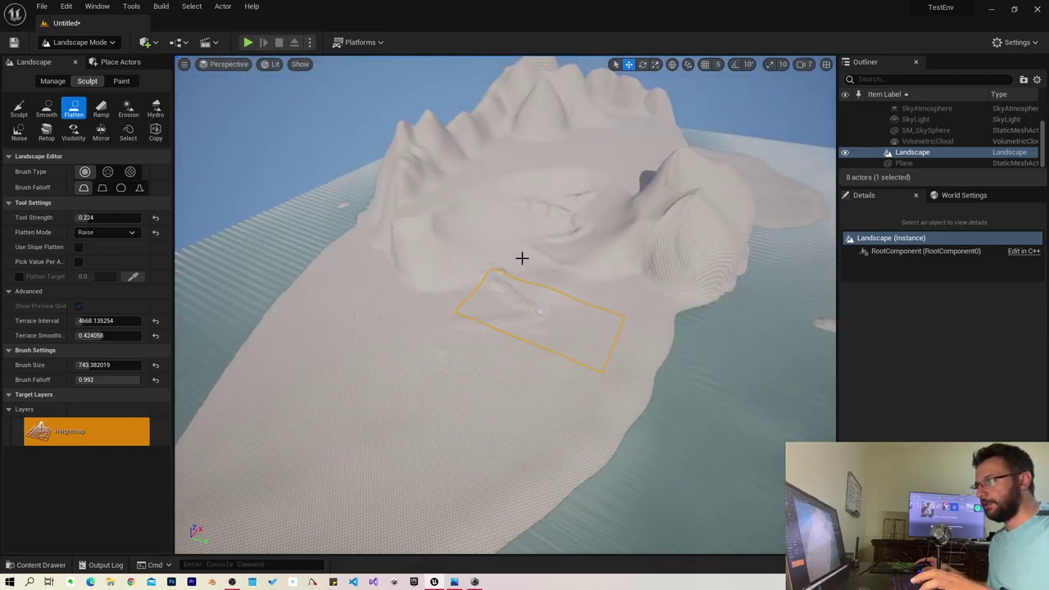
Switch to the Smooth tool and soften the rough bumps on a plateau
left_click(47, 108)
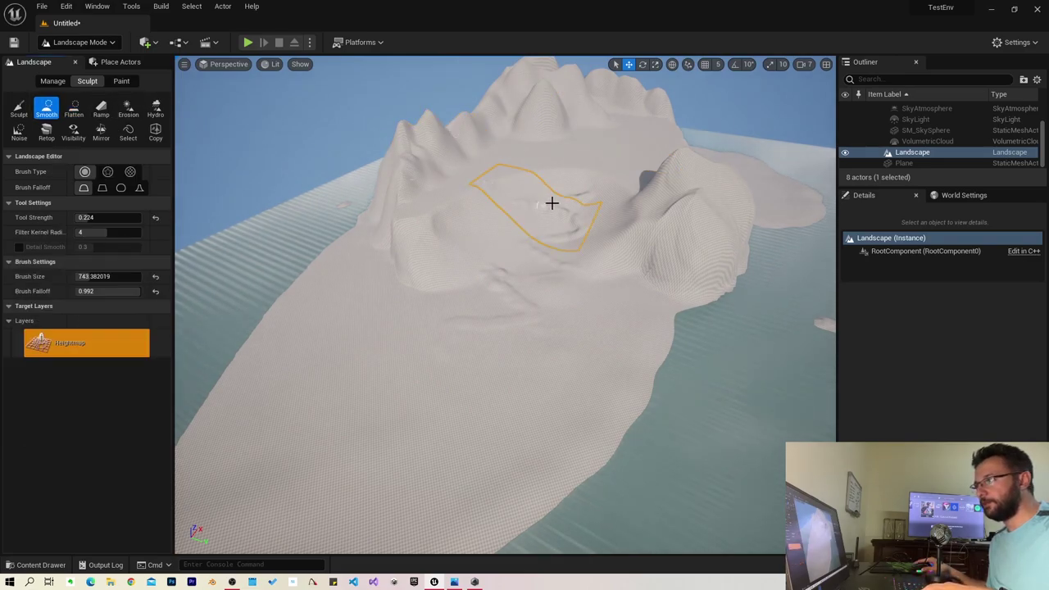
mouse_move(552, 203)
right_mouse_down()
mouse_move(524, 213)
mouse_move(281, 201)
right_mouse_up()
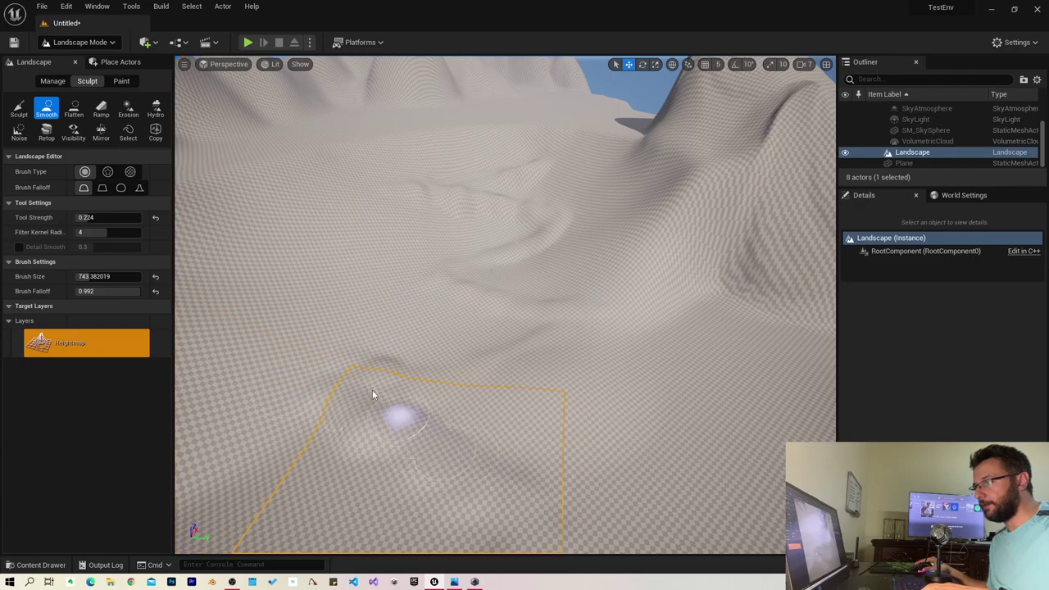
right_click_drag(521, 484, 440, 383)
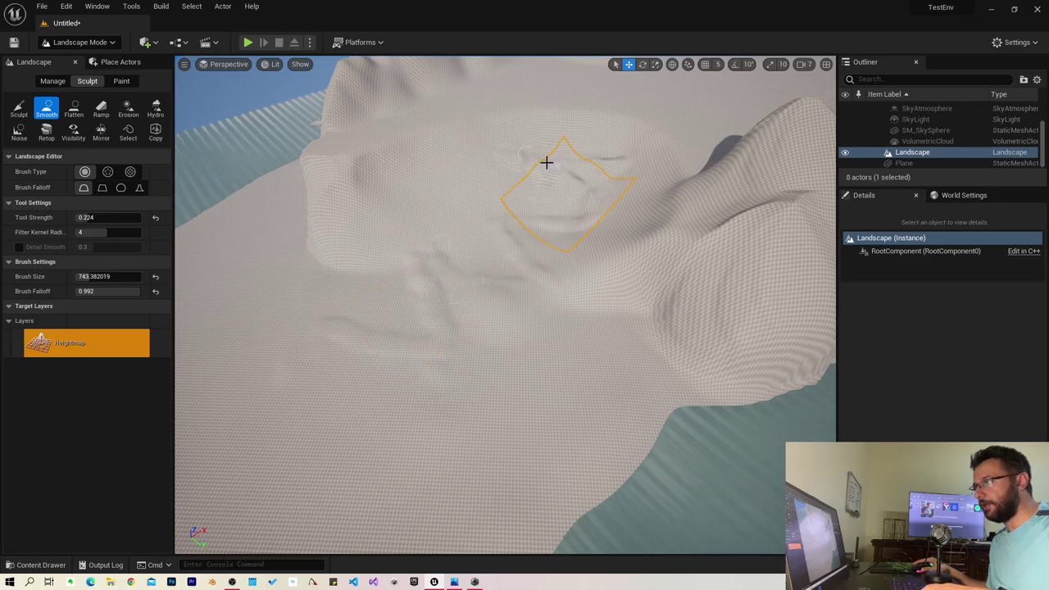
mouse_move(571, 178)
right_mouse_down()
mouse_move(525, 245)
mouse_move(506, 245)
right_mouse_up()
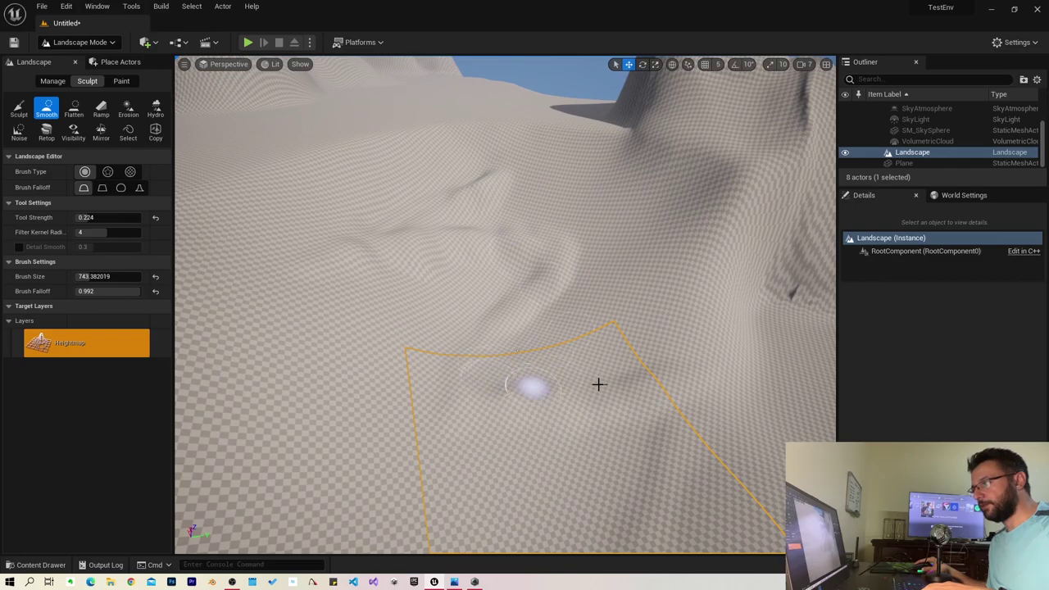
right_click_drag(358, 363, 304, 466)
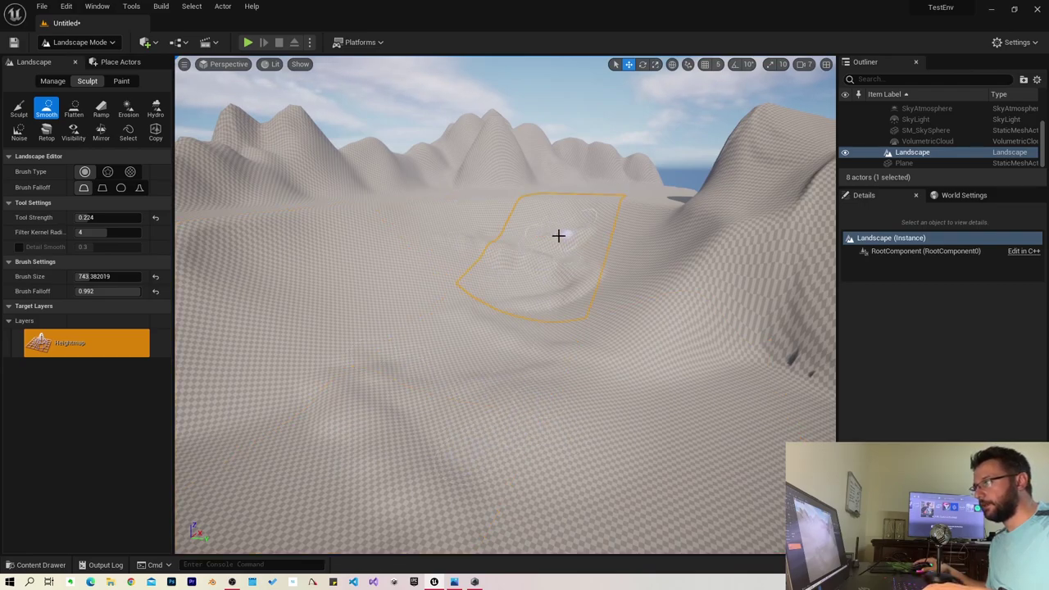
right_click_drag(583, 394, 517, 385)
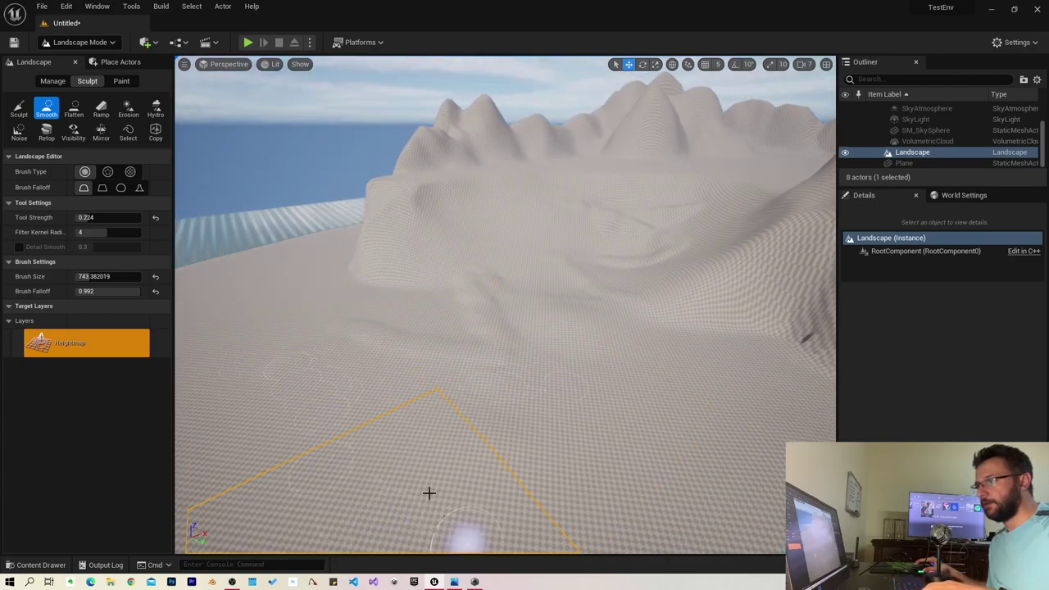
Widen the Smooth brush to about 1314 while viewing the island from new angles
right_click_drag(428, 492, 393, 484)
right_click_drag(305, 434, 304, 433)
right_click(304, 434)
right_click_drag(317, 368, 280, 385)
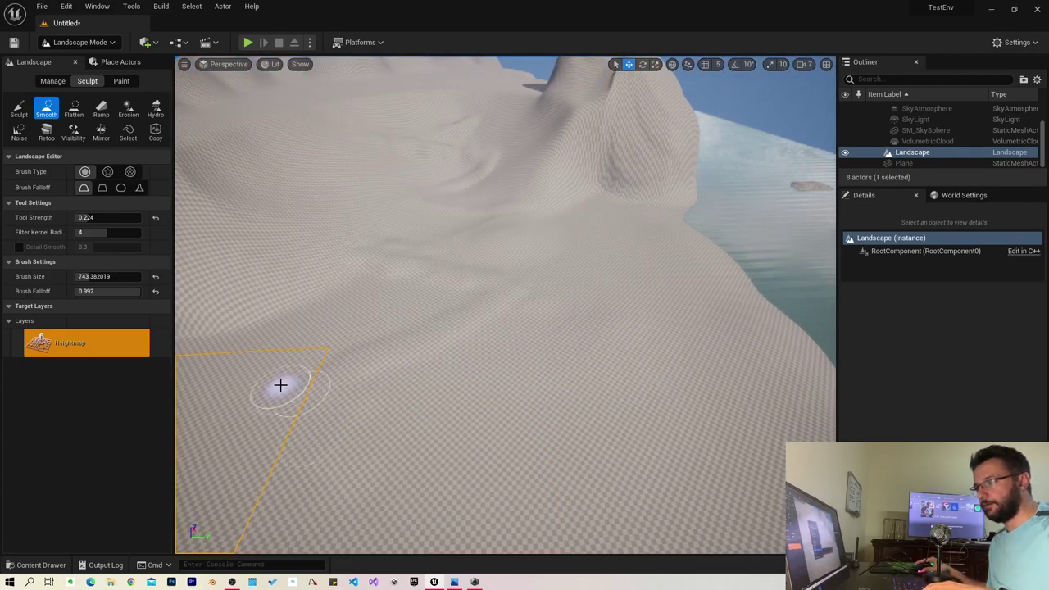
right_click_drag(320, 426, 320, 426)
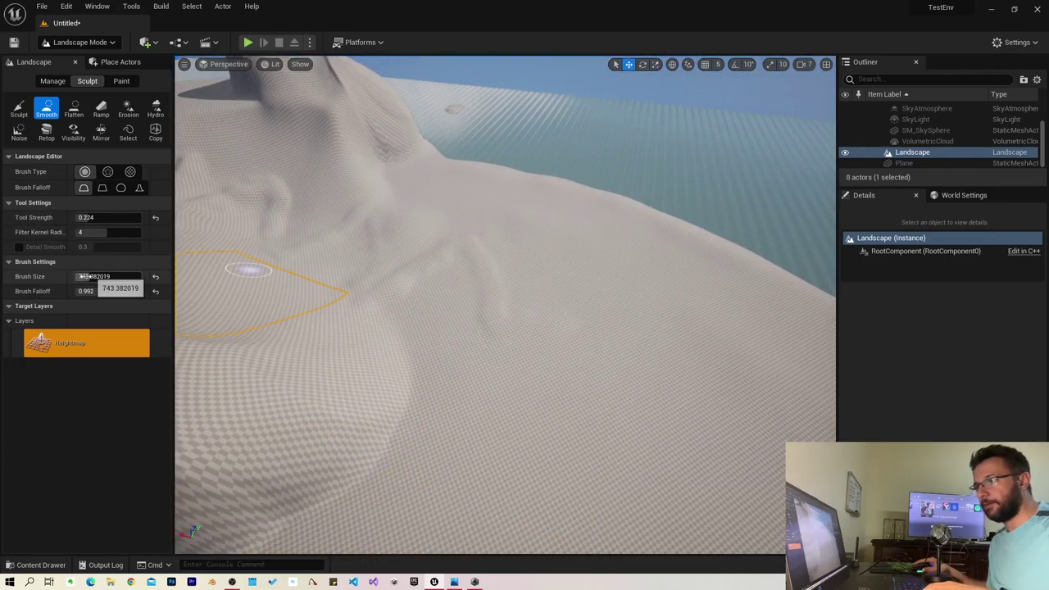
left_click_drag(96, 276, 123, 276)
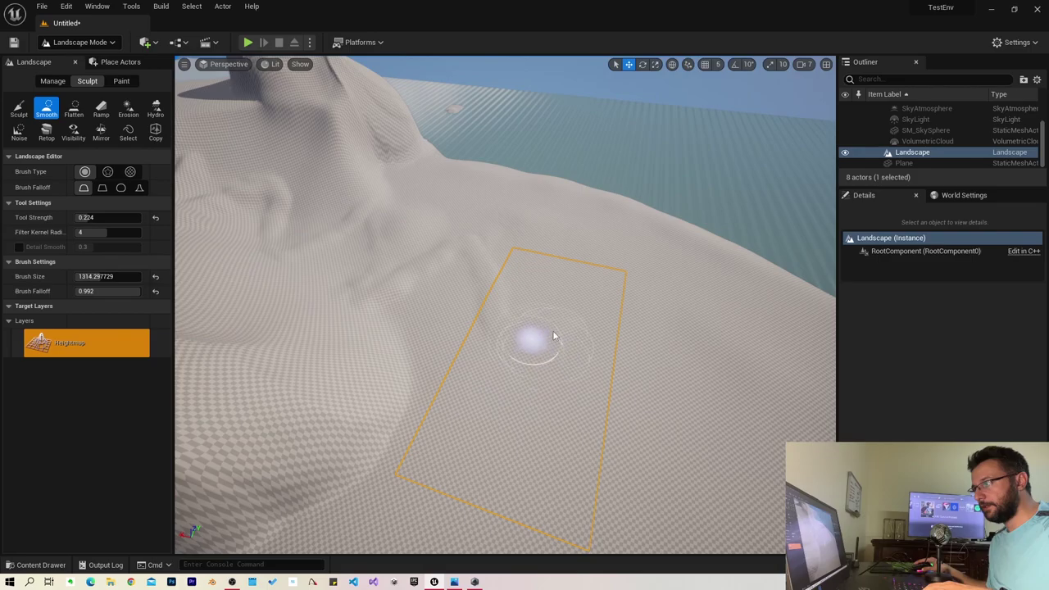
right_click_drag(495, 392, 455, 352)
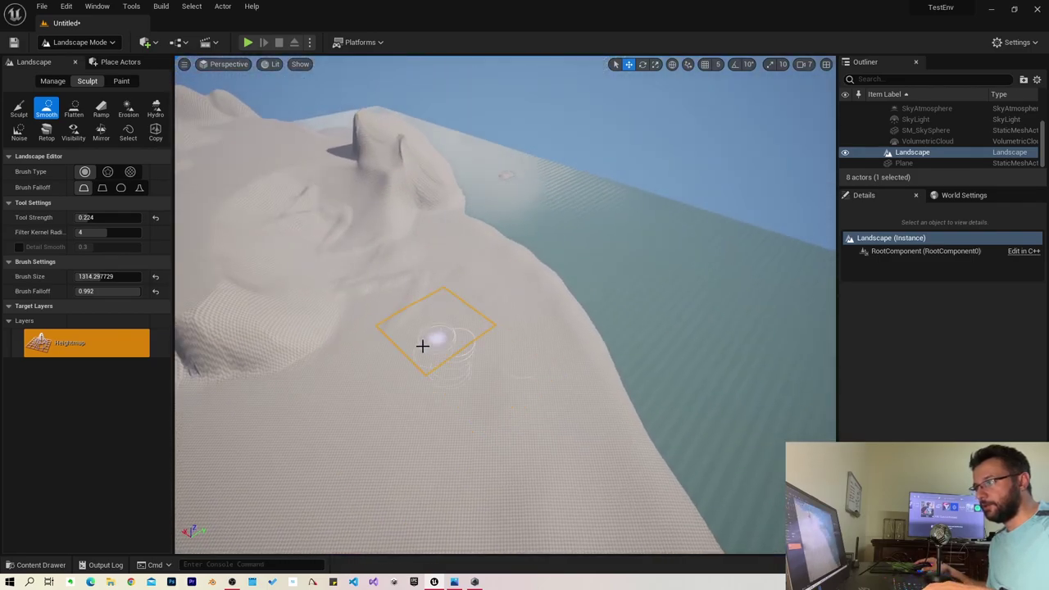
mouse_move(454, 315)
right_mouse_down()
mouse_move(492, 312)
mouse_move(375, 352)
mouse_move(361, 344)
mouse_move(271, 99)
right_mouse_up()
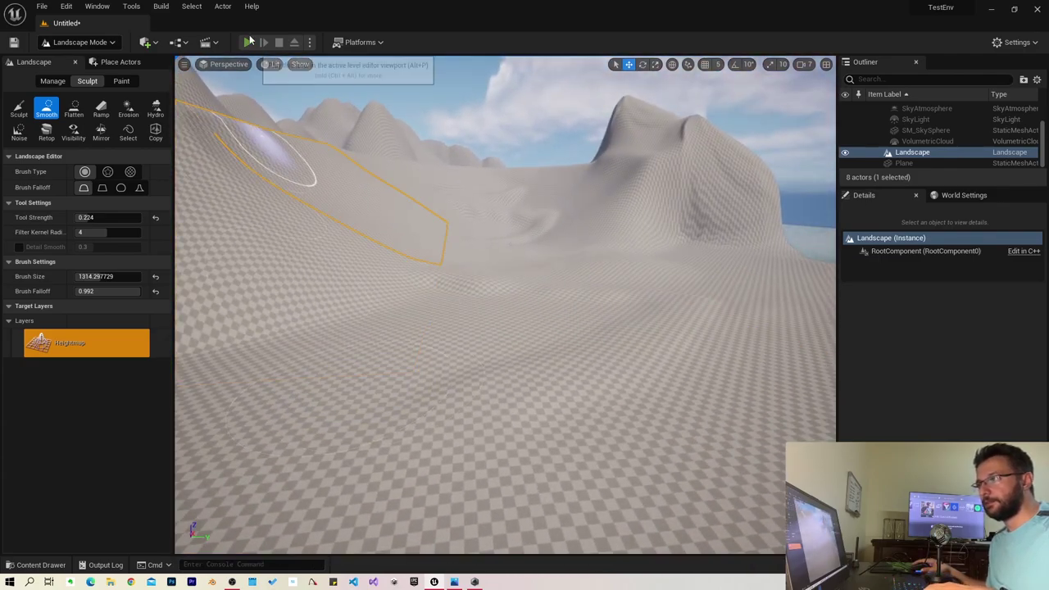
Run a brief first-person playtest of the island, then stop and return to the editor
left_click(248, 42)
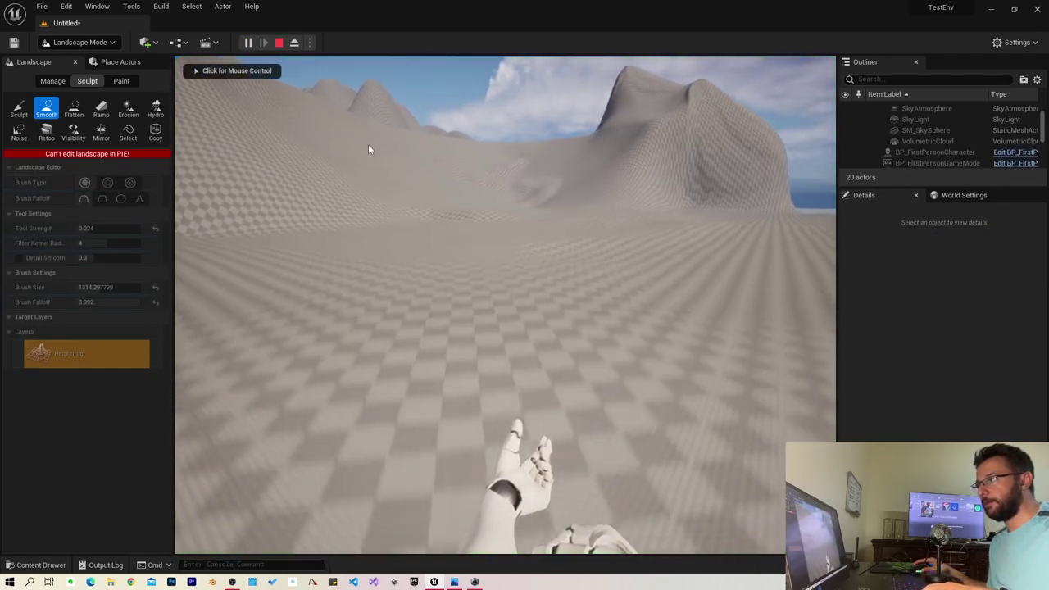
left_click(463, 199)
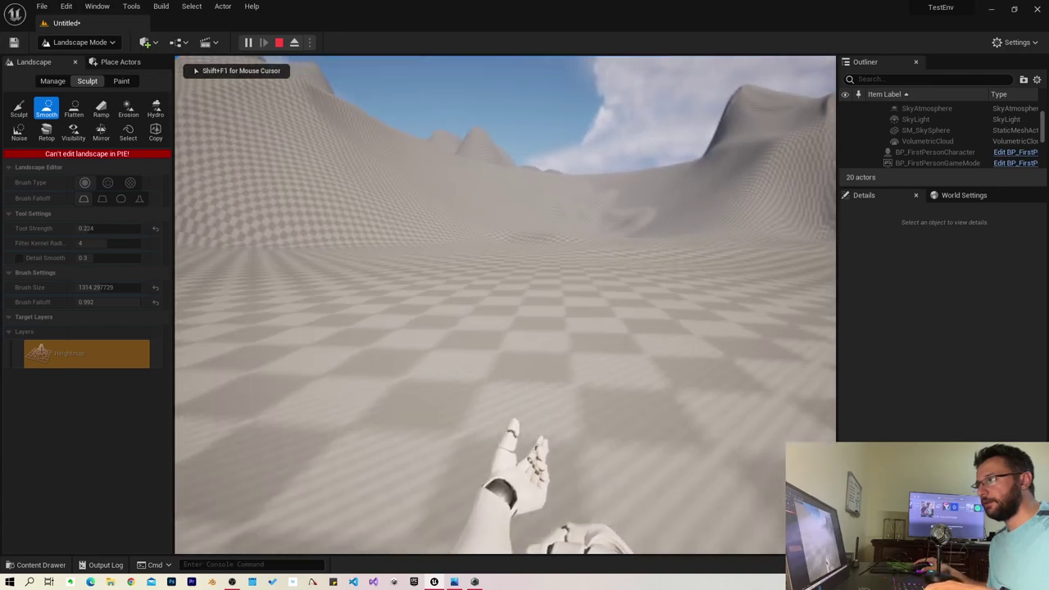
key("Escape")
mouse_move(604, 244)
right_mouse_down()
mouse_move(575, 271)
mouse_move(401, 196)
right_mouse_up()
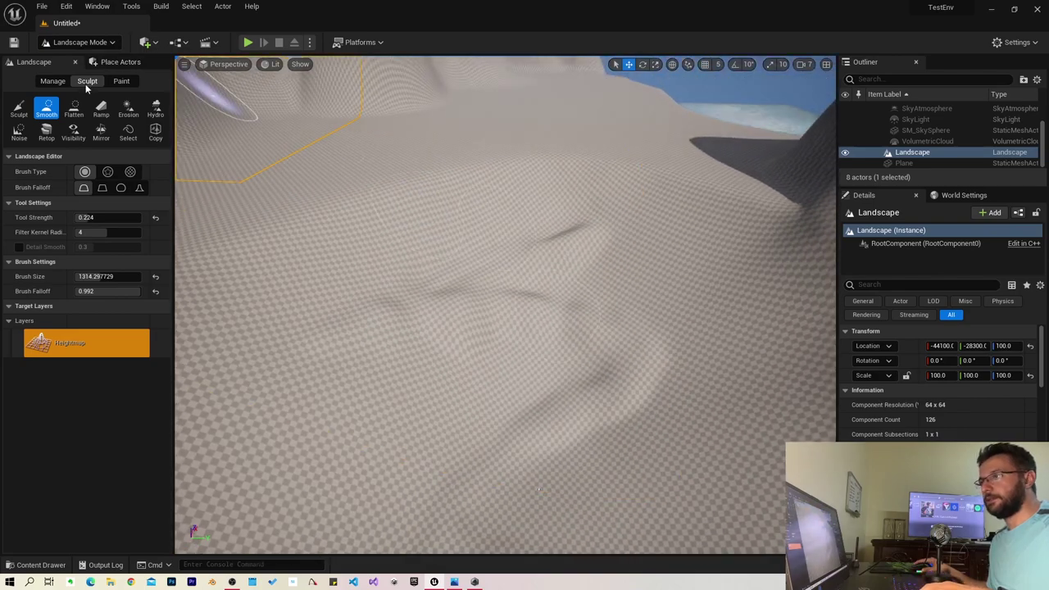
Return to Flatten, undo the oversized plateau, and set the brush size to 690.93
left_click(74, 109)
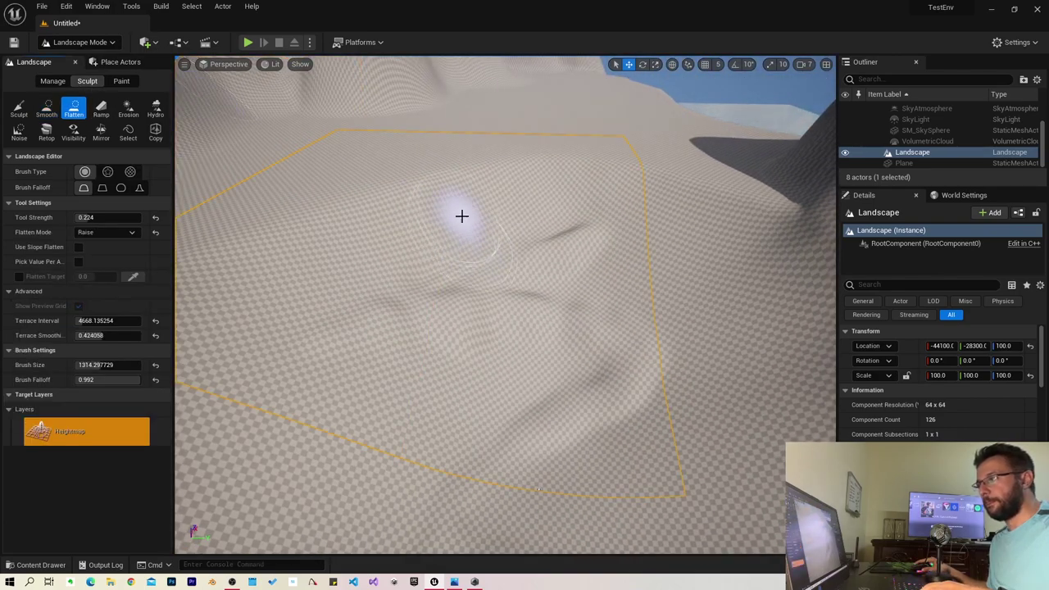
left_click(248, 346)
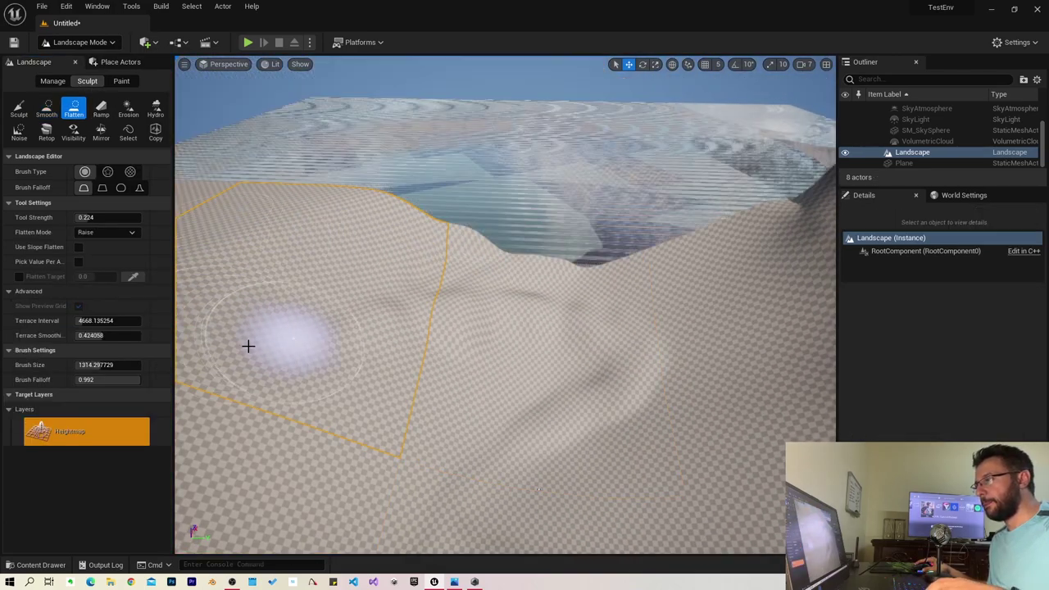
key("ctrl+z")
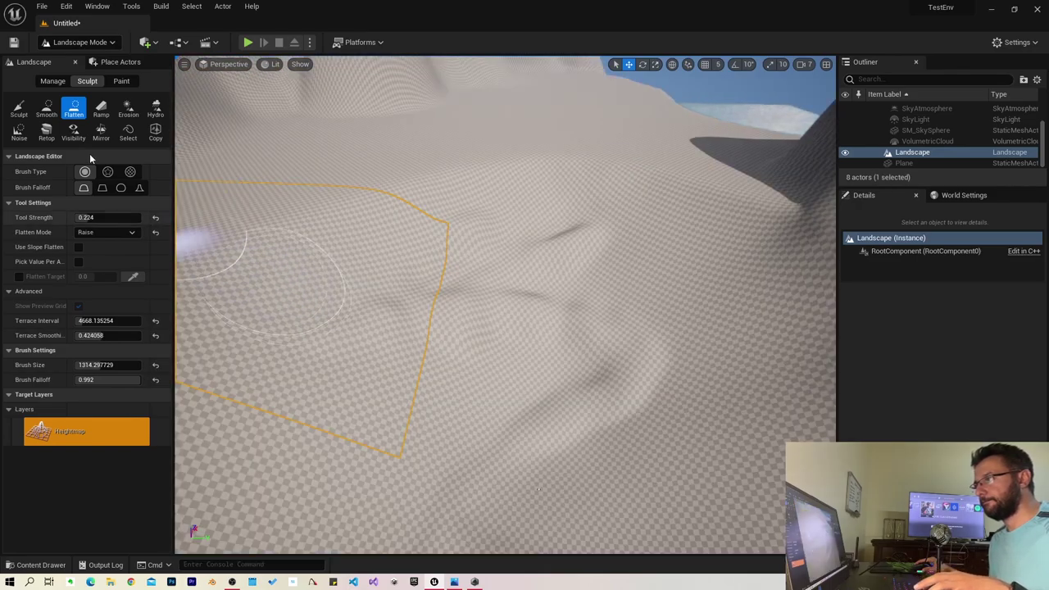
left_click(89, 367)
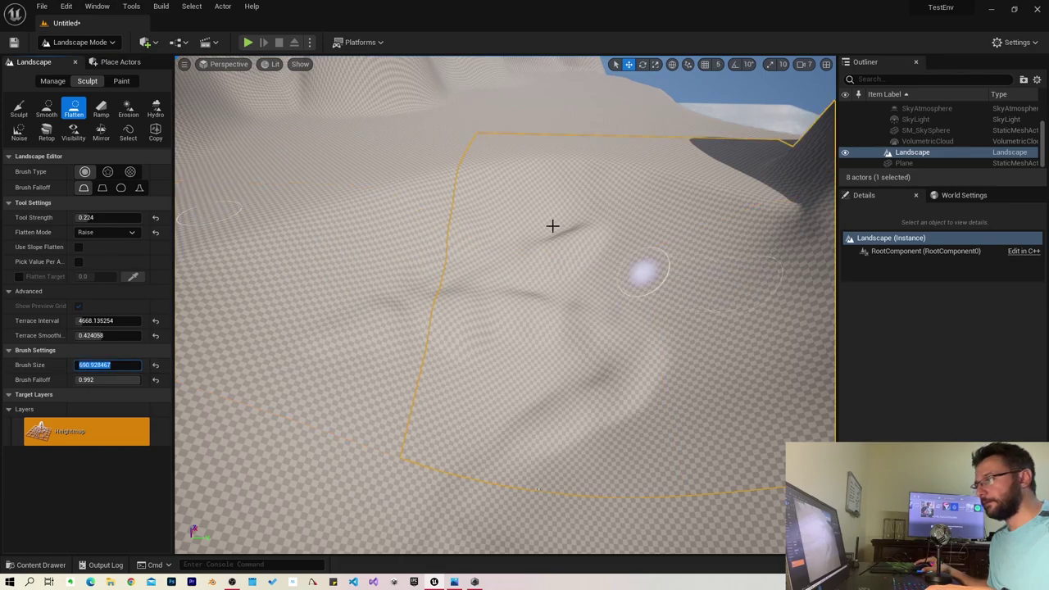
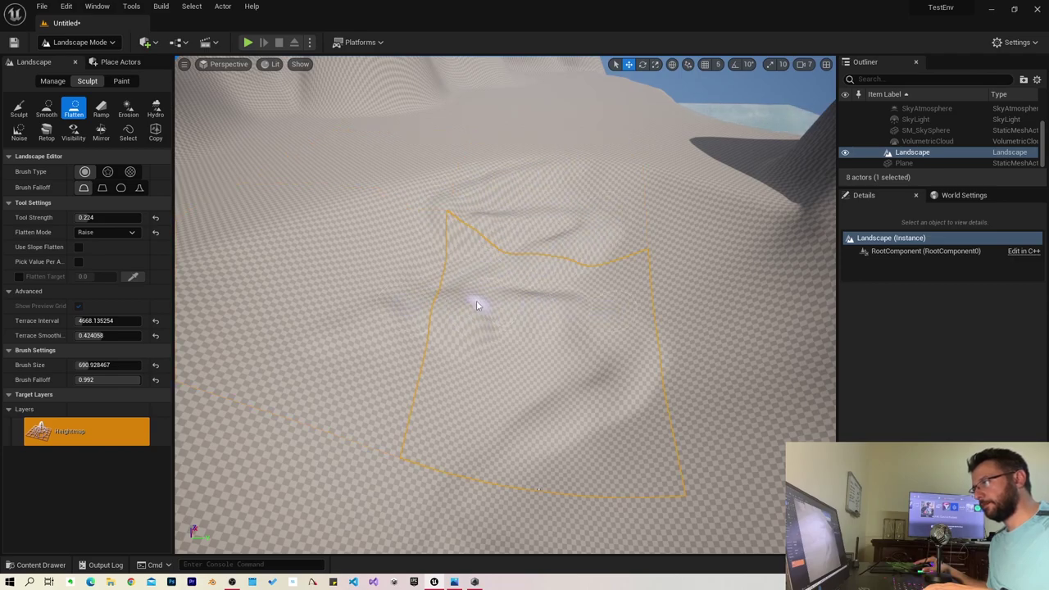
Flatten a hillside patch in the mountains with the Flatten tool at strength 0.224
right_click_drag(566, 398, 593, 291)
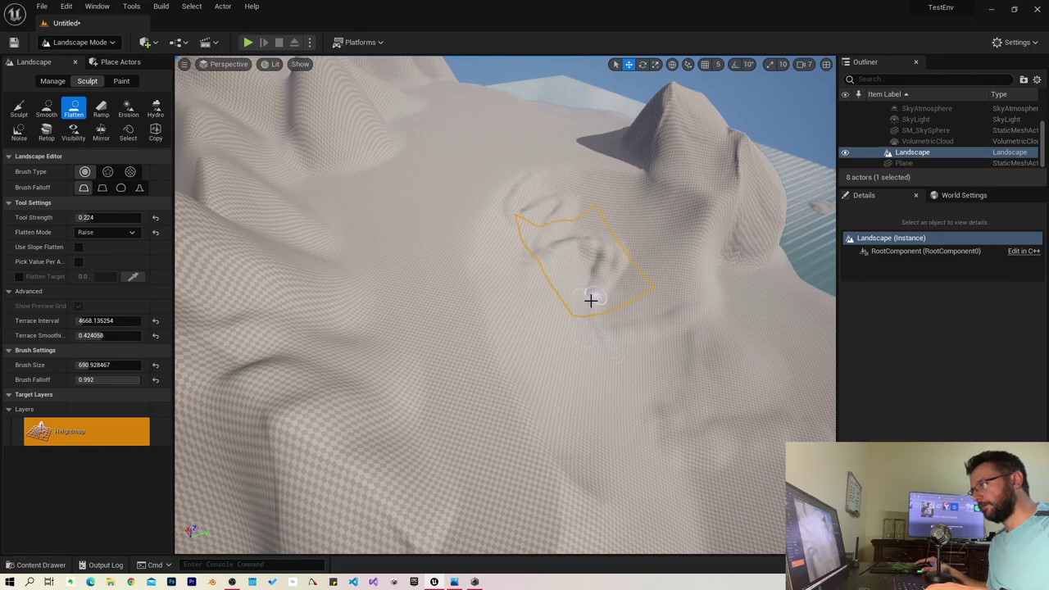
left_click_drag(590, 300, 598, 303)
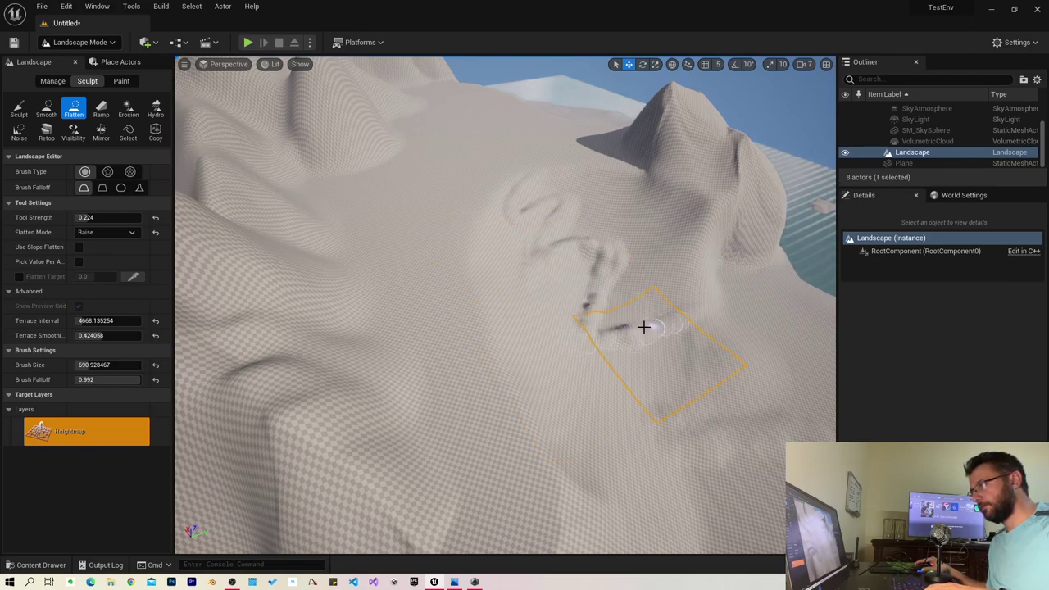
right_click_drag(730, 299, 748, 349)
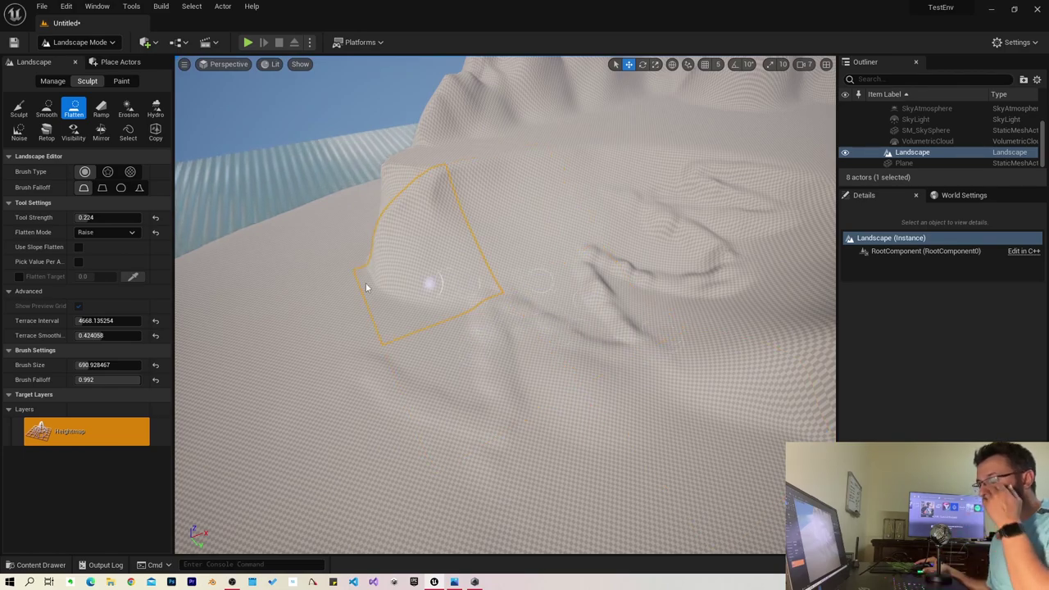
Smooth the central dune slope using the Smooth tool with brush size about 850
left_click(45, 108)
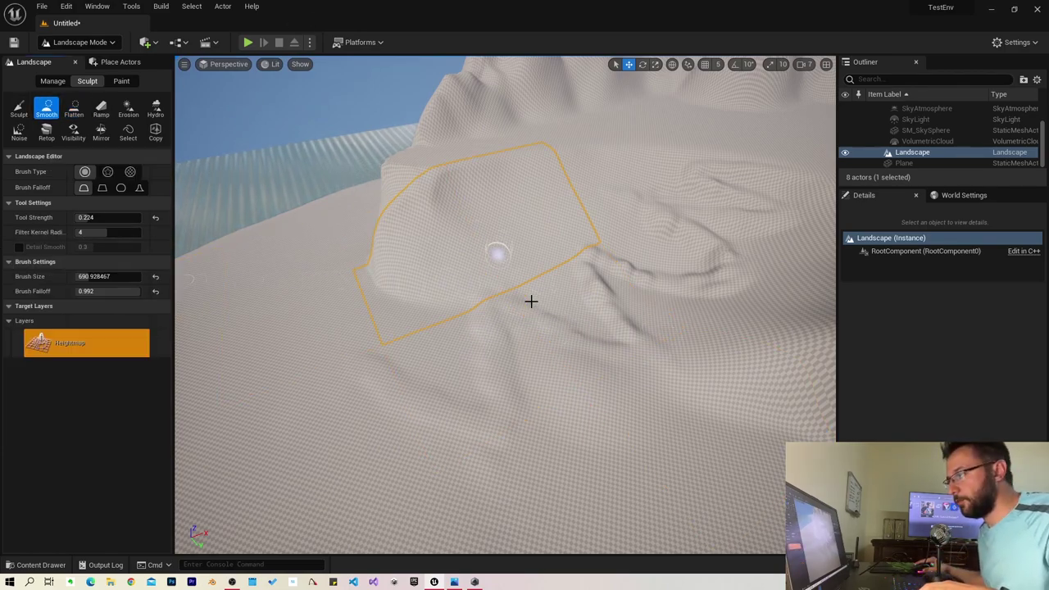
left_click_drag(98, 276, 123, 277)
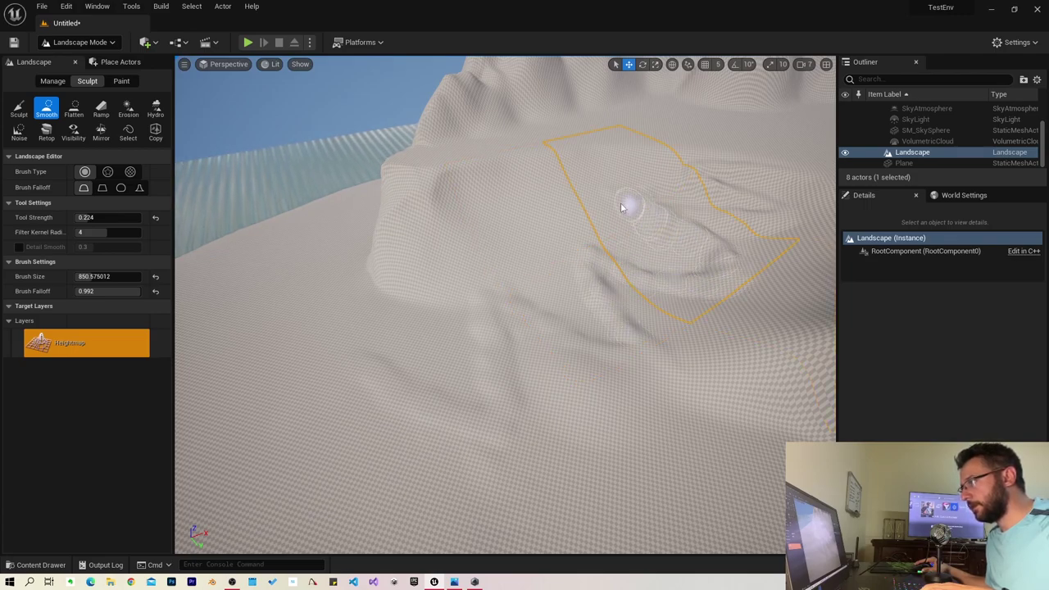
right_click_drag(757, 207, 757, 207)
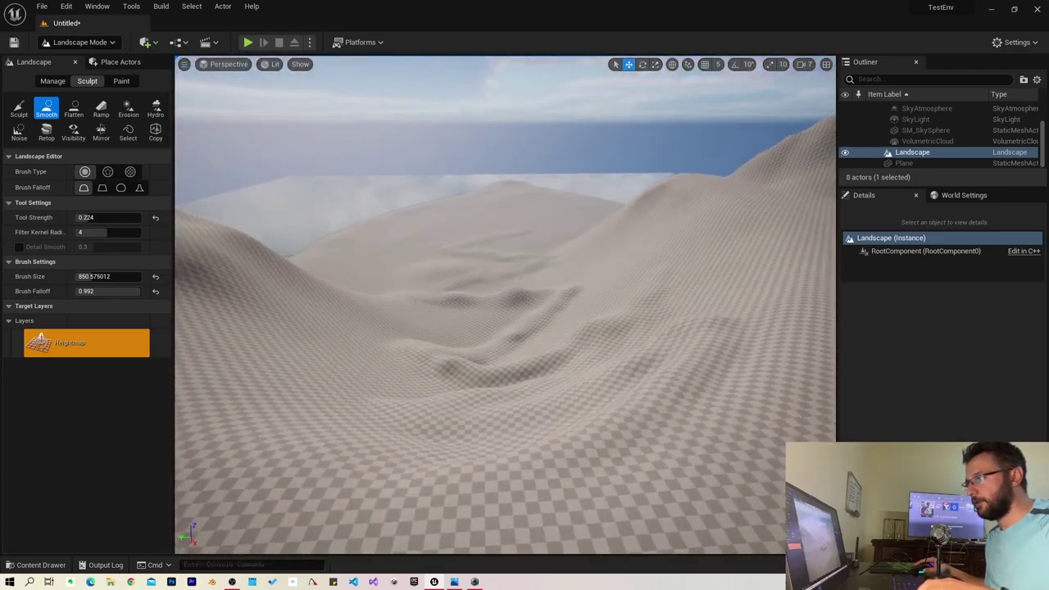
right_click_drag(652, 261, 652, 261)
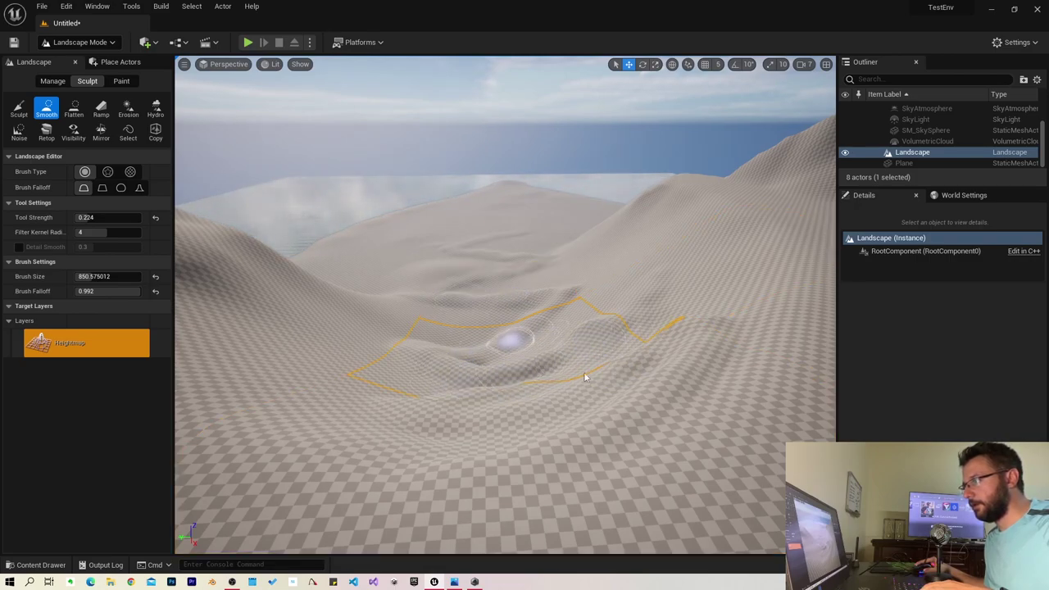
right_click_drag(738, 405, 738, 405)
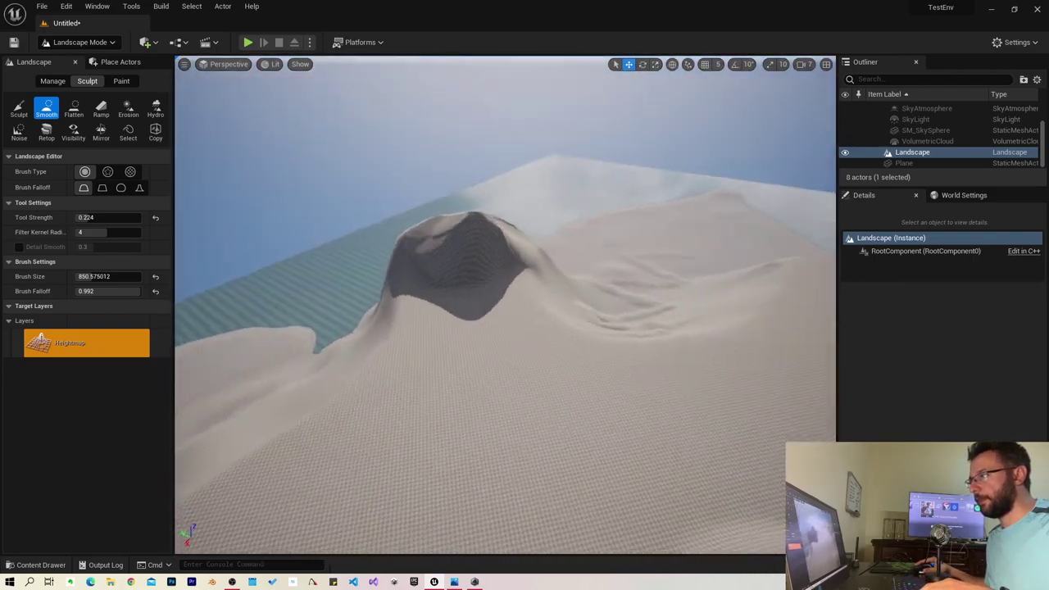
right_click_drag(529, 361, 528, 361)
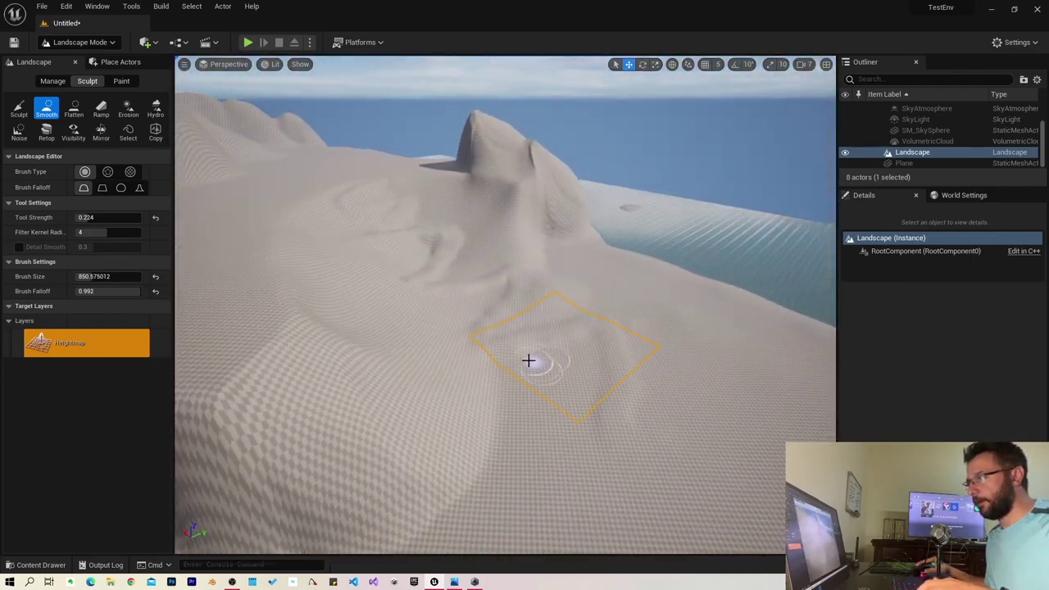
left_click_drag(526, 323, 522, 278)
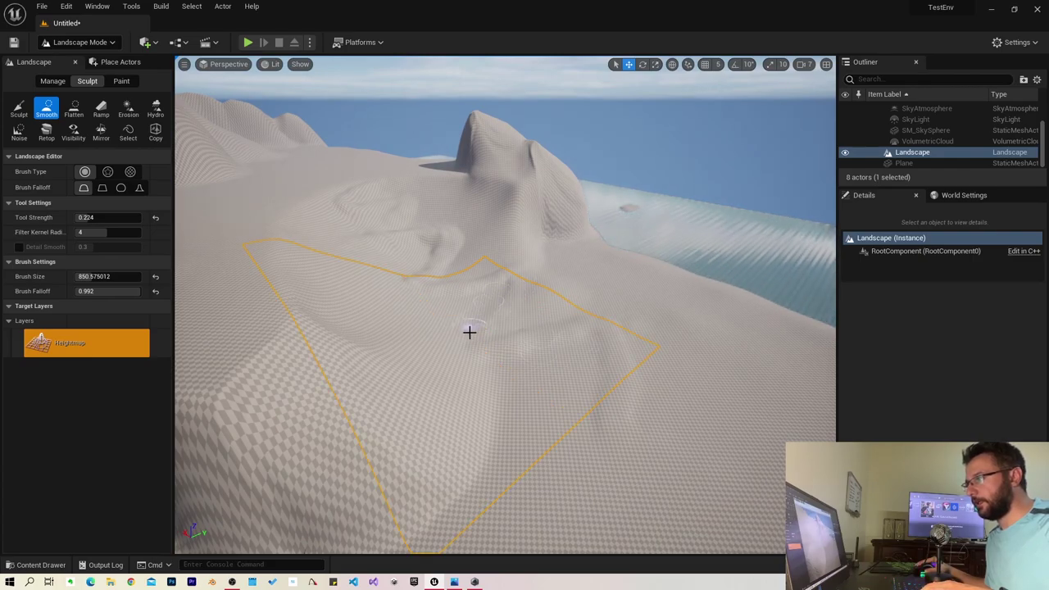
right_click_drag(468, 332, 468, 333)
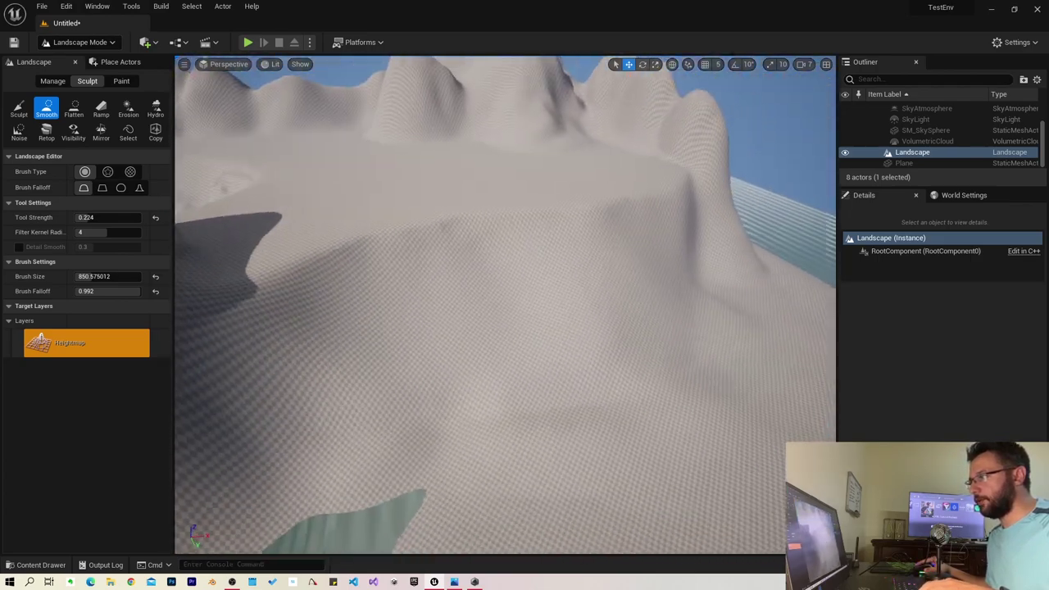
right_click_drag(548, 251, 548, 251)
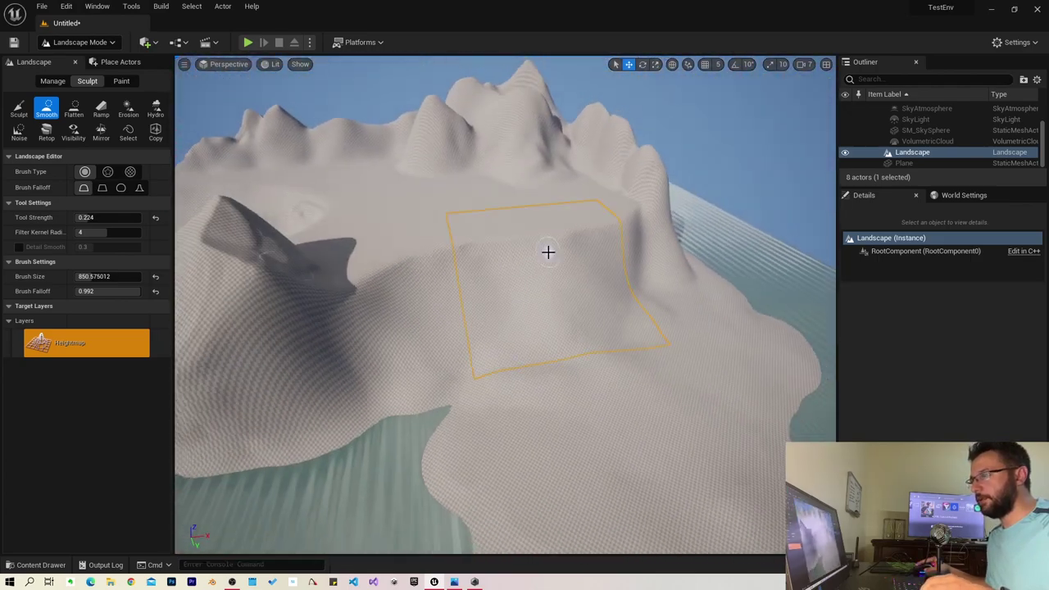
left_click(18, 109)
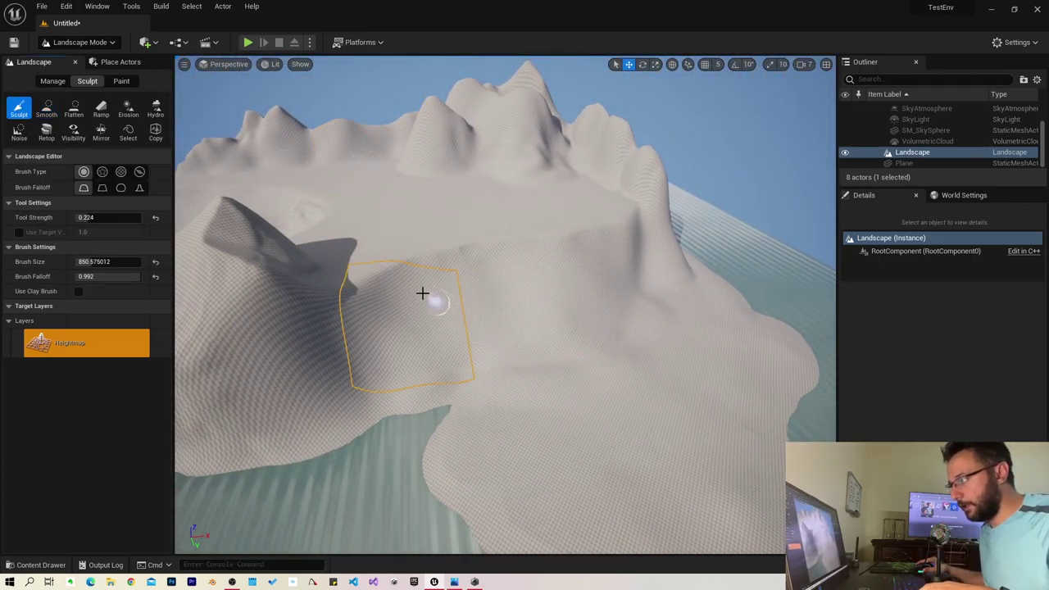
Flatten streaks across the plateau, a diagonal streak, and a pass over the ridge
left_click(74, 110)
mouse_move(444, 301)
left_mouse_down()
mouse_move(432, 302)
mouse_move(582, 286)
left_mouse_up()
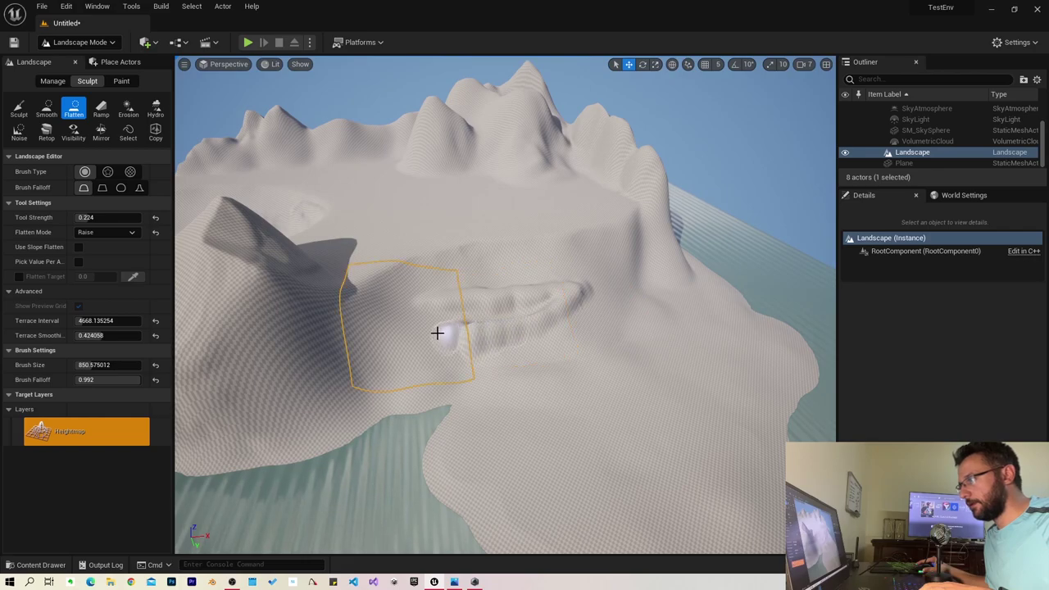
mouse_move(429, 345)
left_mouse_down()
mouse_move(534, 370)
mouse_move(492, 358)
mouse_move(592, 368)
mouse_move(549, 372)
mouse_move(601, 355)
left_mouse_up()
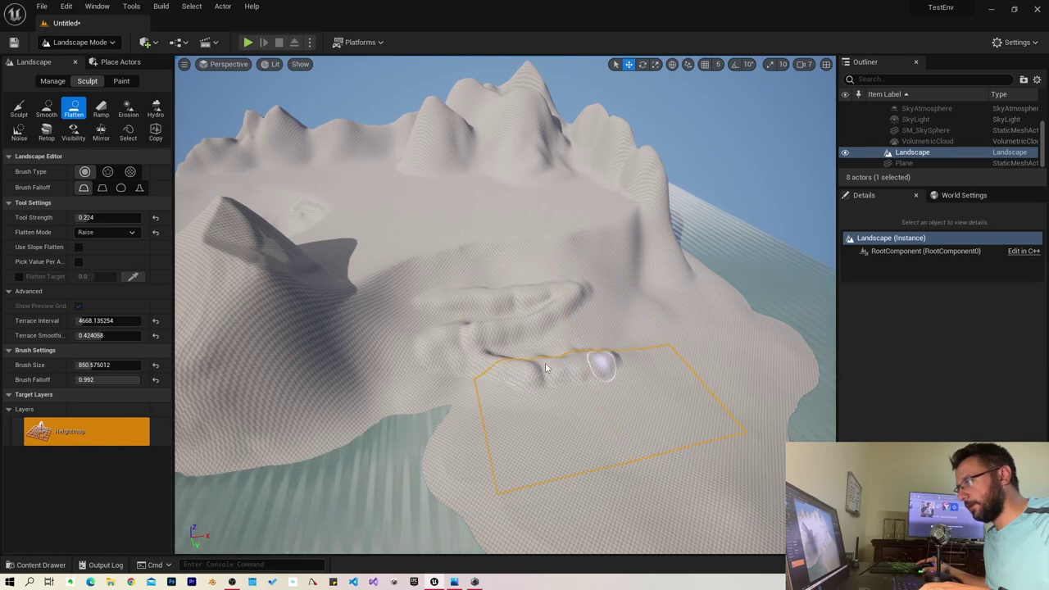
right_click_drag(539, 368, 356, 363)
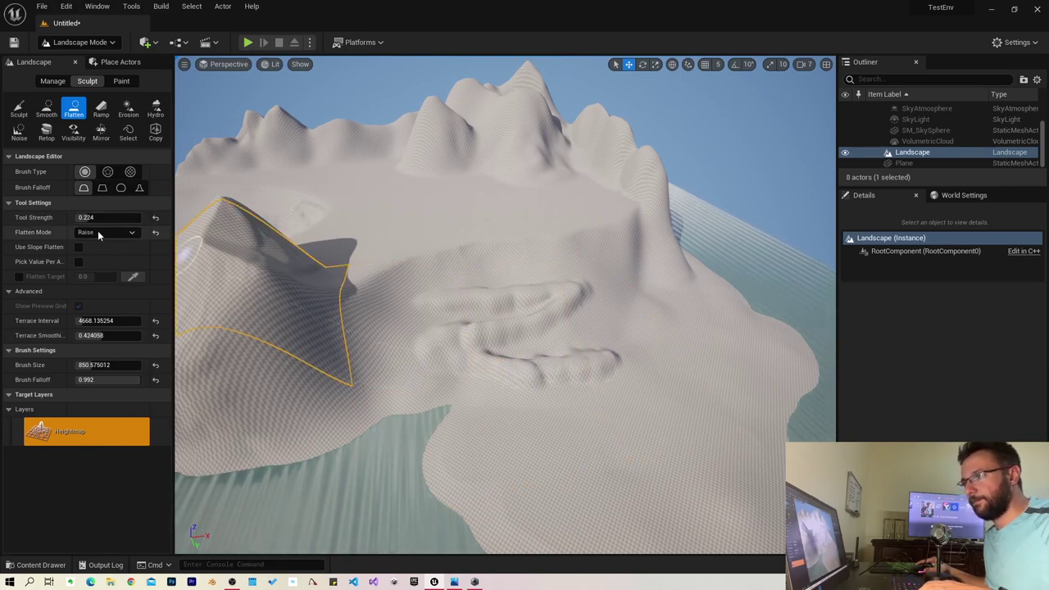
right_click_drag(540, 368, 552, 365)
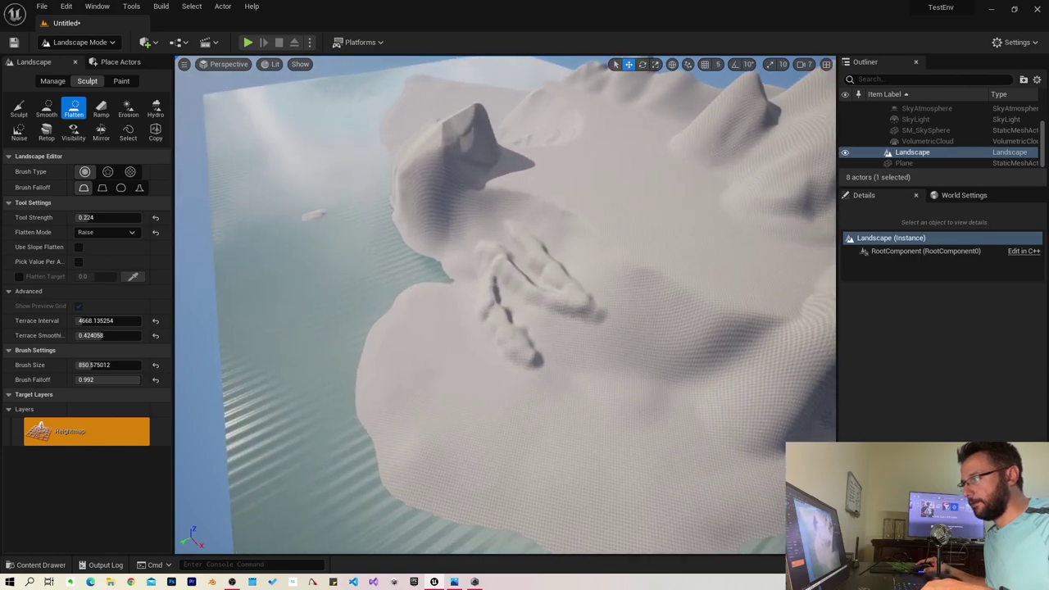
left_click_drag(552, 365, 572, 399)
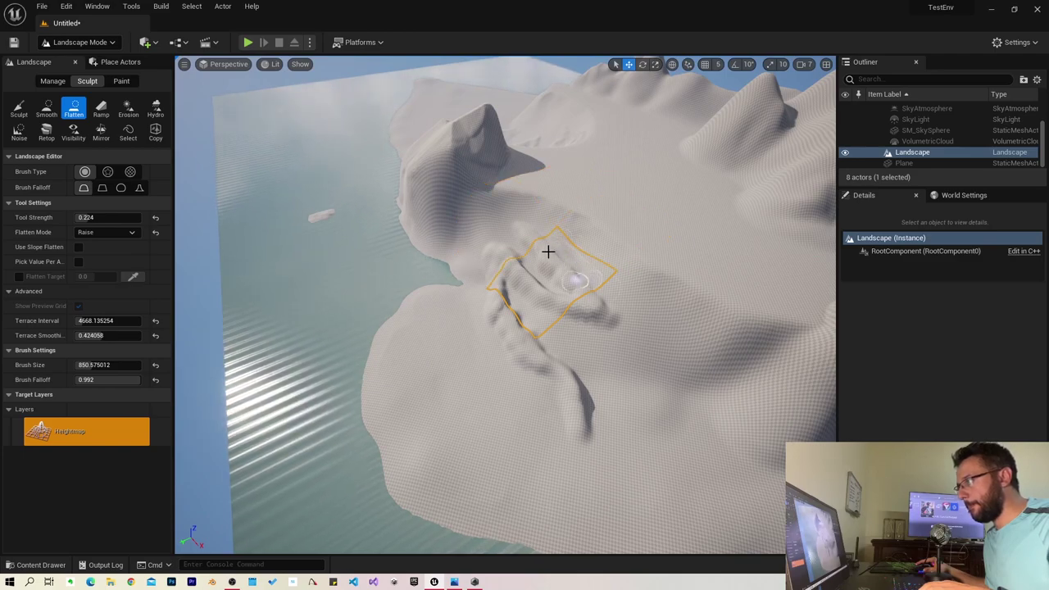
mouse_move(572, 318)
left_mouse_down()
mouse_move(492, 297)
mouse_move(498, 334)
mouse_move(491, 321)
left_mouse_up()
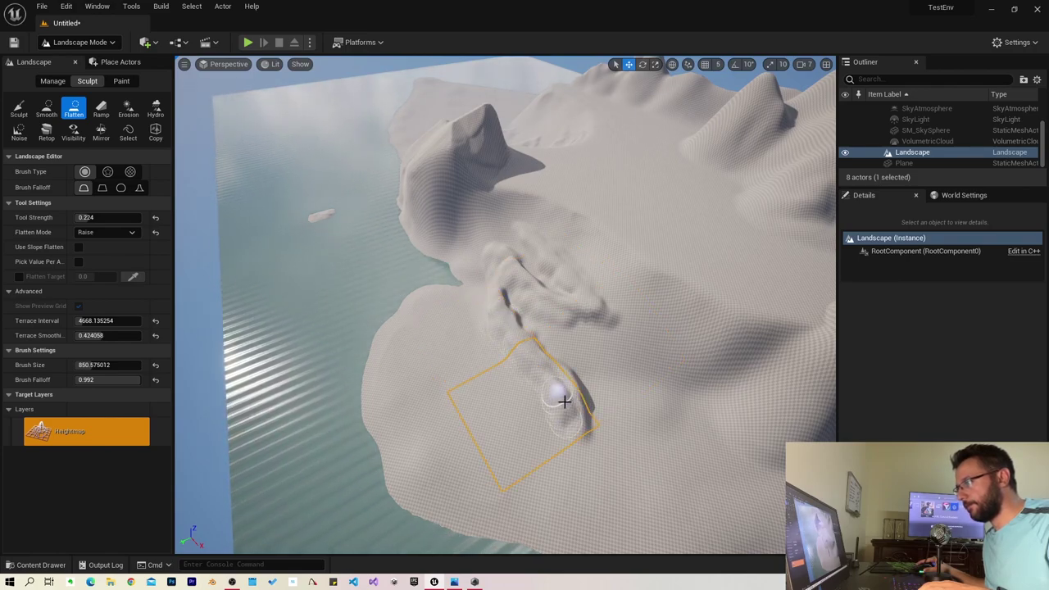
Smooth the sharp flattened crease running up the island's ridge
left_click(47, 106)
left_click_drag(574, 433, 579, 440)
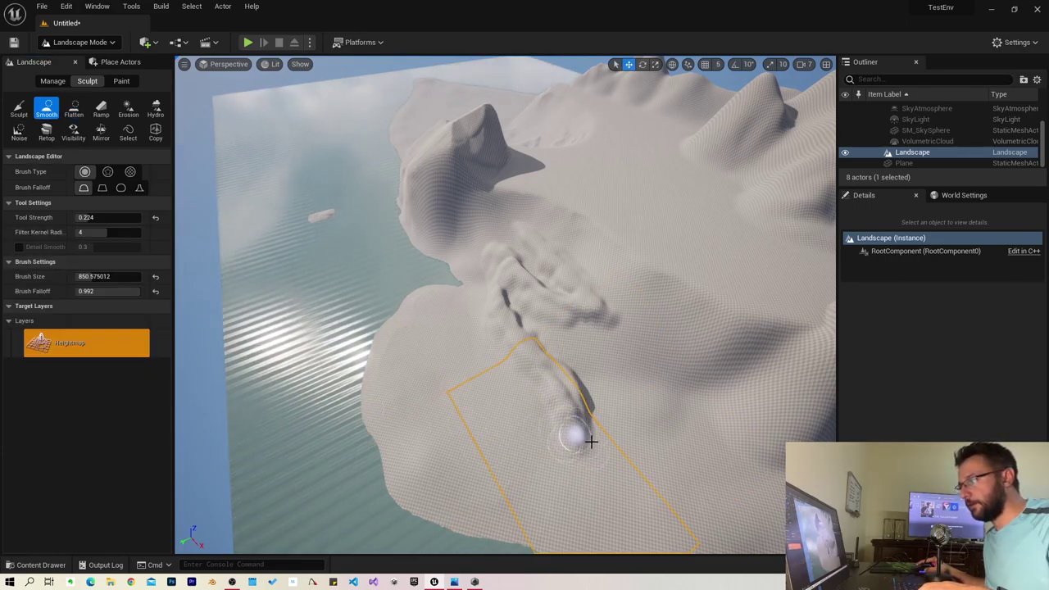
left_click_drag(569, 356, 495, 303)
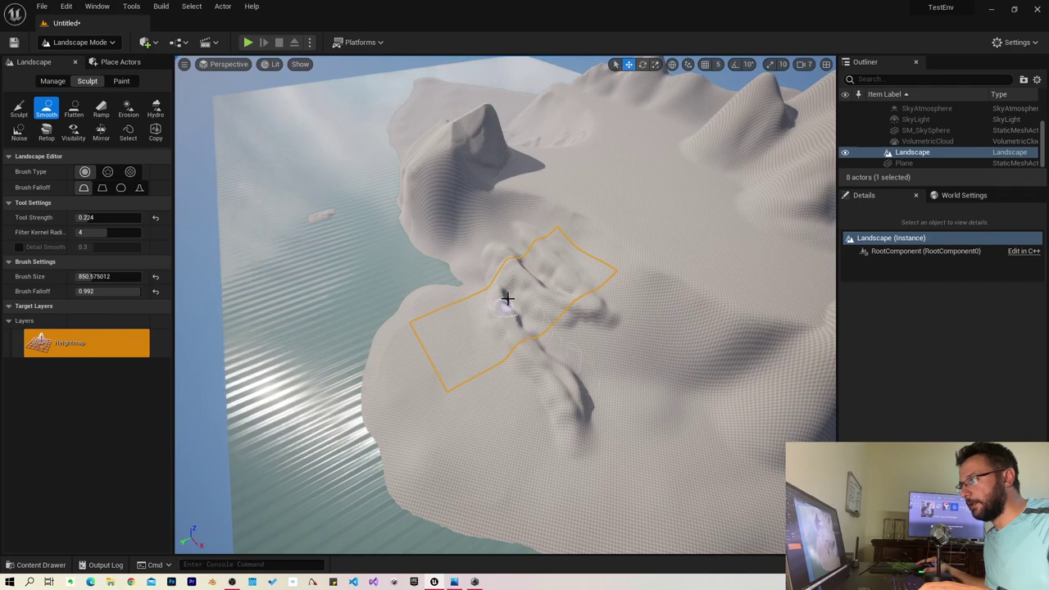
left_click_drag(524, 368, 518, 262)
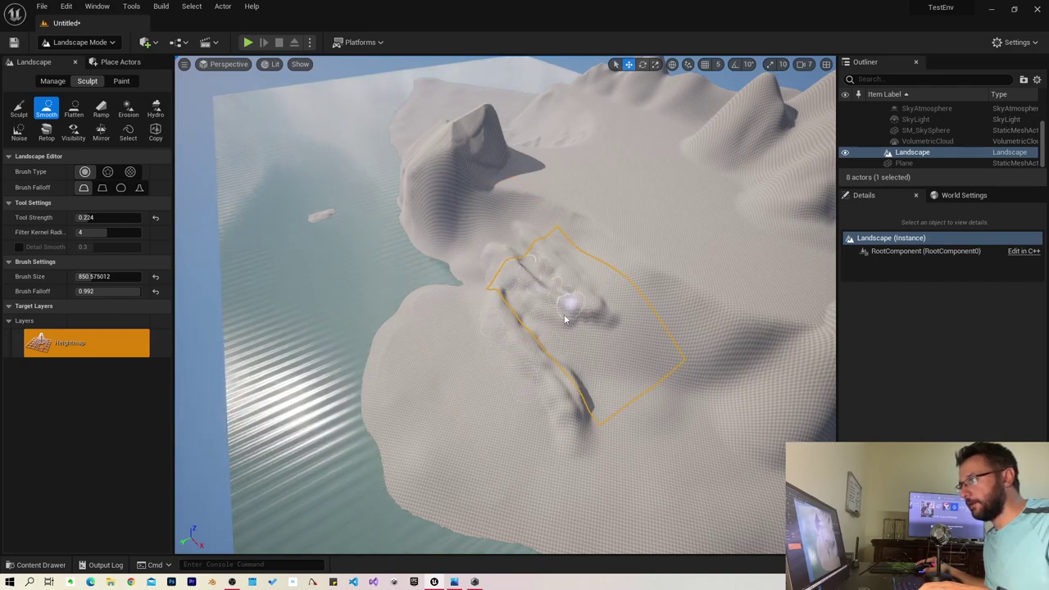
mouse_move(519, 262)
left_mouse_down()
mouse_move(623, 324)
mouse_move(556, 237)
left_mouse_up()
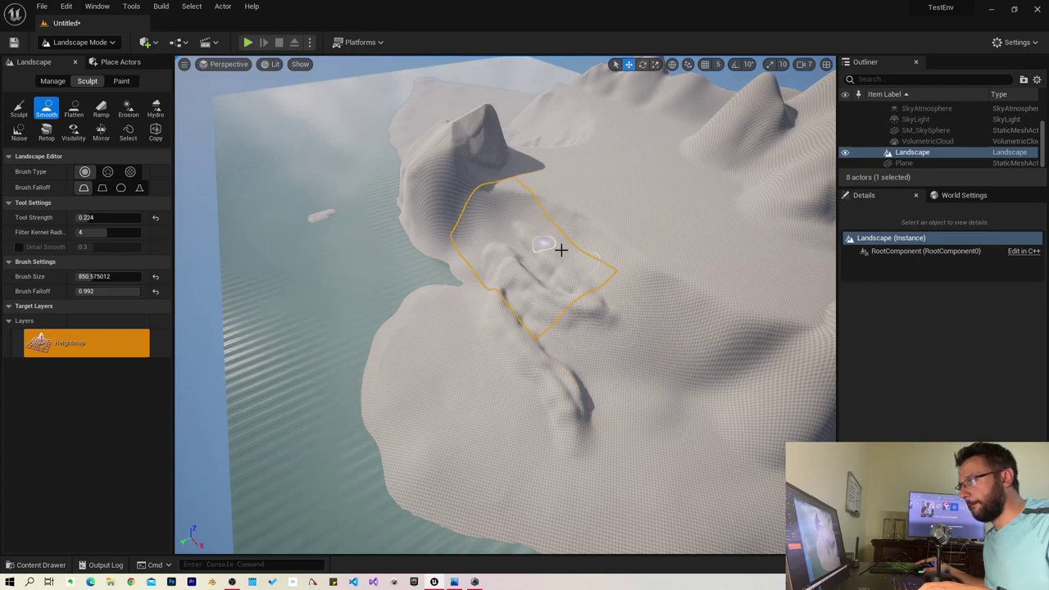
From a steep view of the mountain ridge, smooth the terrain up to the coastline
mouse_move(609, 299)
right_mouse_down()
mouse_move(533, 246)
mouse_move(492, 262)
mouse_move(578, 316)
right_mouse_up()
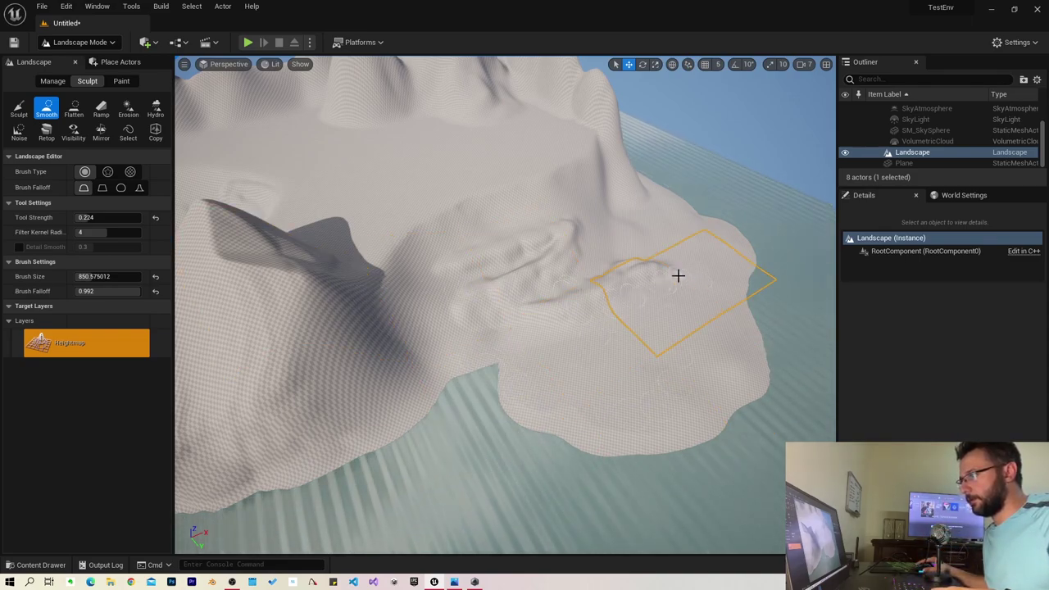
mouse_move(615, 267)
left_mouse_down("alt")
mouse_move(508, 278)
mouse_move(458, 271)
mouse_move(557, 343)
left_mouse_up("alt")
mouse_move(410, 350)
left_mouse_down("alt")
mouse_move(446, 277)
mouse_move(544, 195)
mouse_move(558, 213)
left_mouse_up("alt")
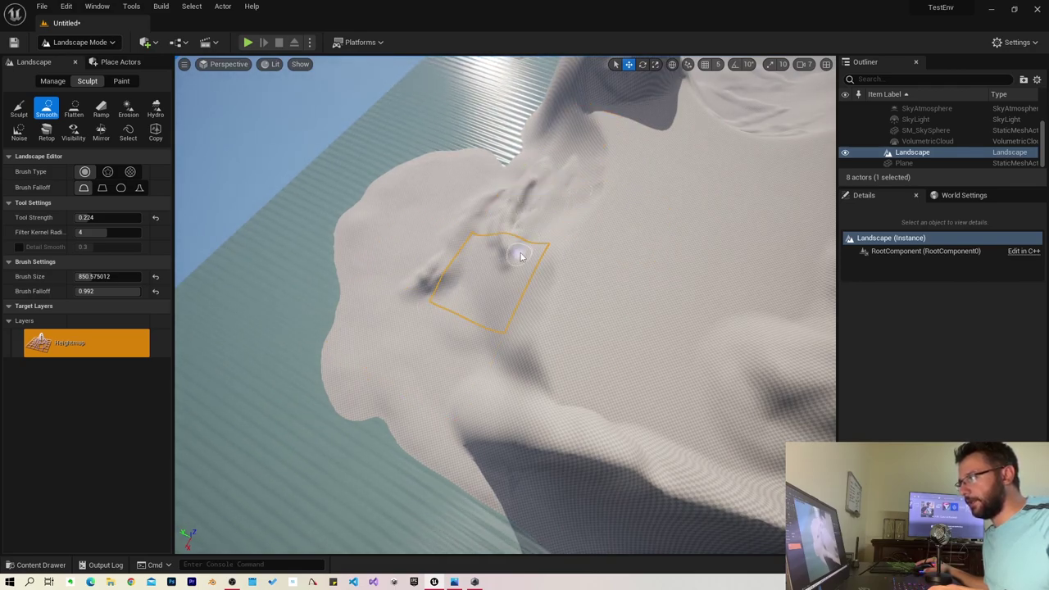
mouse_move(520, 256)
left_mouse_down()
mouse_move(489, 249)
mouse_move(505, 264)
left_mouse_up()
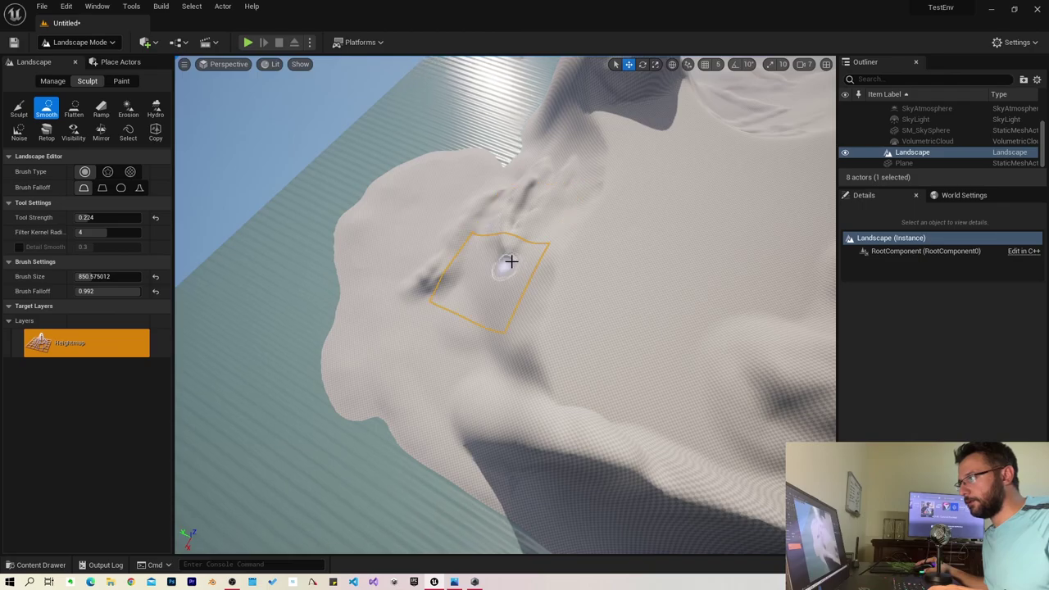
mouse_move(506, 265)
right_mouse_down()
mouse_move(442, 246)
mouse_move(424, 220)
right_mouse_up()
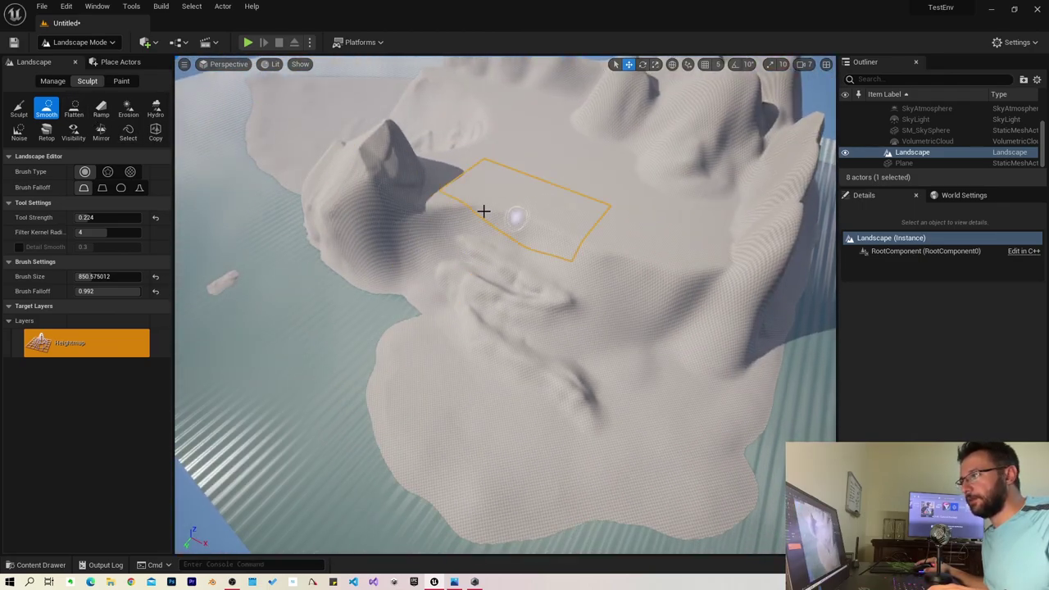
Erode the slope beside the peak and enlarge the brush to about 1162
left_click(127, 115)
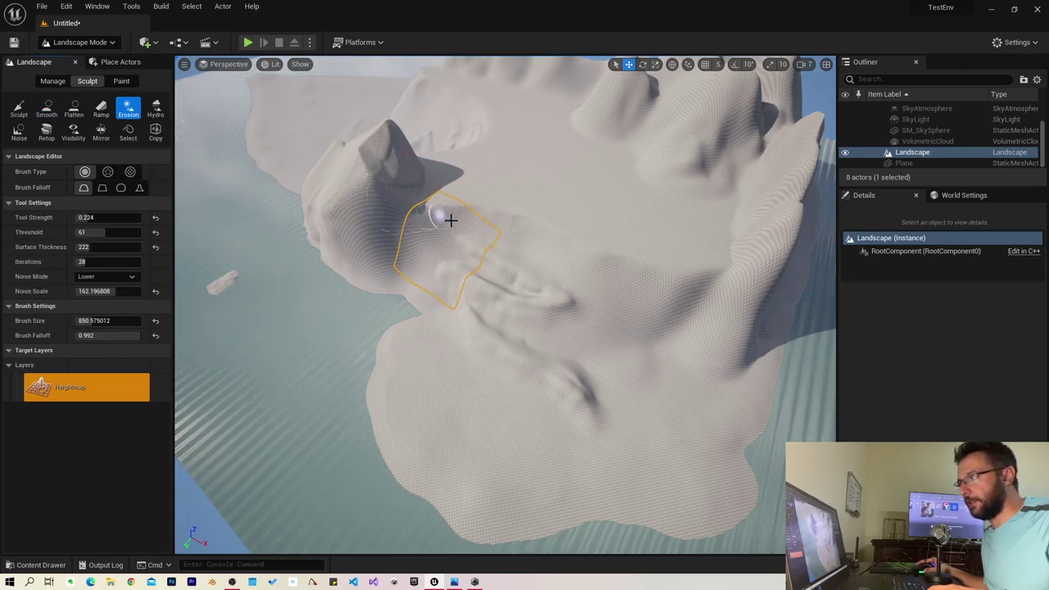
mouse_move(449, 213)
left_mouse_down()
mouse_move(443, 204)
mouse_move(472, 222)
mouse_move(465, 198)
mouse_move(455, 201)
left_mouse_up()
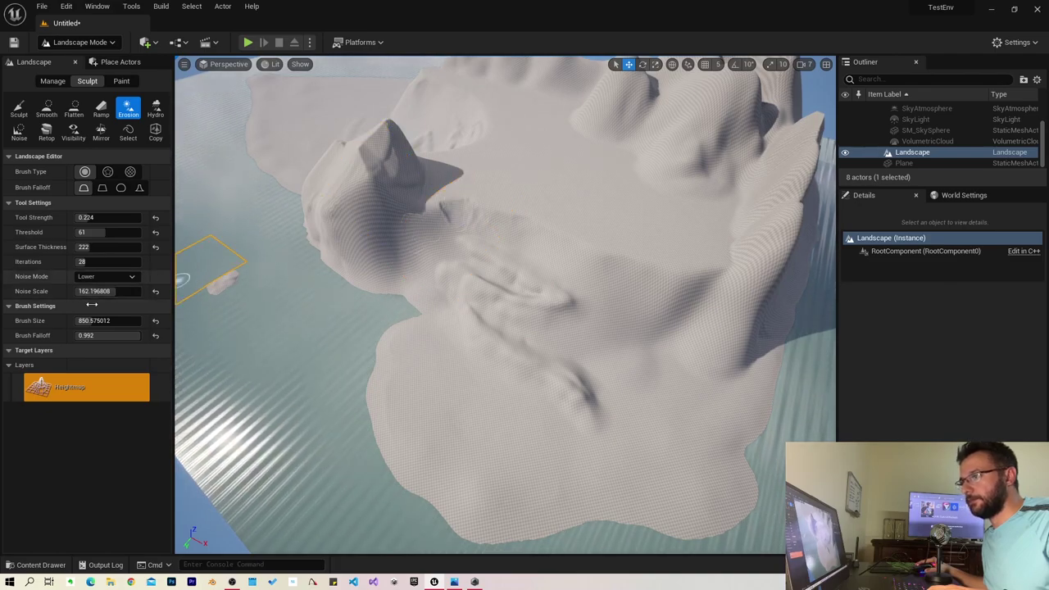
left_click_drag(106, 320, 131, 320)
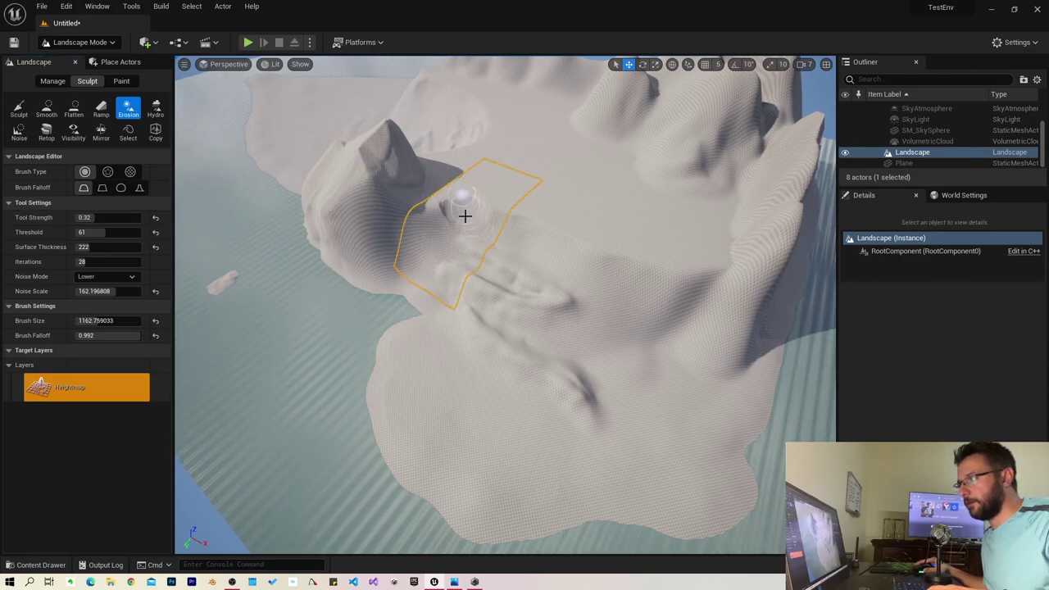
right_click_drag(465, 215, 482, 264)
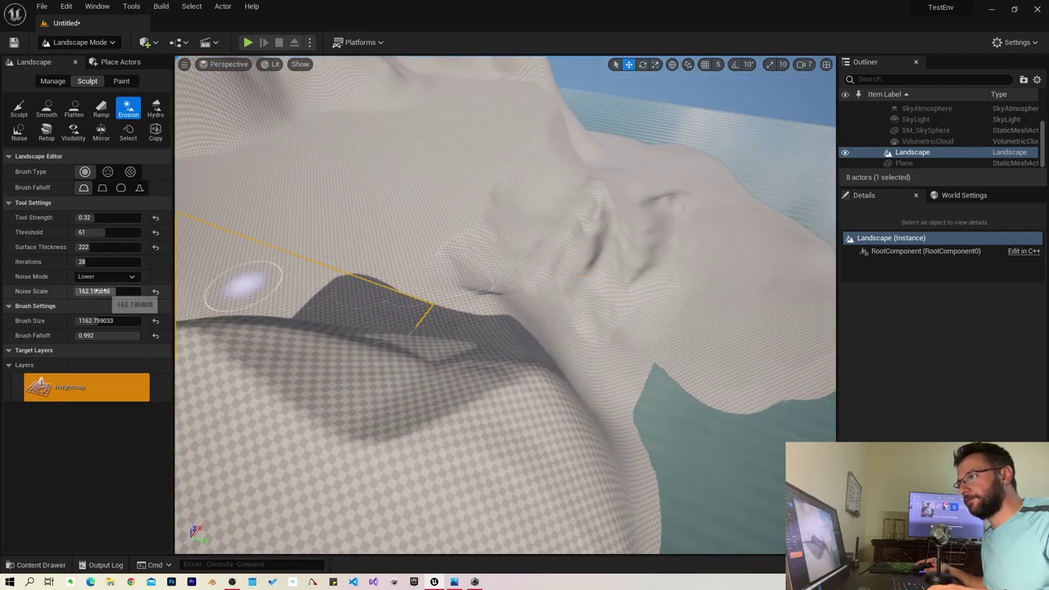
Raise the terrain next to the ridge with the Sculpt tool
left_click(20, 109)
mouse_move(426, 257)
left_mouse_down()
mouse_move(442, 279)
mouse_move(468, 281)
left_mouse_up()
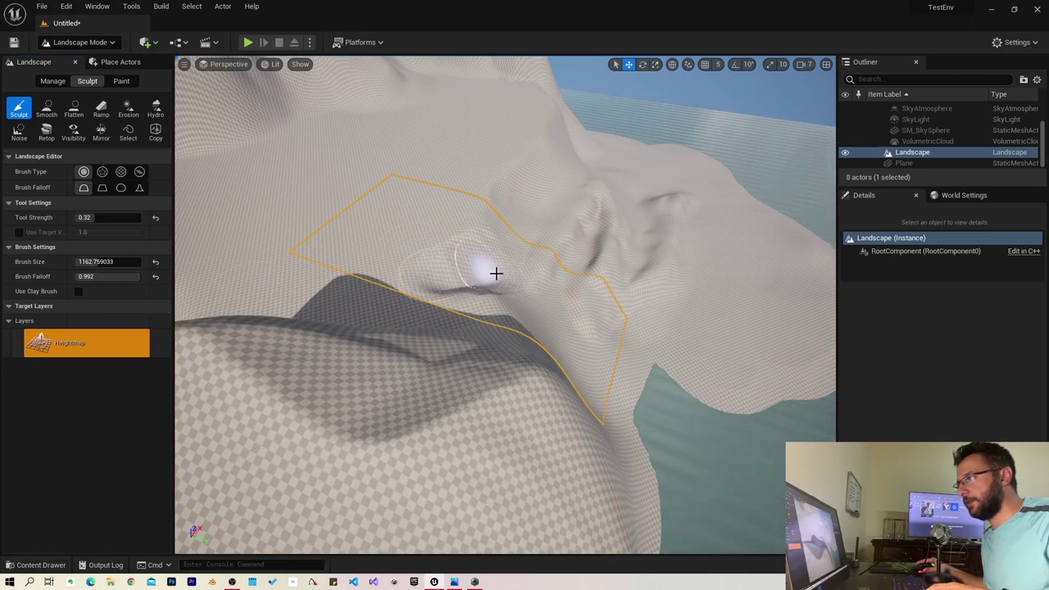
left_click(128, 109)
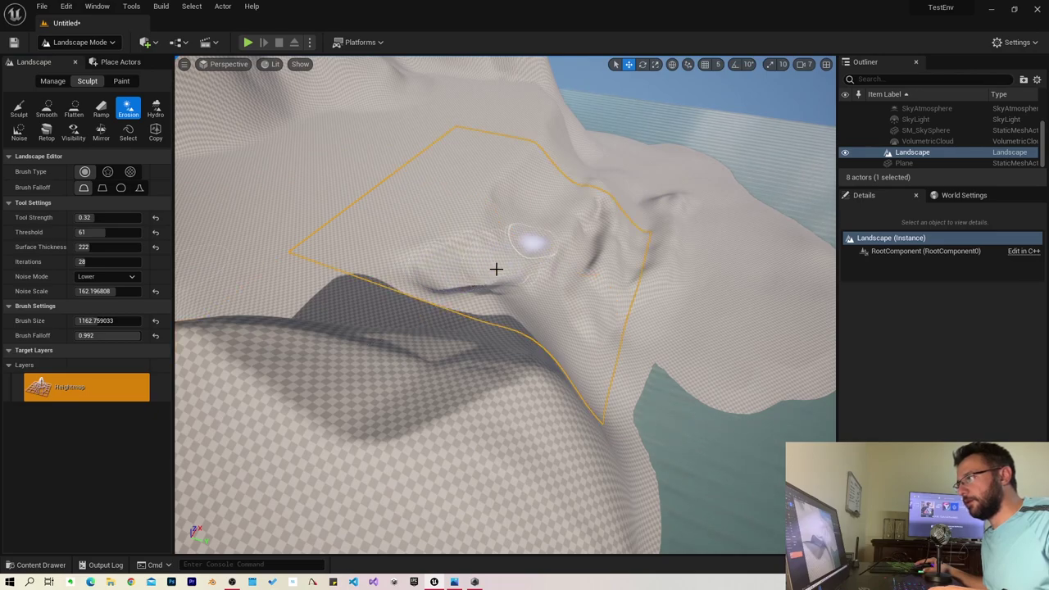
Smooth out the bumps on the sculpted ridge
left_click(46, 109)
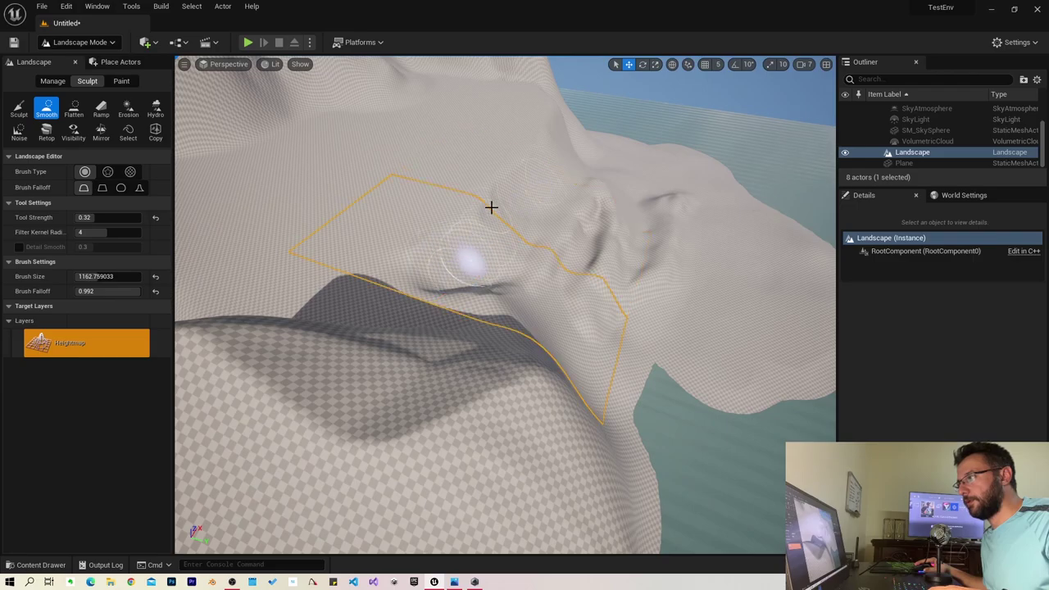
scroll(500, 214, "up", 5)
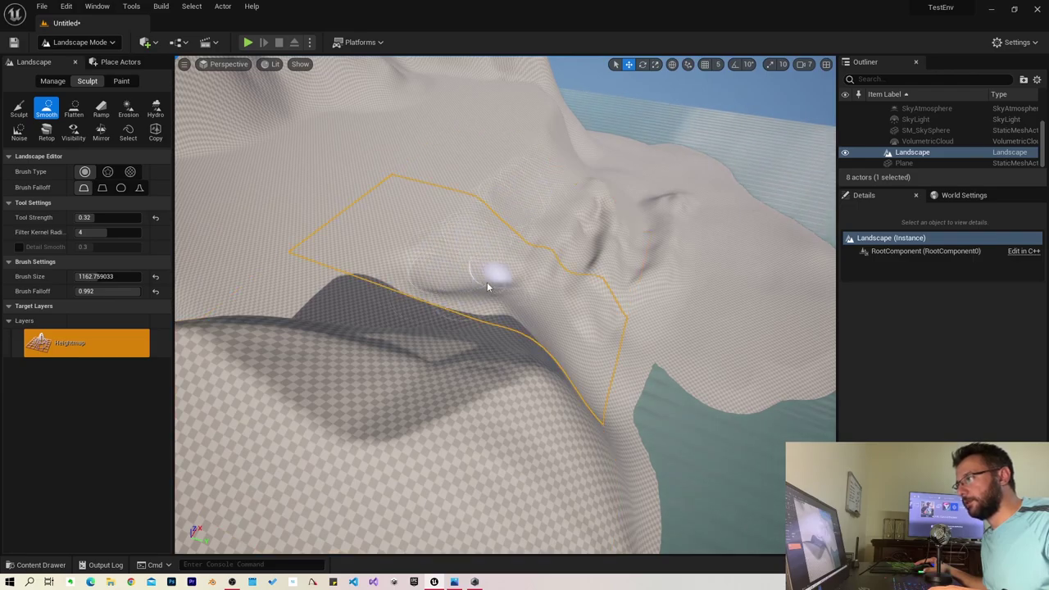
right_click_drag(501, 214, 501, 214)
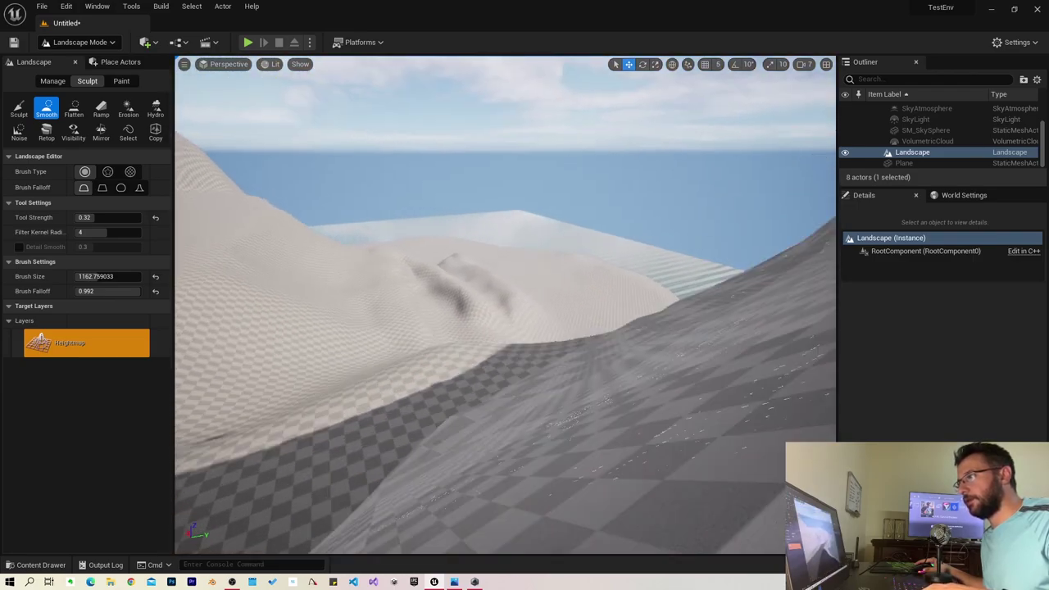
right_click_drag(530, 285, 530, 285)
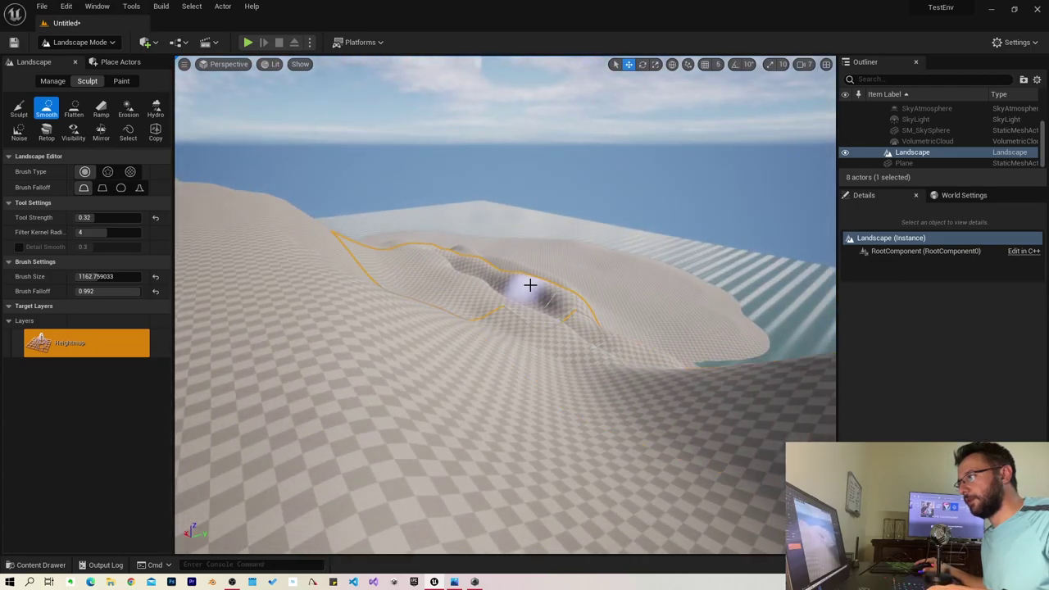
right_click_drag(424, 270, 433, 253)
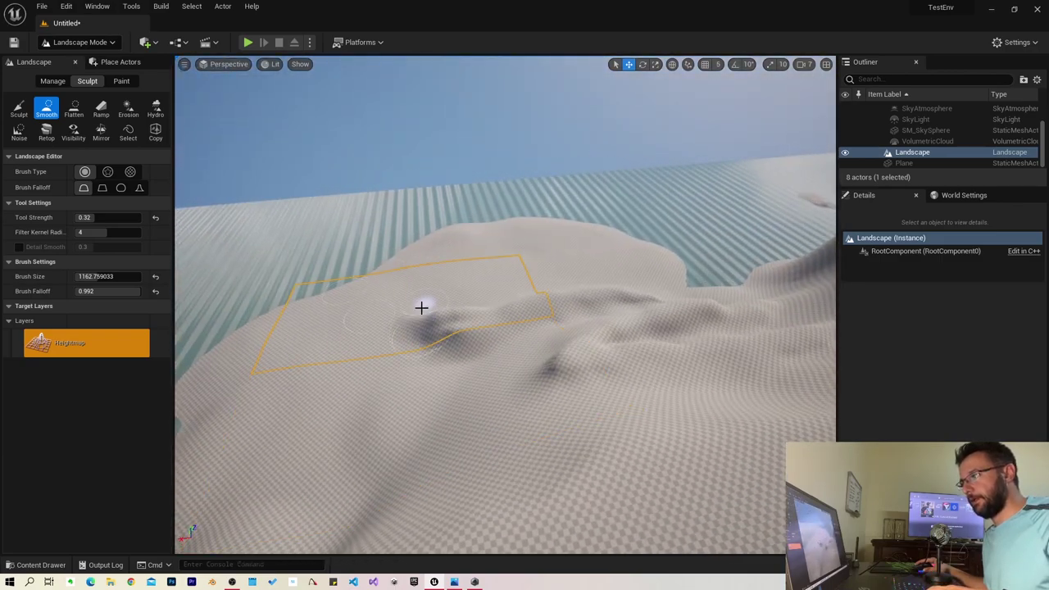
left_click_drag(421, 307, 187, 344)
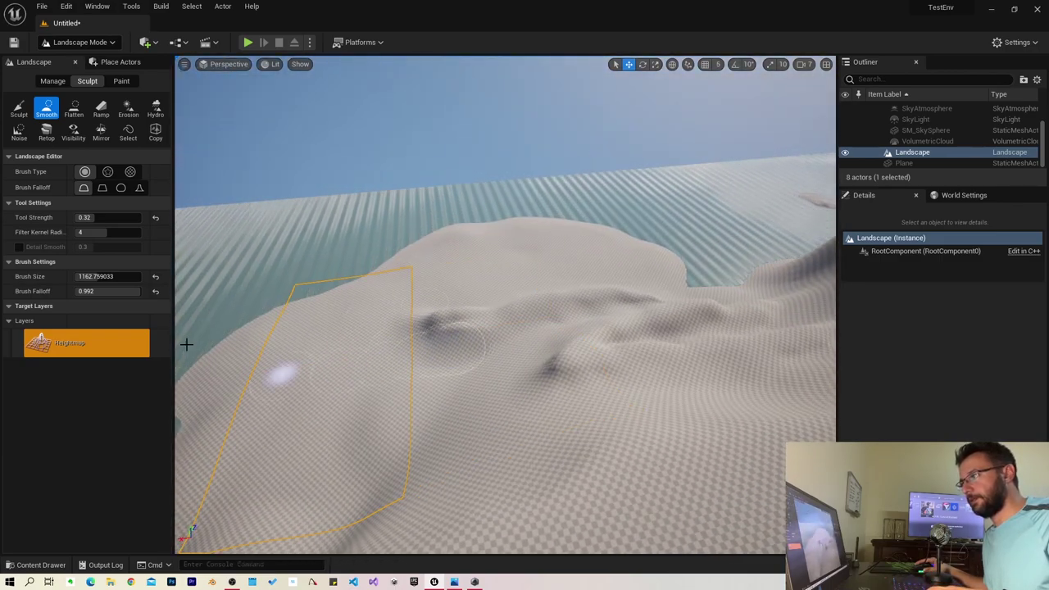
Raise a large mound of terrain with the Sculpt tool
left_click(18, 107)
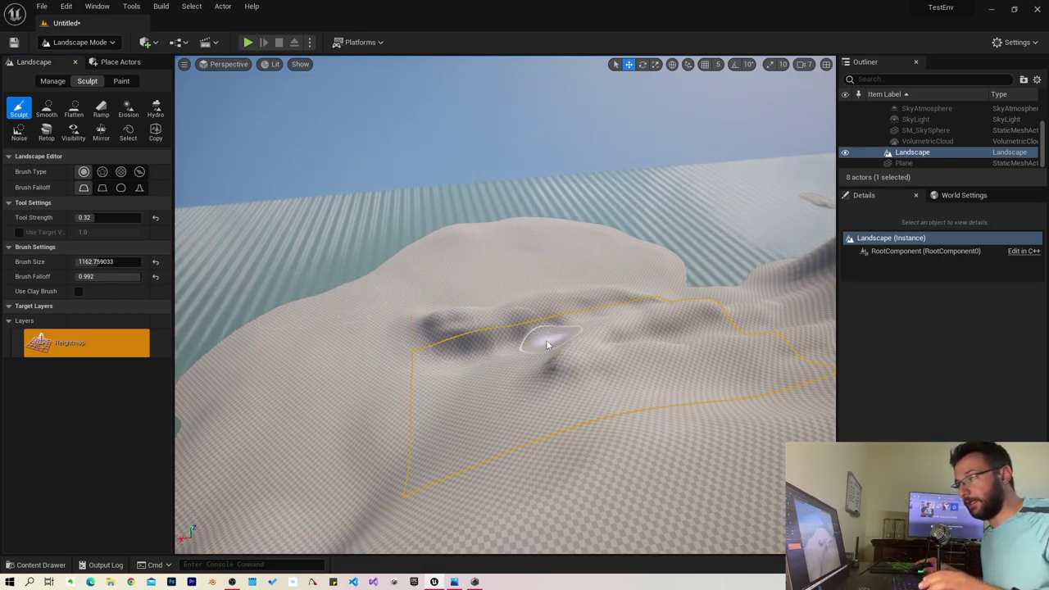
mouse_move(523, 337)
left_mouse_down()
mouse_move(540, 370)
mouse_move(364, 411)
left_mouse_up()
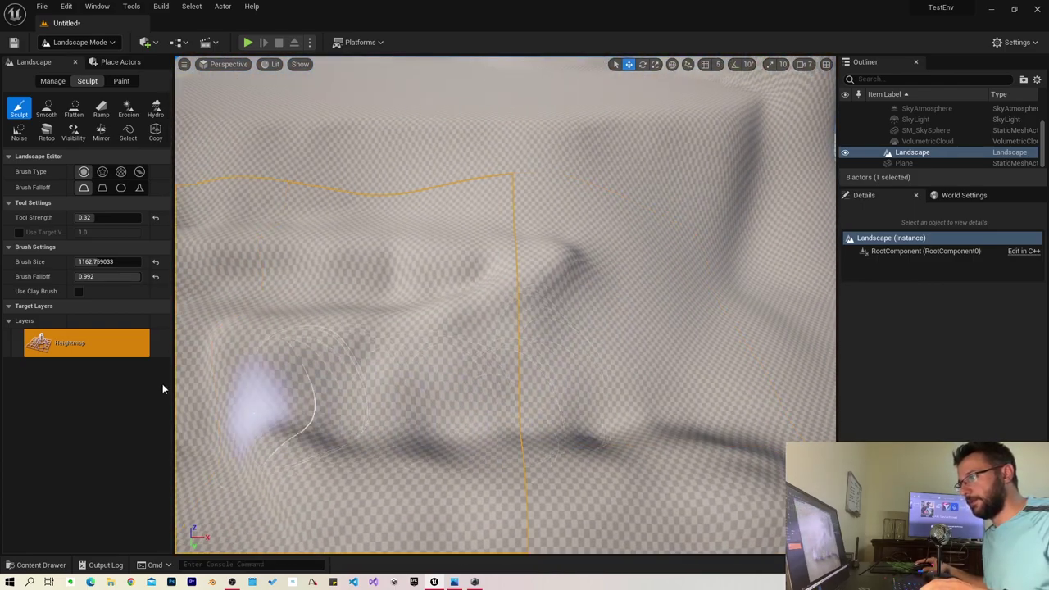
right_click_drag(364, 412, 478, 297)
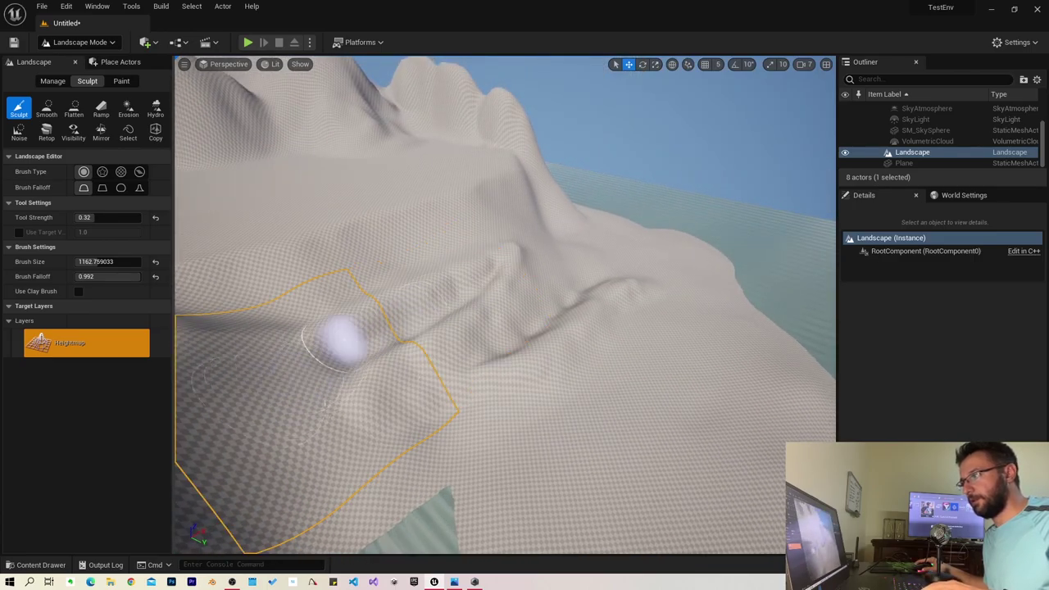
mouse_move(340, 336)
right_mouse_down()
mouse_move(199, 300)
mouse_move(246, 311)
mouse_move(239, 271)
right_mouse_up()
Smooth the hilltop and its dark streaked ridges with a 2365.12 Smooth brush
key("shift+2")
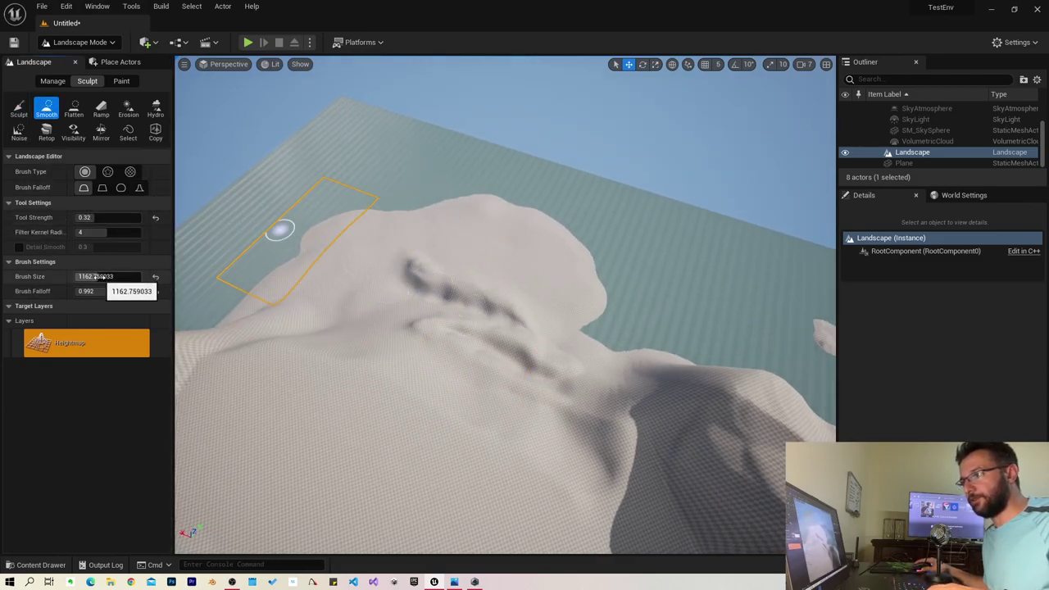
left_click(421, 318)
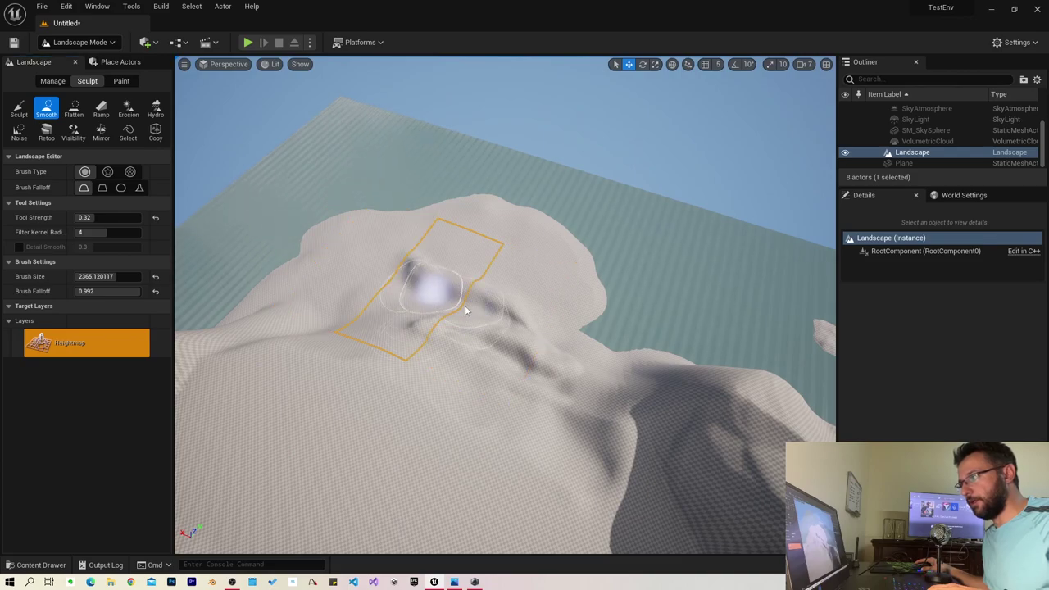
mouse_move(464, 309)
left_mouse_down()
mouse_move(519, 406)
mouse_move(531, 321)
left_mouse_up()
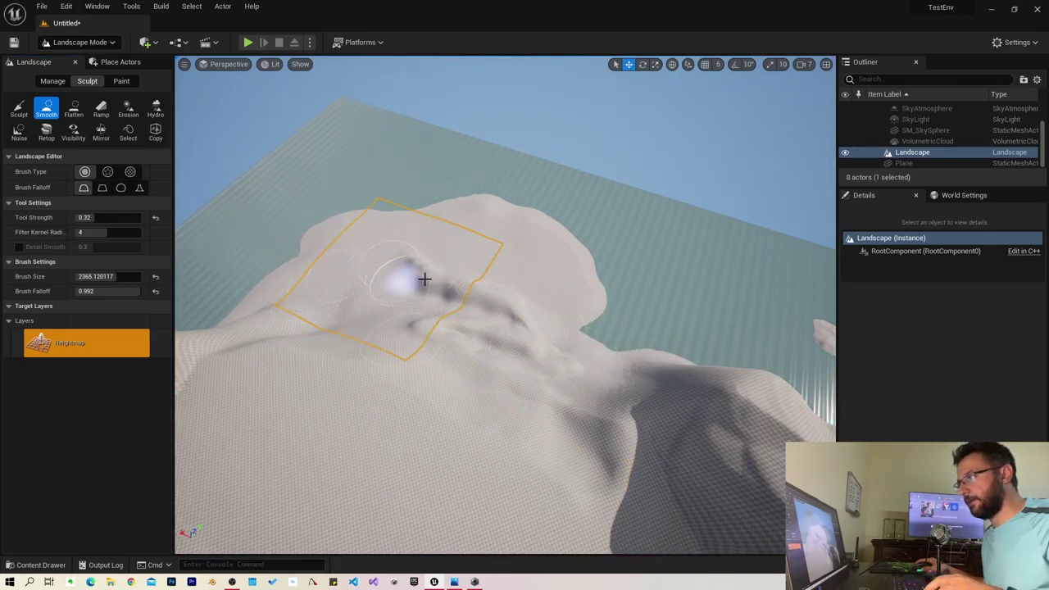
right_click_drag(391, 418, 476, 345)
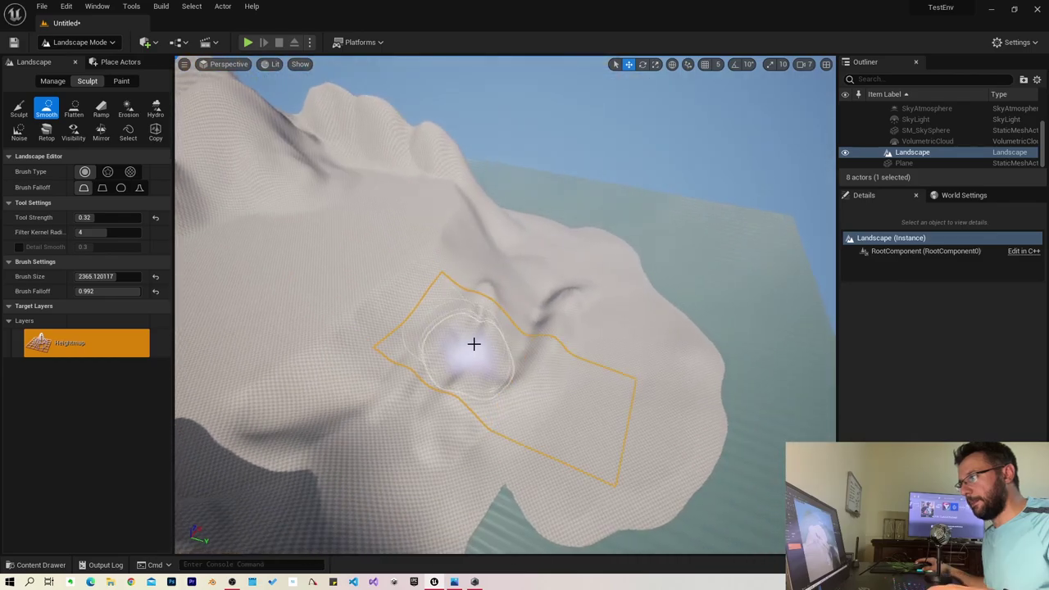
right_click_drag(378, 442, 453, 447)
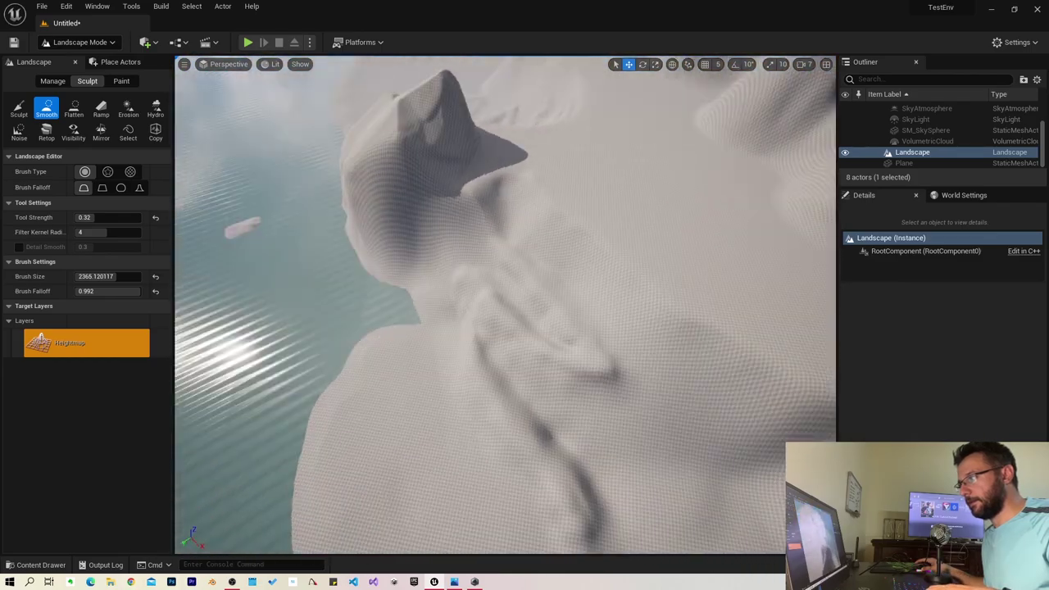
left_click_drag(453, 447, 486, 390)
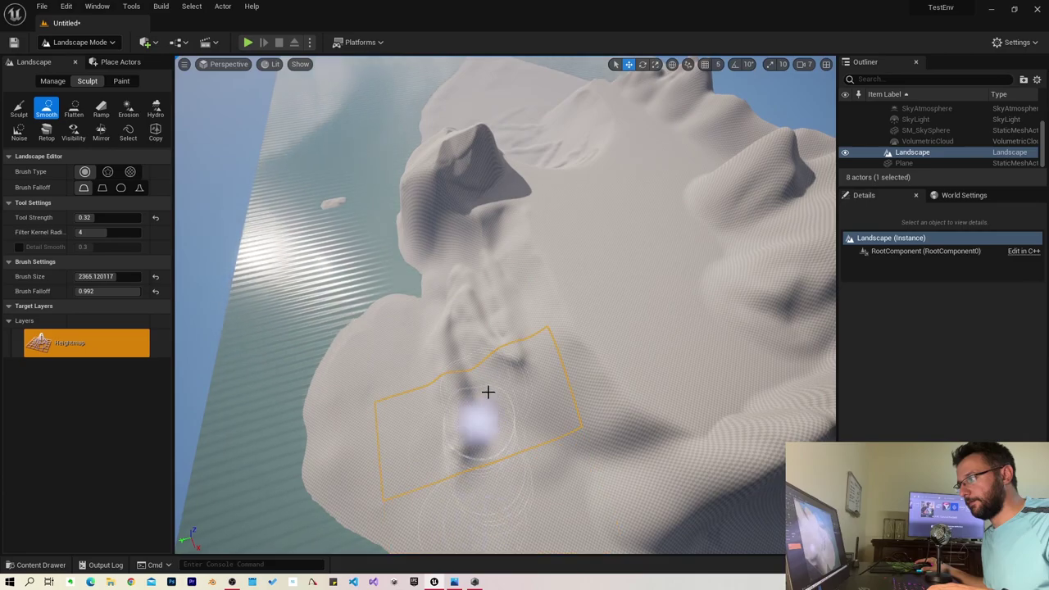
right_click_drag(392, 342, 525, 360)
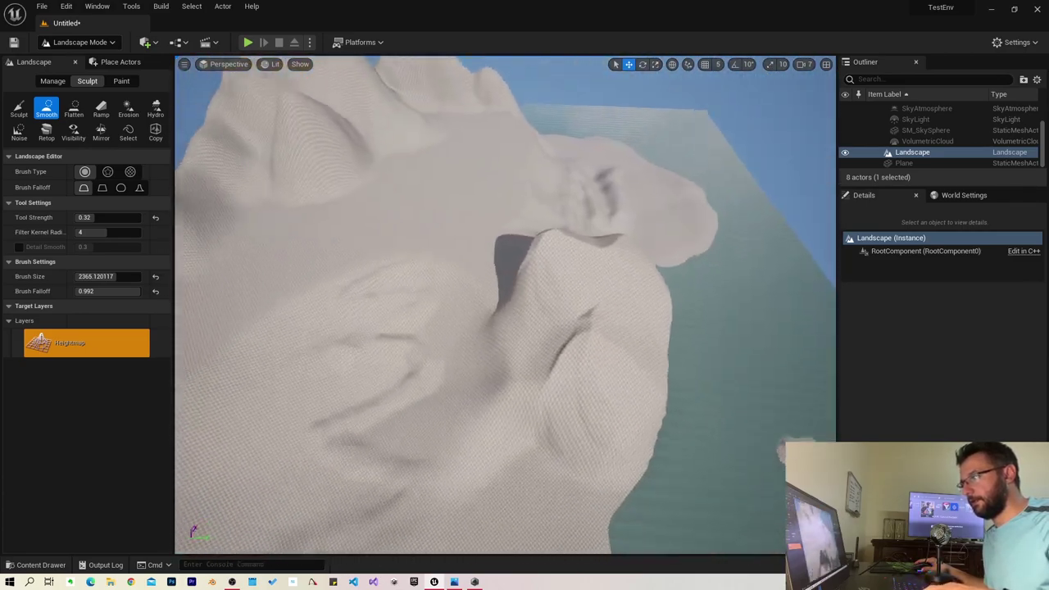
right_click_drag(525, 361, 410, 386)
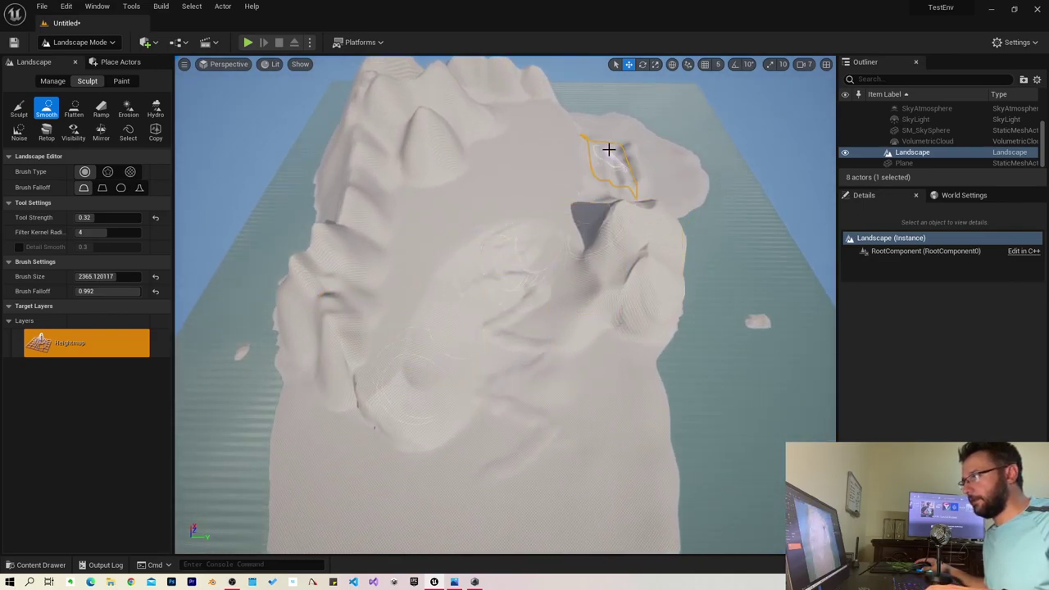
left_click_drag(601, 210, 470, 293)
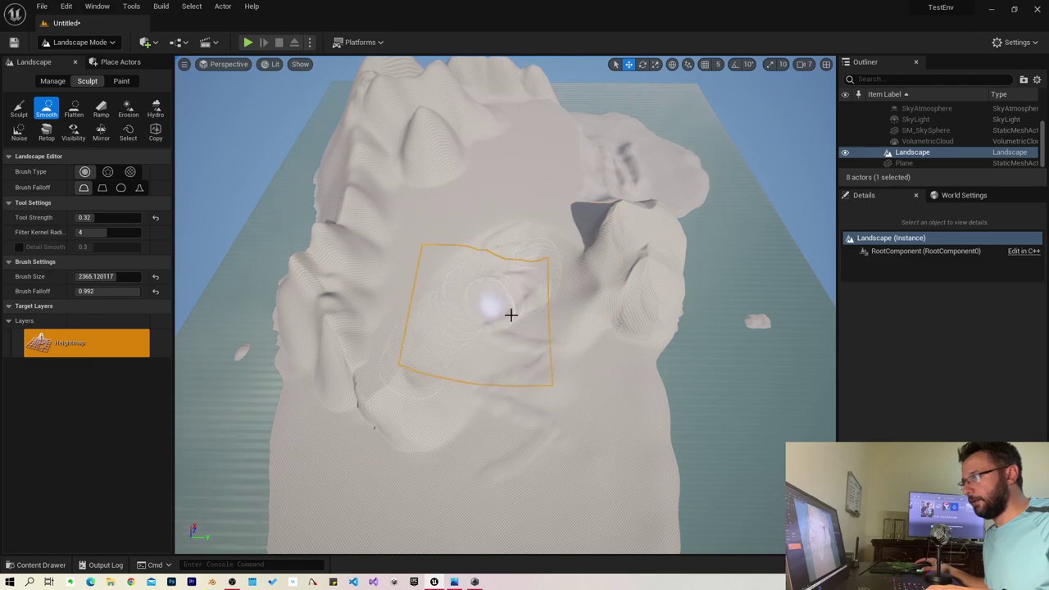
mouse_move(536, 396)
right_mouse_down()
mouse_move(508, 385)
mouse_move(501, 403)
right_mouse_up()
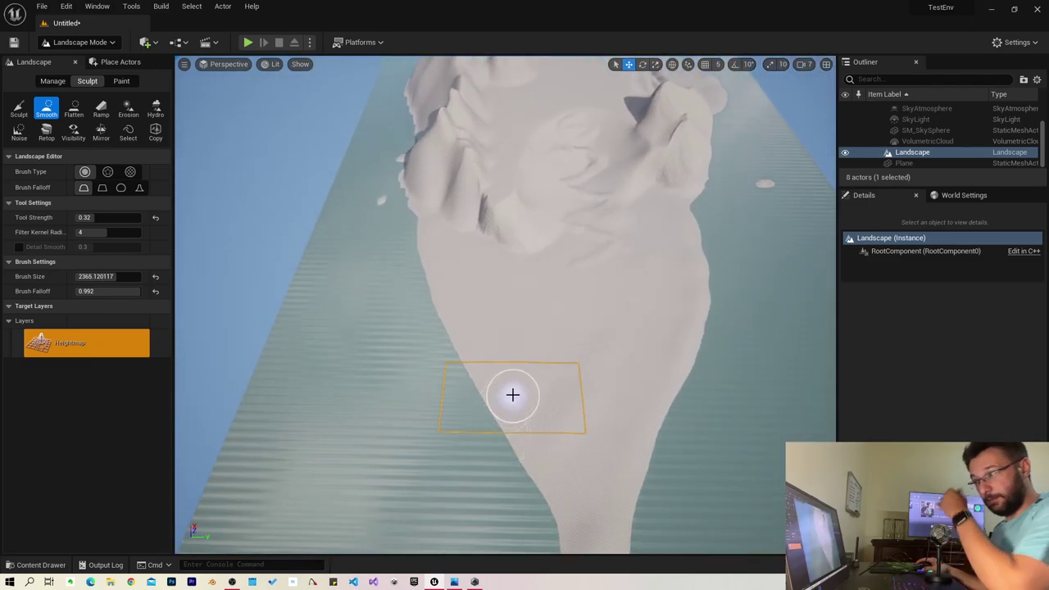
Set up the Noise tool in Sub mode at strength 0.168
left_click(128, 109)
left_click(23, 132)
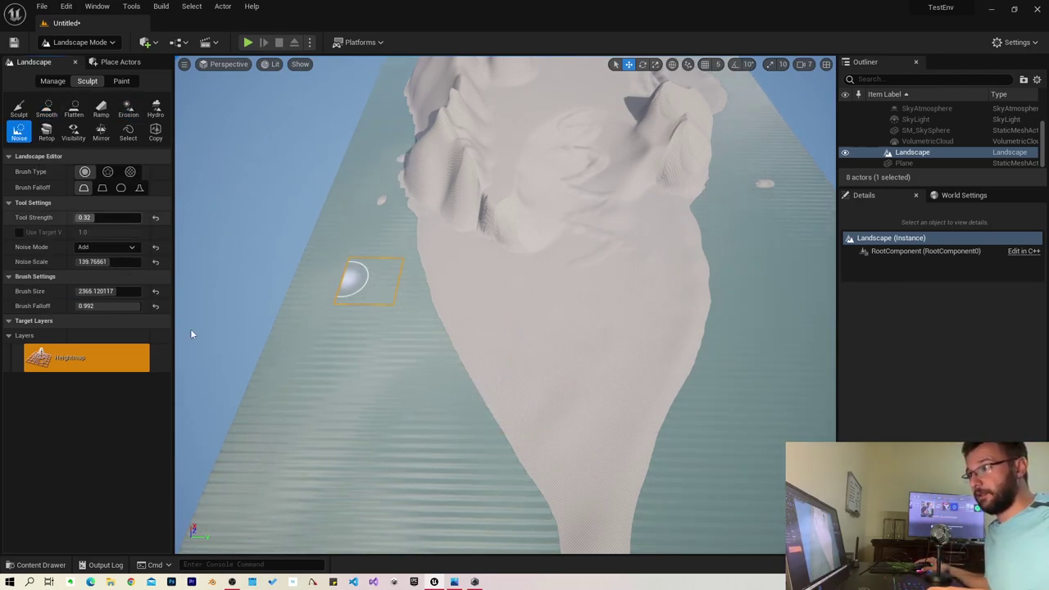
left_click(94, 278)
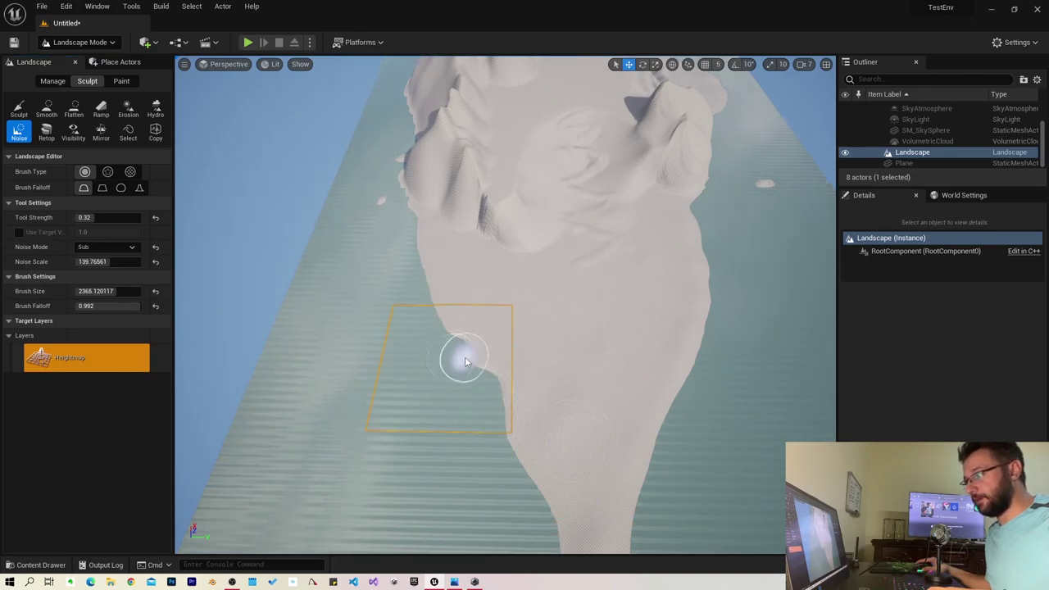
Carve notches into the mound's edge and along the island's lower shoreline
mouse_move(476, 468)
right_mouse_down()
mouse_move(492, 426)
mouse_move(462, 386)
right_mouse_up()
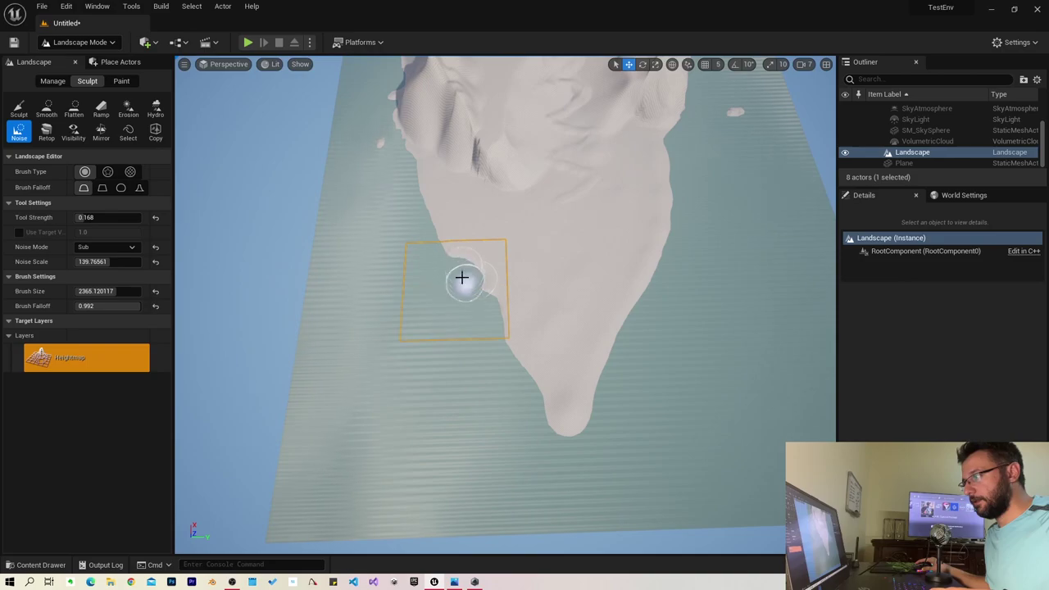
left_click_drag(480, 276, 445, 427)
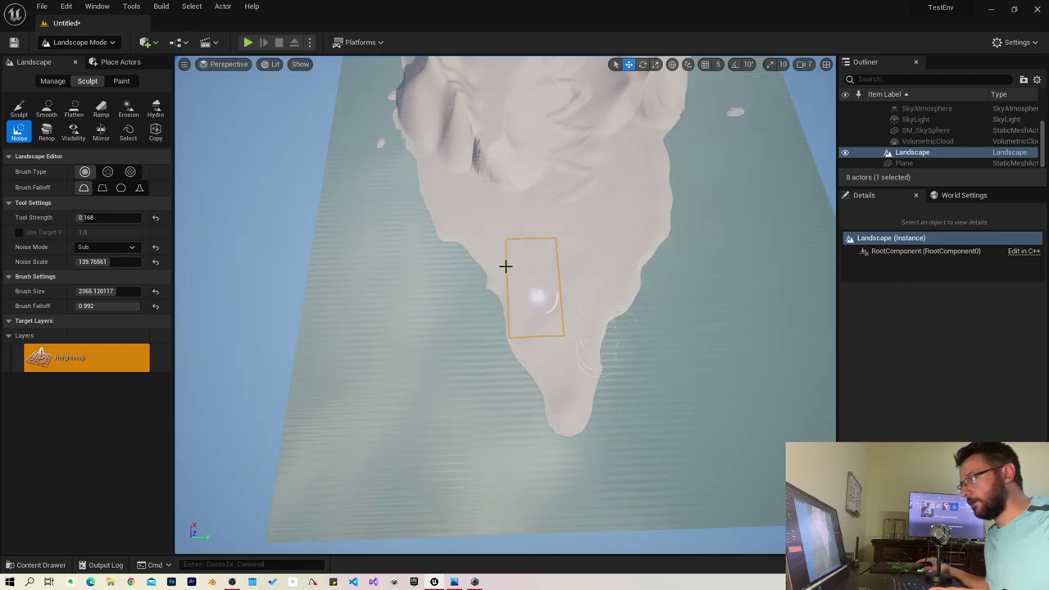
right_click_drag(506, 266, 510, 270)
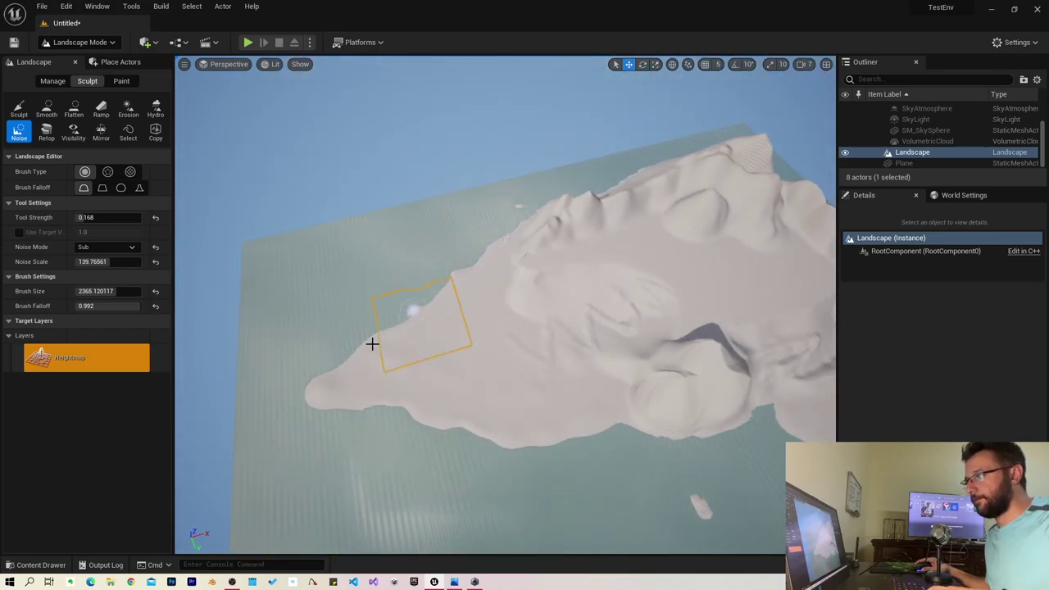
left_click_drag(399, 415, 455, 440)
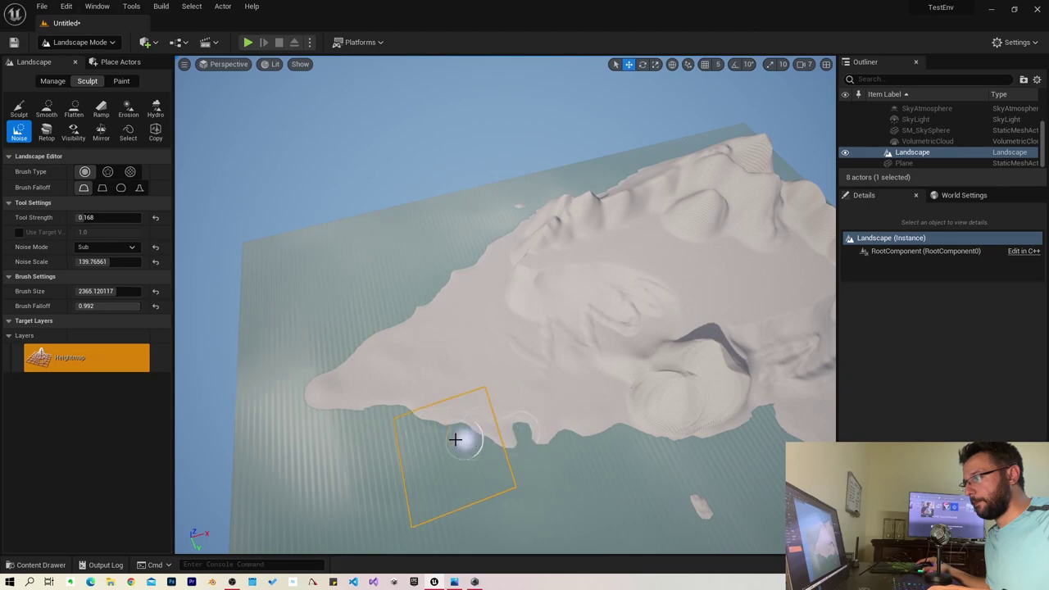
right_click_drag(368, 418, 442, 443)
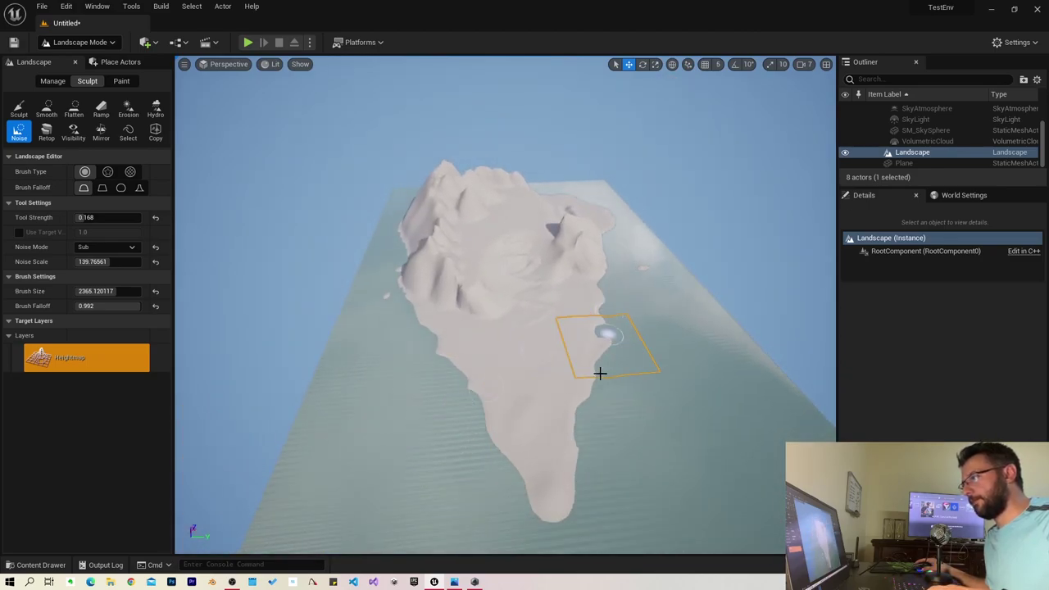
Level the island's southern tip with Flatten at strength 0.432, then choose the Ramp tool
left_click(74, 108)
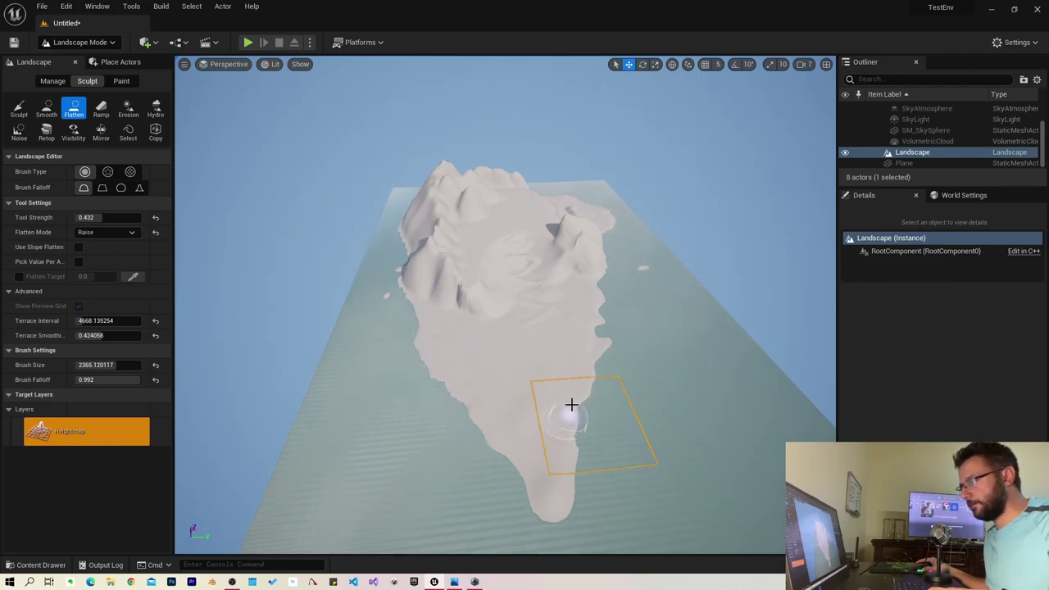
right_click_drag(551, 415, 501, 413)
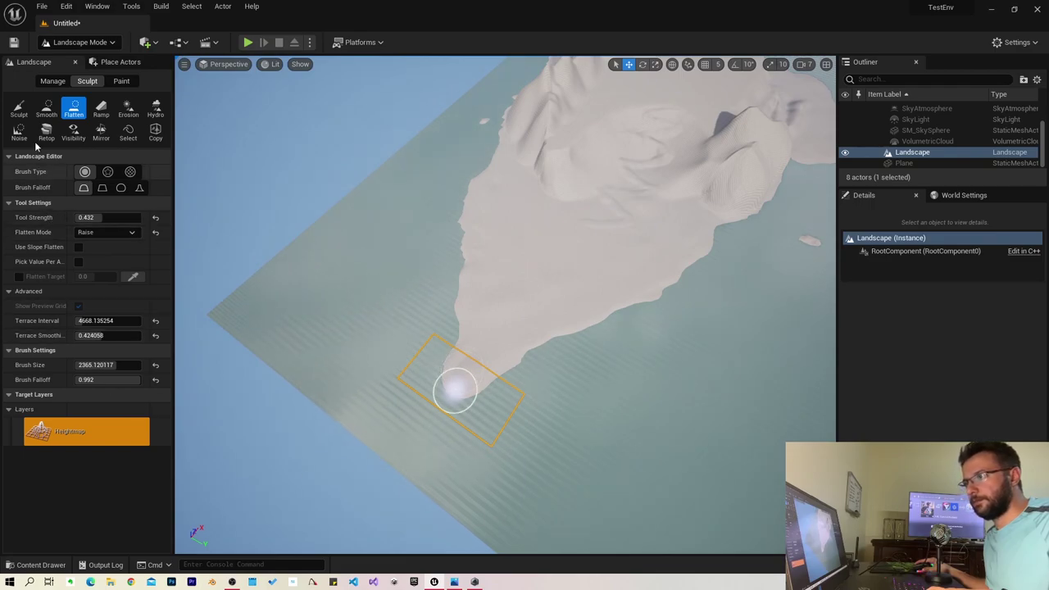
left_click(100, 109)
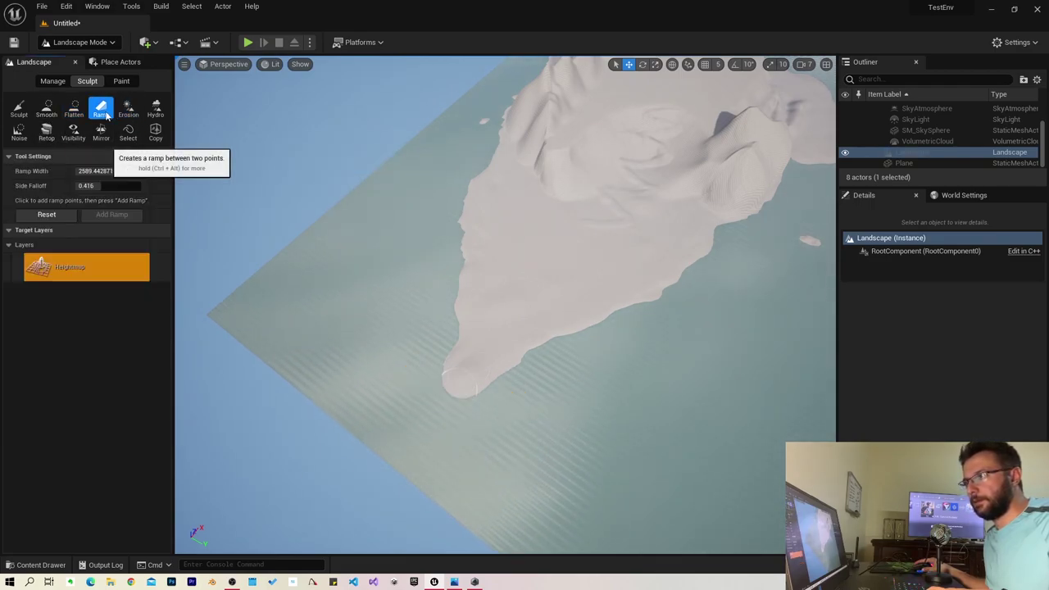
Select the Noise tool and orbit around the peninsula to the hill near the coast
left_click(19, 131)
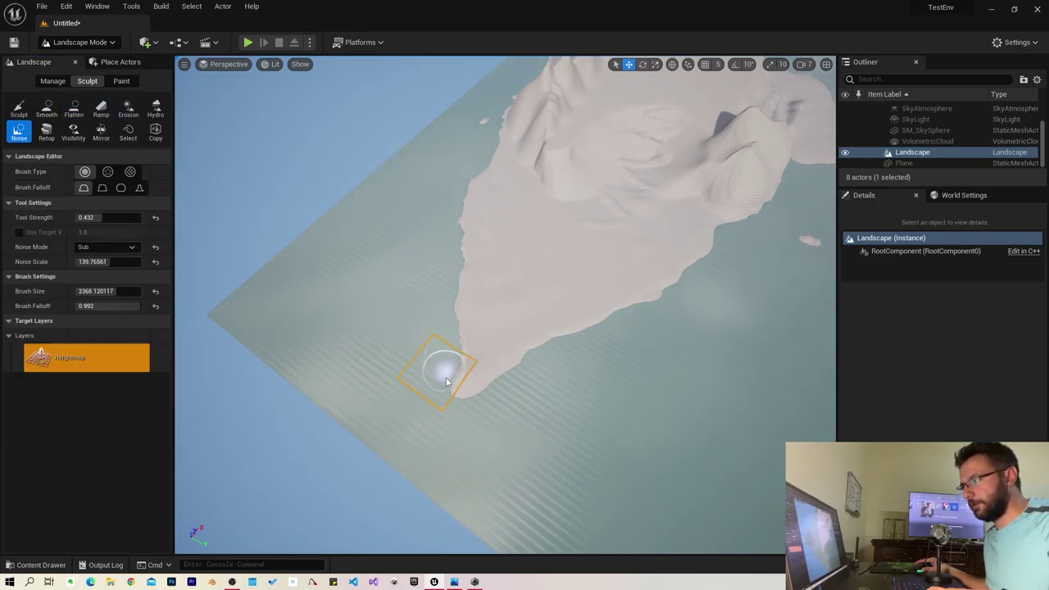
right_click_drag(394, 276, 498, 365)
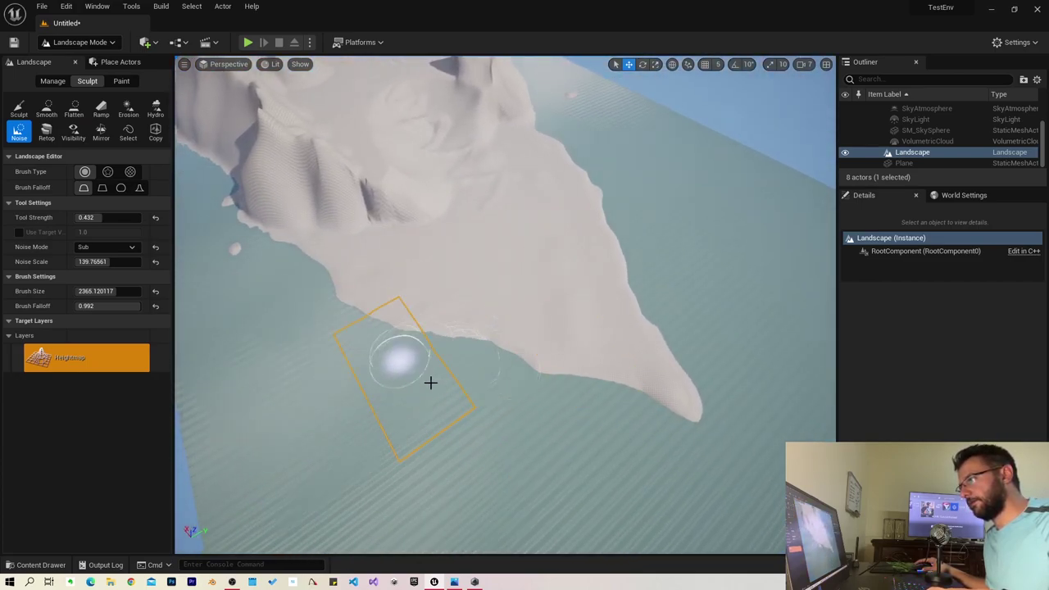
mouse_move(384, 345)
right_mouse_down()
mouse_move(426, 352)
mouse_move(426, 312)
mouse_move(509, 320)
mouse_move(442, 339)
right_mouse_up()
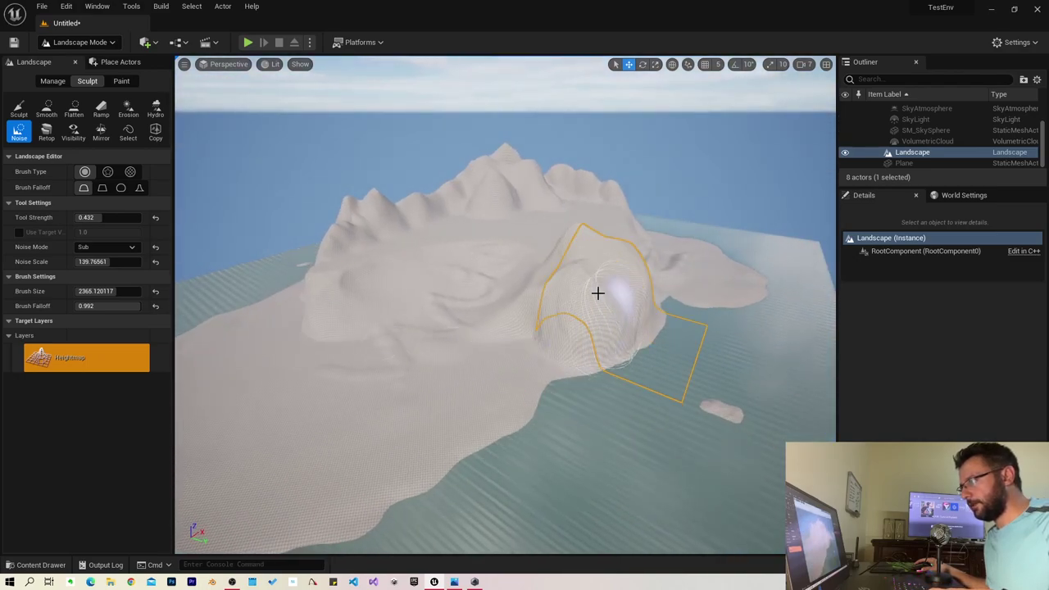
right_click_drag(692, 302, 574, 324)
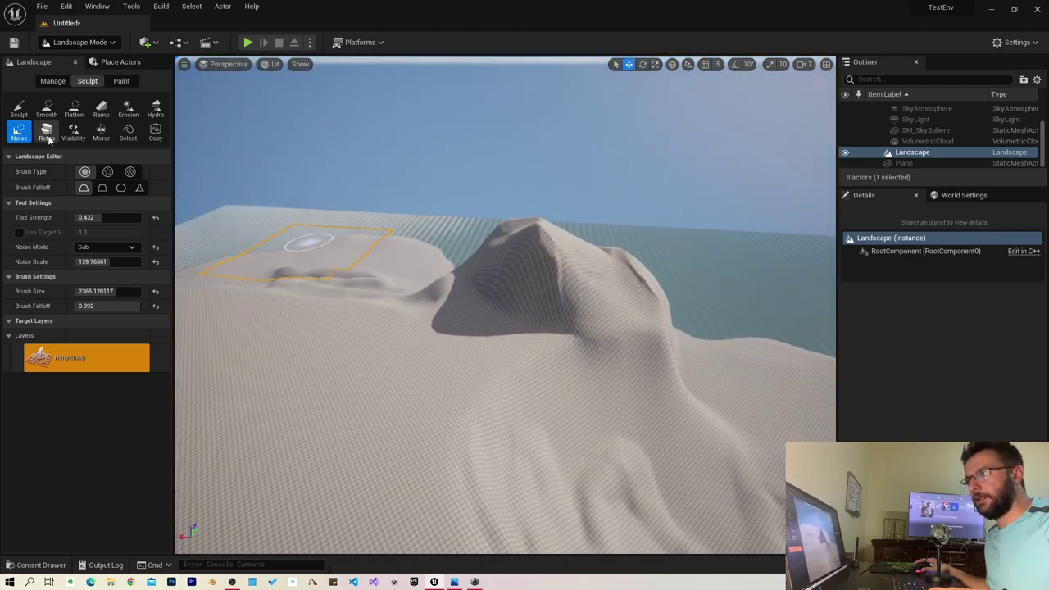
With the Sculpt tool selected, survey the mountain range and pull back to a whole-island overview
left_click(18, 109)
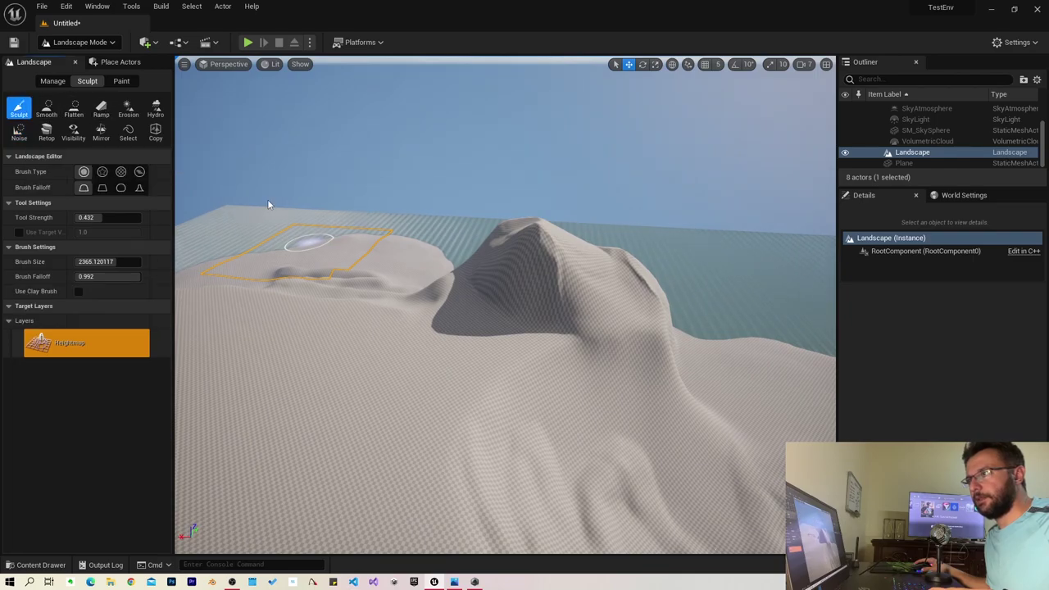
right_click_drag(628, 271, 592, 298)
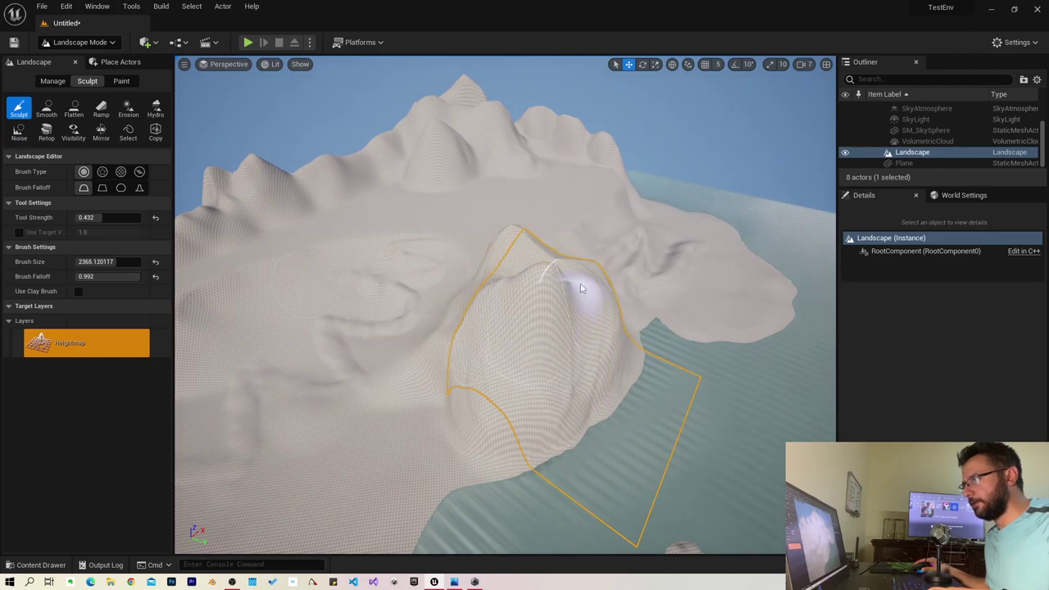
mouse_move(574, 286)
right_mouse_down()
mouse_move(558, 270)
mouse_move(613, 269)
right_mouse_up()
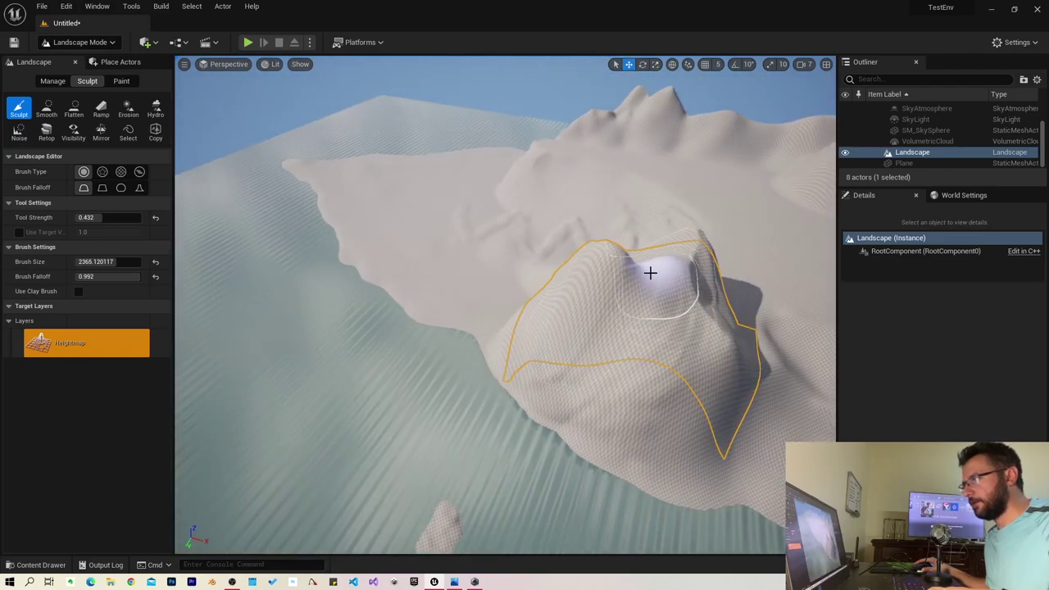
right_click_drag(659, 327, 388, 309)
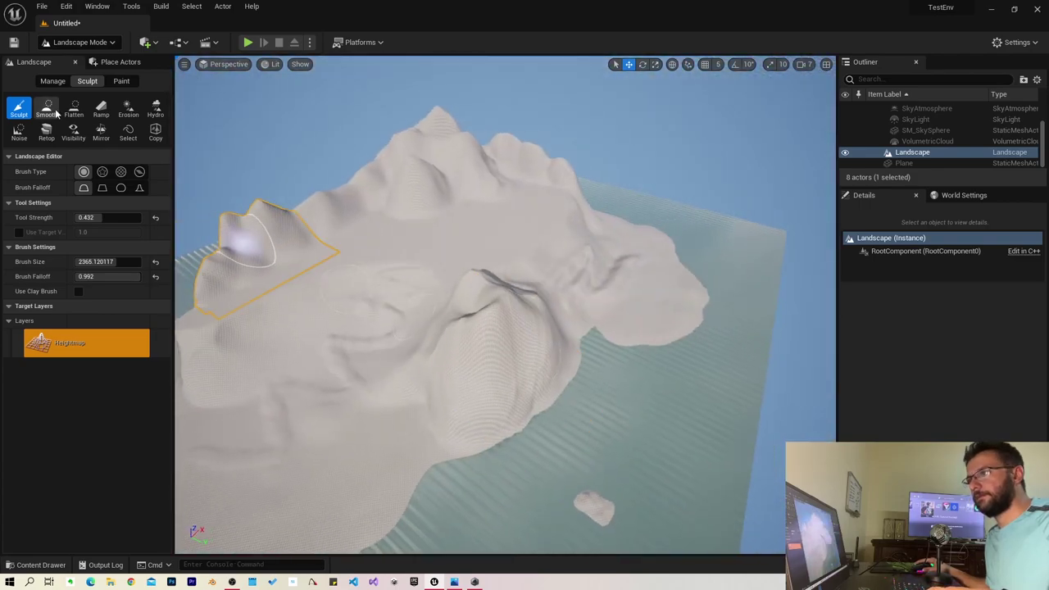
Select the Smooth tool at strength 0.432 and inspect the island's ridges from several angles
left_click(42, 110)
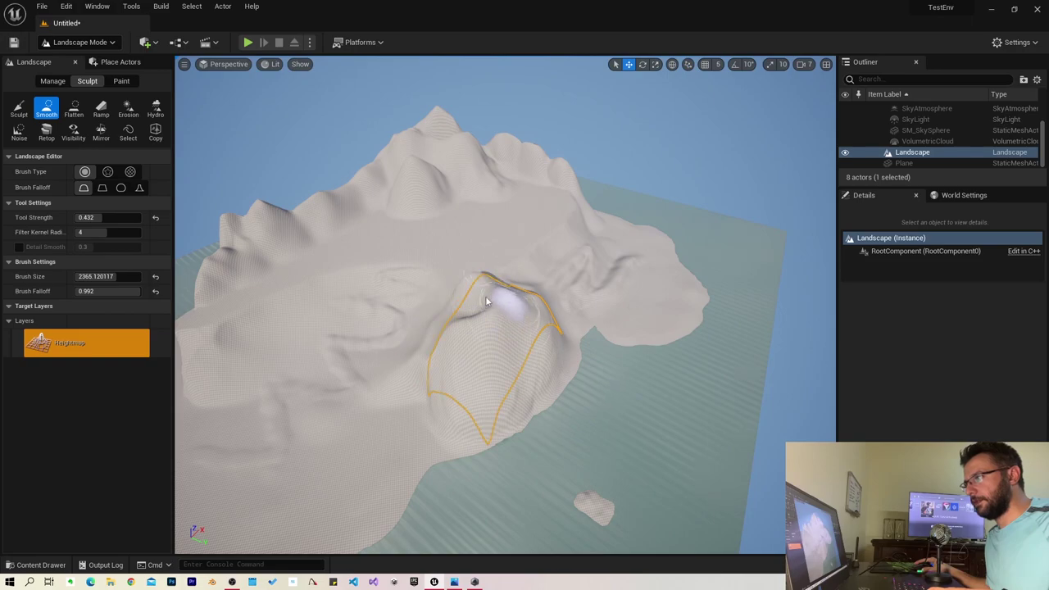
mouse_move(485, 298)
right_mouse_down()
mouse_move(525, 311)
mouse_move(502, 445)
right_mouse_up()
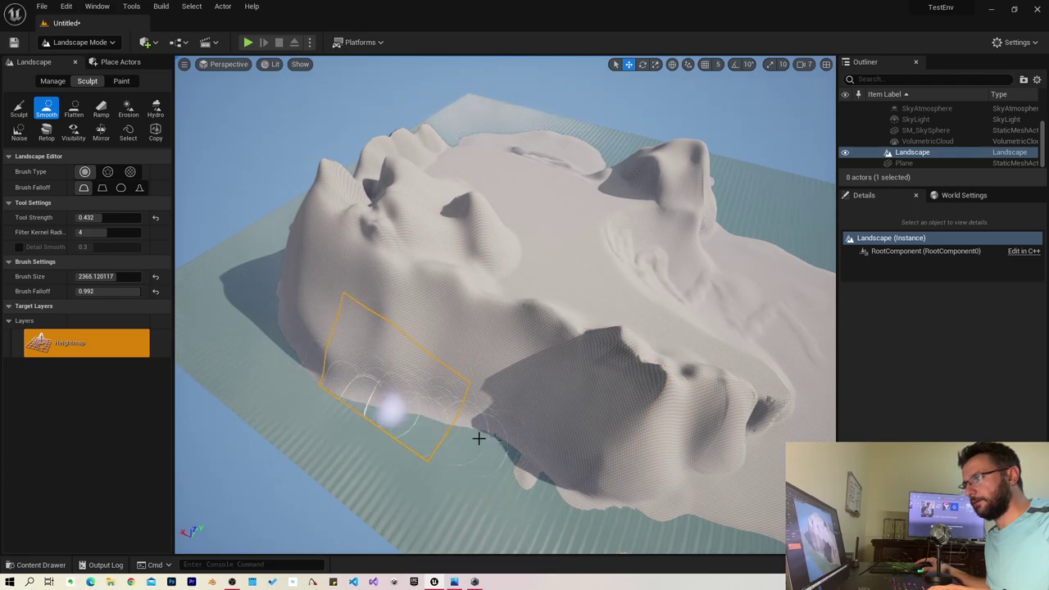
right_click_drag(479, 438, 438, 374)
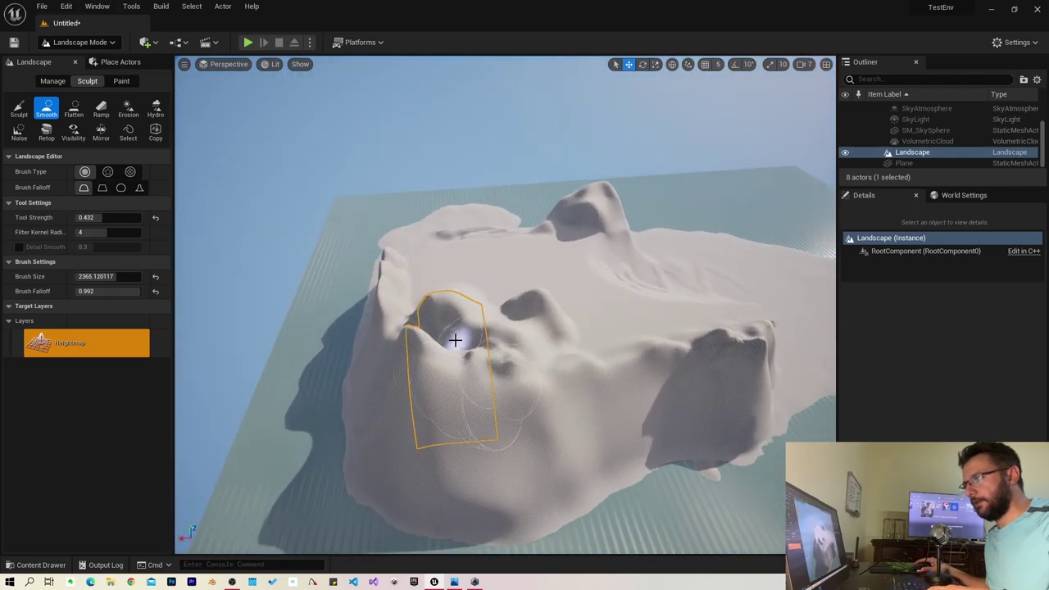
right_click_drag(434, 409, 492, 442)
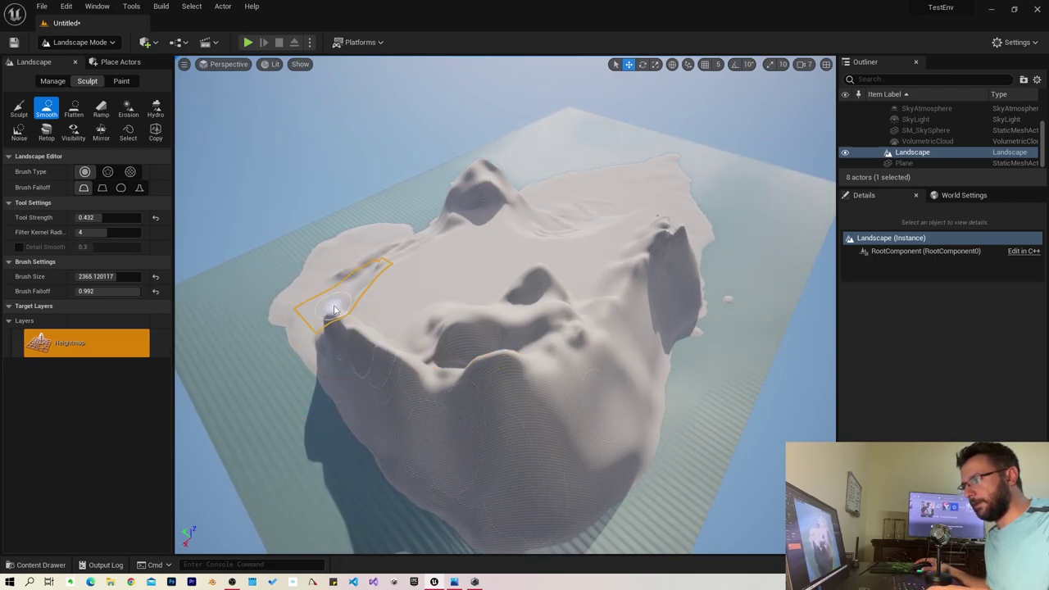
right_click_drag(273, 358, 253, 356)
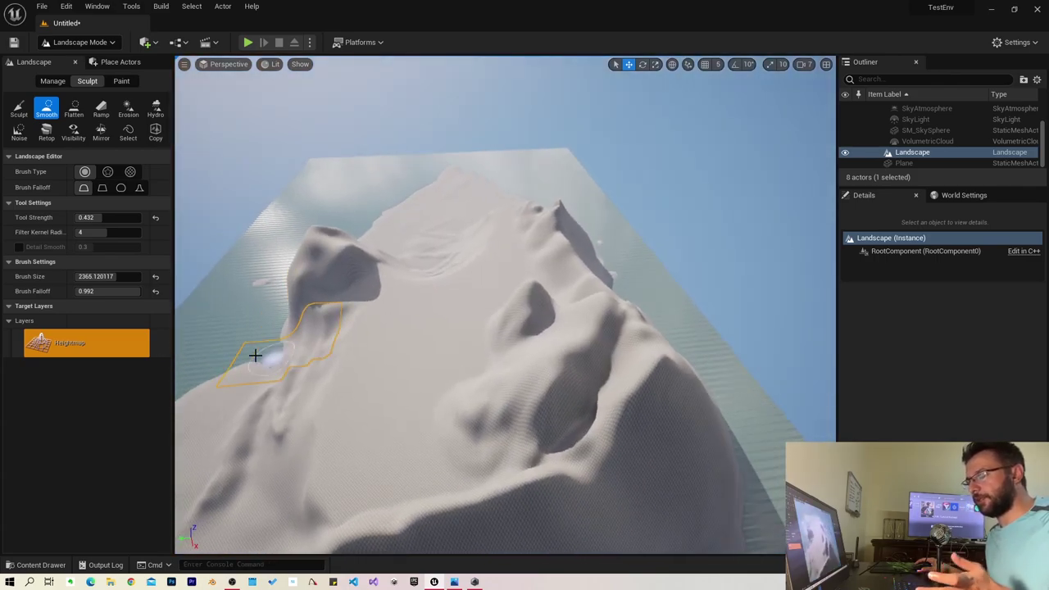
mouse_move(412, 316)
right_mouse_down()
mouse_move(459, 320)
mouse_move(456, 399)
mouse_move(517, 369)
mouse_move(466, 475)
right_mouse_up()
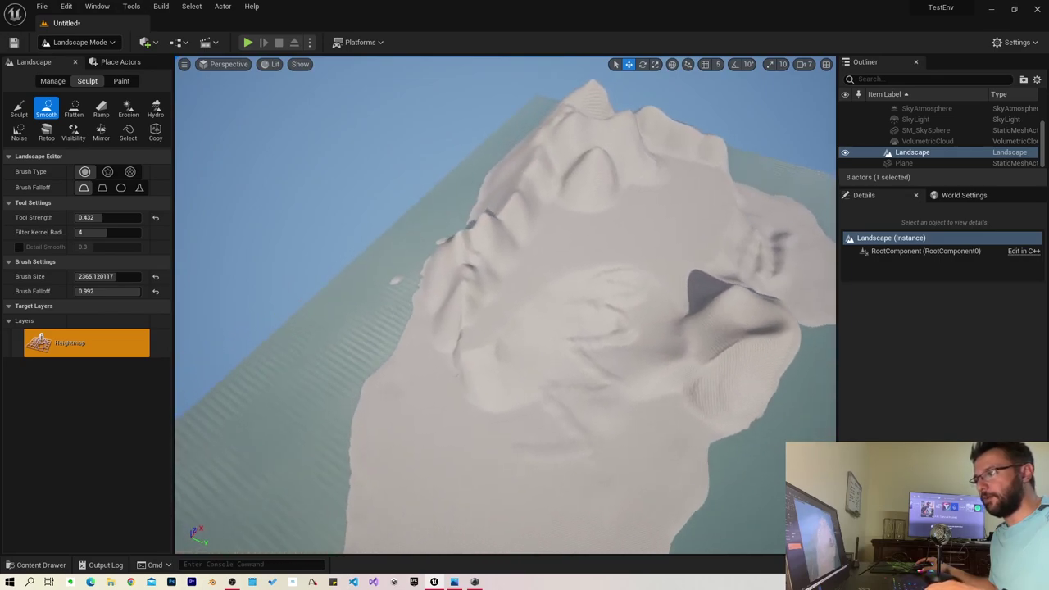
right_click_drag(503, 442, 500, 393)
Glance at the hand-drawn island sketch in Photos, then pick Unreal's Sculpt tool
key("alt+Tab")
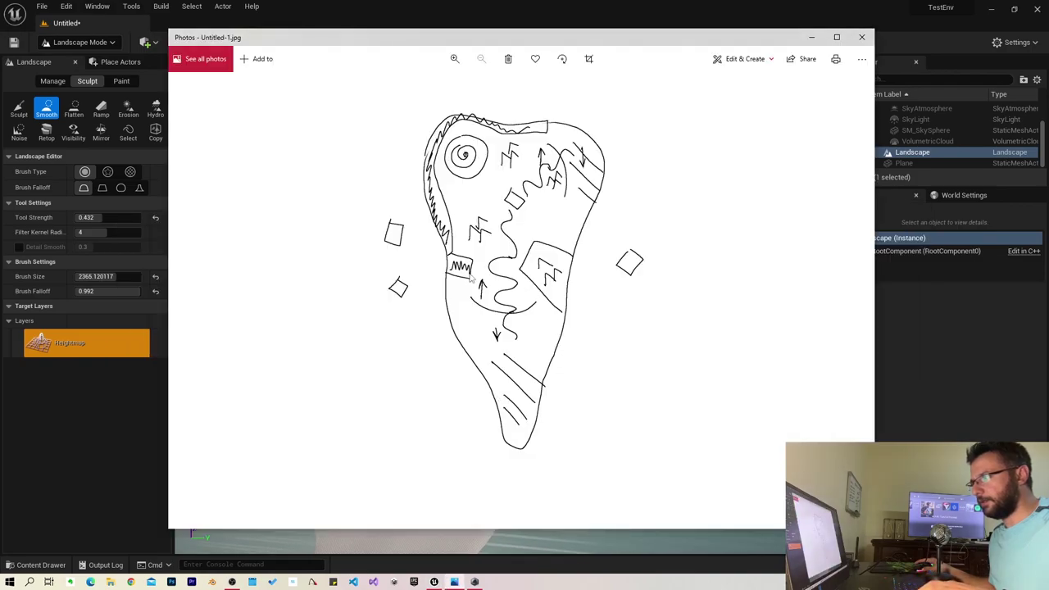
key("alt+Tab")
left_click(19, 108)
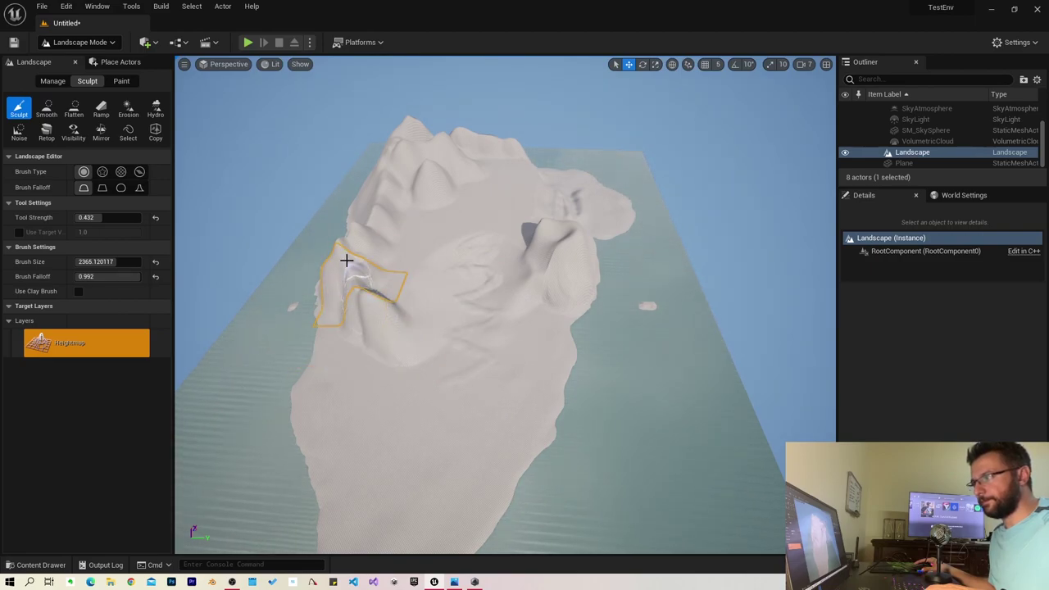
Carve erosion striations along the ridge near the coast
right_click_drag(396, 339, 418, 333)
left_click(47, 108)
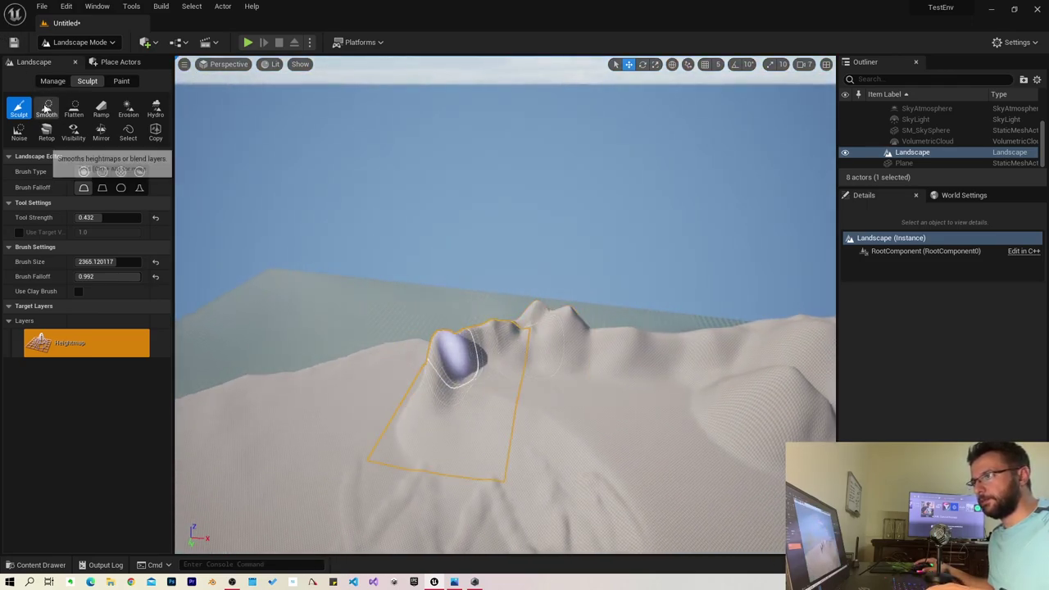
right_click_drag(362, 348, 356, 399)
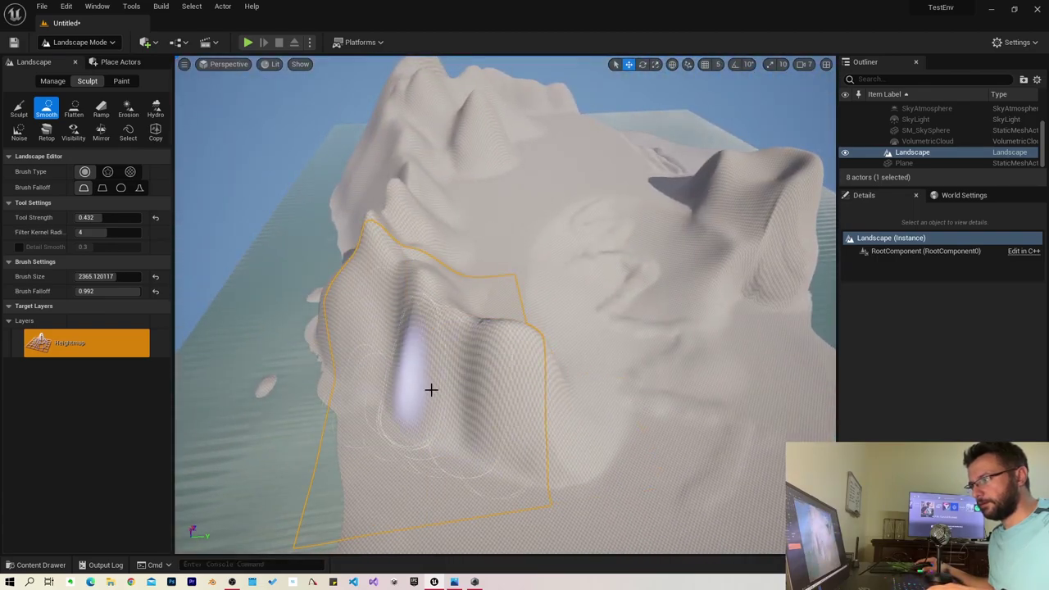
right_click_drag(361, 344, 246, 352)
left_click(127, 109)
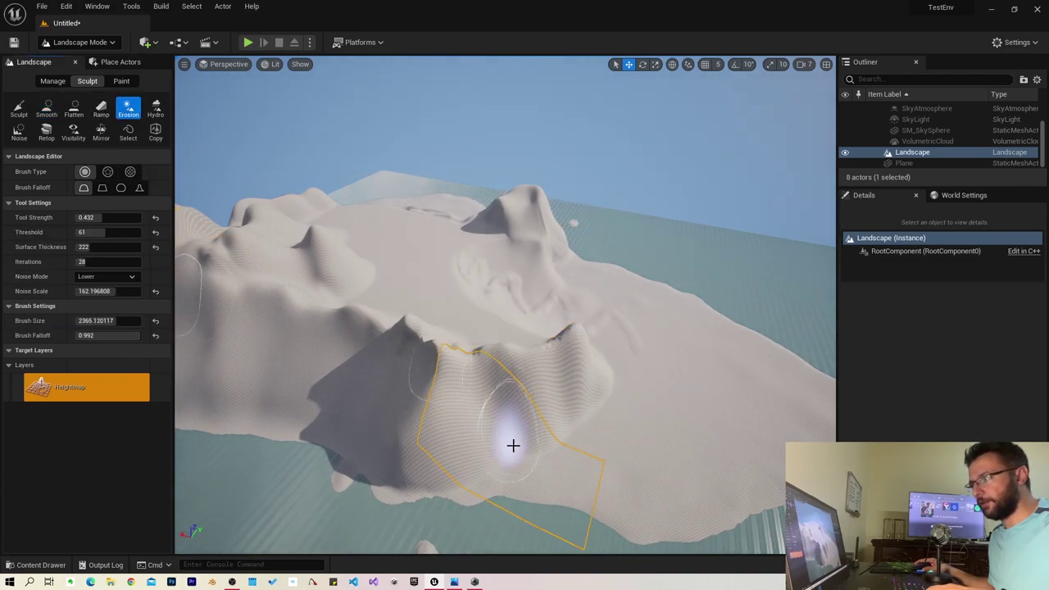
mouse_move(480, 419)
left_mouse_down()
mouse_move(511, 416)
mouse_move(462, 432)
left_mouse_up()
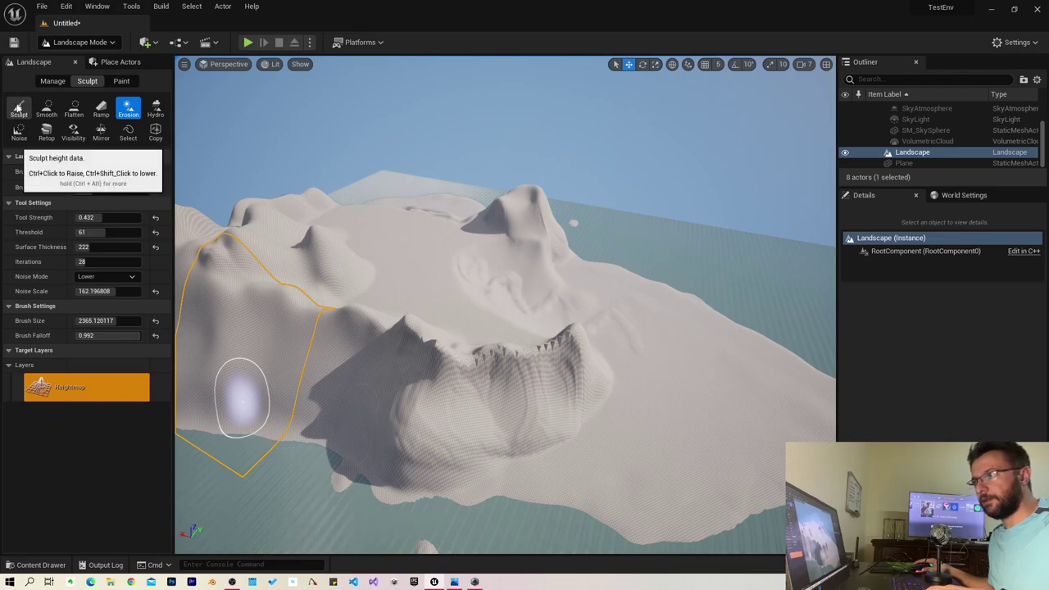
Smooth the eroded slope from top to bottom, then inspect the tall ridge from low angles
left_click(47, 108)
left_click_drag(544, 348, 479, 420)
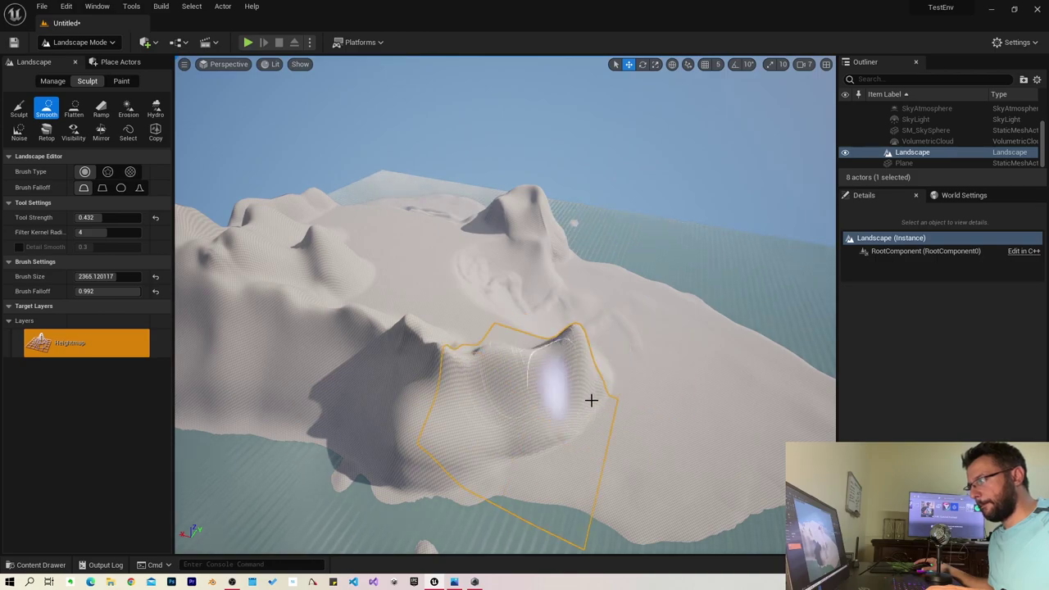
right_click_drag(591, 400, 509, 470)
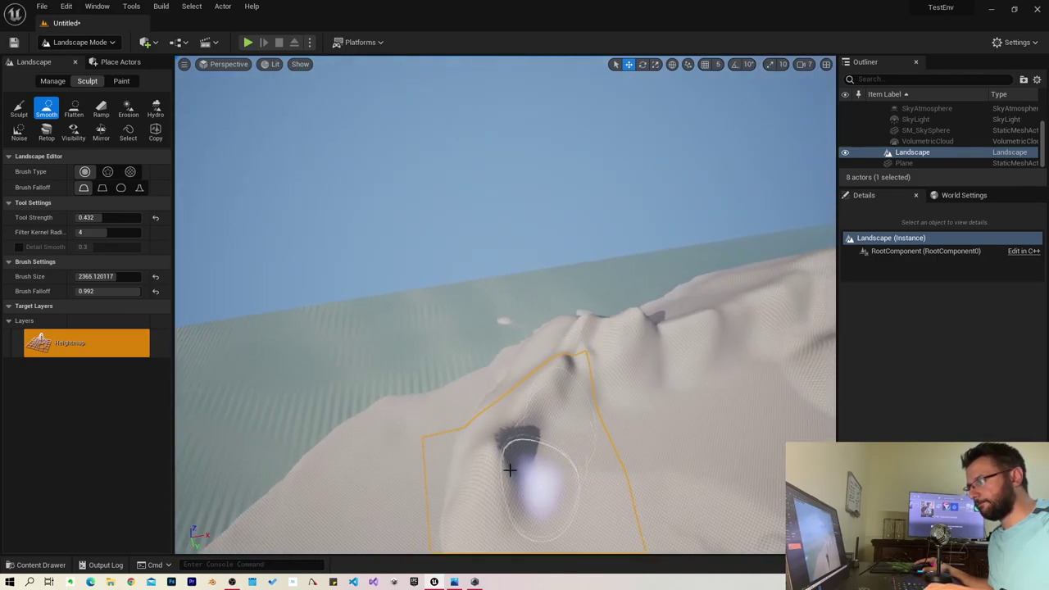
right_click_drag(506, 463, 591, 455)
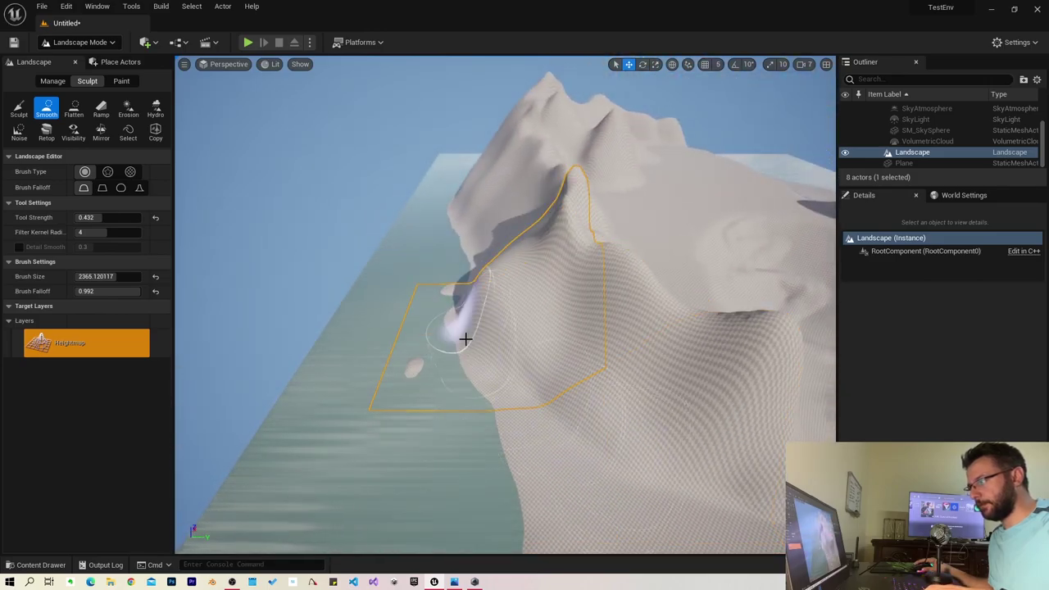
right_click_drag(355, 330, 559, 376)
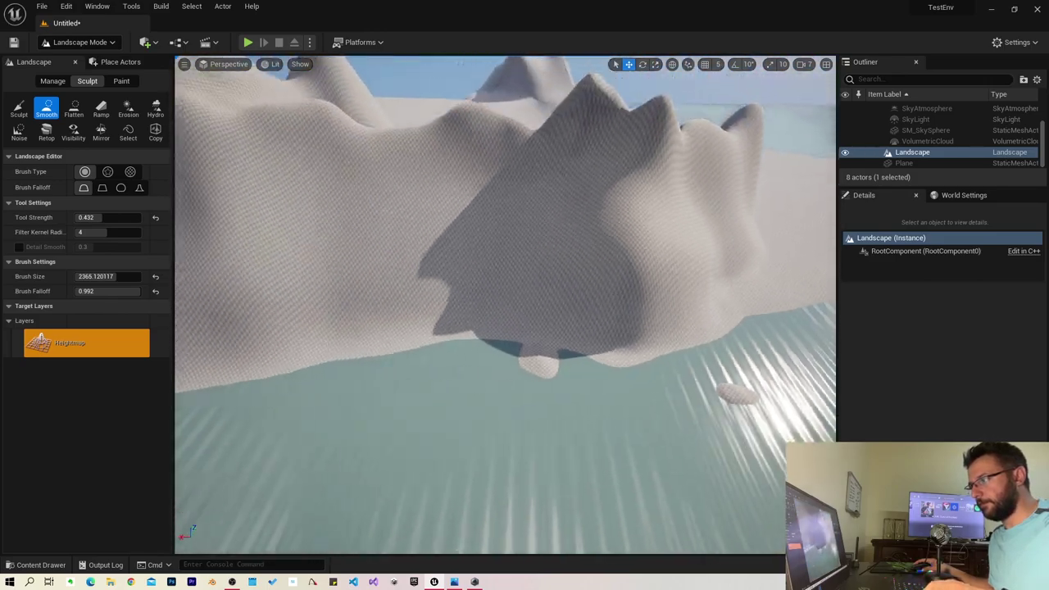
left_click(127, 109)
Select the Noise tool and compare the overhead island view against the Photos sketch
left_click(18, 133)
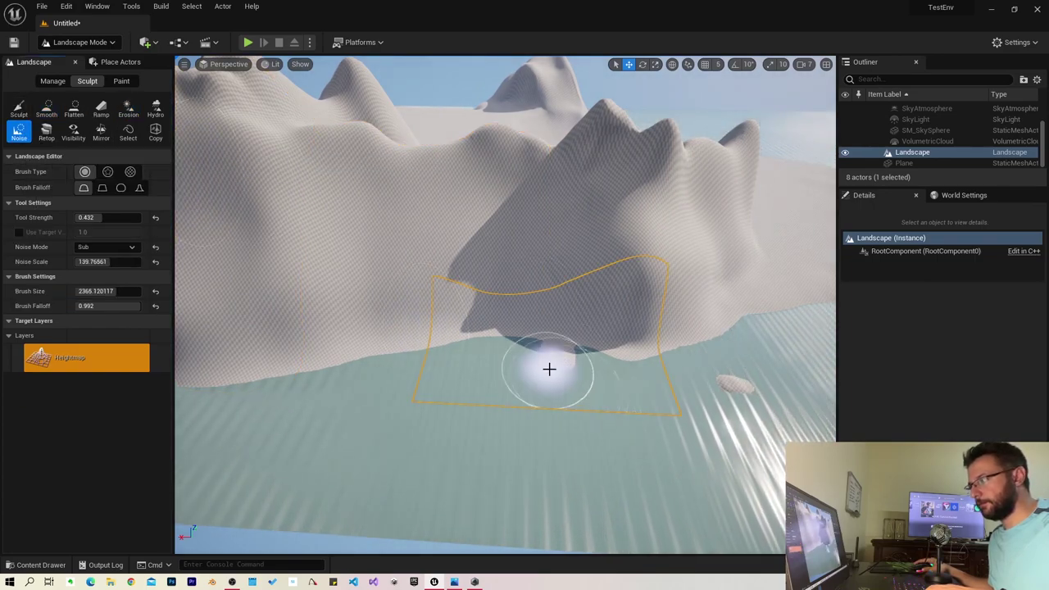
mouse_move(422, 243)
right_mouse_down()
mouse_move(492, 270)
mouse_move(459, 205)
mouse_move(566, 352)
right_mouse_up()
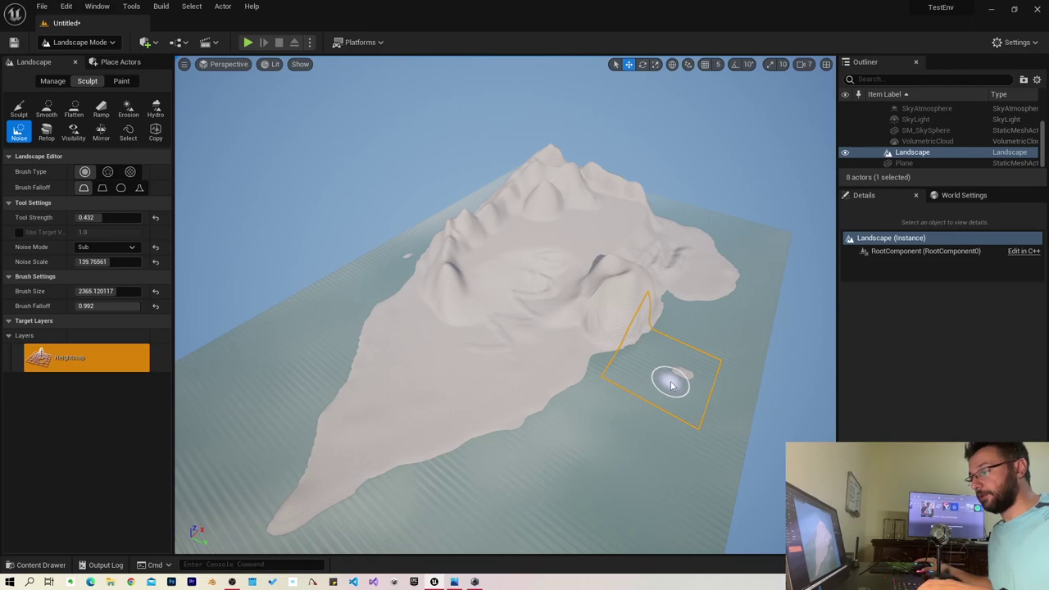
key("alt+Tab")
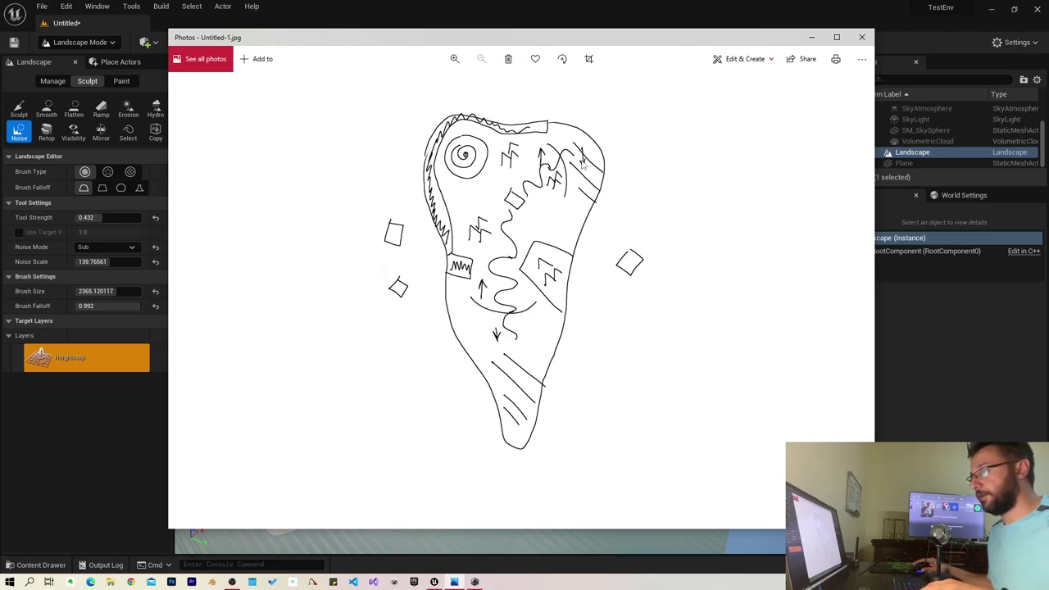
key("alt+Tab")
left_click_drag(590, 234, 646, 259, "alt")
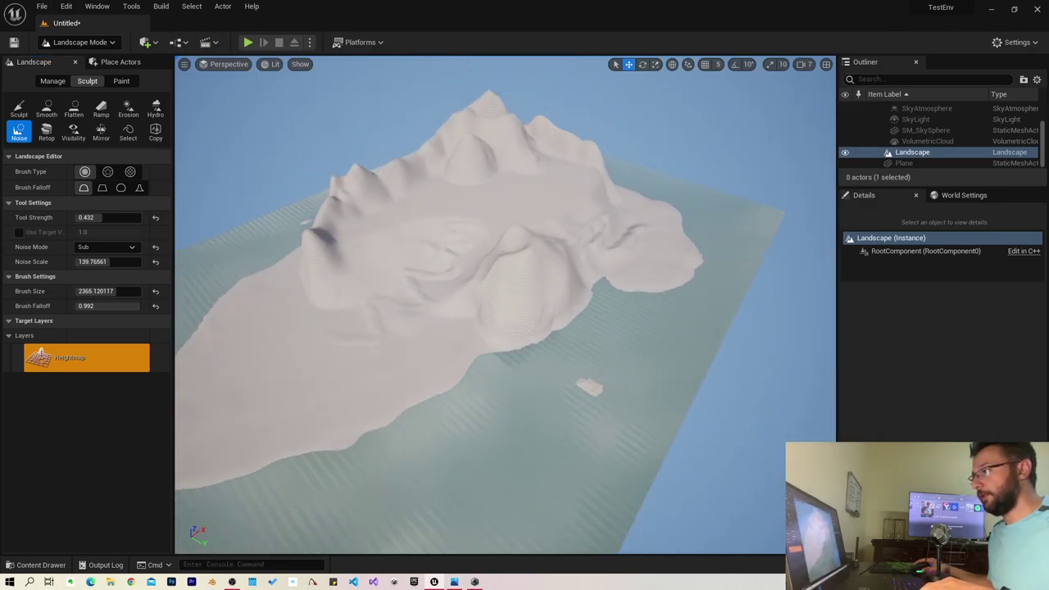
mouse_move(224, 356)
left_mouse_down("alt")
mouse_move(270, 369)
mouse_move(245, 357)
left_mouse_up("alt")
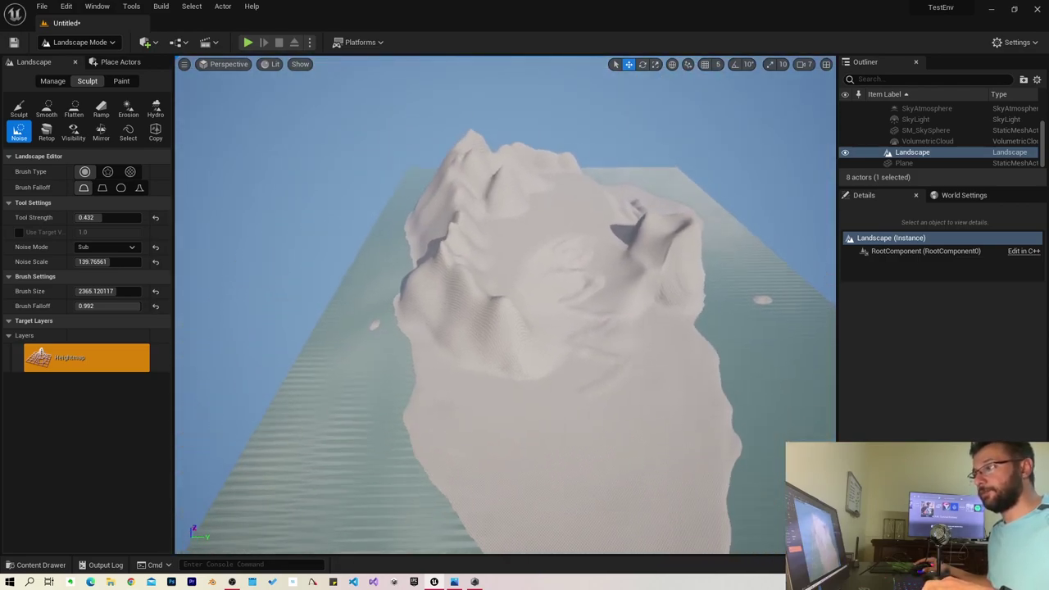